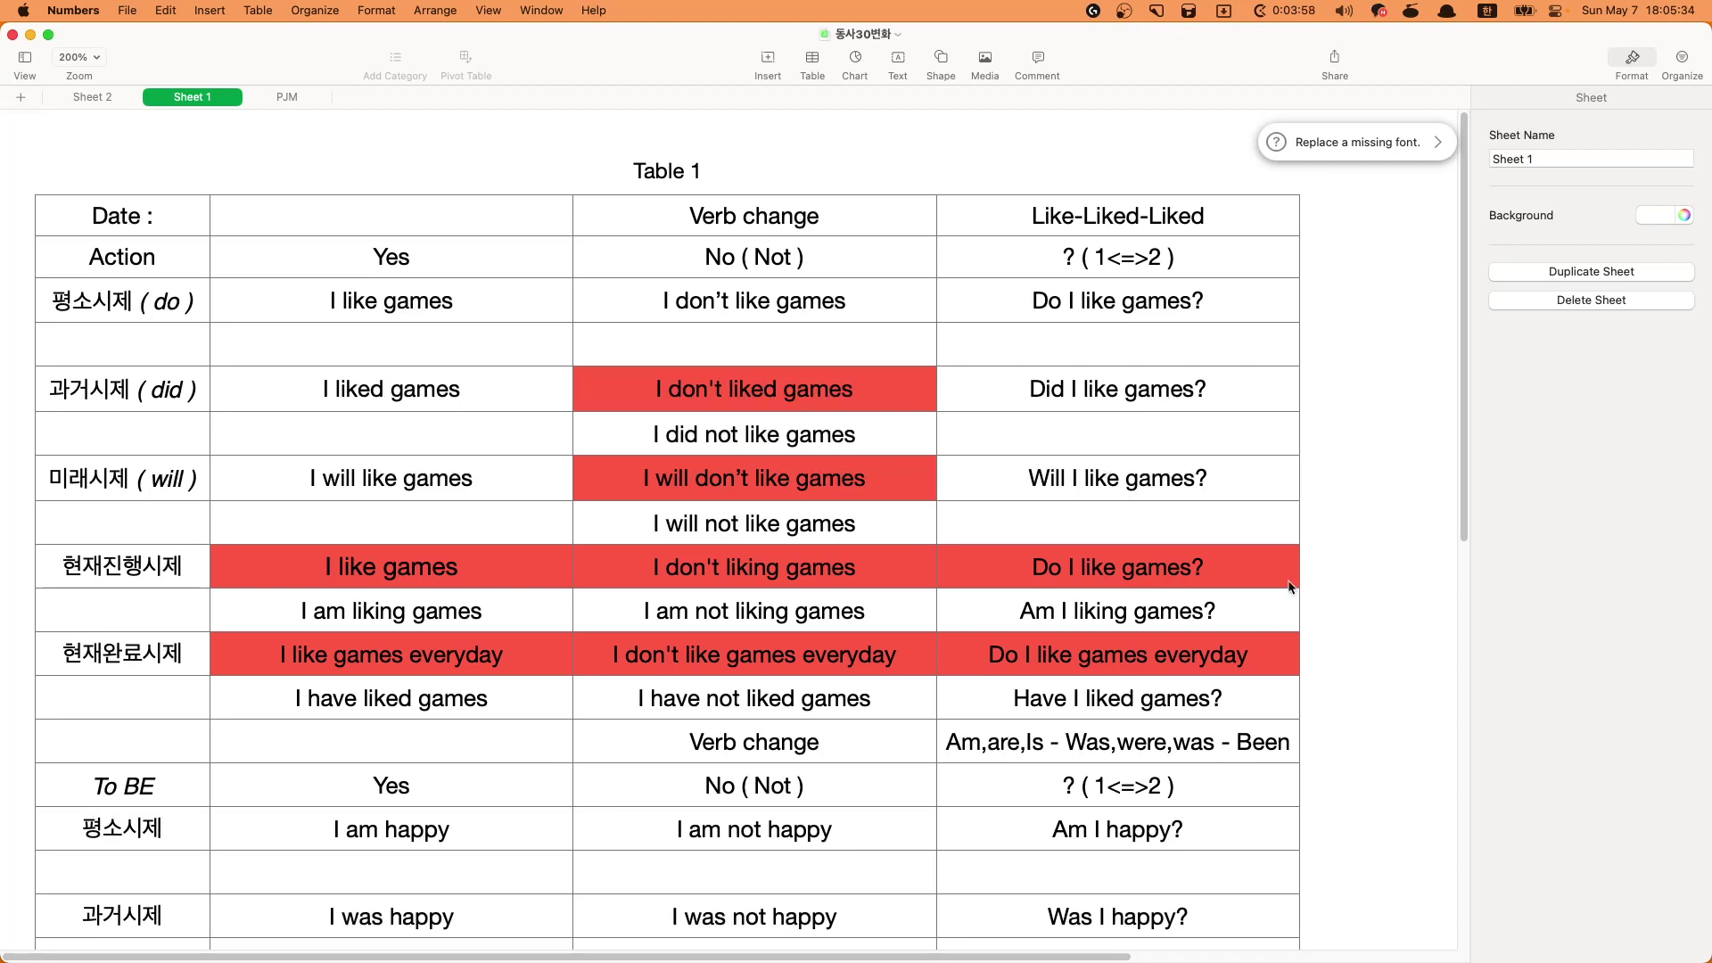
- Review the example sentences for the present, past and future tenses in Sheet 1's verb change table
{"action": "left_click", "coordinate": [1186, 477]}
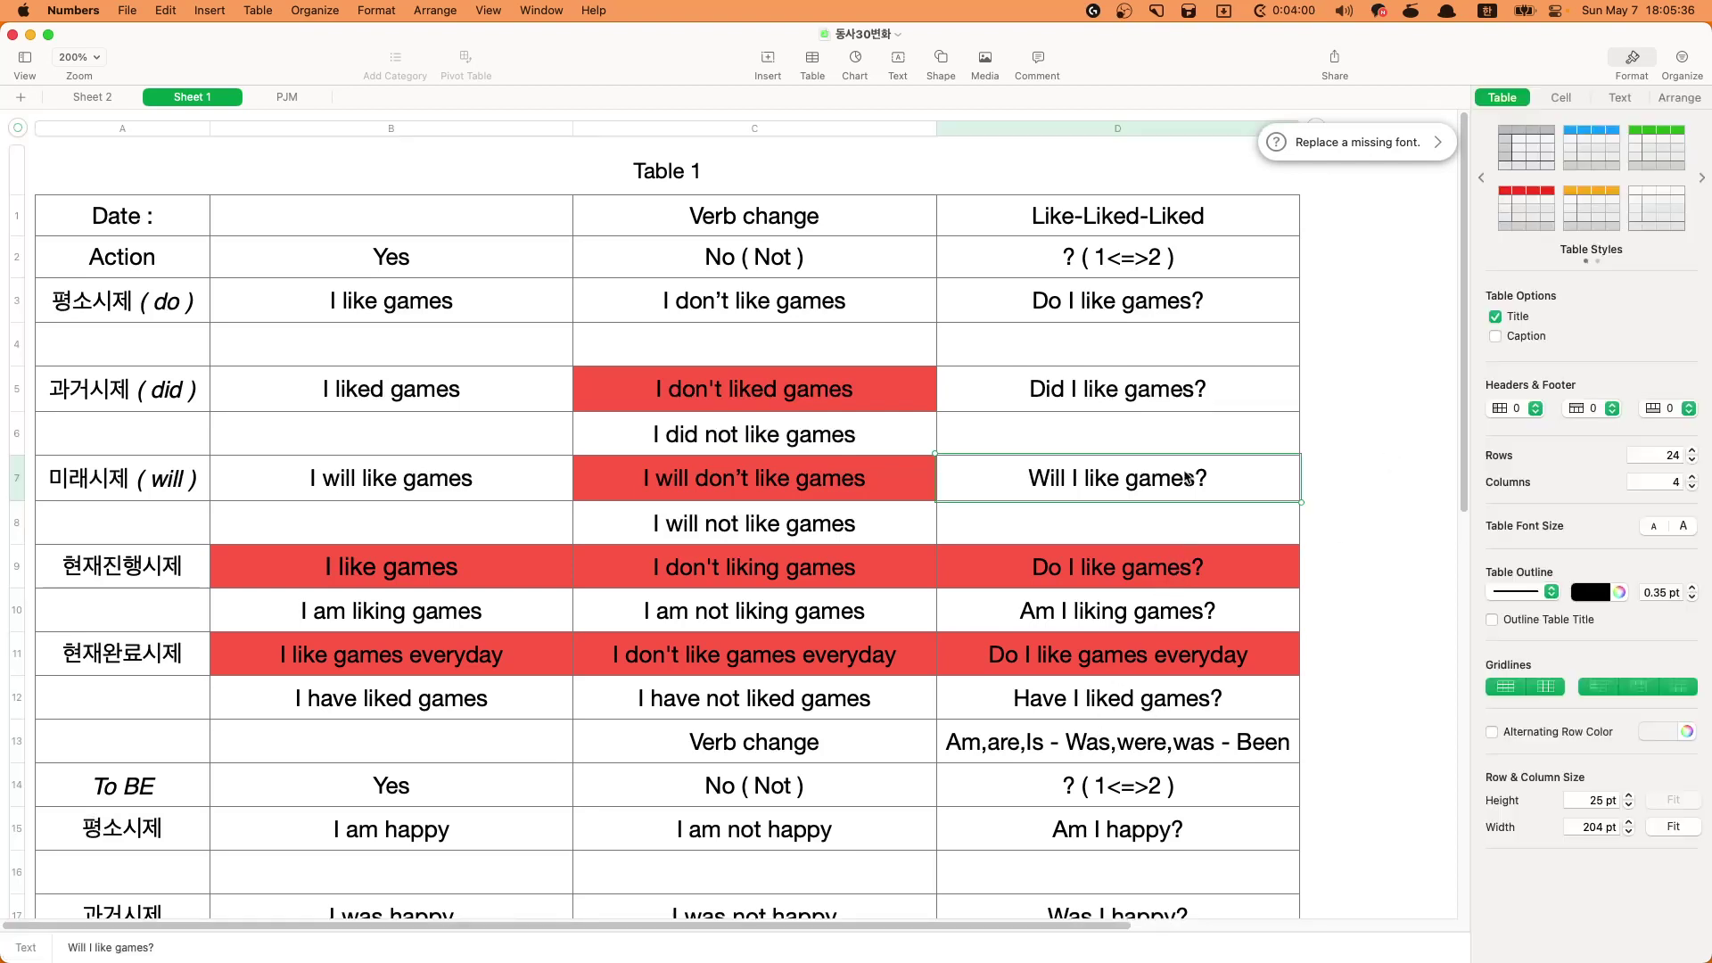
{"action": "left_click", "coordinate": [1163, 412]}
{"action": "left_click", "coordinate": [892, 399]}
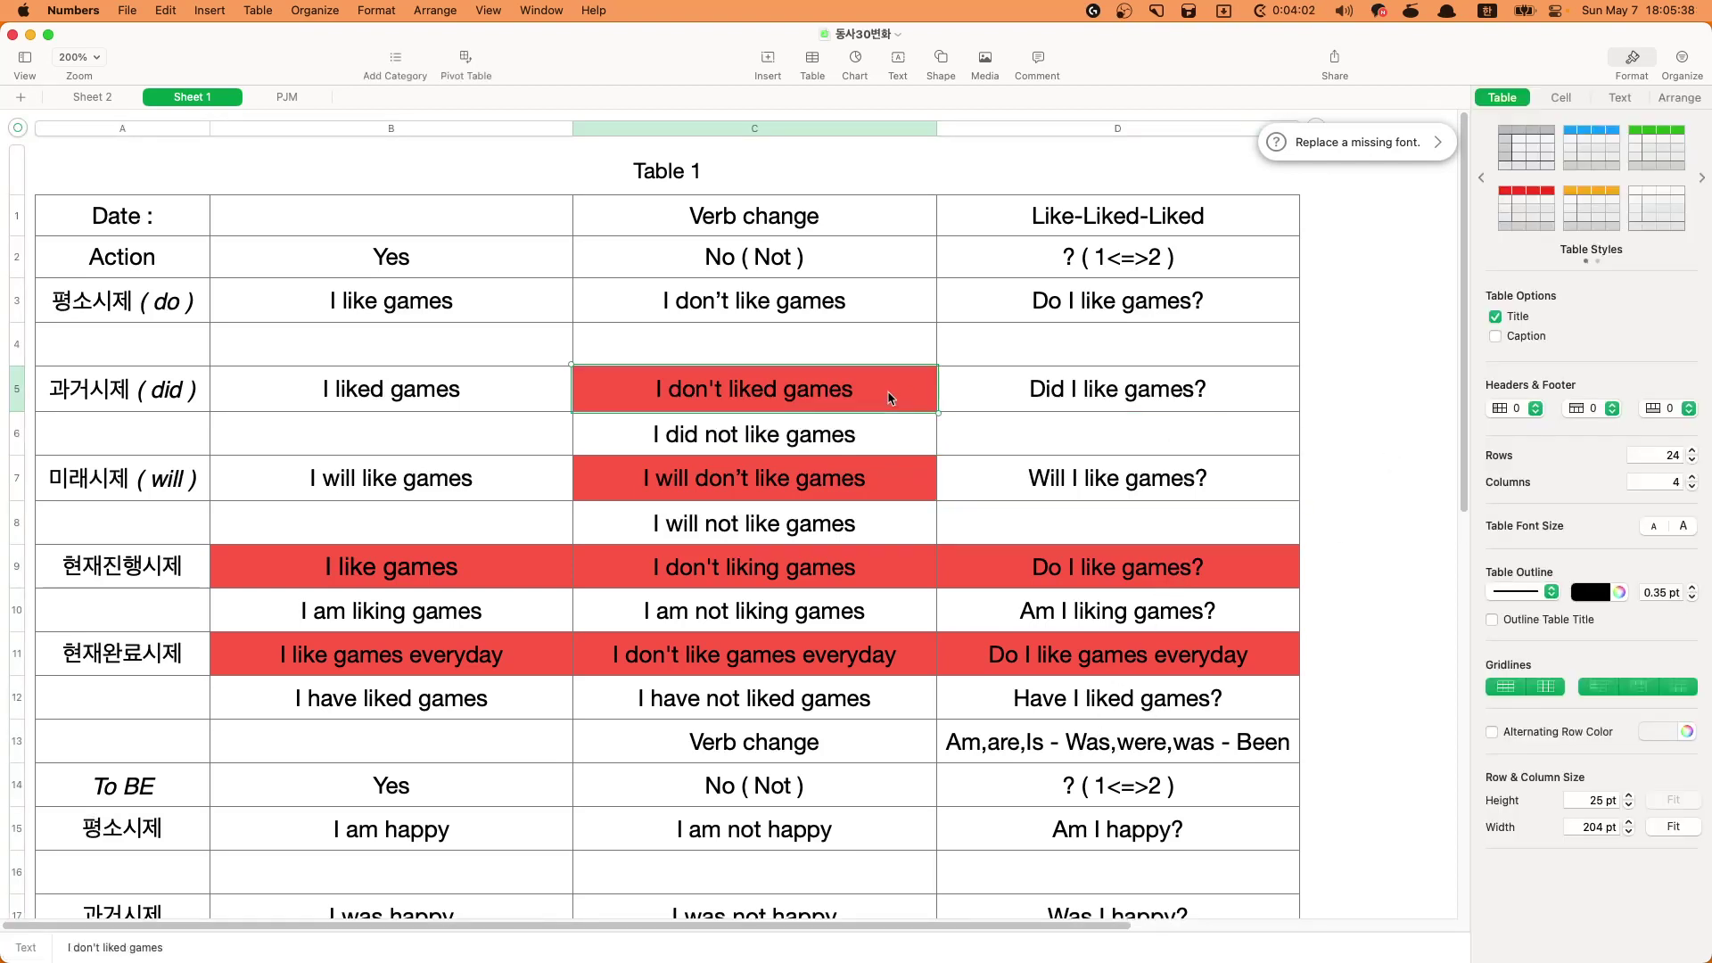
{"action": "left_click", "coordinate": [883, 478]}
{"action": "left_click", "coordinate": [1109, 488]}
{"action": "left_click", "coordinate": [884, 482]}
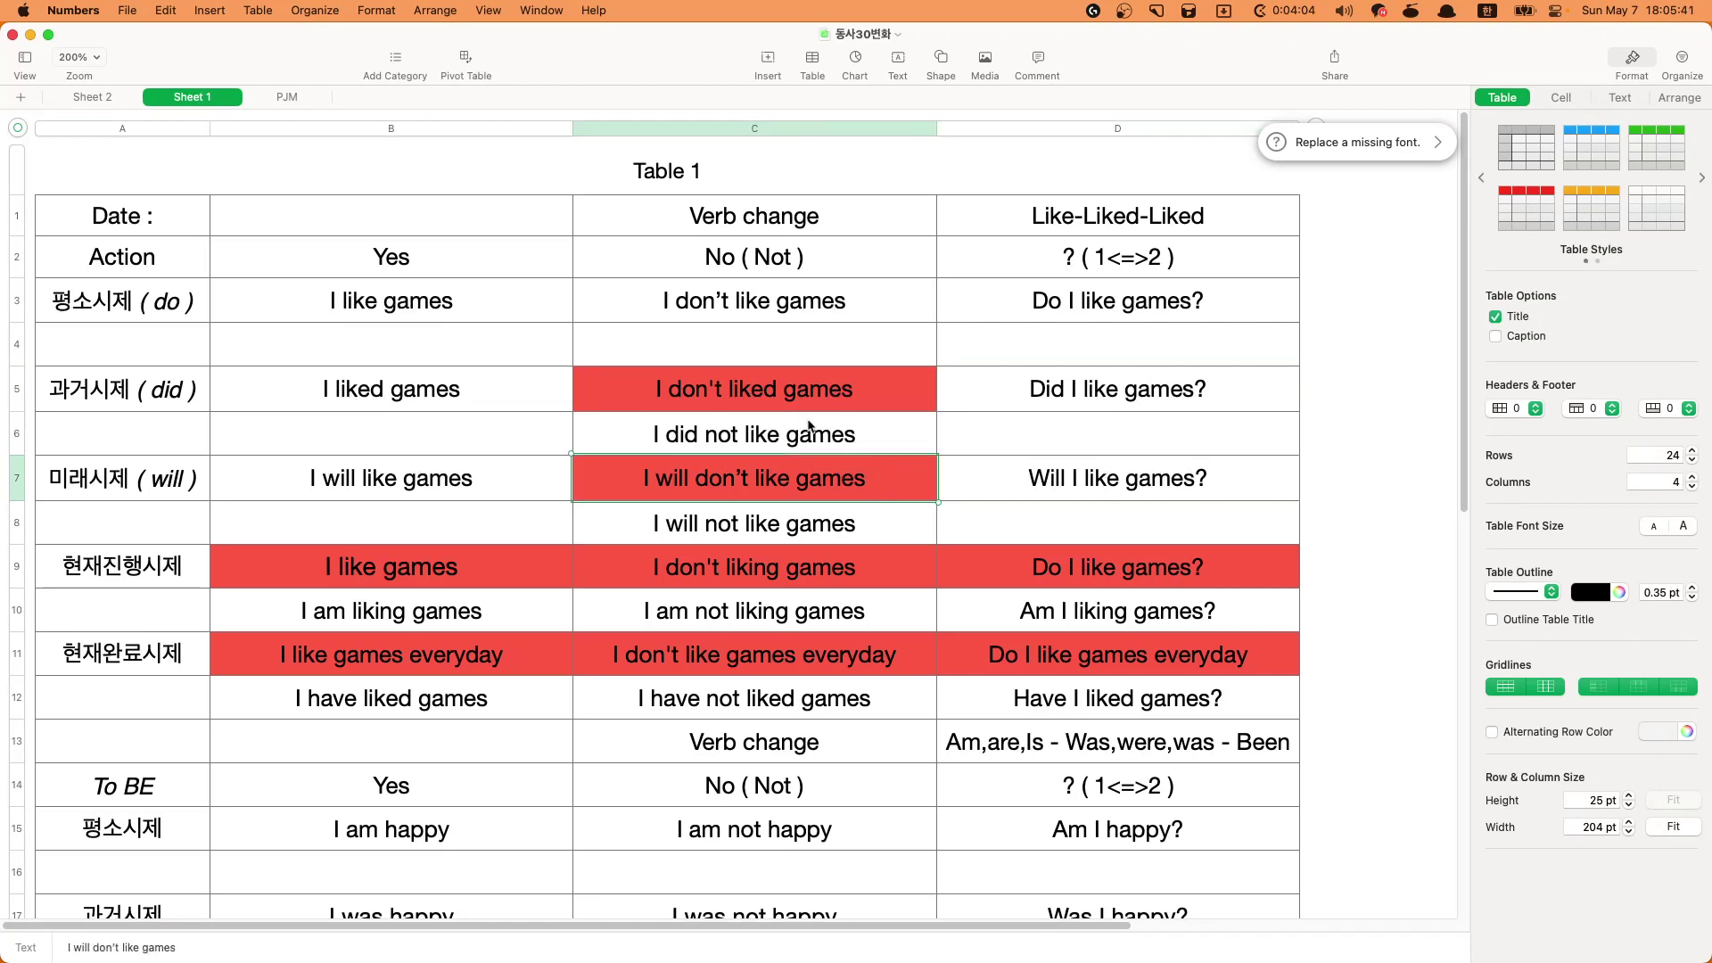
{"action": "left_click", "coordinate": [808, 406]}
{"action": "left_click", "coordinate": [871, 435]}
{"action": "left_click", "coordinate": [1063, 406]}
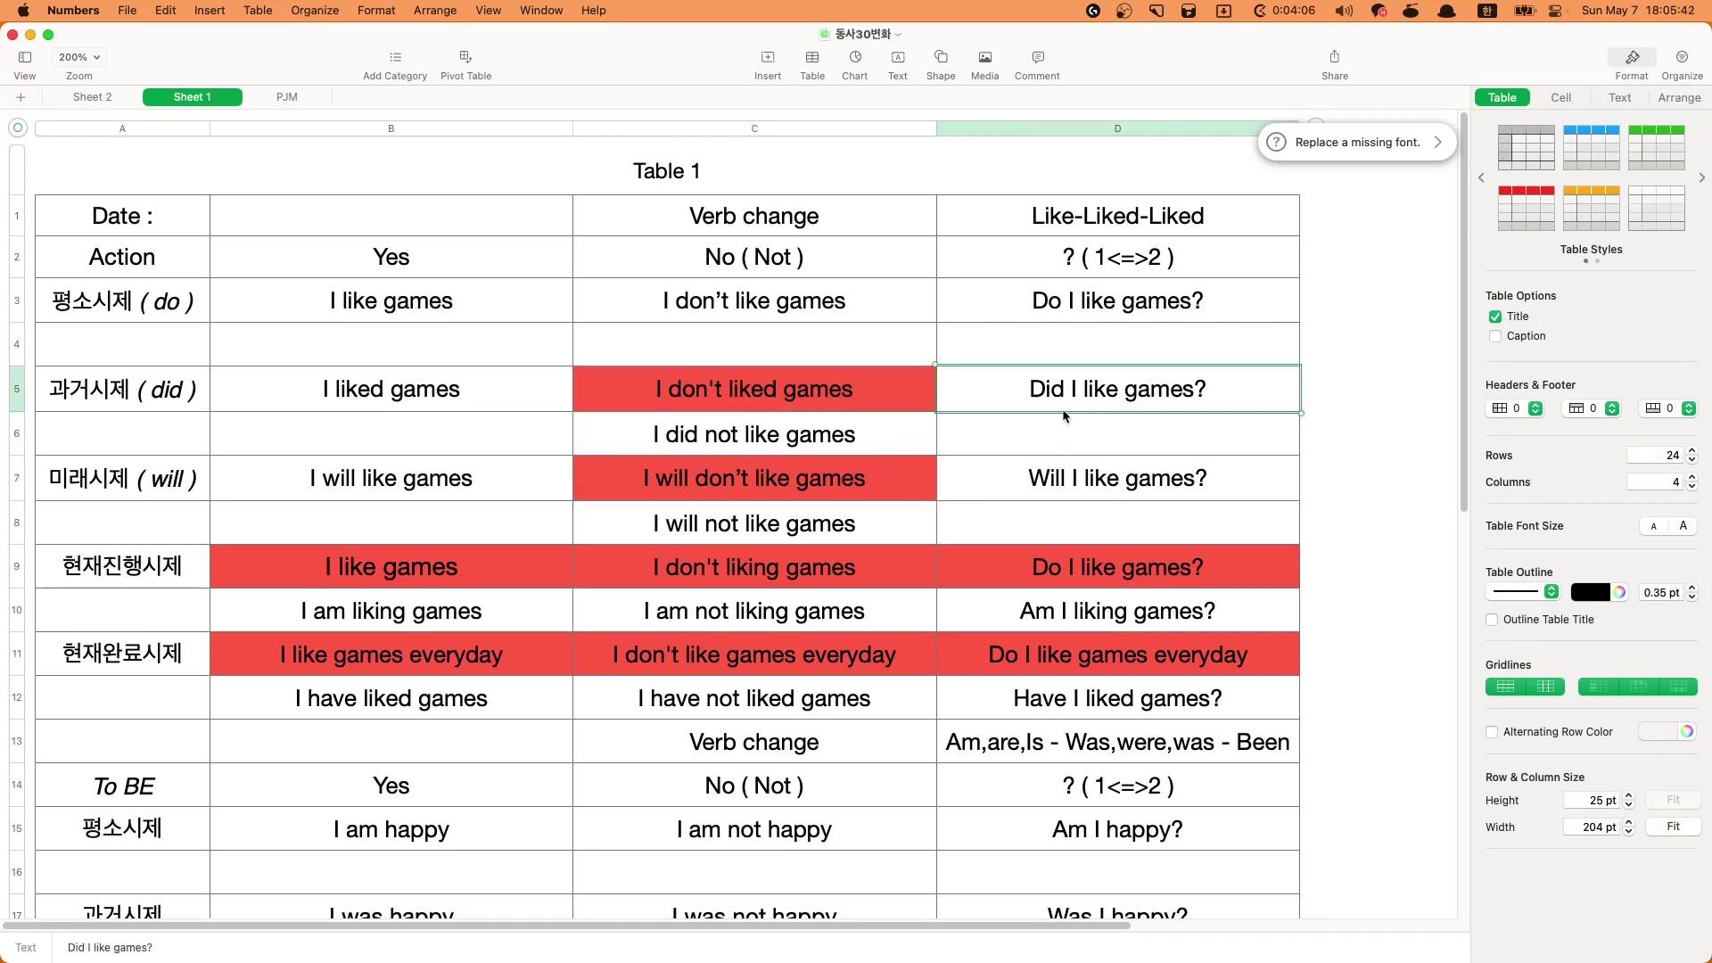
{"action": "left_click", "coordinate": [867, 396]}
{"action": "left_click", "coordinate": [870, 296]}
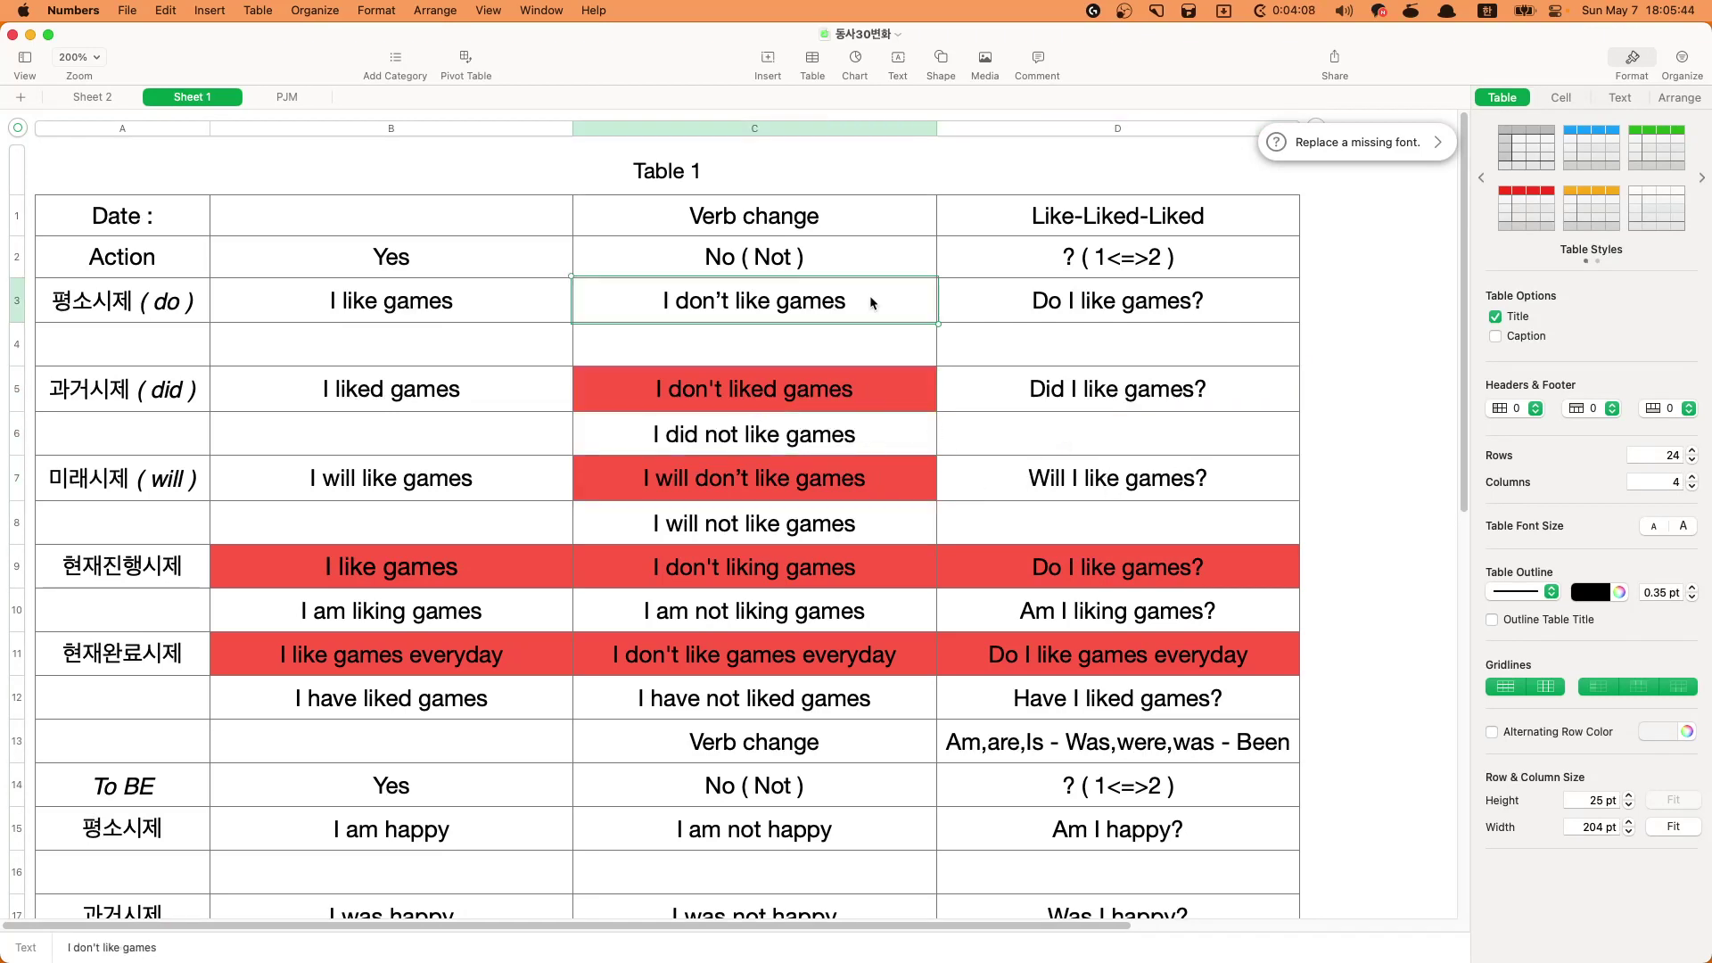
{"action": "left_click", "coordinate": [991, 283]}
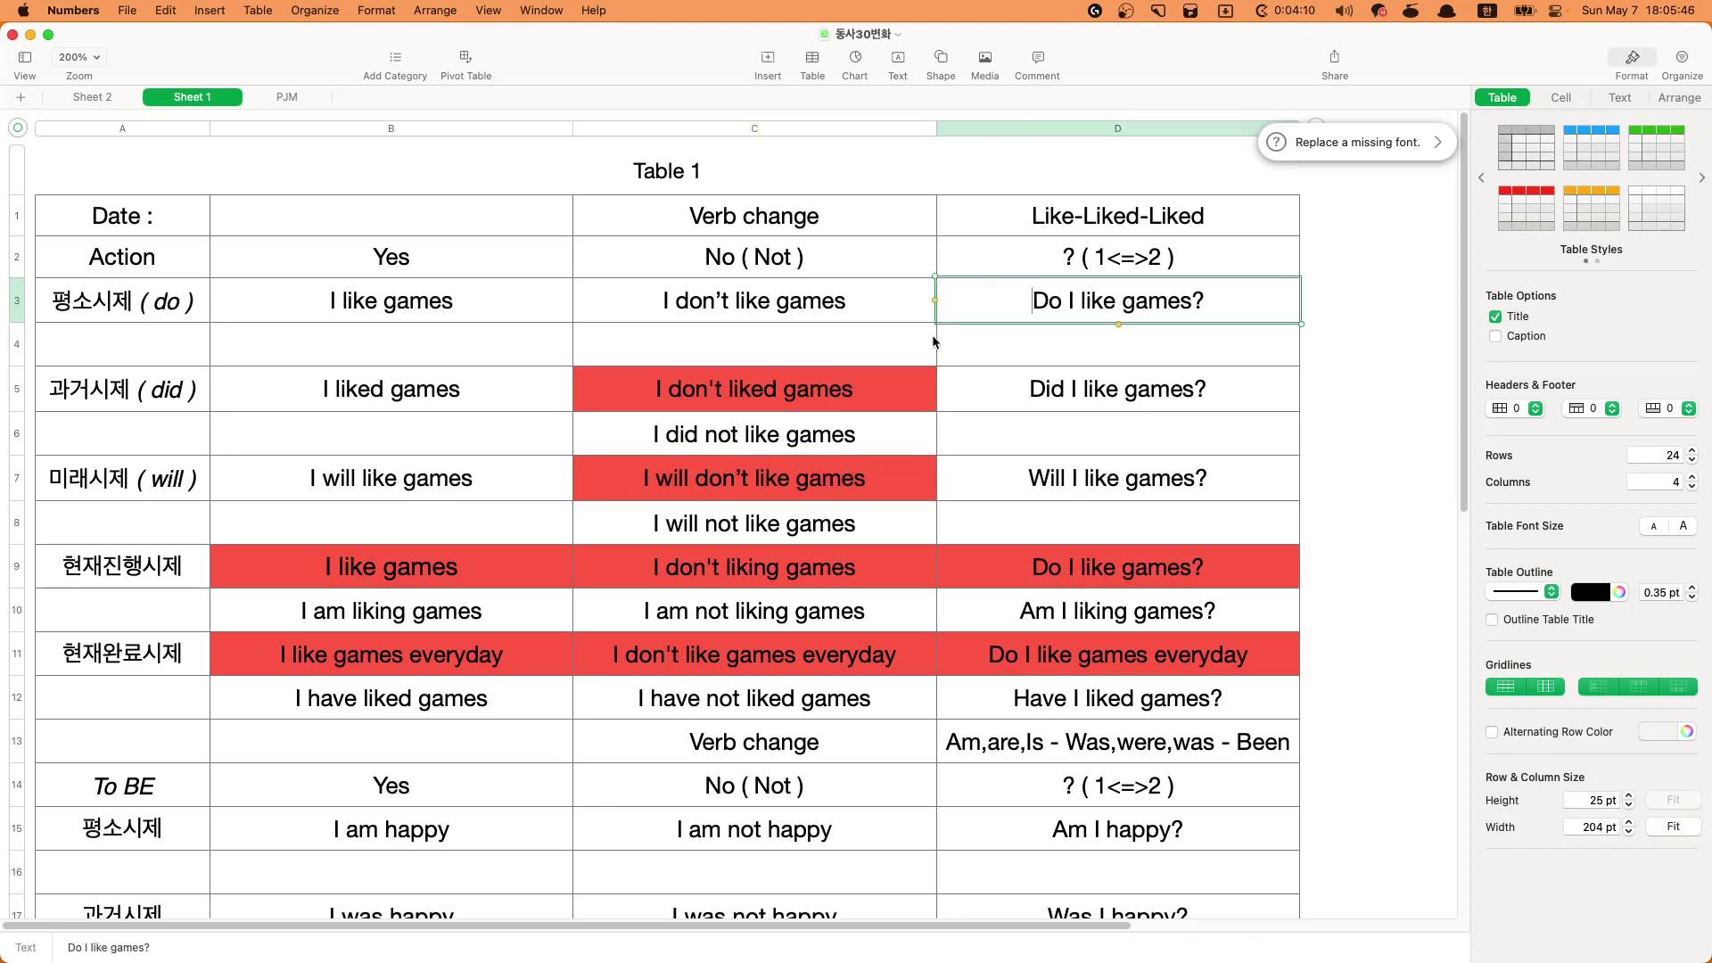
{"action": "left_click", "coordinate": [918, 298]}
{"action": "left_click", "coordinate": [904, 356]}
{"action": "left_click", "coordinate": [1015, 353]}
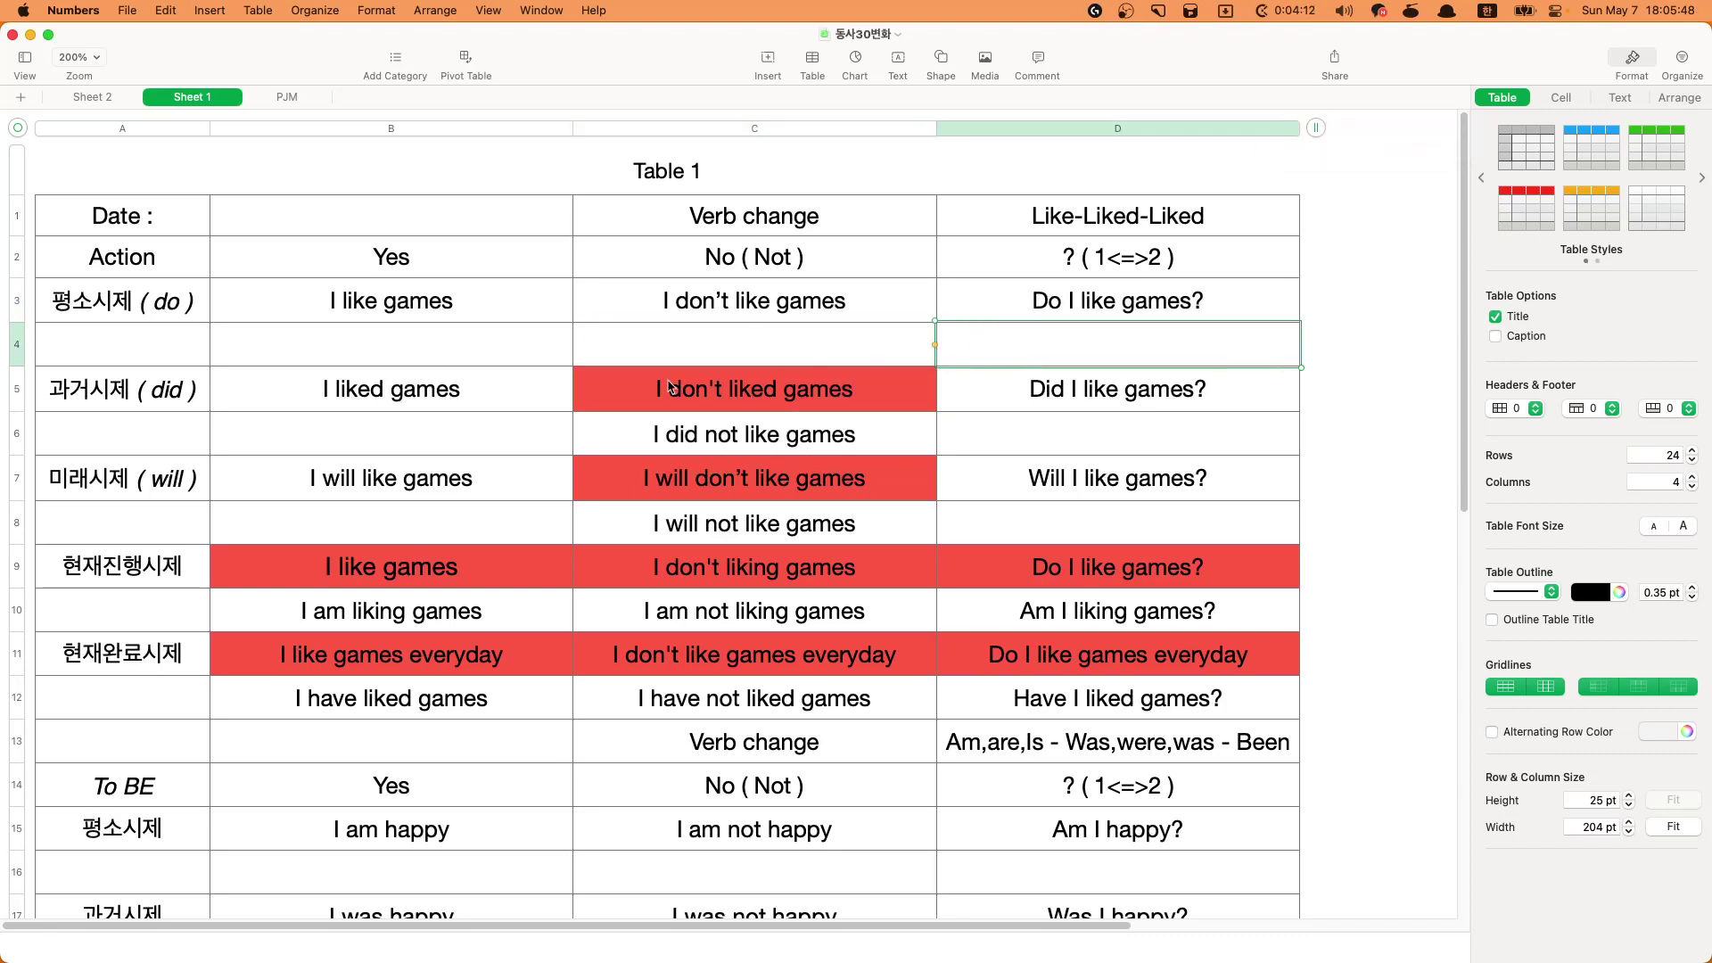
{"action": "left_click", "coordinate": [505, 393]}
{"action": "left_click", "coordinate": [677, 394]}
{"action": "left_click", "coordinate": [656, 448]}
{"action": "left_click", "coordinate": [674, 495]}
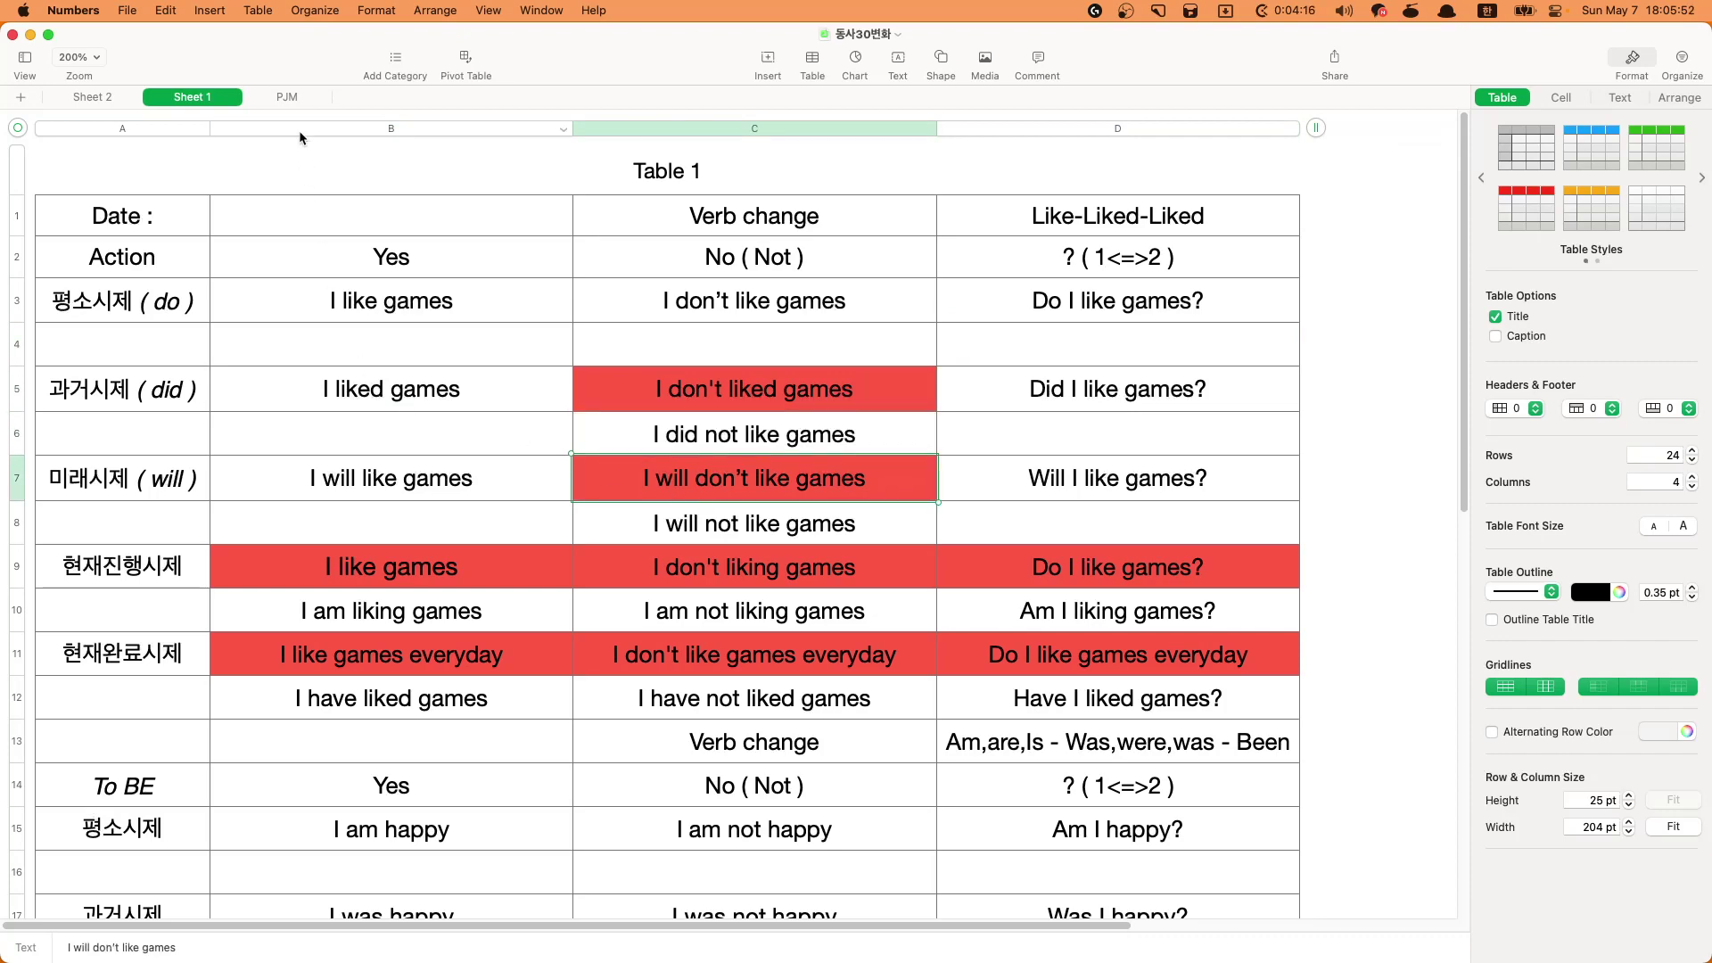
- Clear the Yes, No and question cells of the five Action tense rows on Sheet 2
{"action": "left_click", "coordinate": [120, 102]}
{"action": "left_click", "coordinate": [764, 466]}
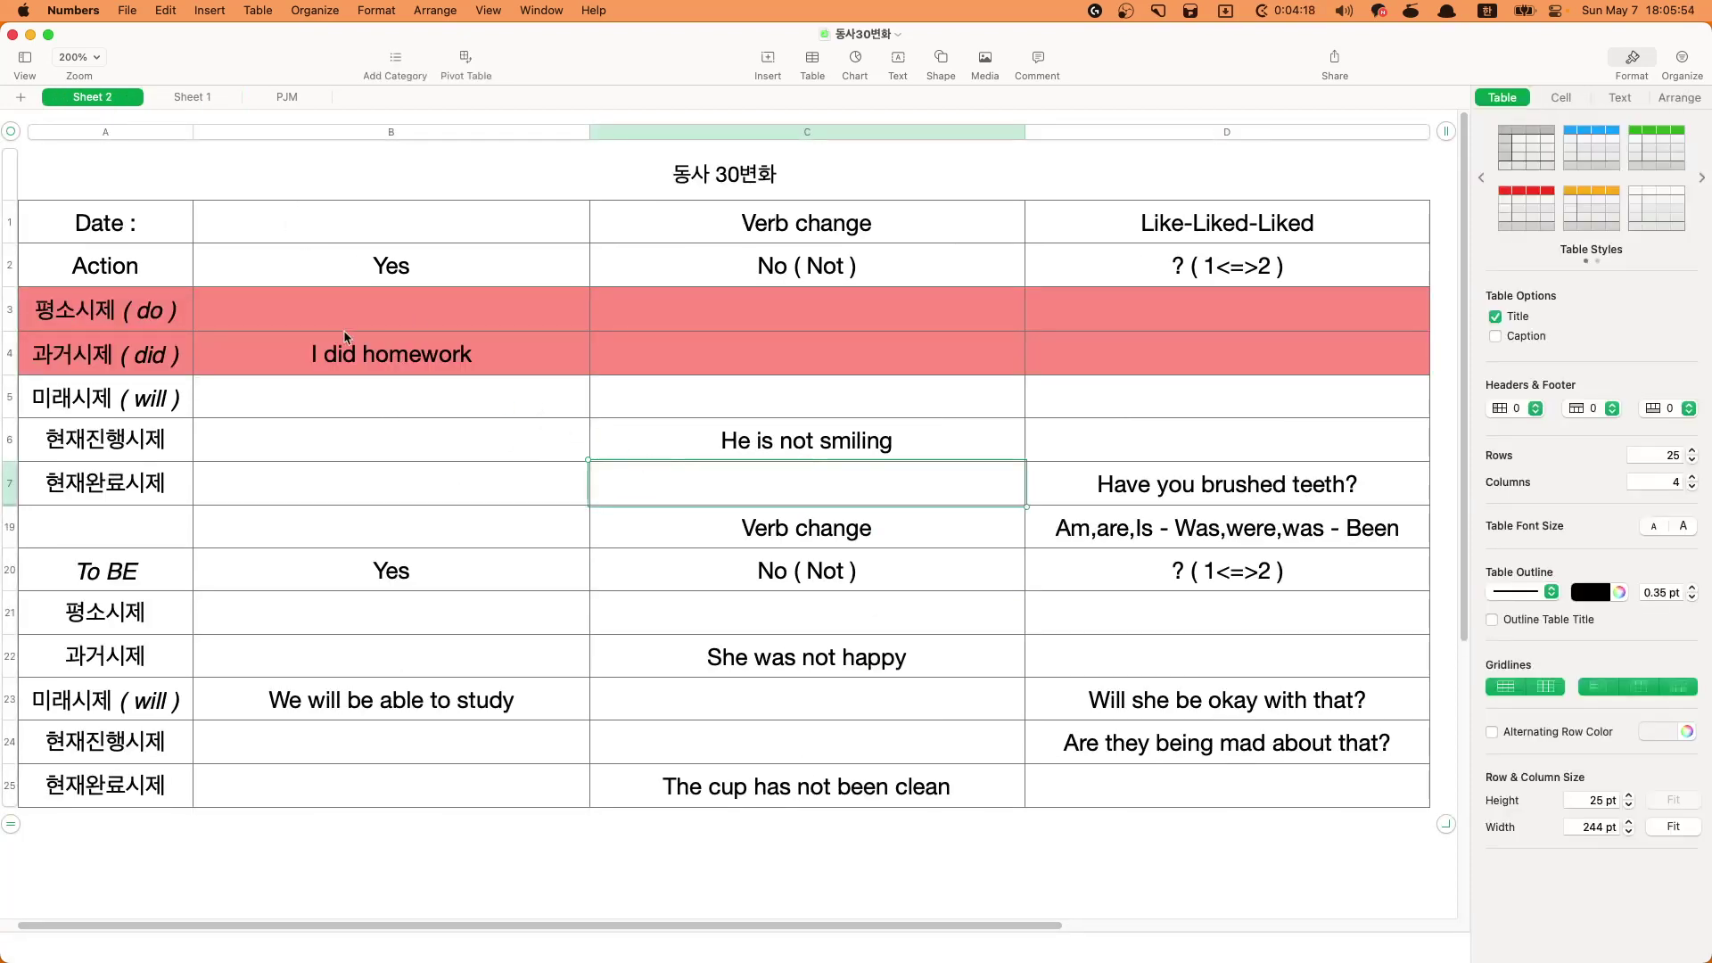
{"action": "left_click", "coordinate": [161, 310]}
{"action": "left_click_drag", "start_coordinate": [159, 310], "coordinate": [1086, 346]}
{"action": "left_click", "coordinate": [1089, 434]}
{"action": "left_click_drag", "start_coordinate": [384, 314], "coordinate": [1096, 492]}
{"action": "key", "text": "Delete"}
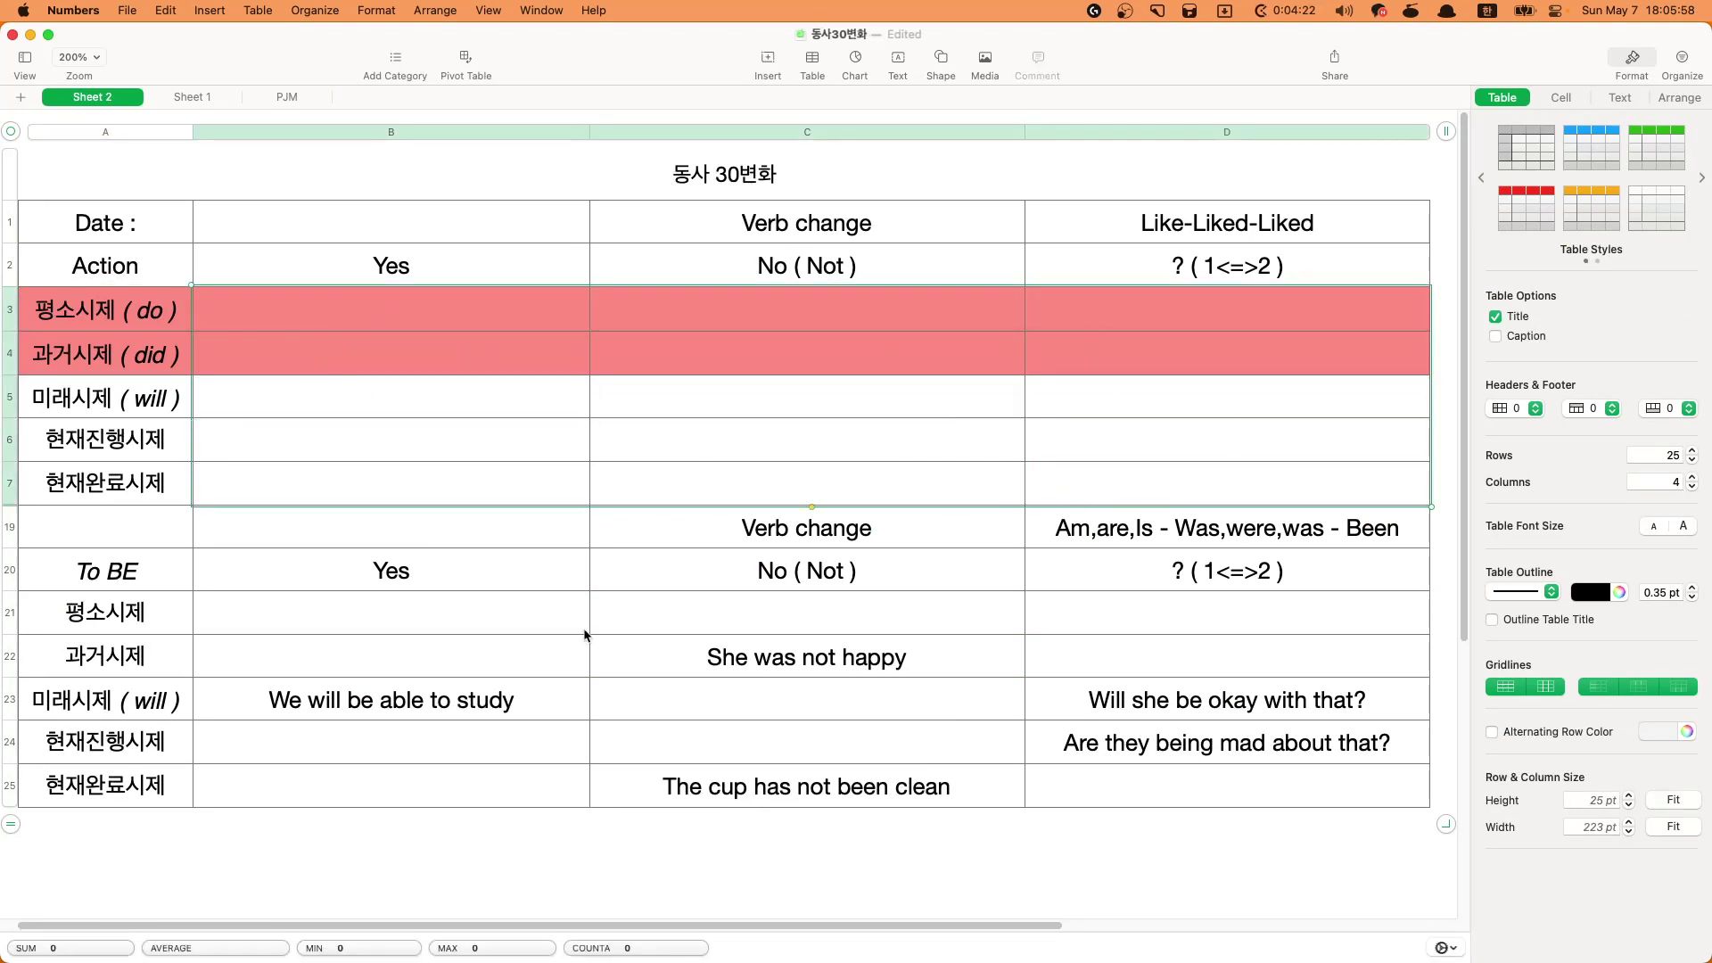
- Clear the Yes, No and question cells of the five To BE tense rows
{"action": "left_click", "coordinate": [469, 615]}
{"action": "left_click_drag", "start_coordinate": [469, 612], "coordinate": [1142, 777]}
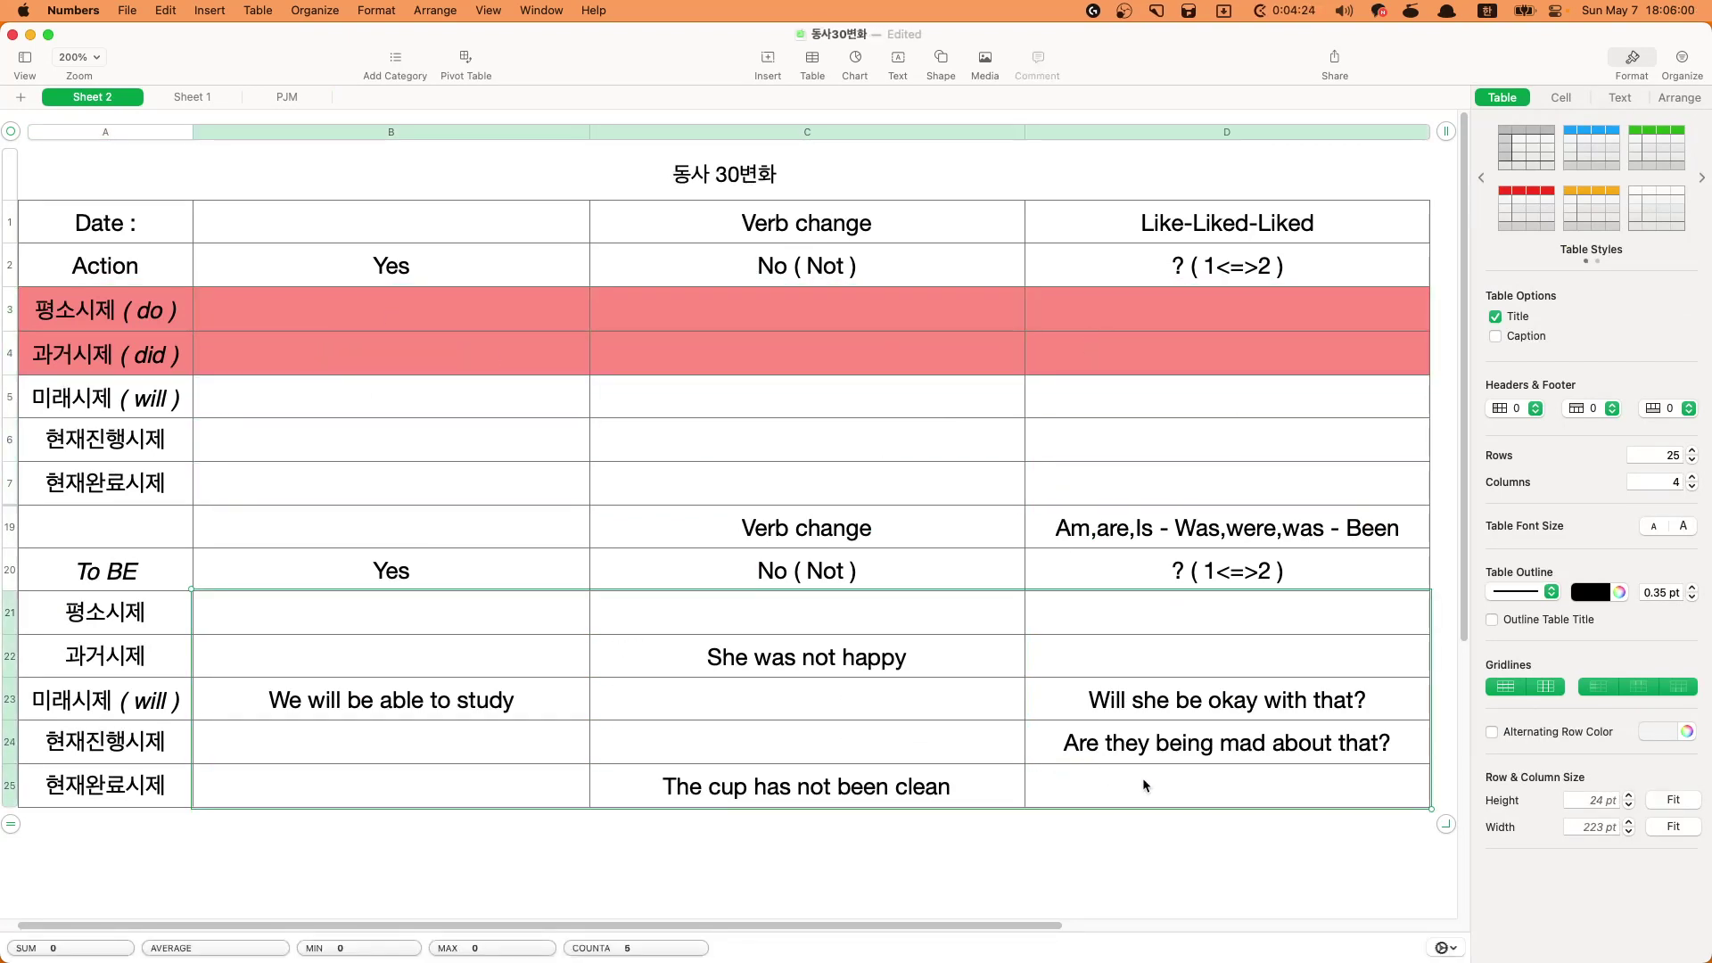
{"action": "key", "text": "Delete"}
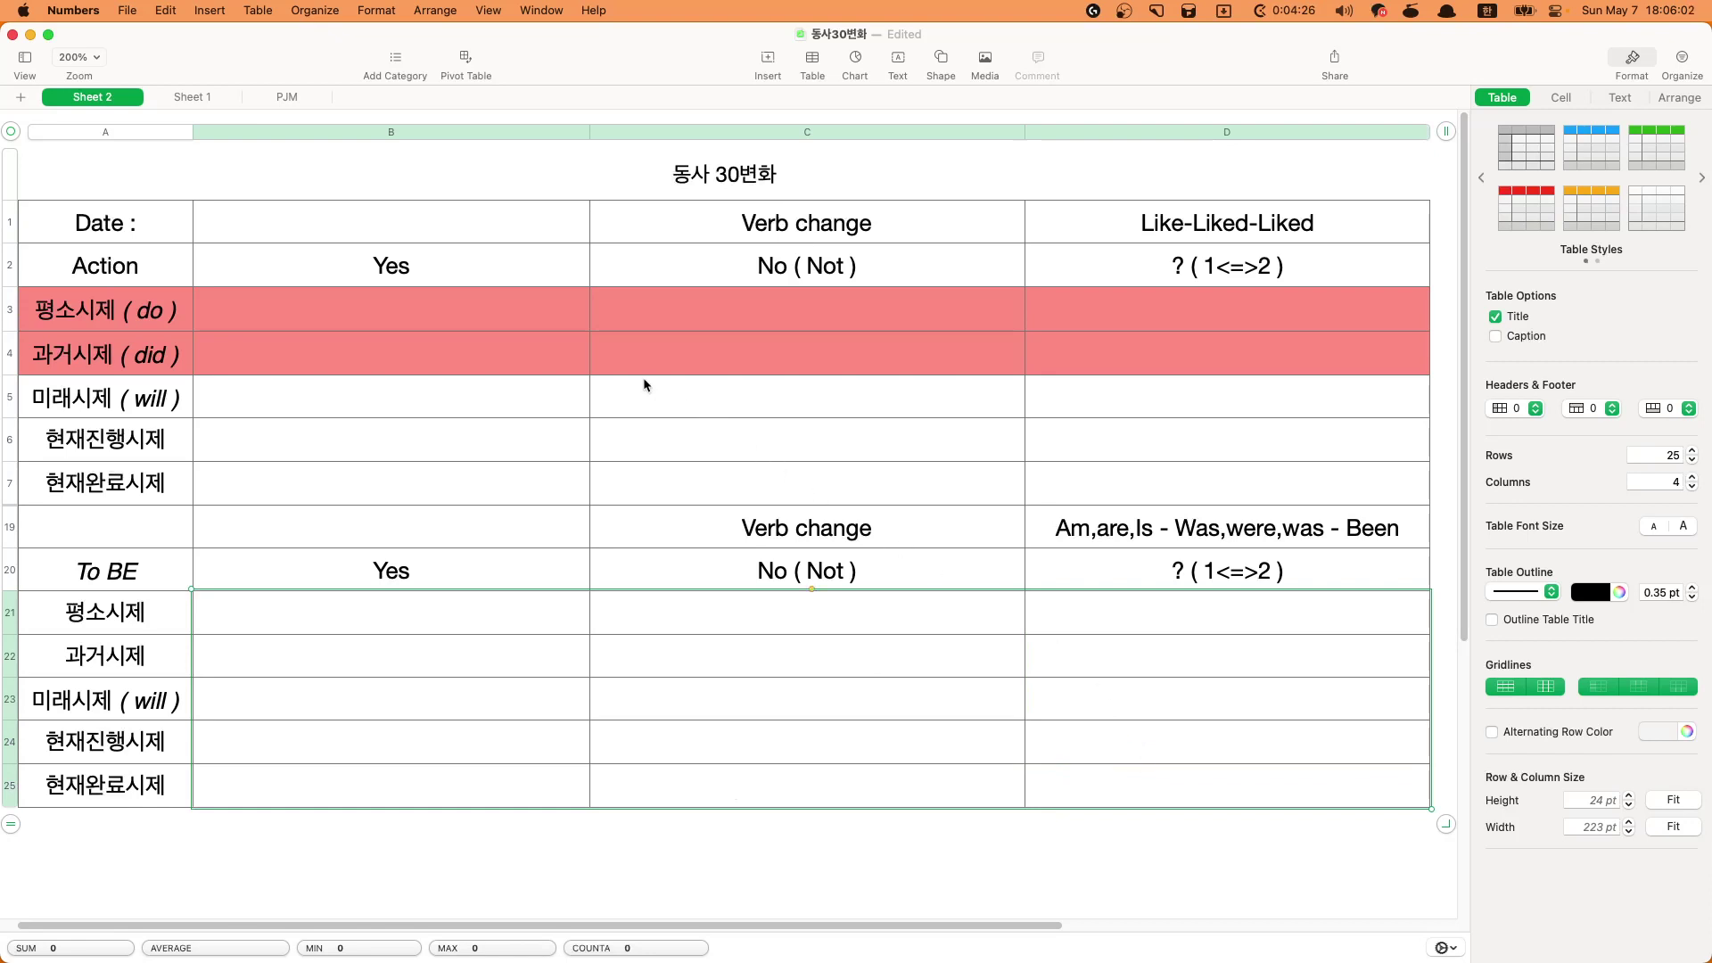
- Go over the empty answer areas of the Action and To BE blocks
{"action": "left_click", "coordinate": [681, 370]}
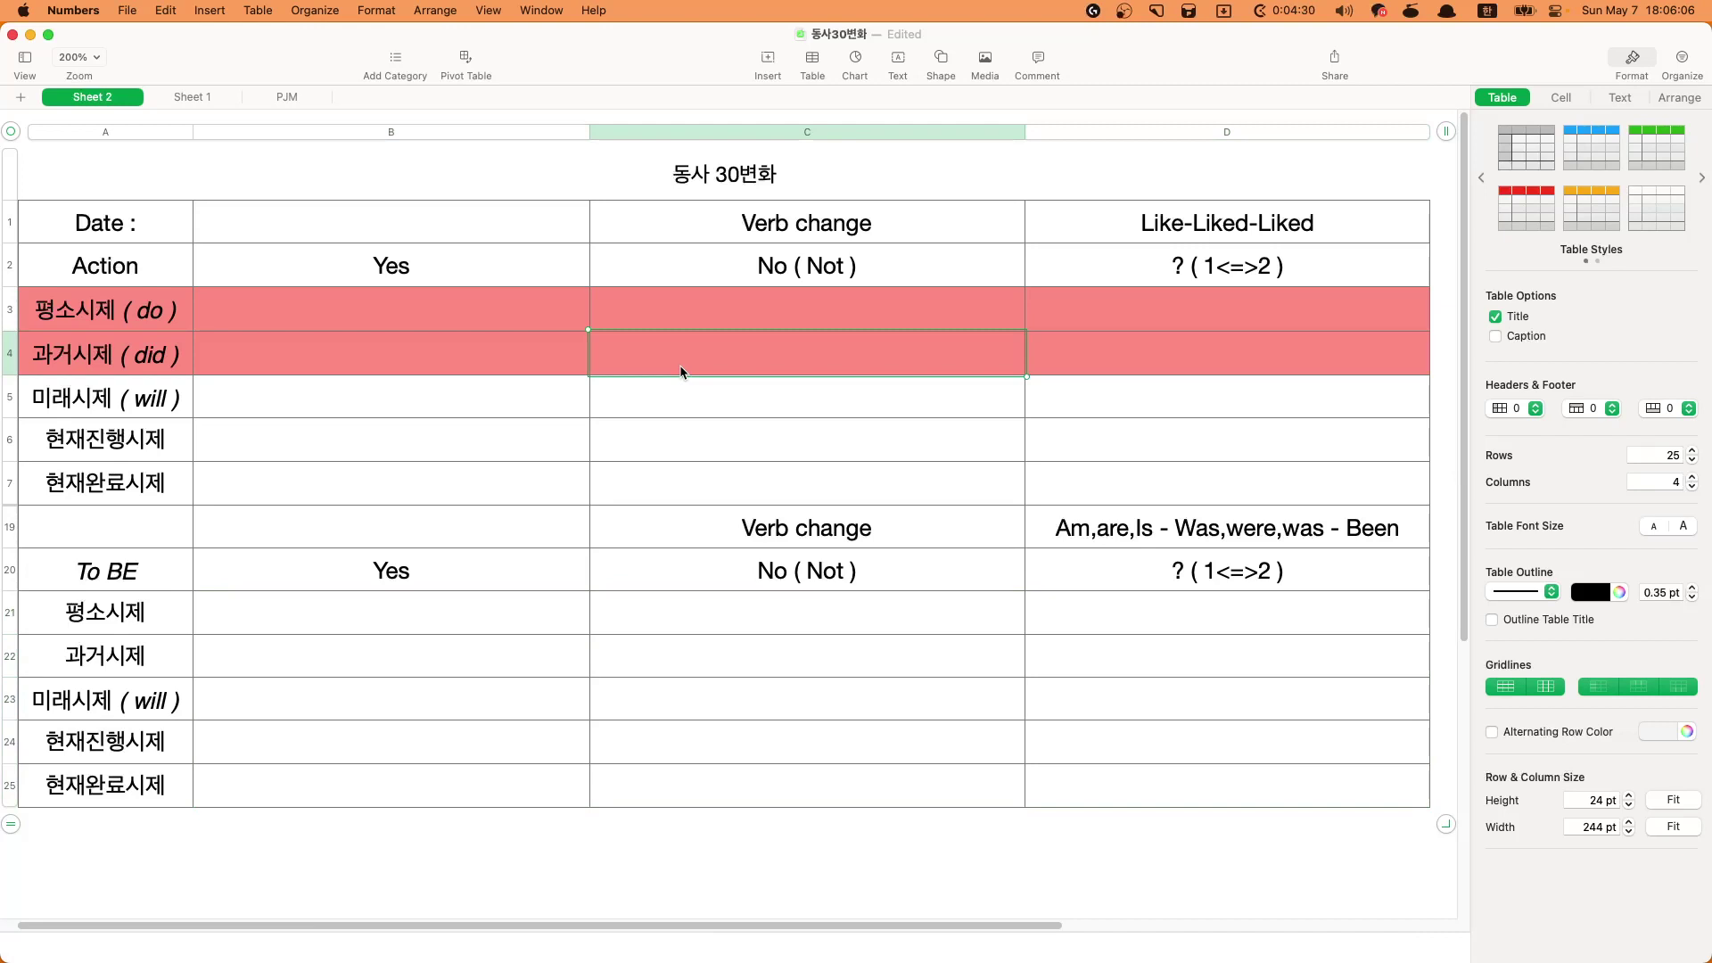
{"action": "left_click", "coordinate": [772, 474]}
{"action": "left_click", "coordinate": [1084, 489]}
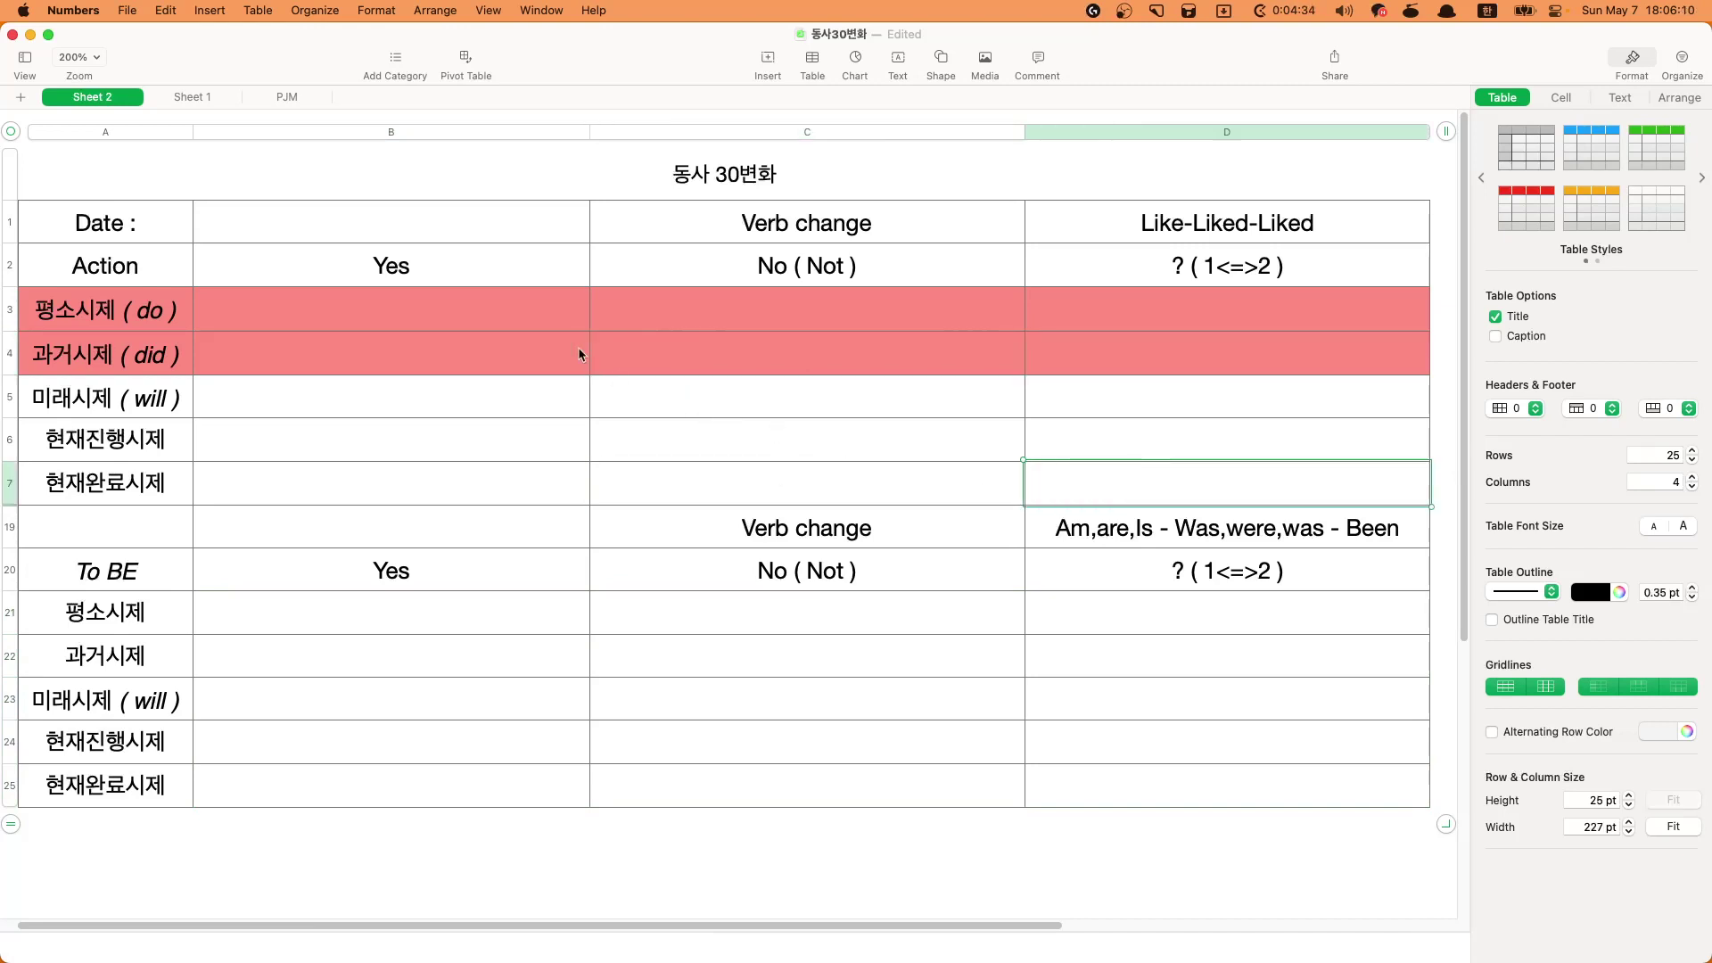
{"action": "left_click_drag", "start_coordinate": [512, 312], "coordinate": [1141, 484]}
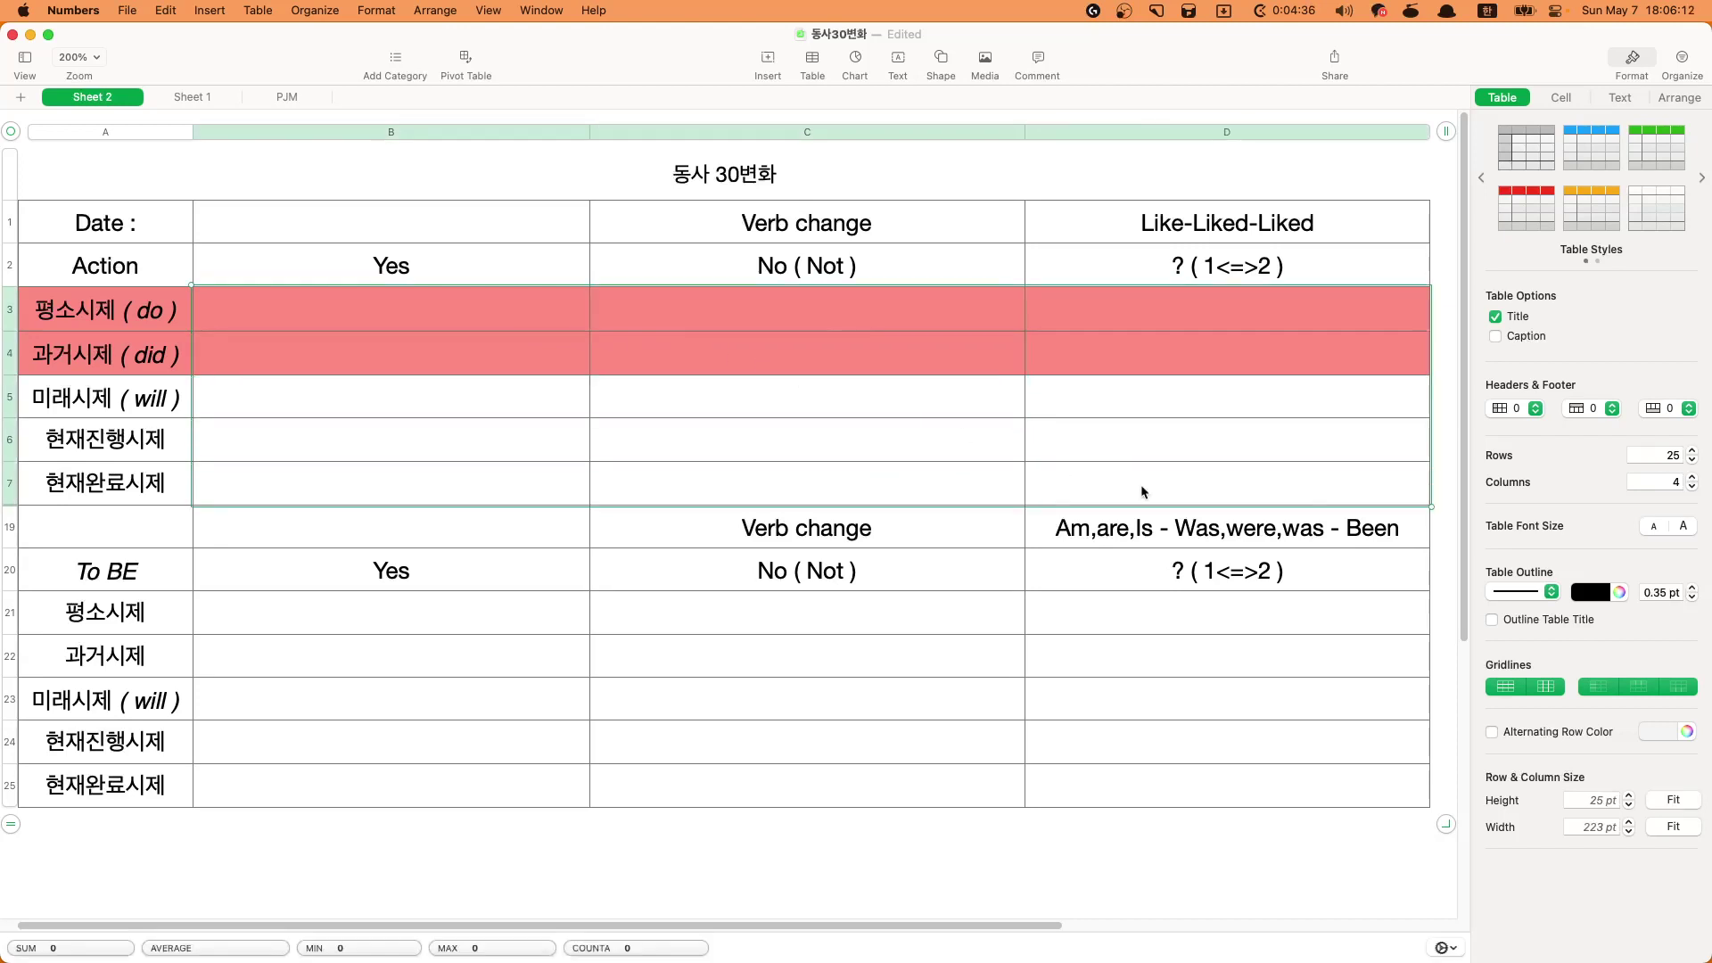
{"action": "left_click", "coordinate": [1168, 441]}
{"action": "left_click_drag", "start_coordinate": [565, 306], "coordinate": [1200, 491]}
{"action": "left_click_drag", "start_coordinate": [1261, 774], "coordinate": [375, 613]}
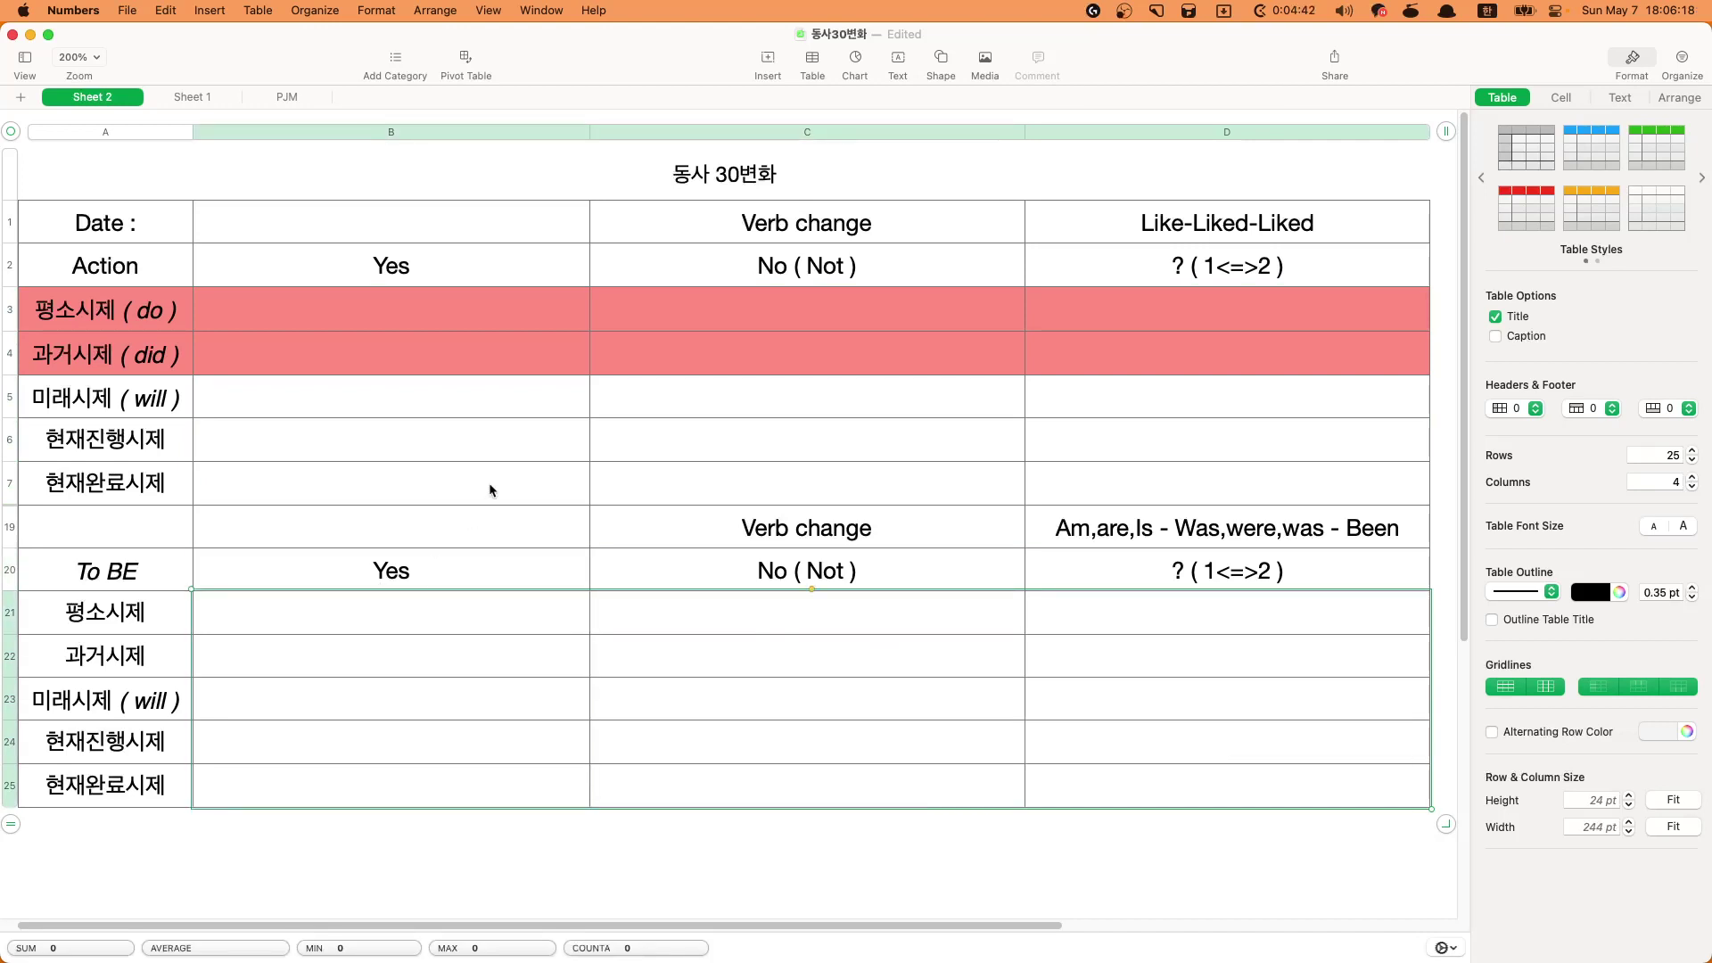
{"action": "left_click", "coordinate": [533, 483]}
{"action": "left_click", "coordinate": [1260, 492]}
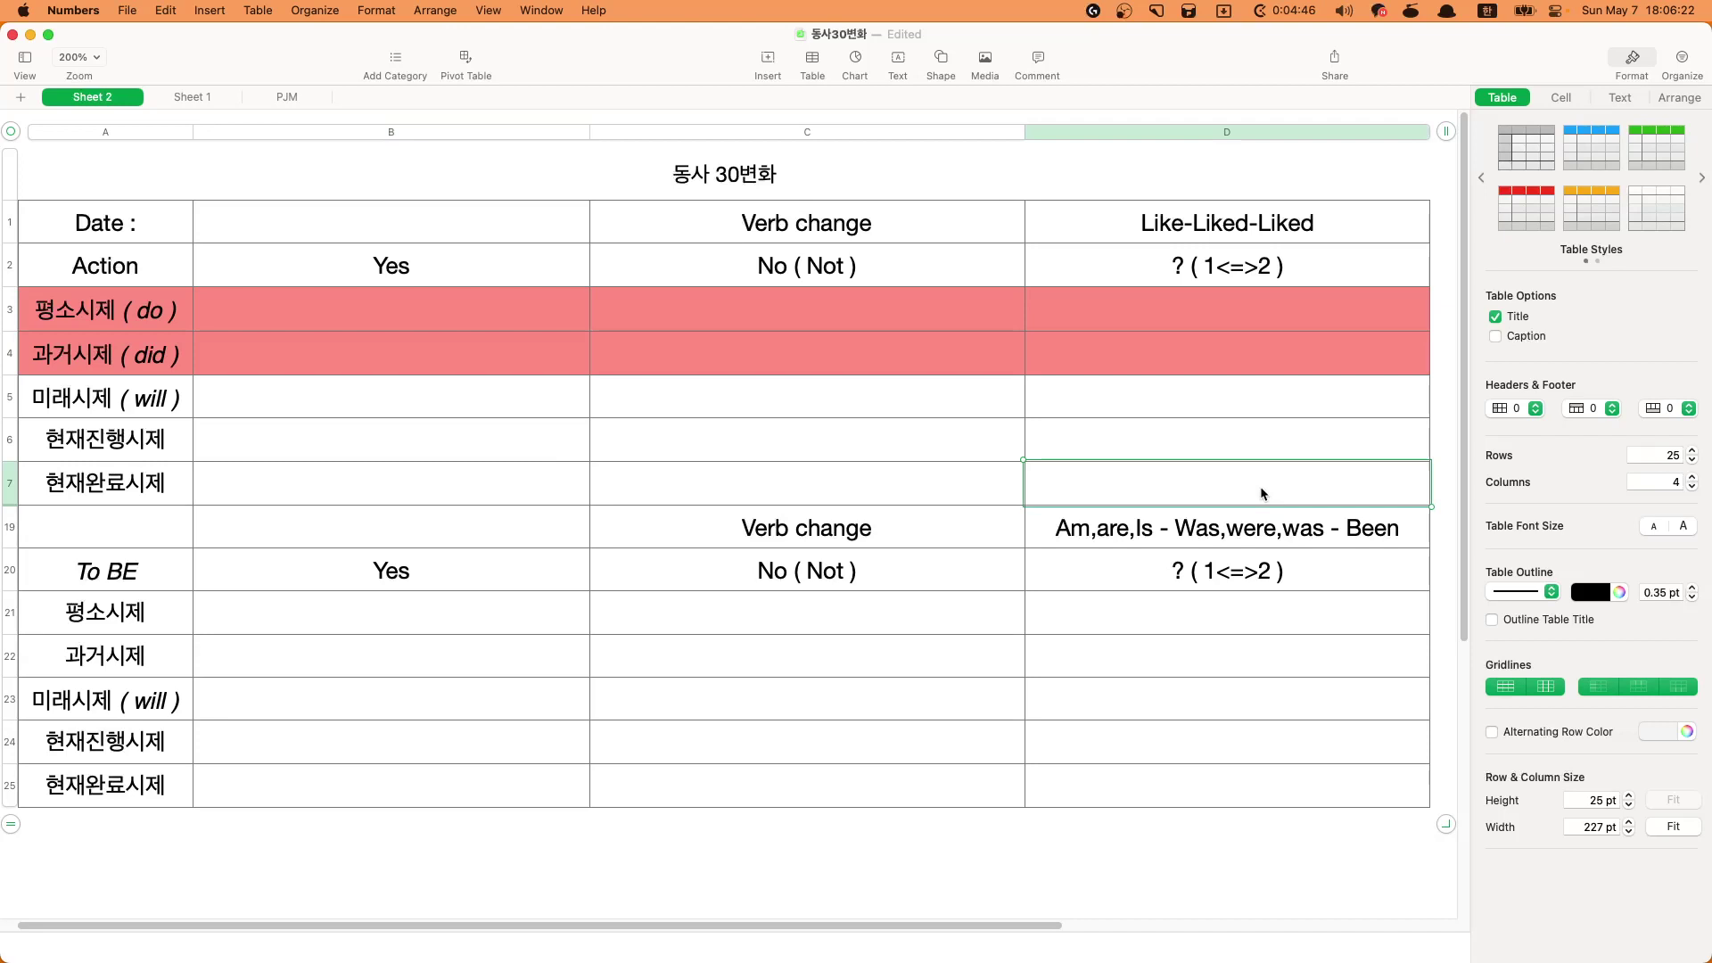
{"action": "left_click", "coordinate": [511, 405]}
{"action": "scroll", "coordinate": [511, 405], "scroll_direction": "left", "scroll_amount": 2}
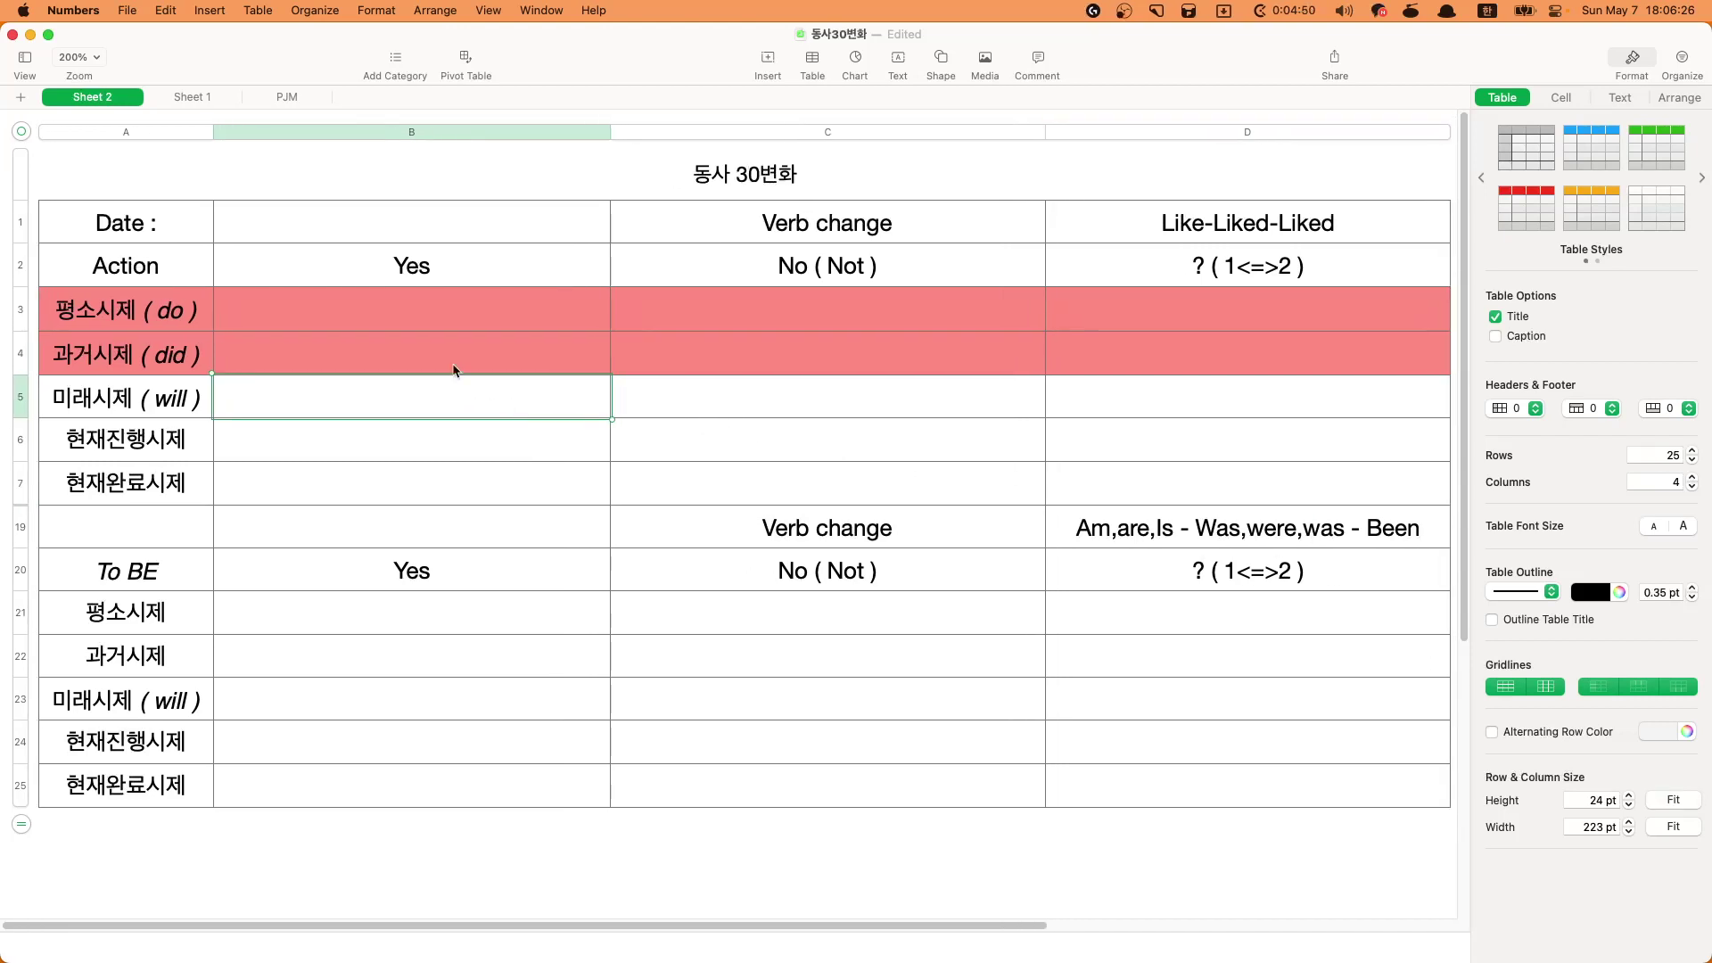
- Go over the Yes, No and question cells in the red 평소시제 (do) and 과거시제 (did) rows
{"action": "left_click", "coordinate": [417, 350]}
{"action": "left_click", "coordinate": [410, 314]}
{"action": "left_click", "coordinate": [171, 305]}
{"action": "left_click", "coordinate": [330, 304]}
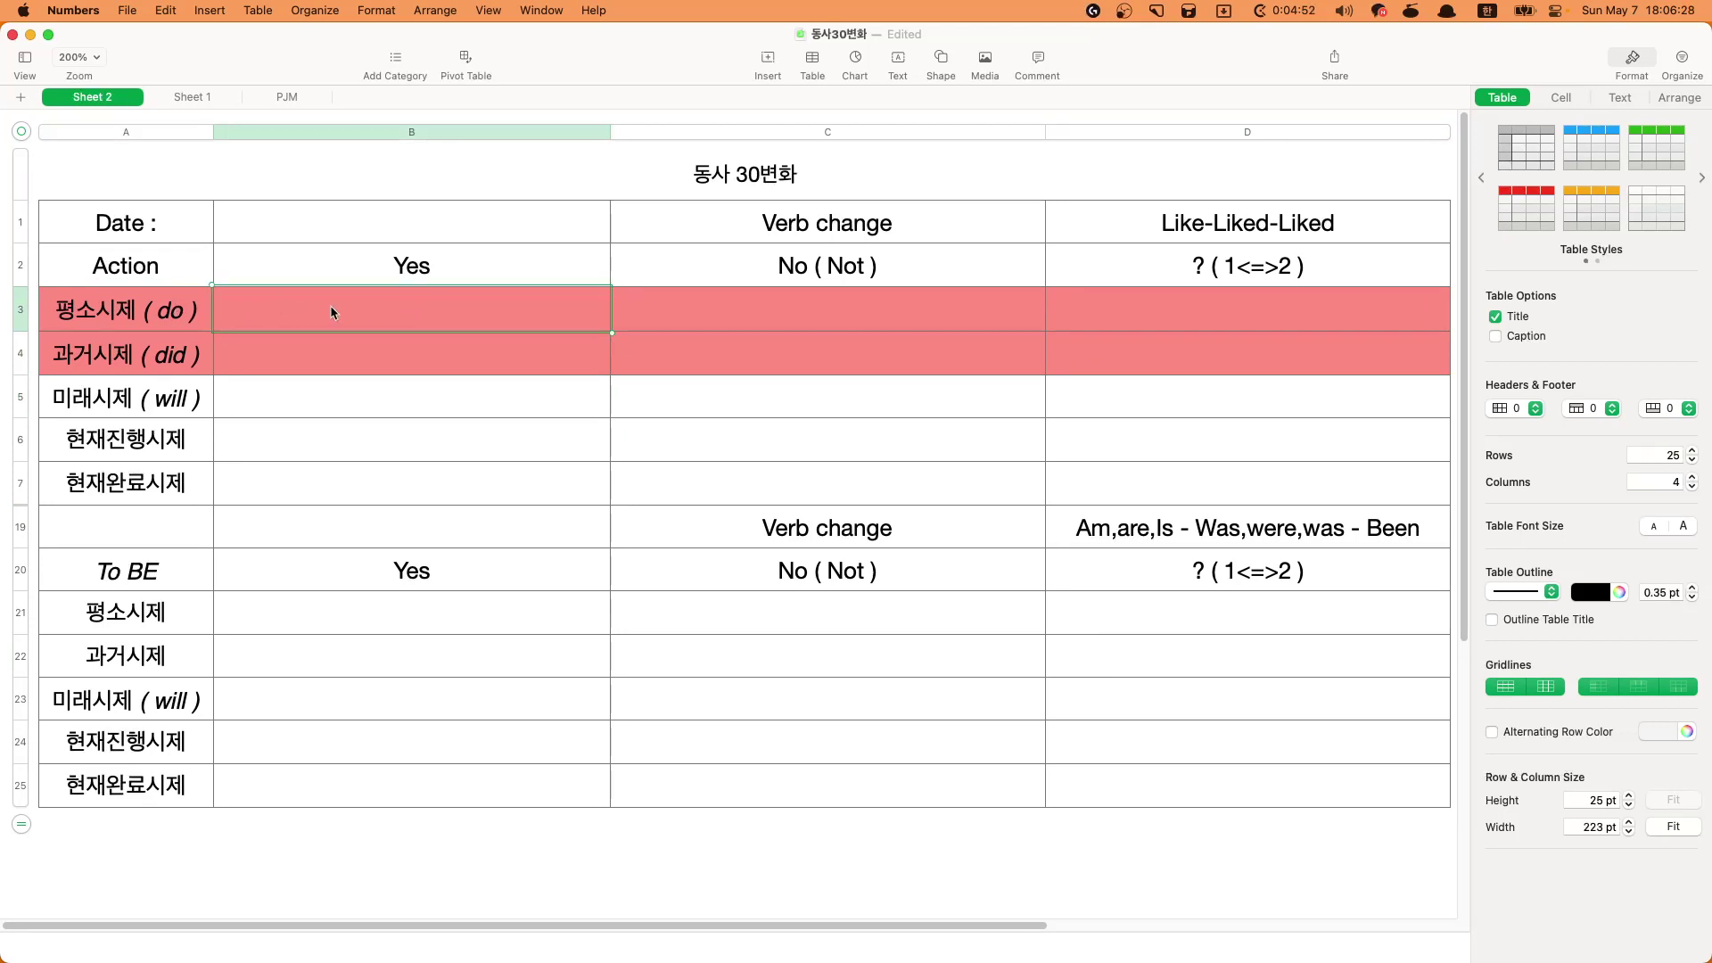
{"action": "left_click", "coordinate": [674, 291]}
{"action": "left_click", "coordinate": [584, 300]}
{"action": "left_click", "coordinate": [746, 283]}
{"action": "left_click", "coordinate": [747, 366]}
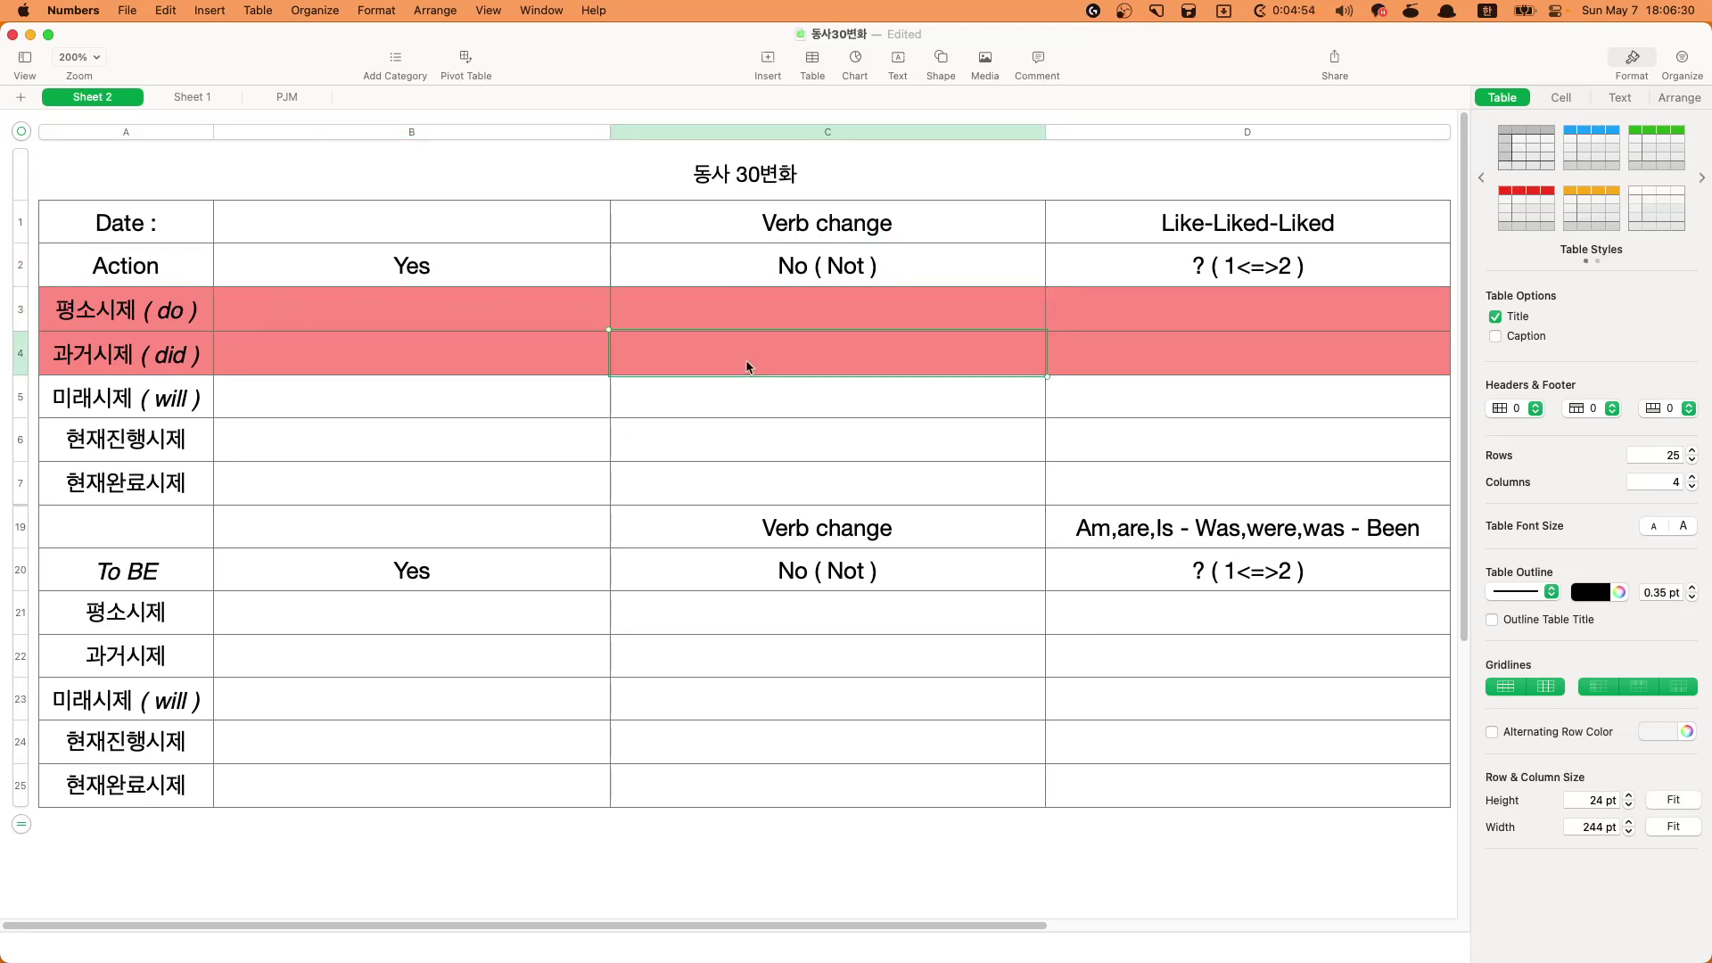
{"action": "left_click", "coordinate": [746, 321]}
{"action": "left_click", "coordinate": [603, 317]}
{"action": "left_click", "coordinate": [774, 297]}
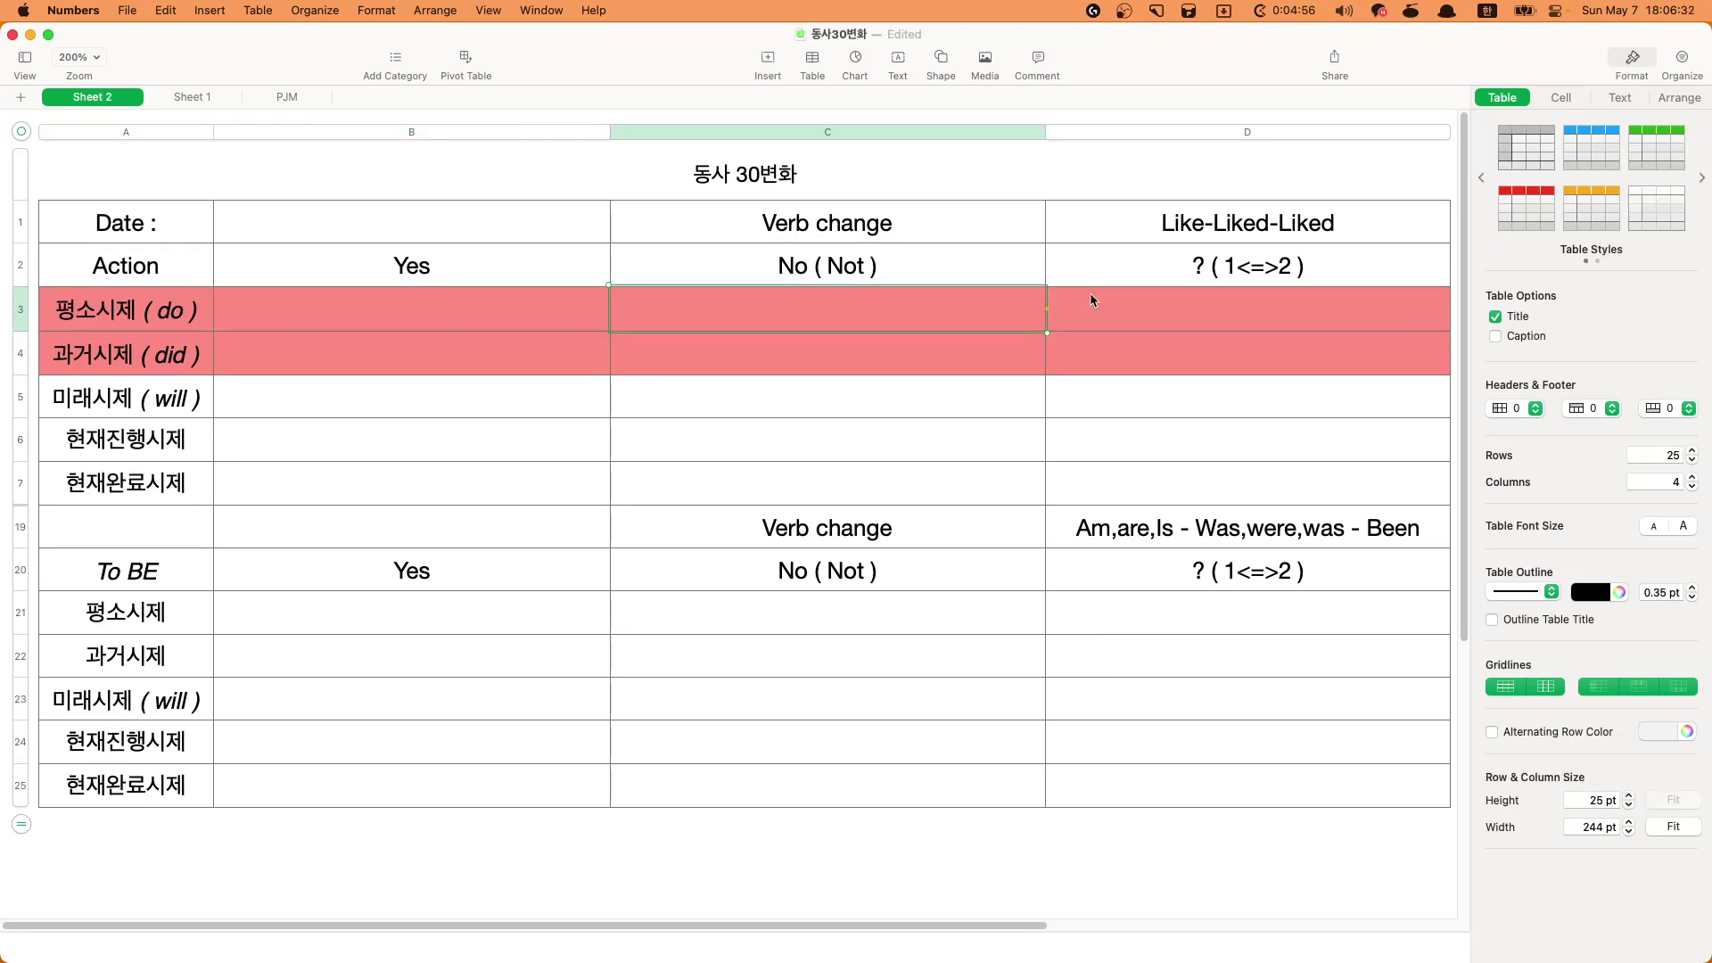
{"action": "left_click", "coordinate": [1090, 295]}
{"action": "left_click", "coordinate": [1096, 357]}
{"action": "left_click", "coordinate": [932, 369]}
{"action": "left_click", "coordinate": [506, 337]}
{"action": "left_click", "coordinate": [498, 312]}
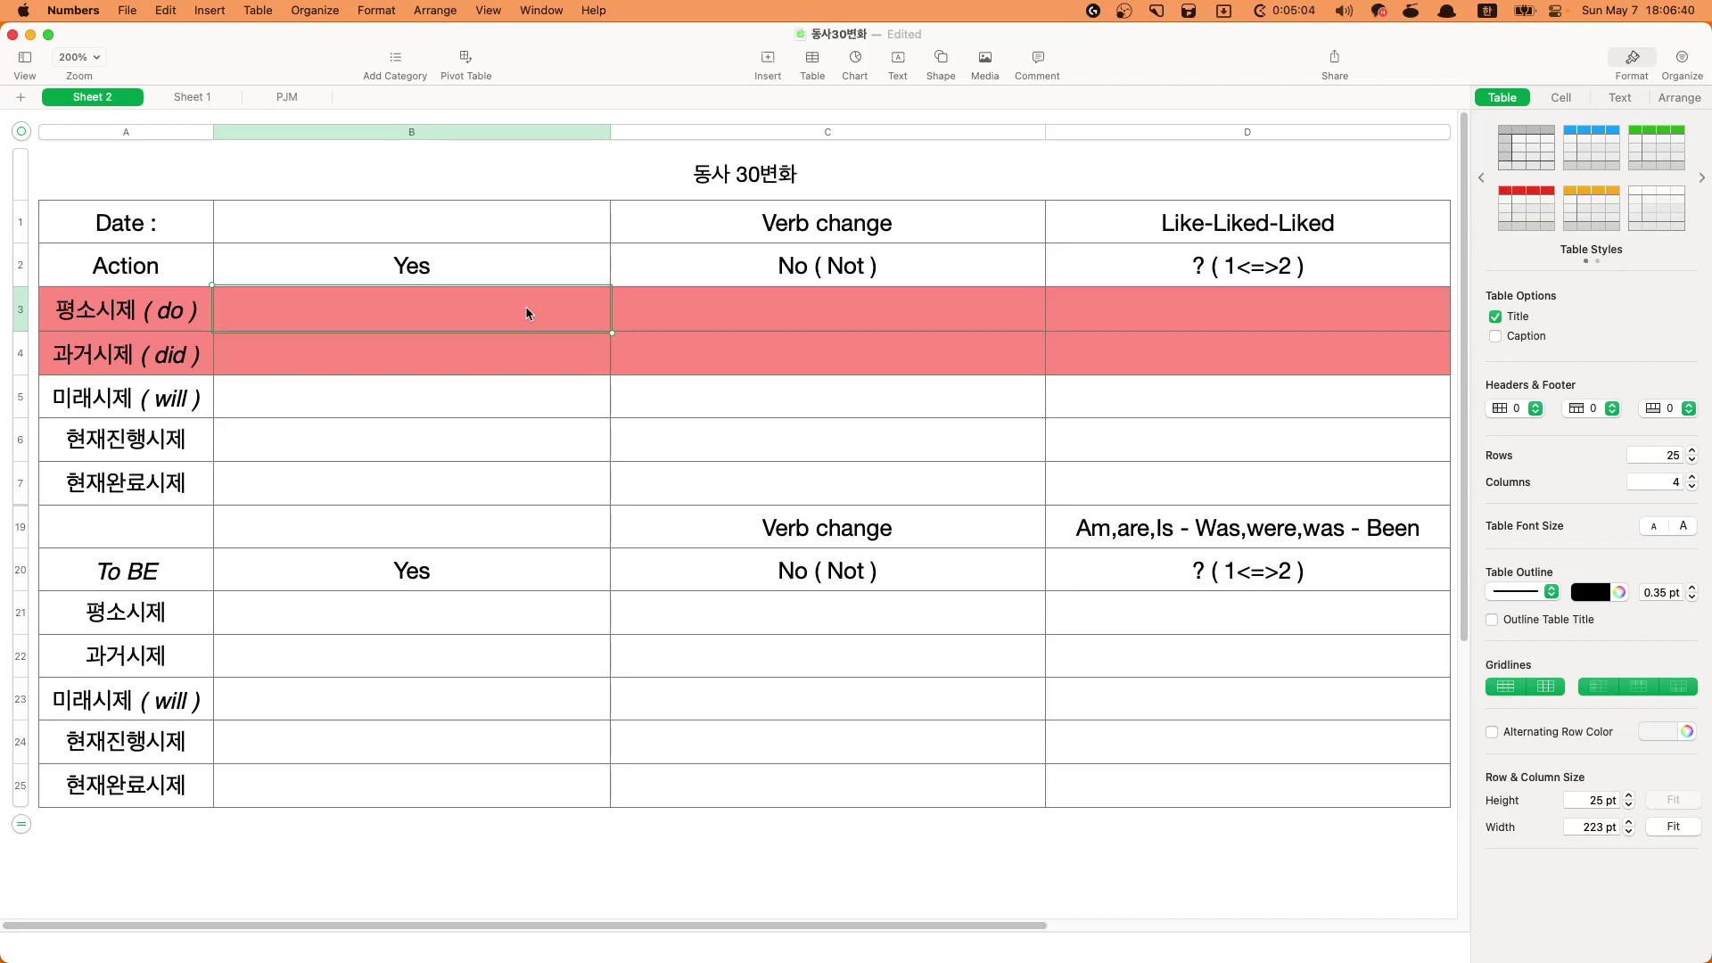
{"action": "left_click", "coordinate": [699, 311]}
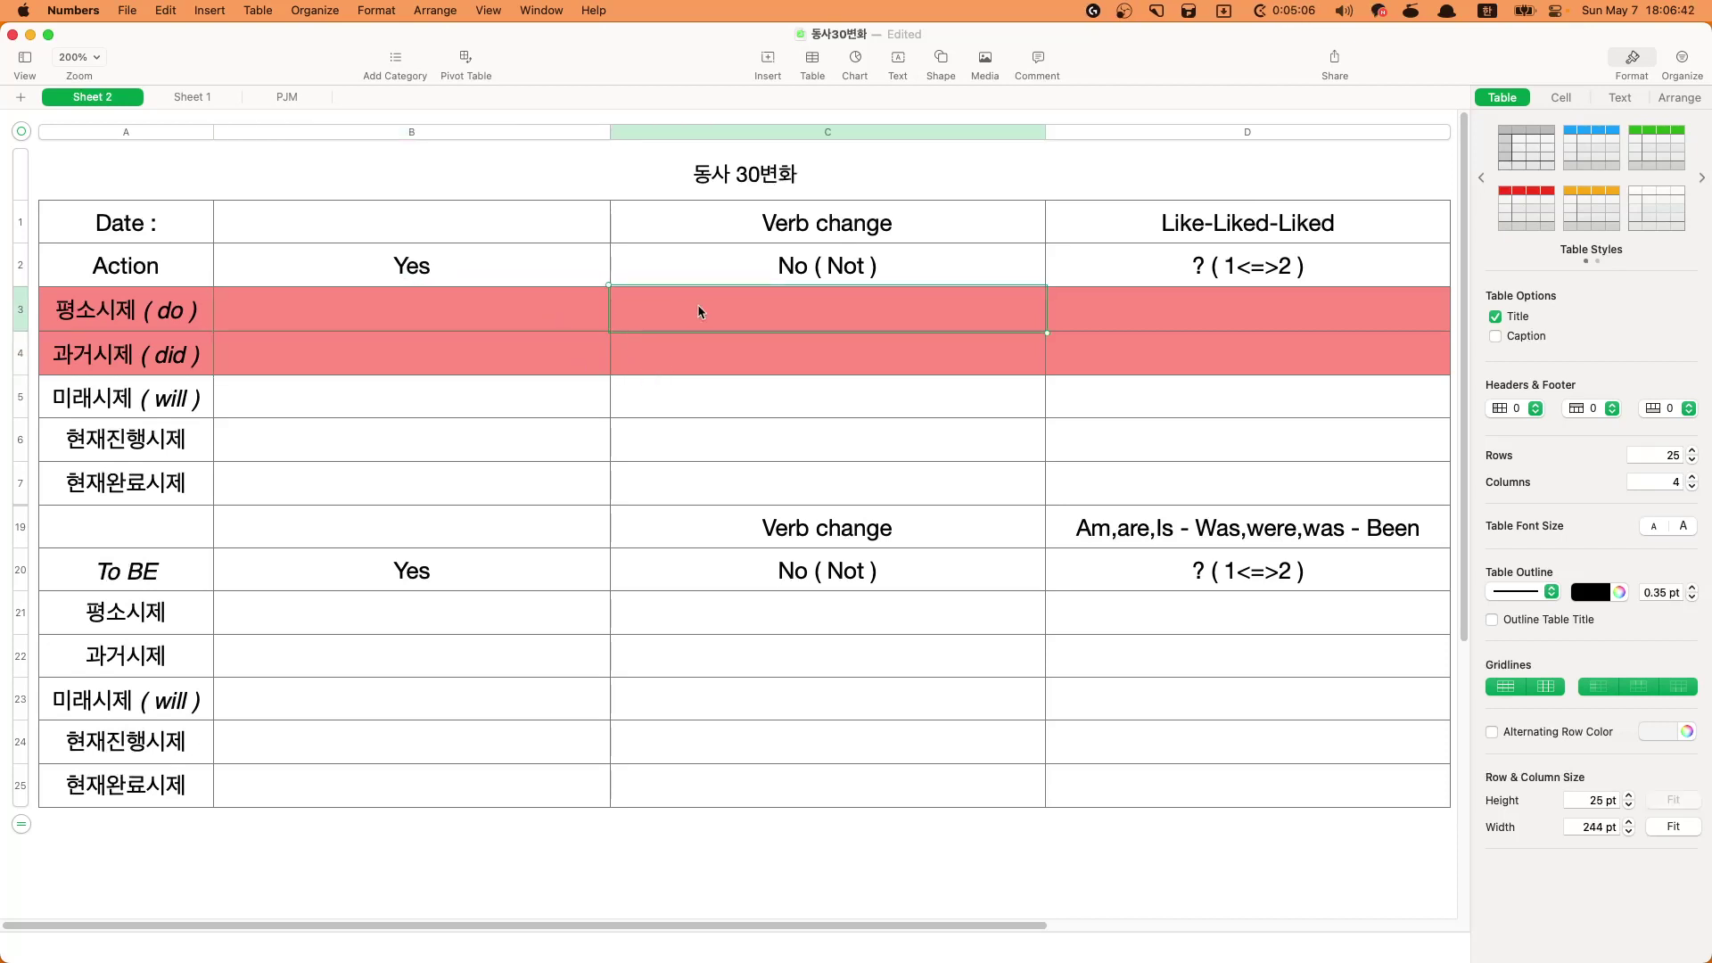
- Enter "I like games" as the Yes sentence in the 평소시제 (do) row of the Action block
{"action": "key", "text": "Left"}
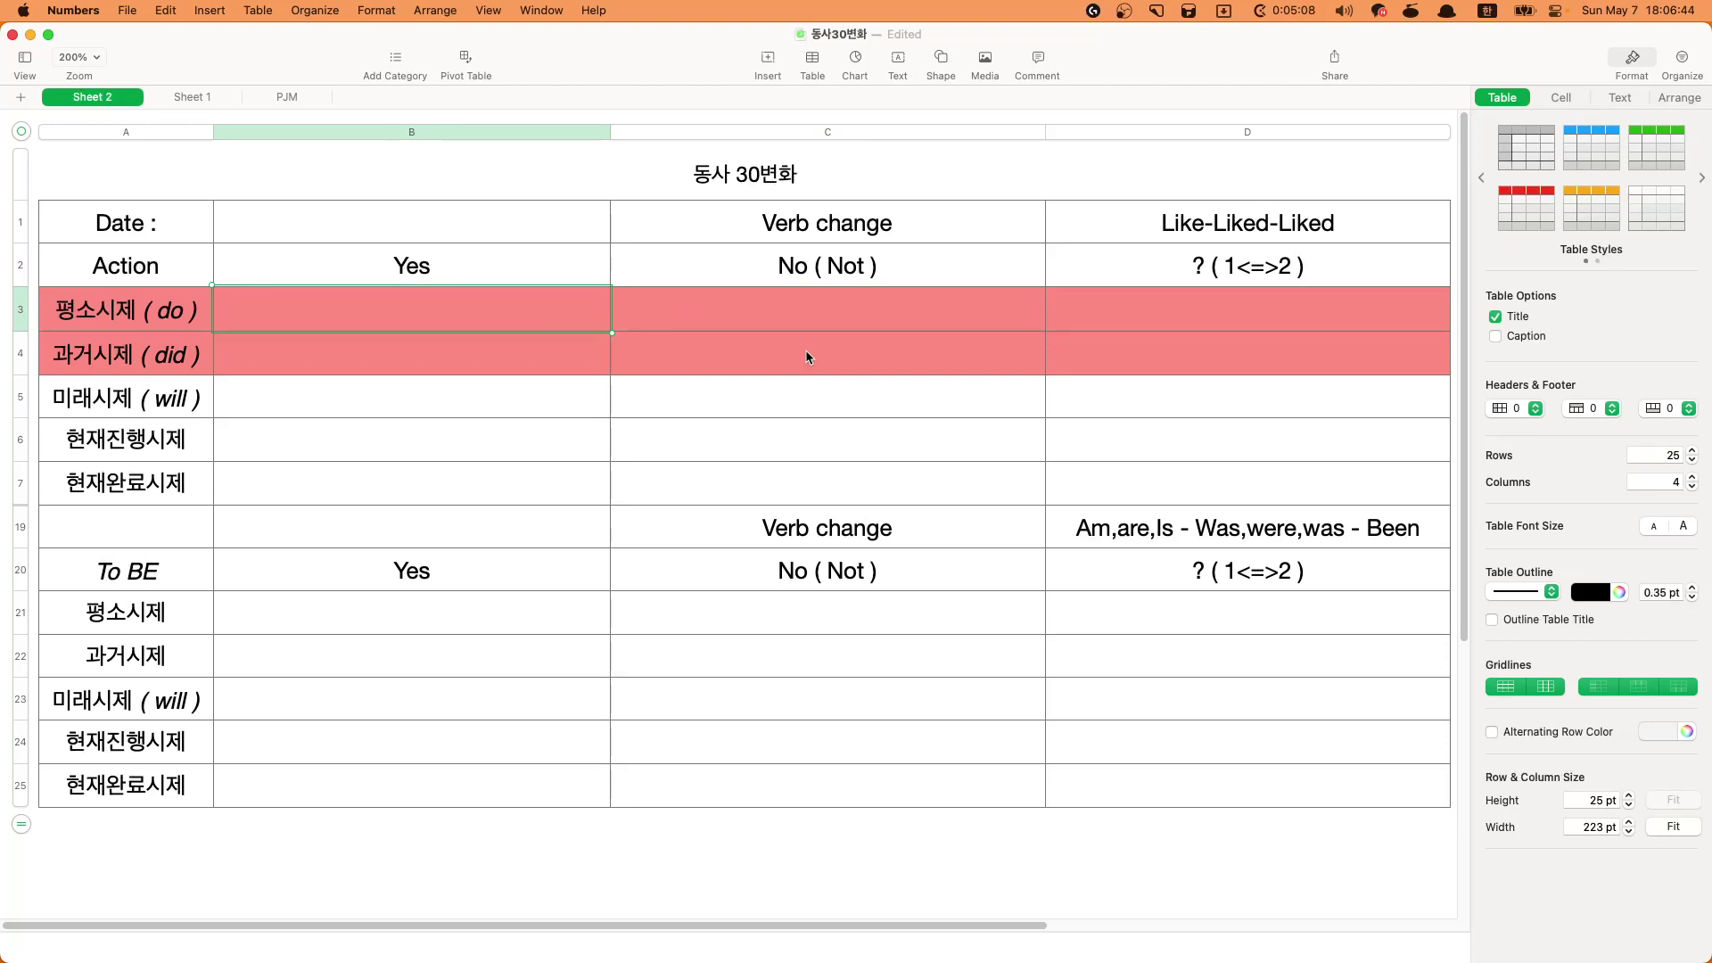
{"action": "type", "text": "ㅣㅑㅏㄷ"}
{"action": "key", "text": "BackSpace"}
{"action": "key", "text": "BackSpace"}
{"action": "key", "text": "BackSpace"}
{"action": "key", "text": "BackSpace"}
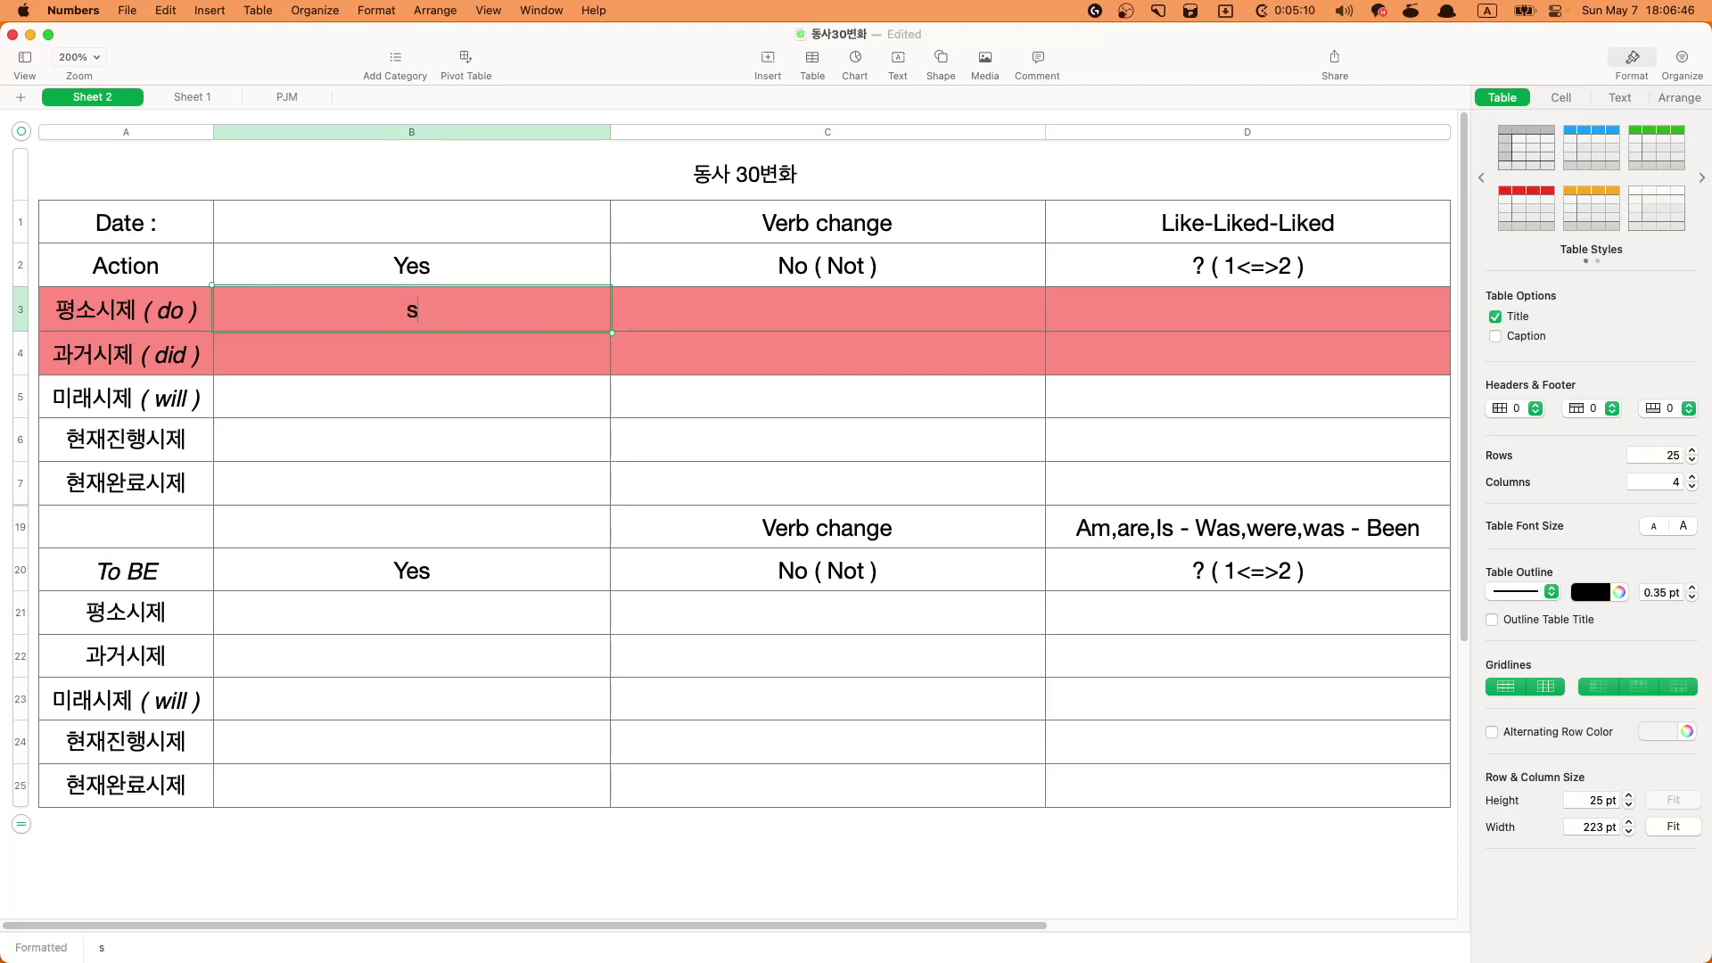
{"action": "key", "text": "Caps_Lock"}
{"action": "type", "text": "I like games"}
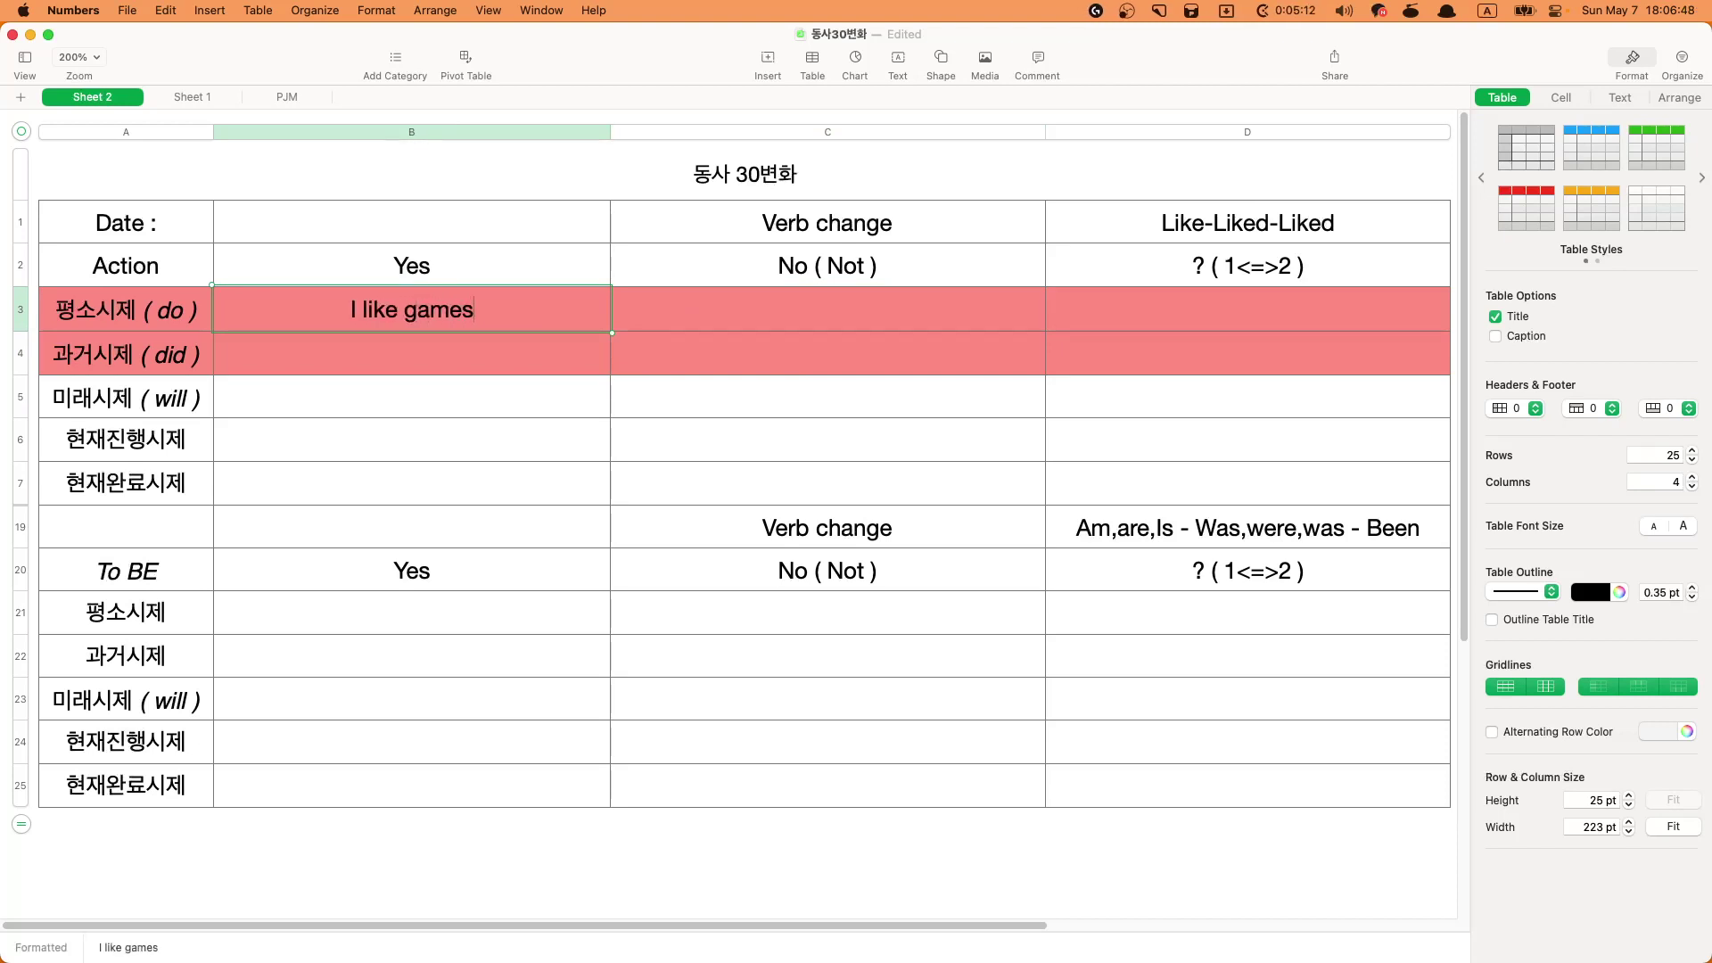
{"action": "key", "text": "Return"}
- Copy "I like games" into the four Yes cells below it, from 과거시제 (did) through 현재완료시제
{"action": "key", "text": "Up"}
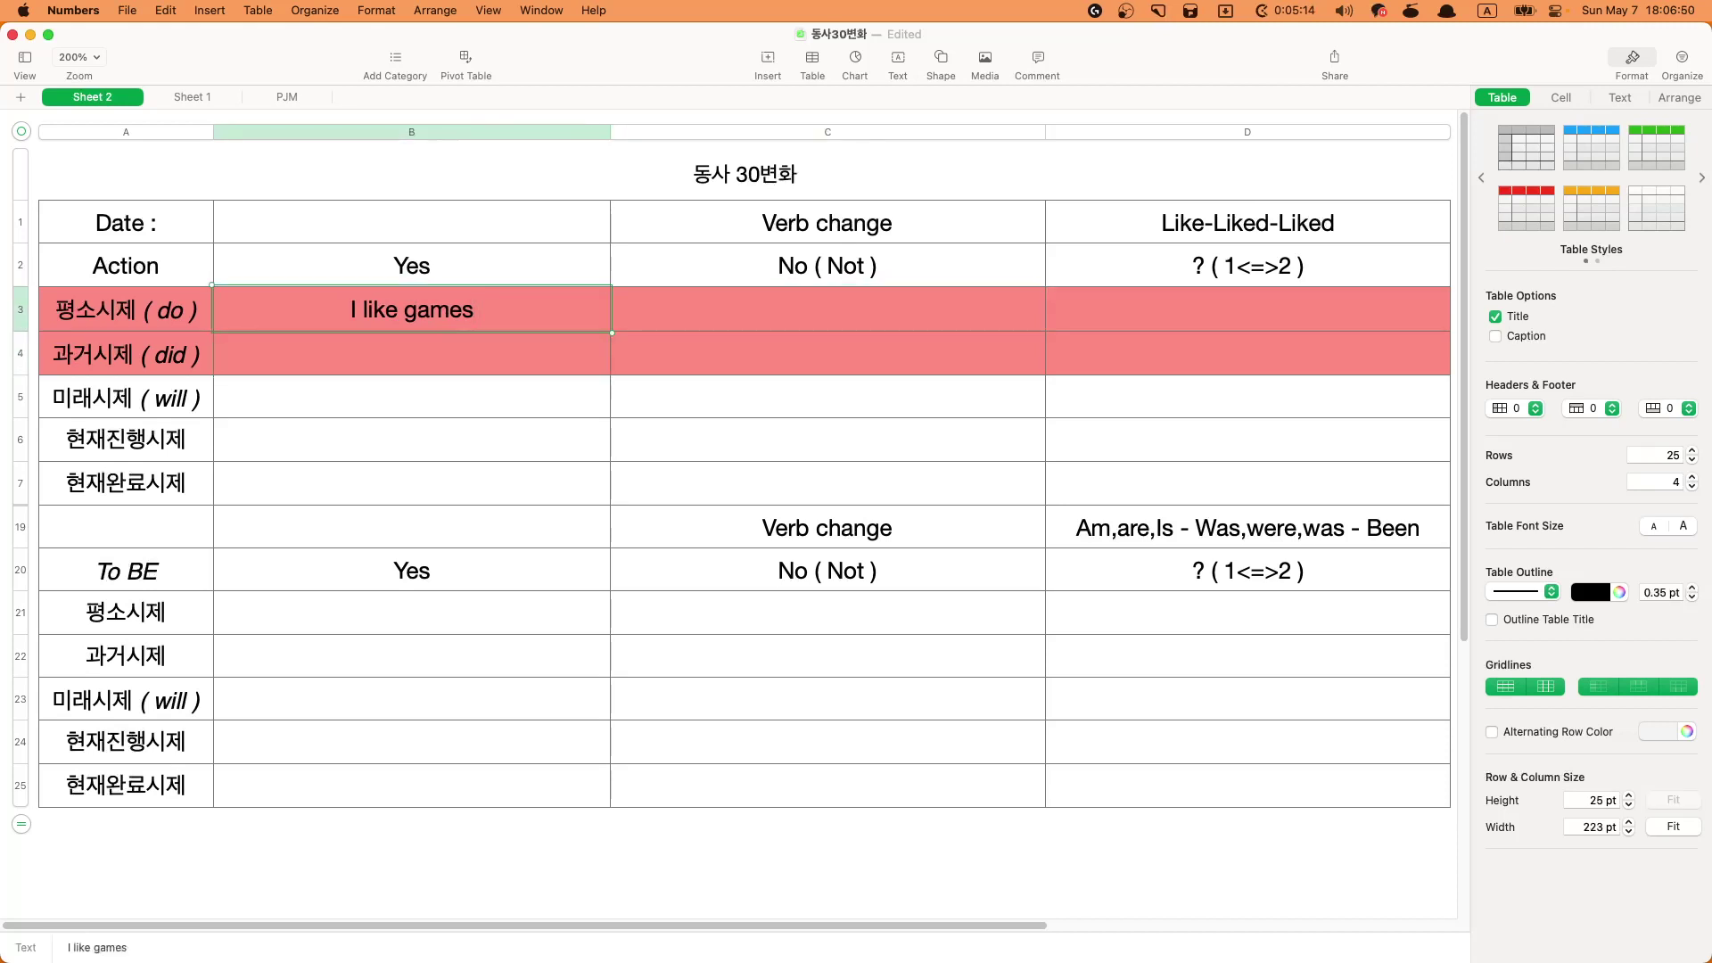
{"action": "key", "text": "Down"}
{"action": "key", "text": "shift+Down"}
{"action": "key", "text": "shift+Down"}
{"action": "key", "text": "shift+Down"}
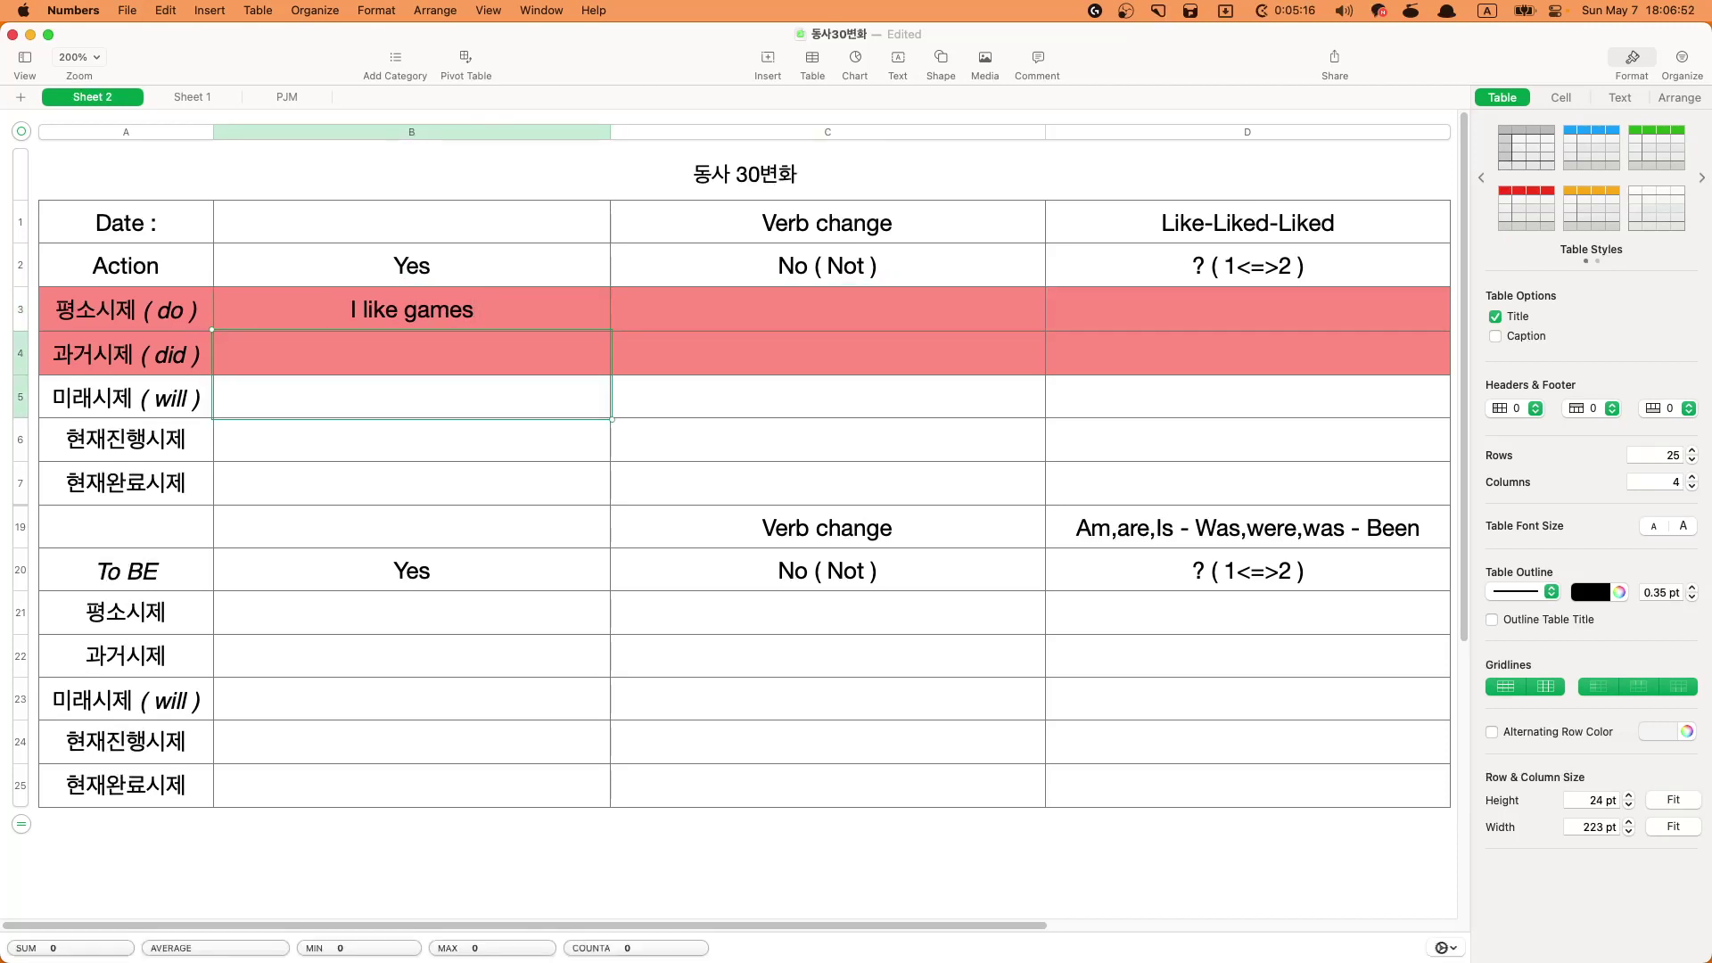
{"action": "type", "text": "I like games I like games I like games I like games"}
{"action": "key", "text": "Right"}
{"action": "key", "text": "Left"}
{"action": "key", "text": "super+z"}
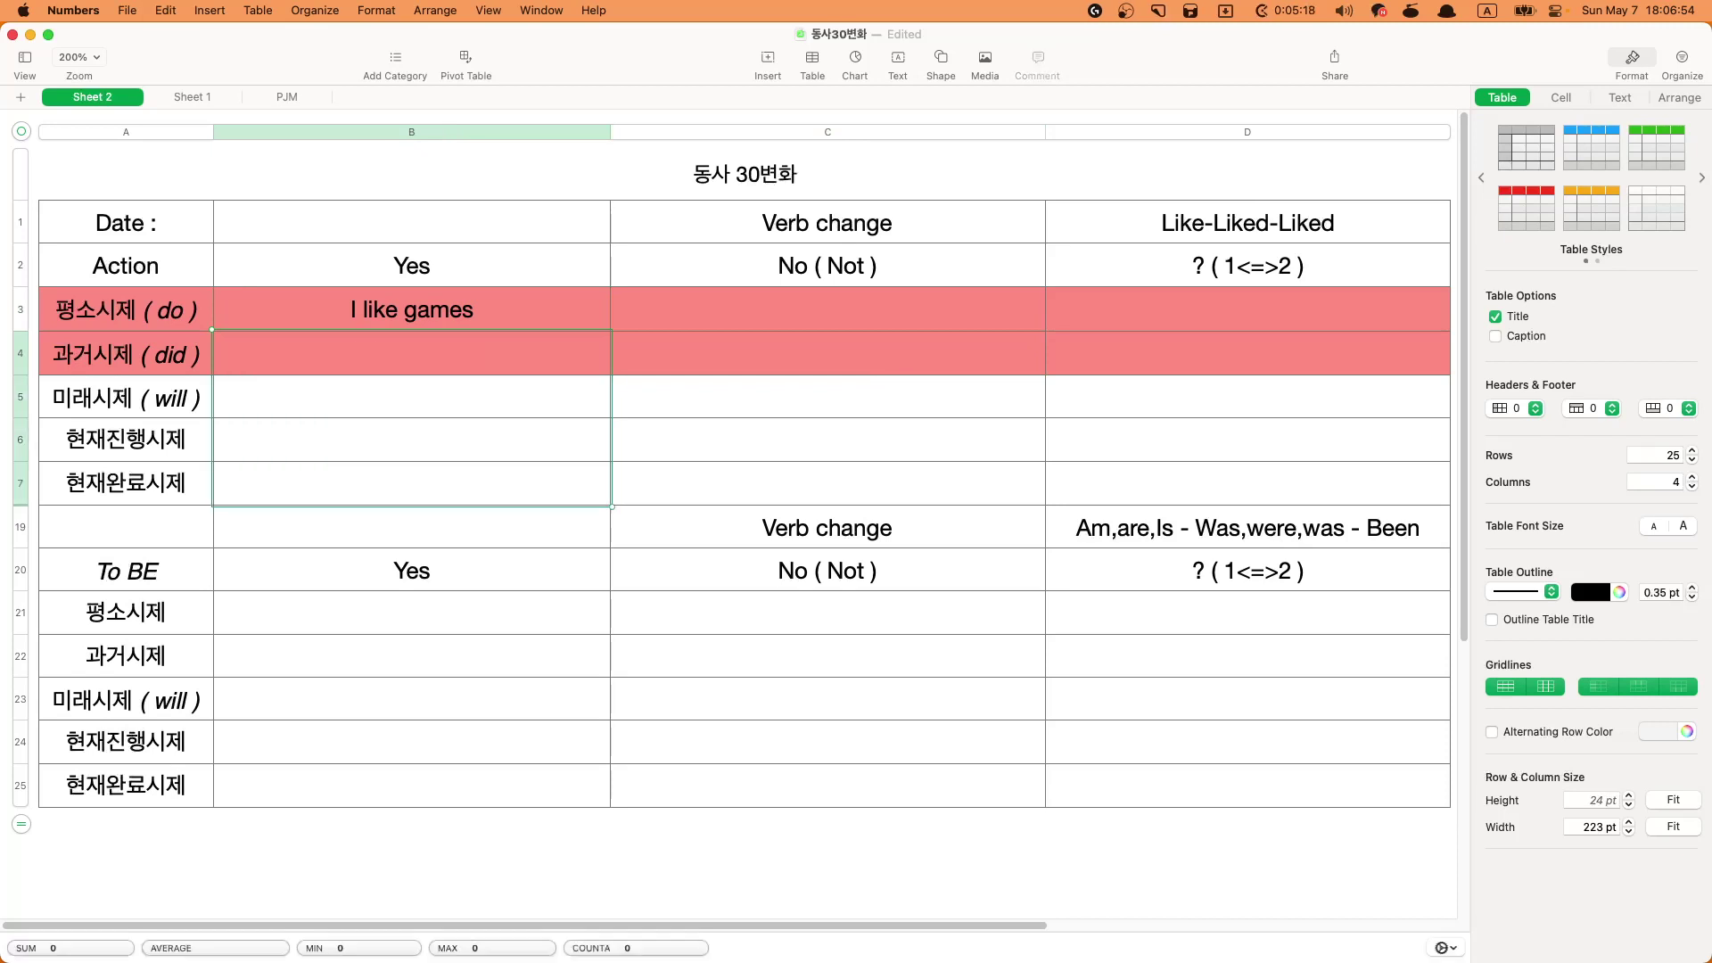
{"action": "key", "text": "Down"}
{"action": "key", "text": "Down"}
{"action": "key", "text": "Up"}
{"action": "key", "text": "Up"}
{"action": "key", "text": "shift+Down"}
{"action": "key", "text": "shift+Down"}
{"action": "key", "text": "shift+Down"}
{"action": "key", "text": "cmd+shift+z"}
- Set a white fill for the Yes cells of the Action block's 미래시제, 현재진행시제 and 현재완료시제 rows
{"action": "left_click_drag", "start_coordinate": [591, 396], "coordinate": [545, 469]}
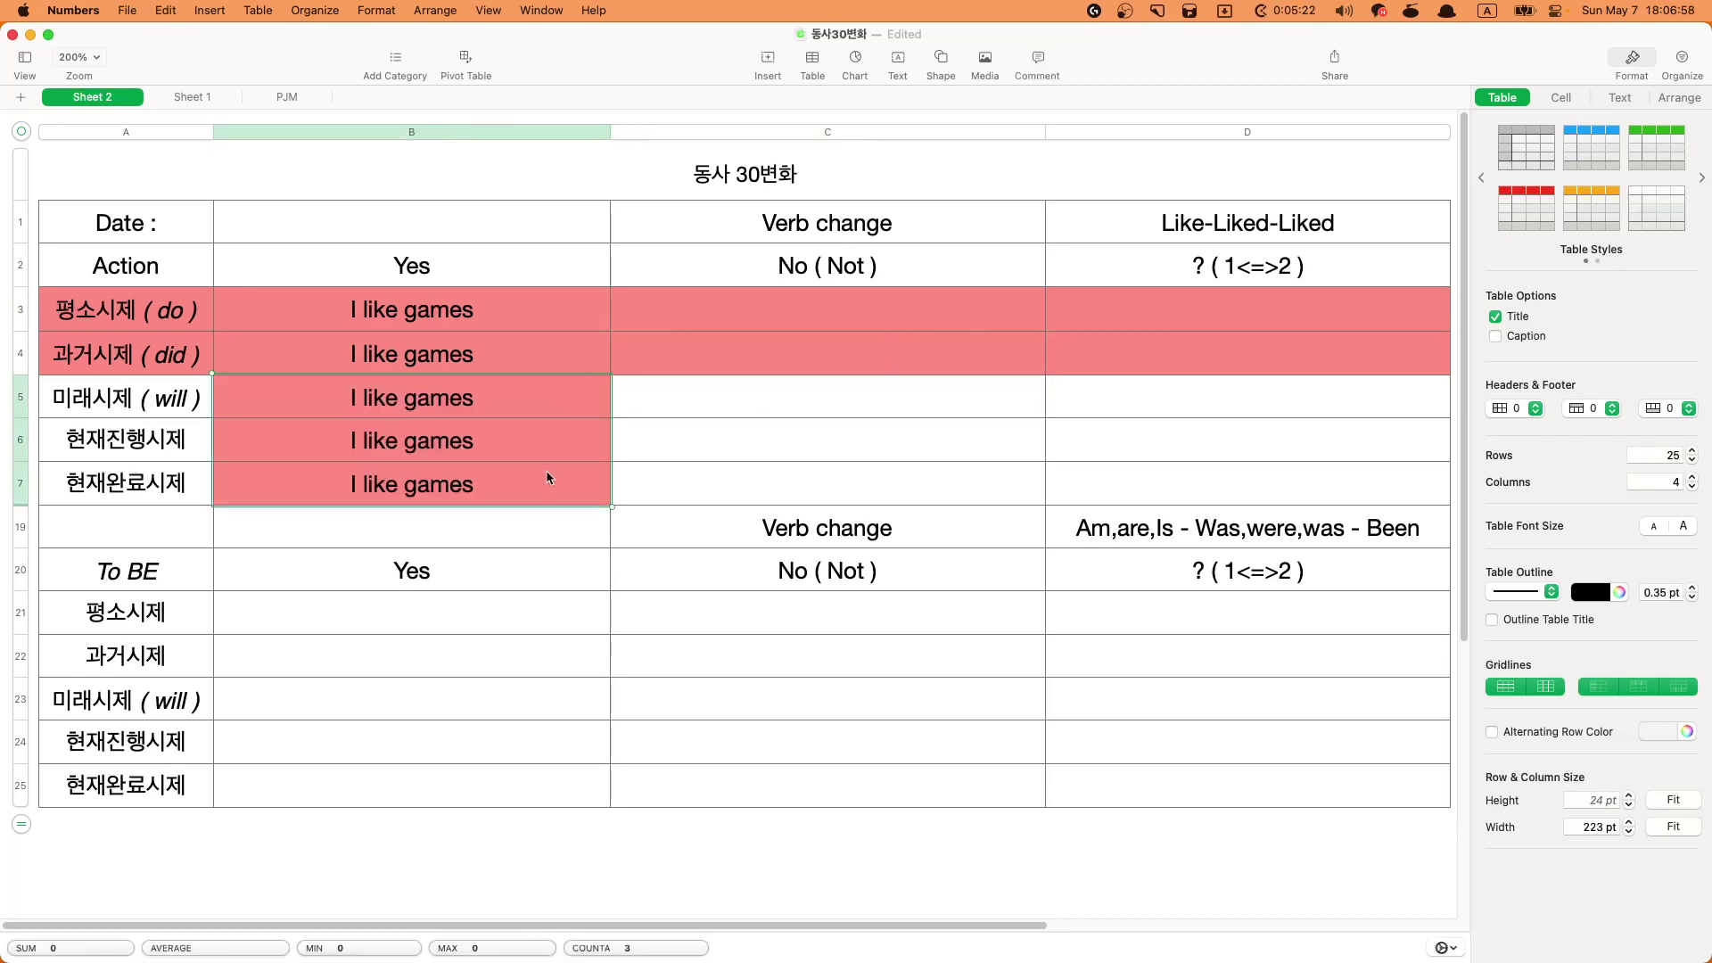
{"action": "left_click", "coordinate": [1577, 91]}
{"action": "left_click", "coordinate": [1666, 232]}
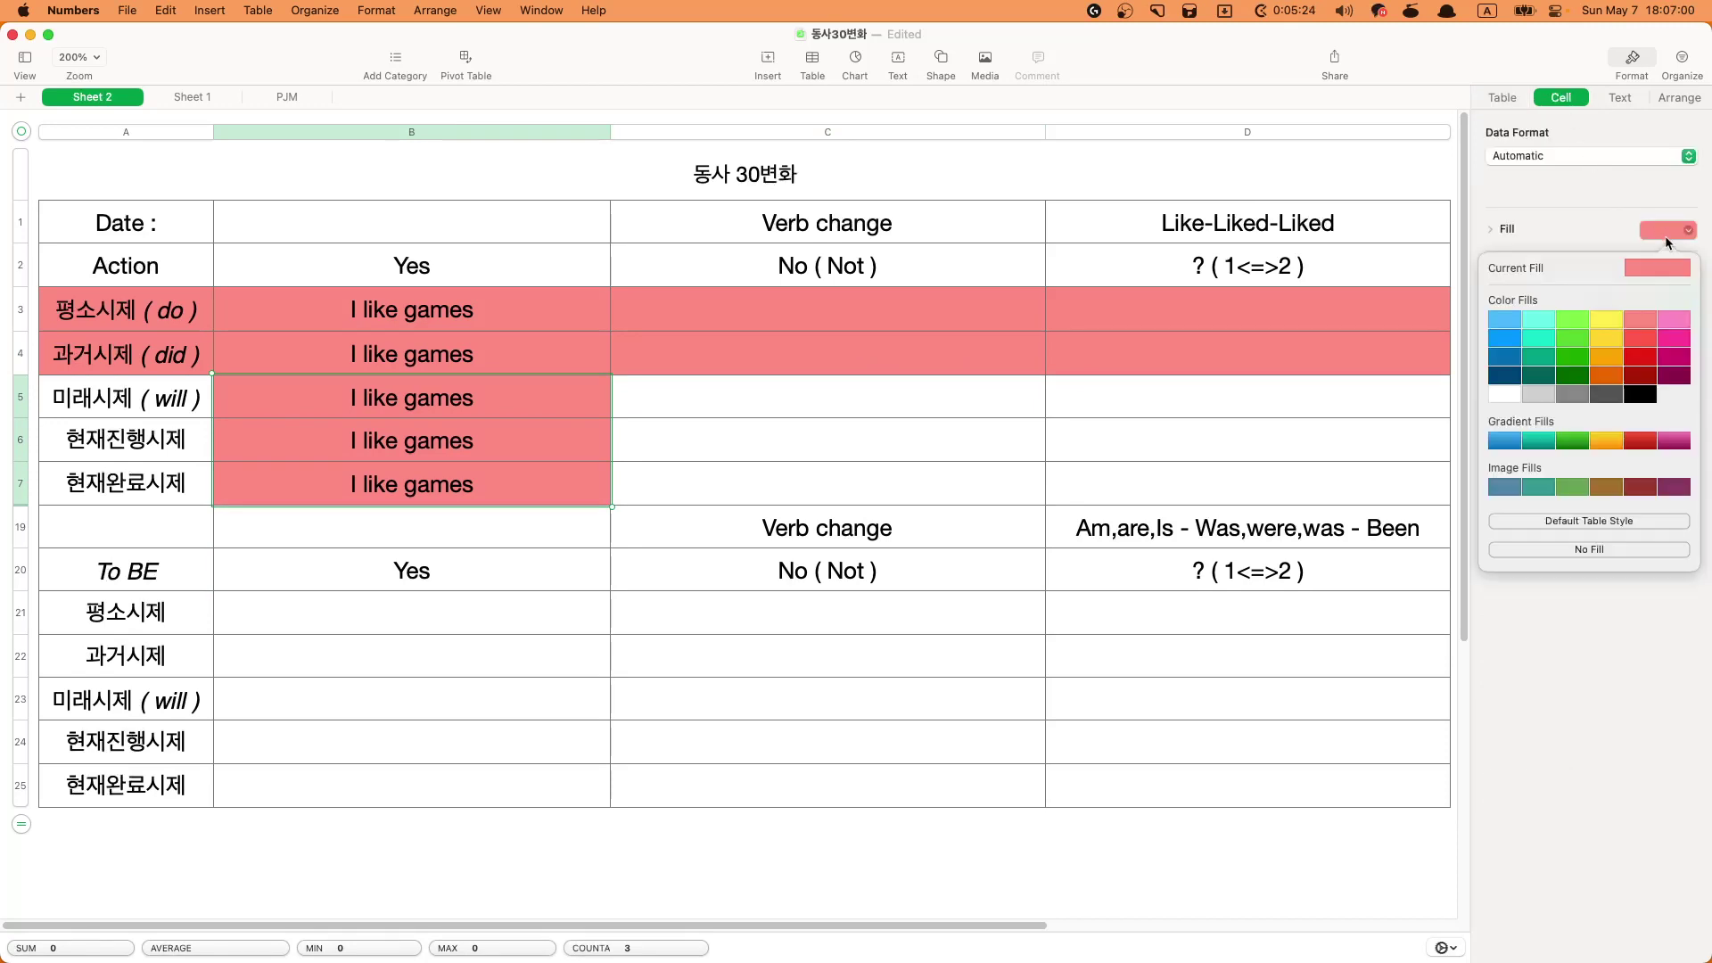
{"action": "left_click", "coordinate": [1505, 394]}
- Change the verb in the Yes sentence of the 과거시제 (did) row so it reads "I liked games"
{"action": "left_click", "coordinate": [335, 393]}
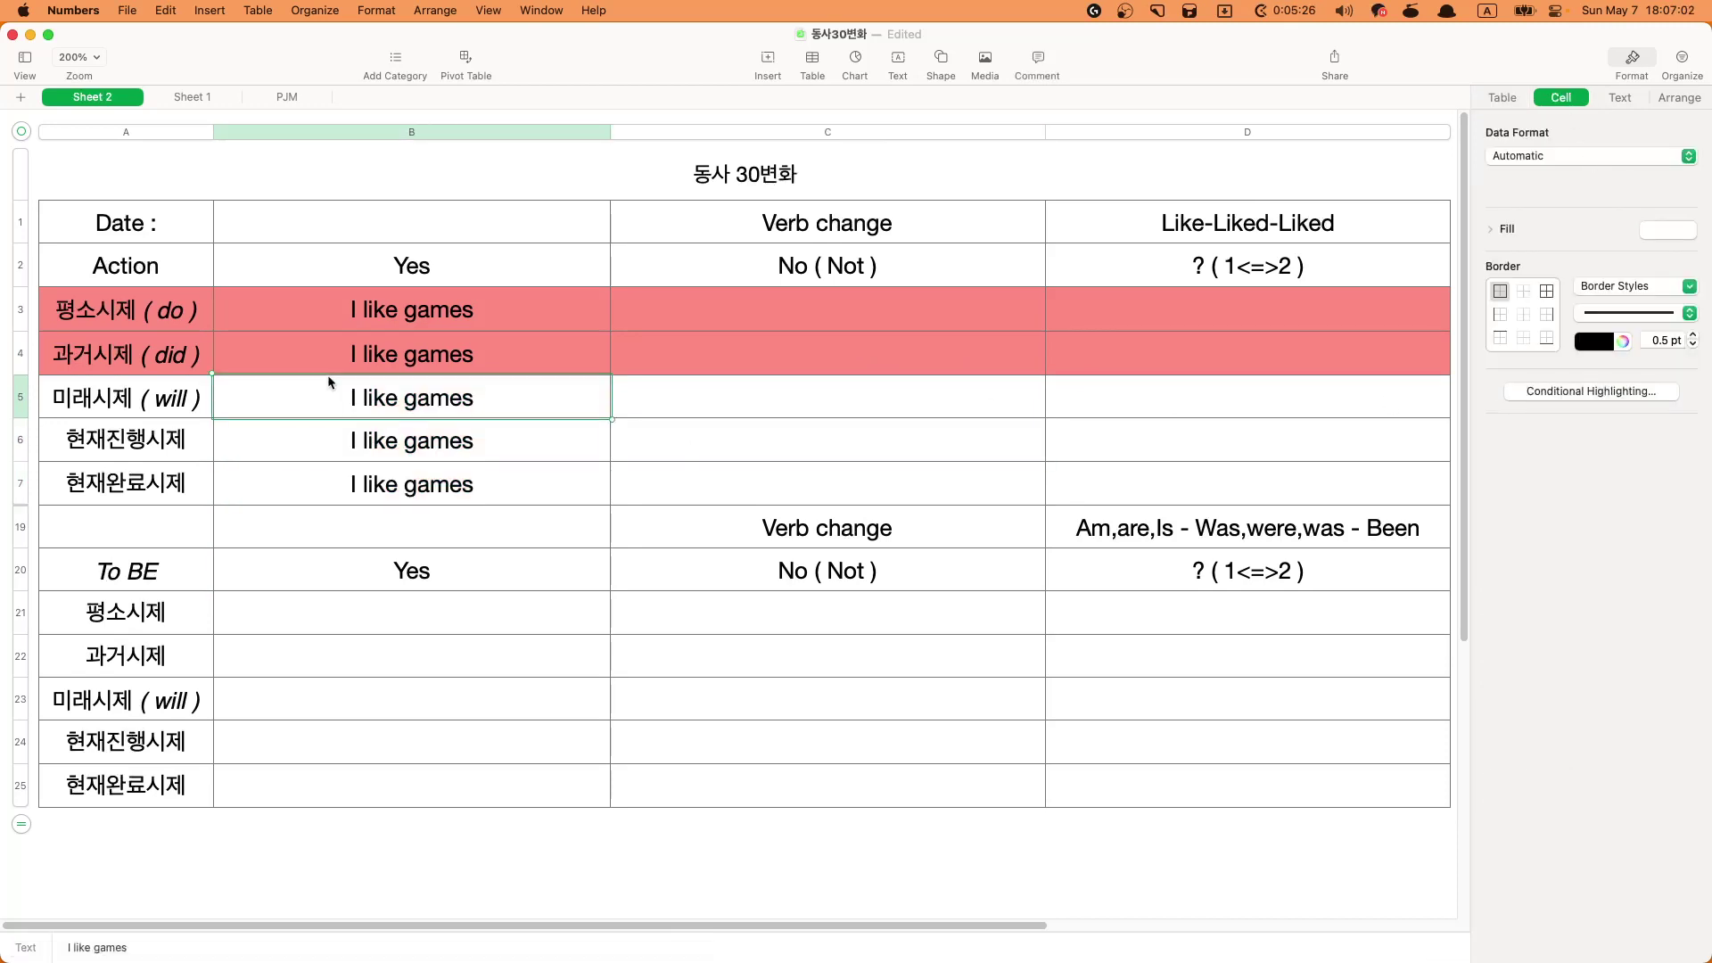
{"action": "left_click", "coordinate": [340, 359]}
{"action": "left_click", "coordinate": [456, 357]}
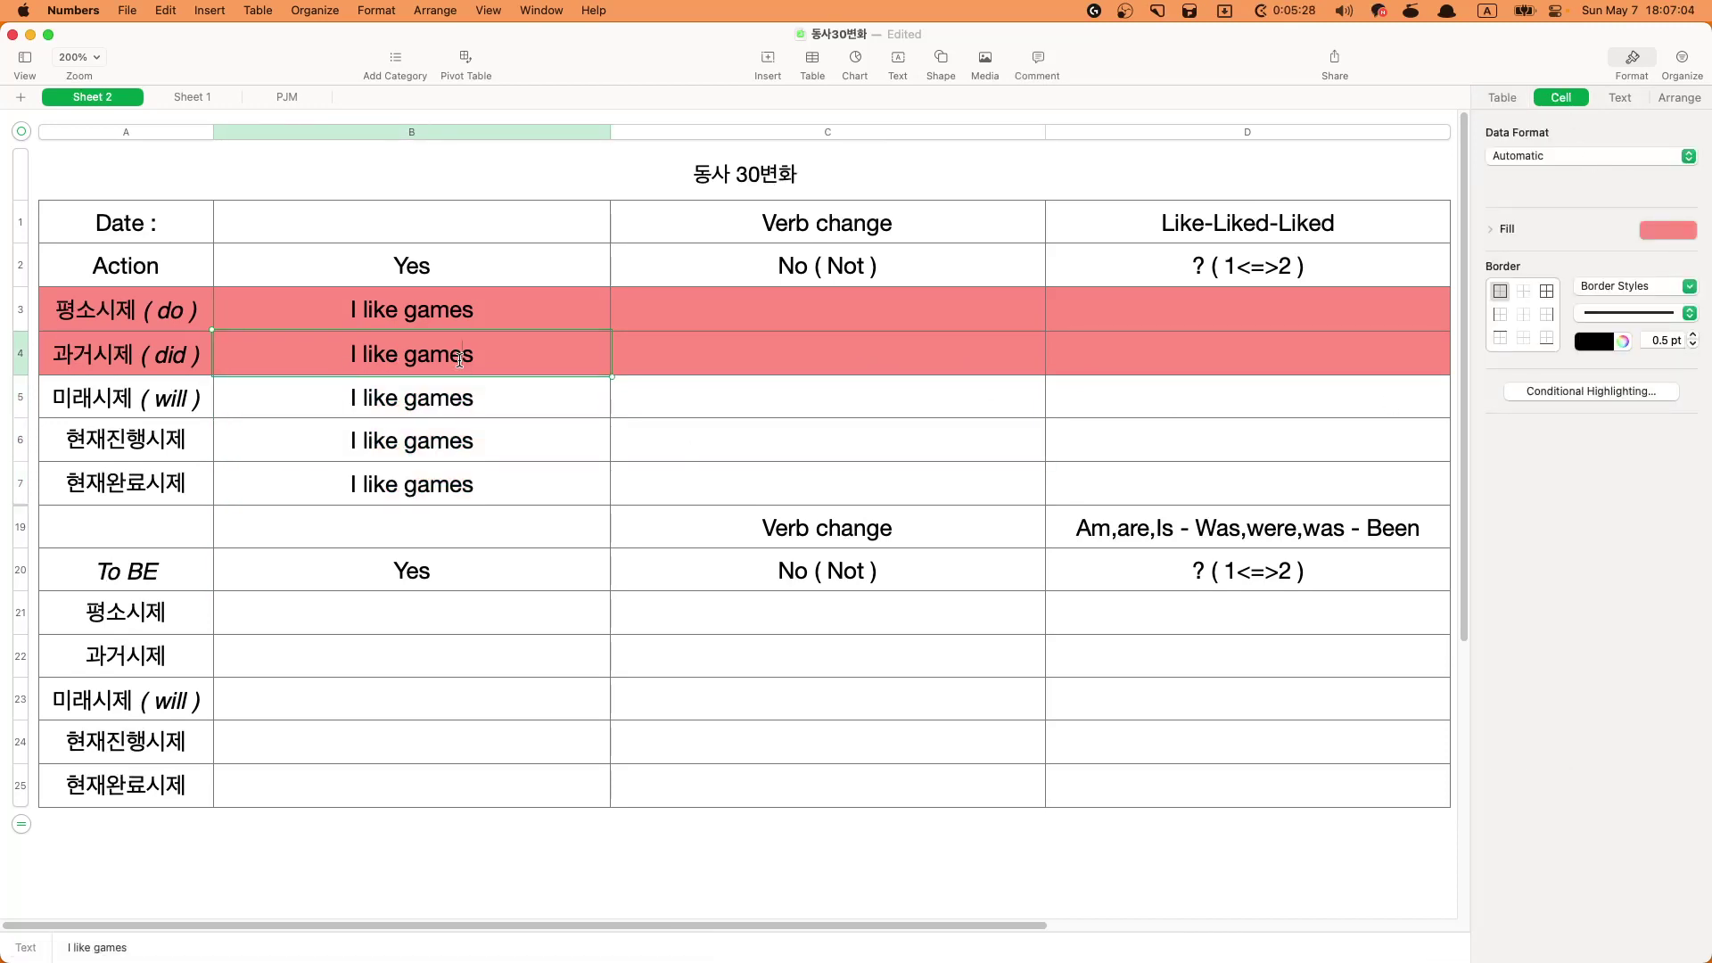
{"action": "left_click_drag", "start_coordinate": [357, 354], "coordinate": [384, 365]}
{"action": "left_click", "coordinate": [441, 472]}
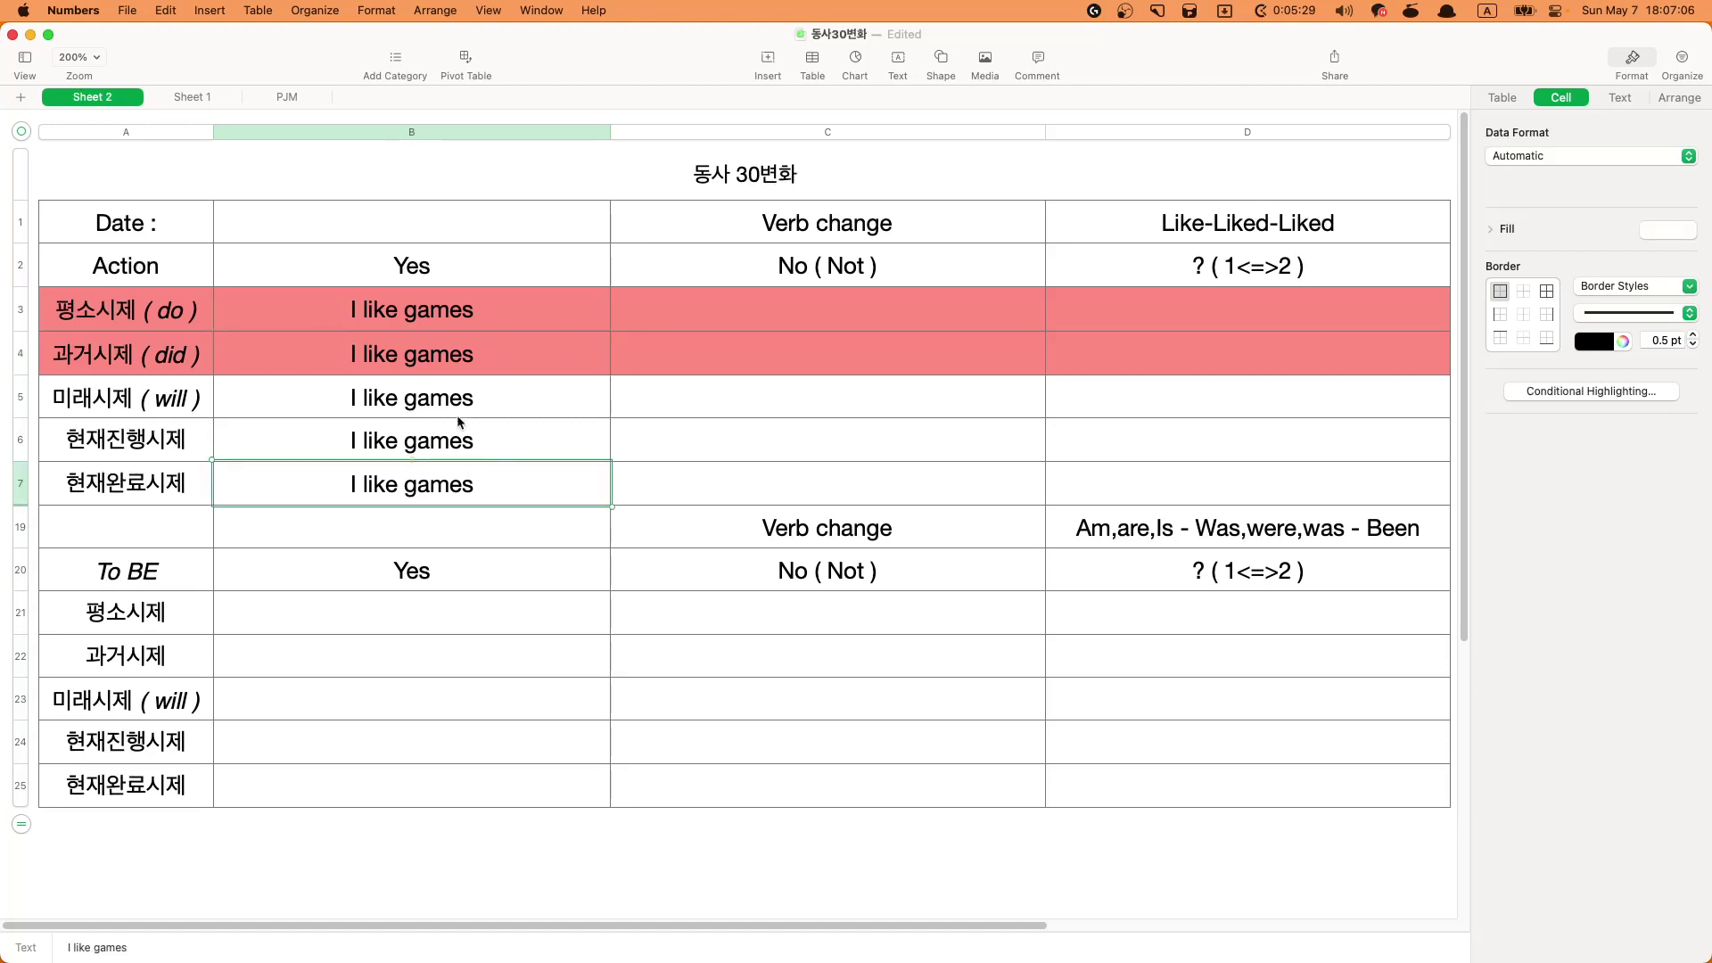
{"action": "left_click", "coordinate": [379, 354]}
{"action": "double_click", "coordinate": [378, 354]}
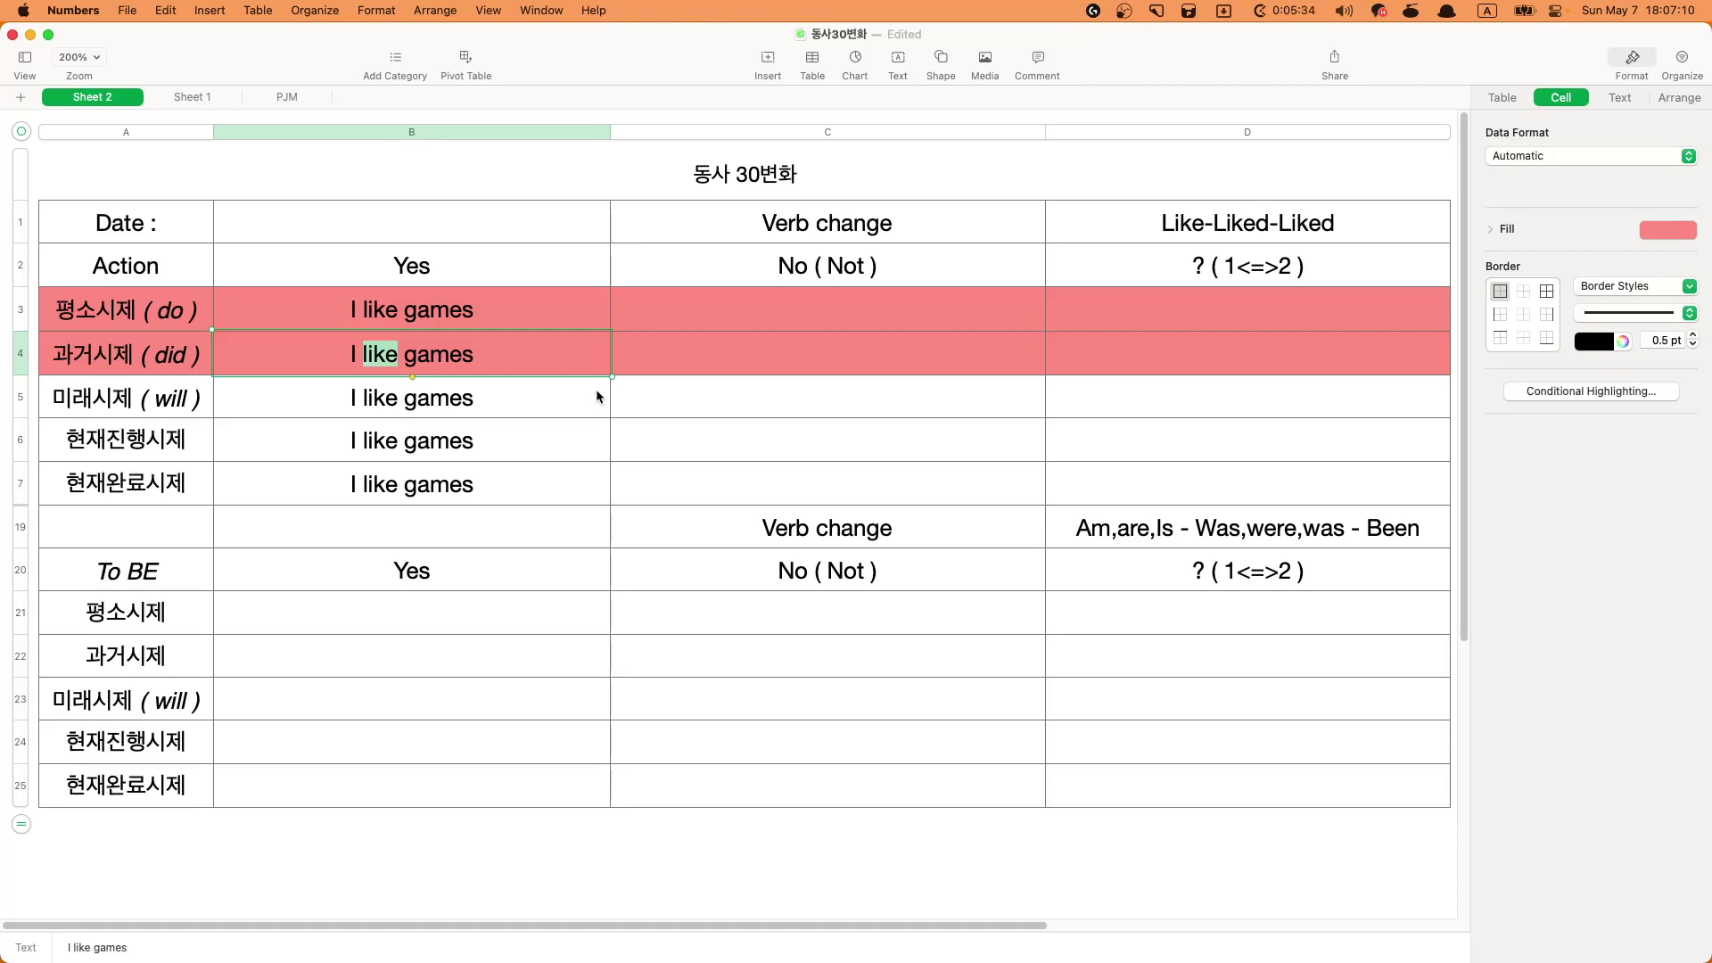
{"action": "type", "text": "liked"}
{"action": "key", "text": "Return"}
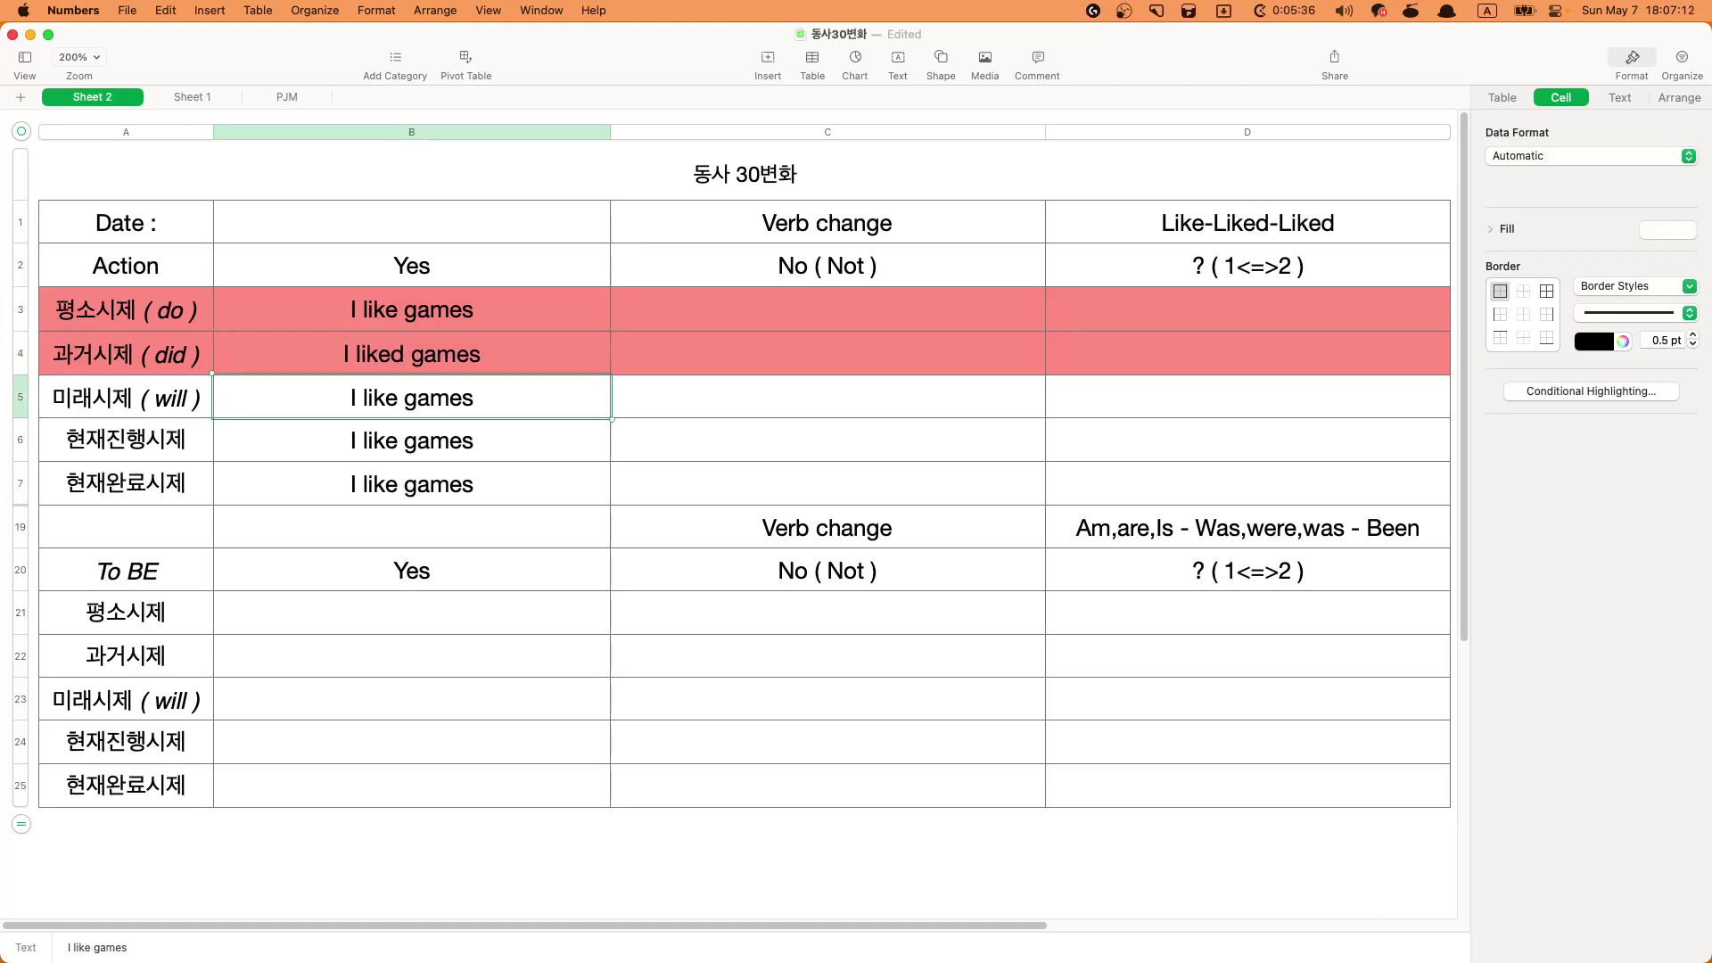
- Insert "will" into the Yes sentence of the Action block's 미래시제 row so it reads "I will like games"
{"action": "left_click", "coordinate": [364, 397]}
{"action": "type", "text": "will"}
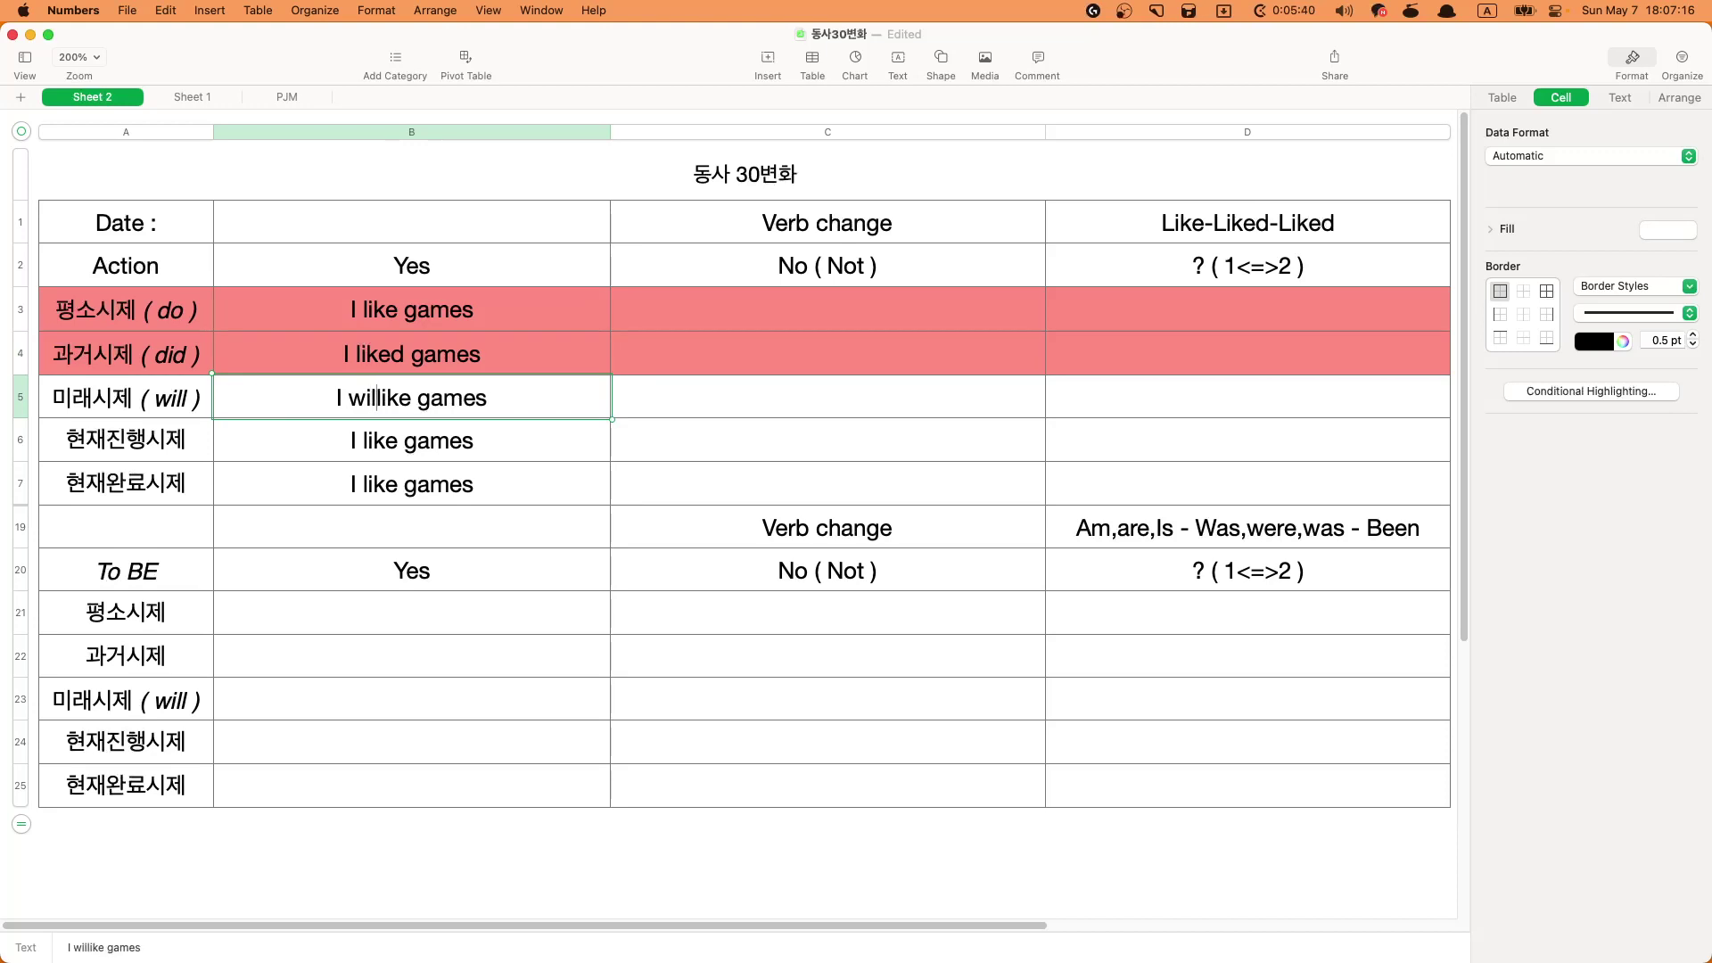
{"action": "key", "text": "Return"}
{"action": "left_click", "coordinate": [482, 401]}
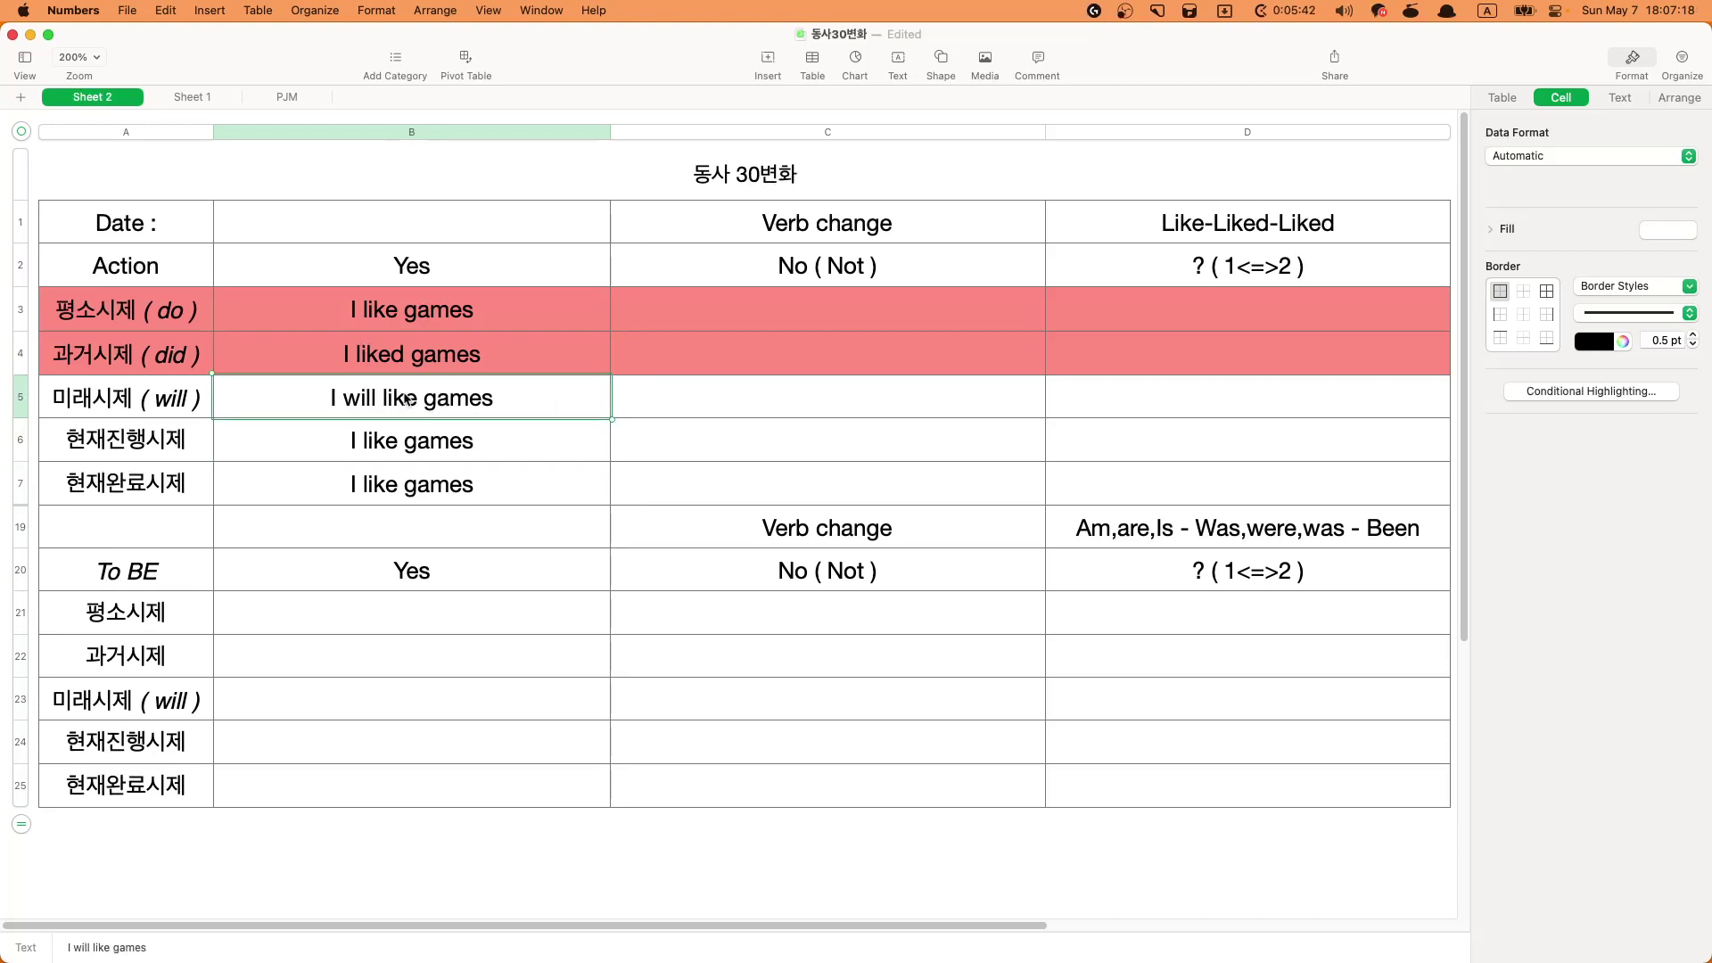
{"action": "double_click", "coordinate": [398, 398]}
- Insert "( am are is )" after "I" in the Yes sentence of the Action block's 현재진행시제 row
{"action": "left_click", "coordinate": [399, 437]}
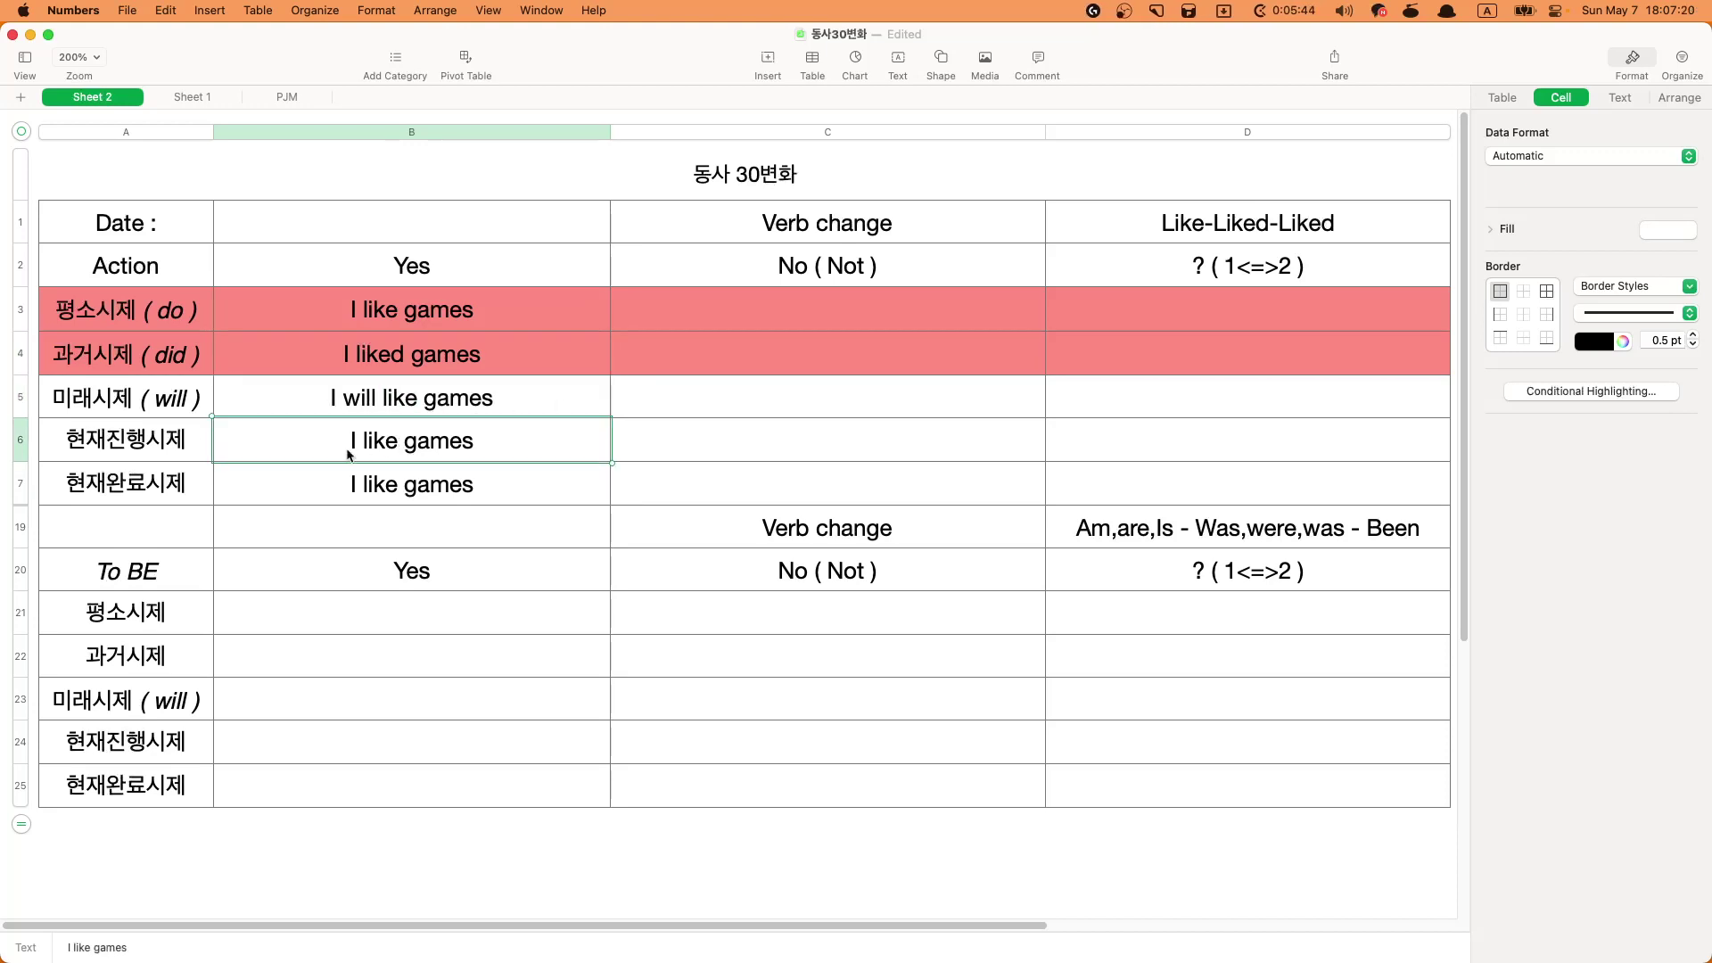
{"action": "double_click", "coordinate": [354, 441]}
{"action": "key", "text": "Right"}
{"action": "type", "text": "( am "}
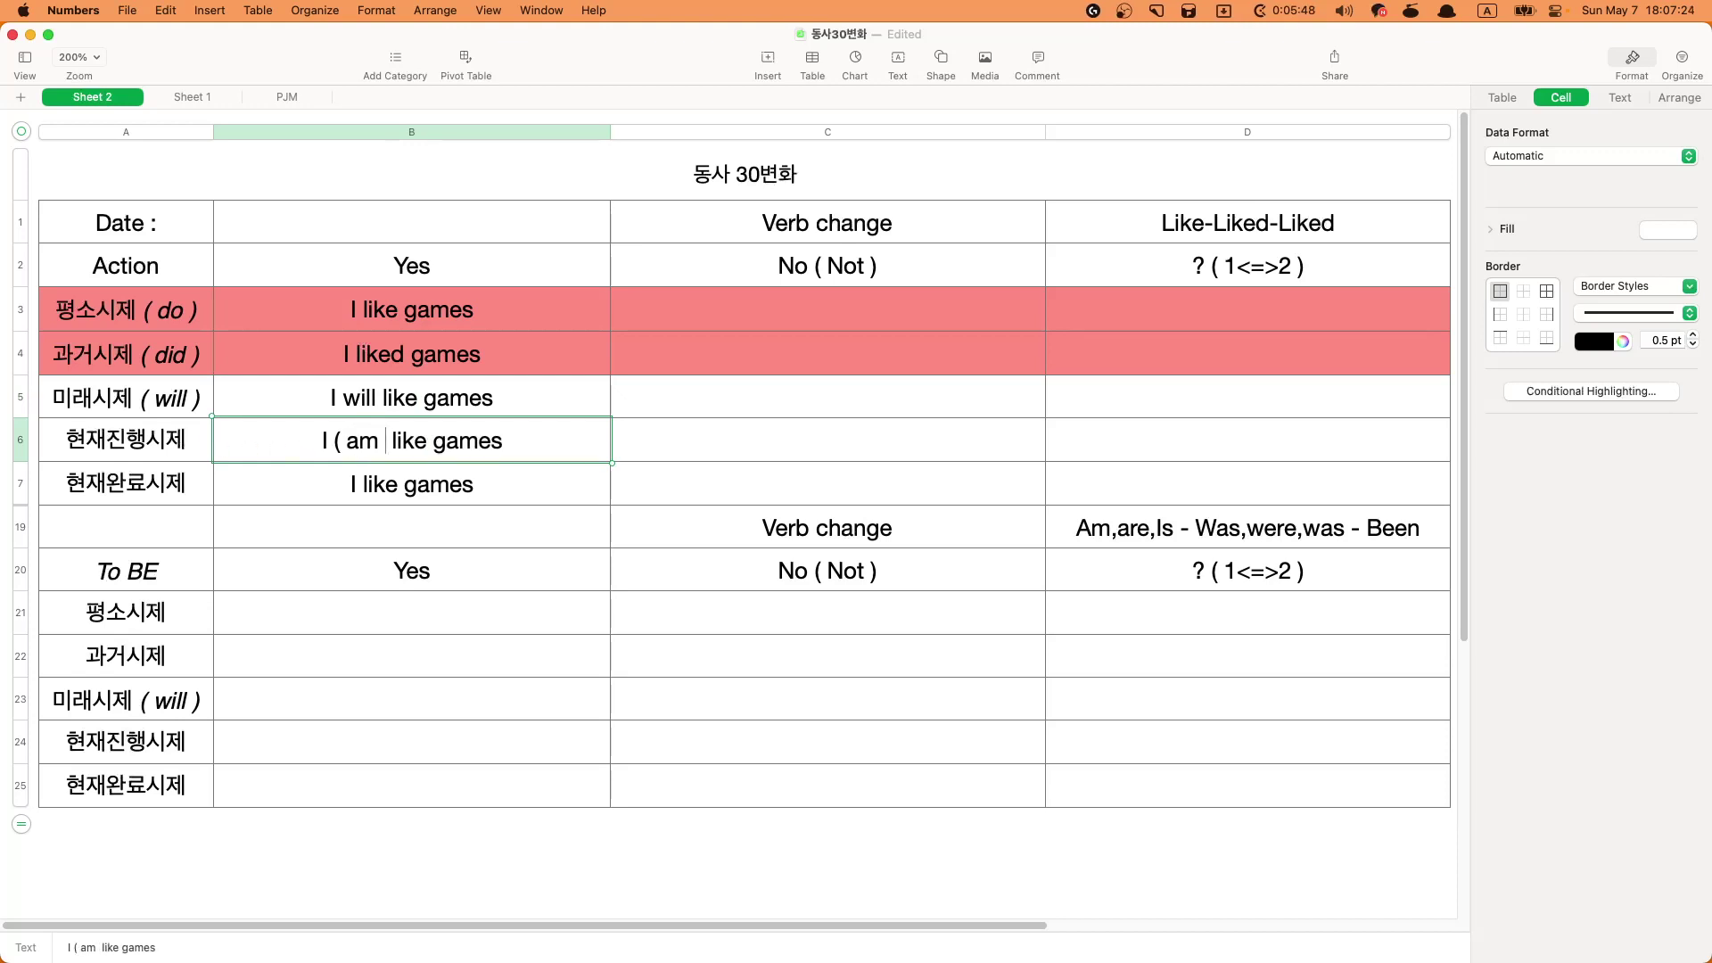
{"action": "type", "text": "are is )"}
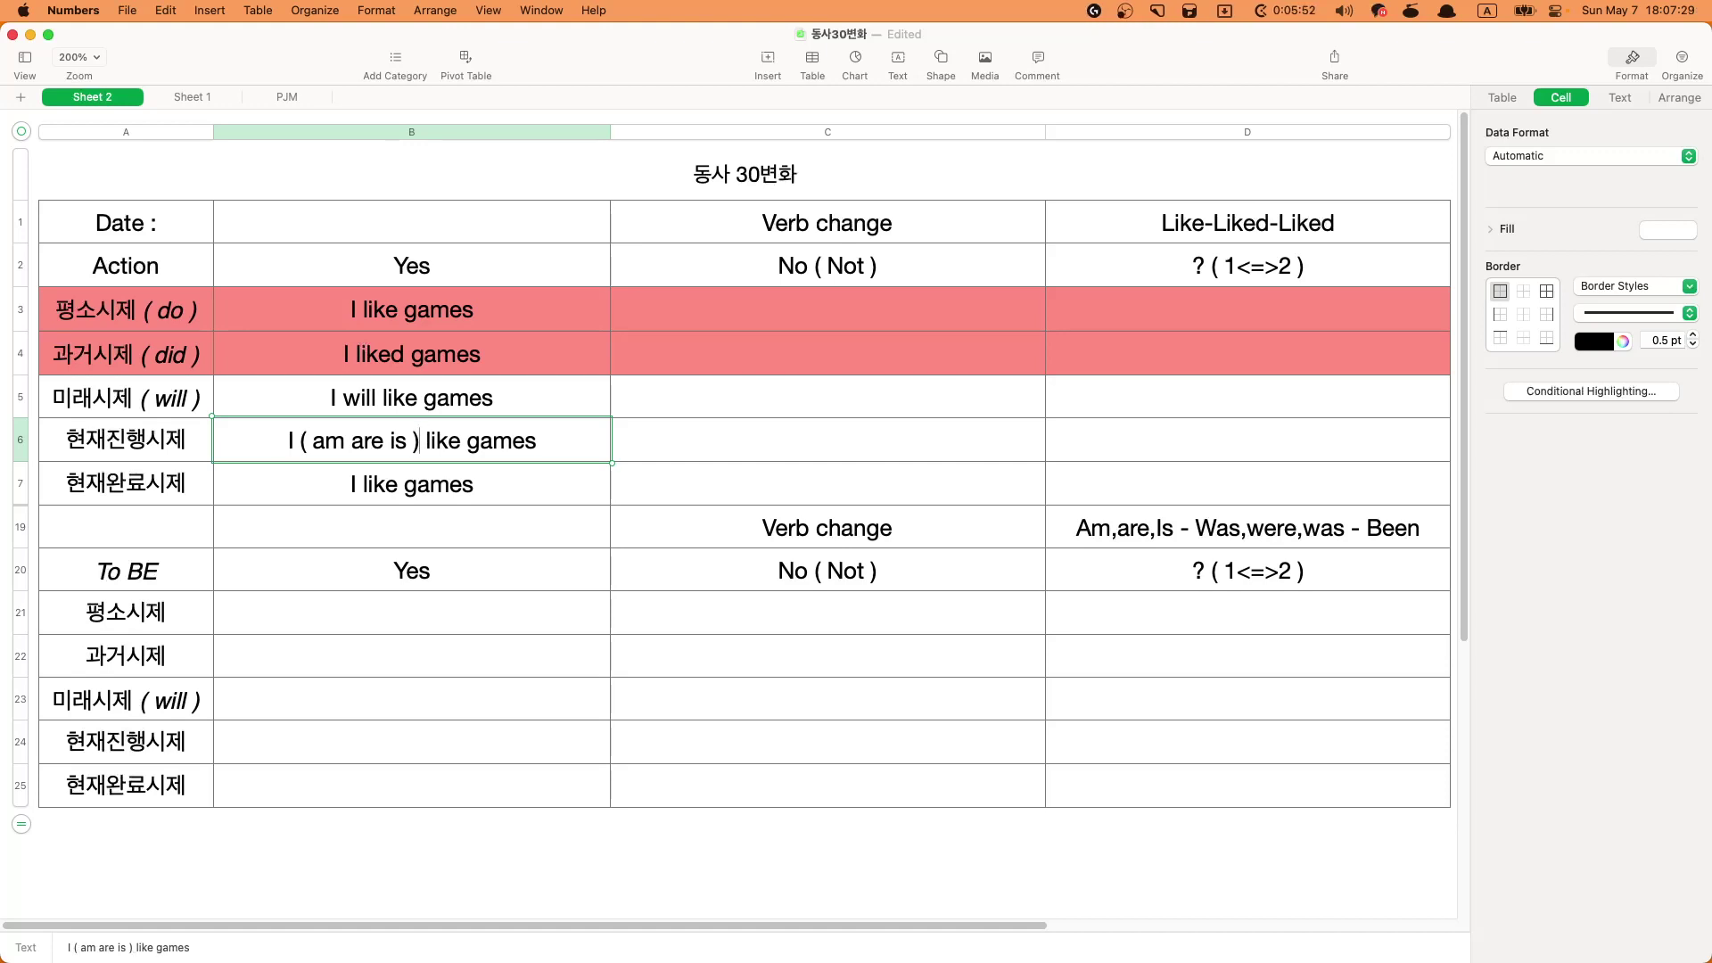
- Remove the brackets, "are" and "is" from the 현재진행시제 Yes sentence, keeping only "am" before "like games"
{"action": "key", "text": "BackSpace"}
{"action": "key", "text": "BackSpace"}
{"action": "key", "text": "BackSpace"}
{"action": "key", "text": "BackSpace"}
{"action": "key", "text": "BackSpace"}
{"action": "key", "text": "BackSpace"}
{"action": "key", "text": "BackSpace"}
{"action": "key", "text": "BackSpace"}
{"action": "key", "text": "BackSpace"}
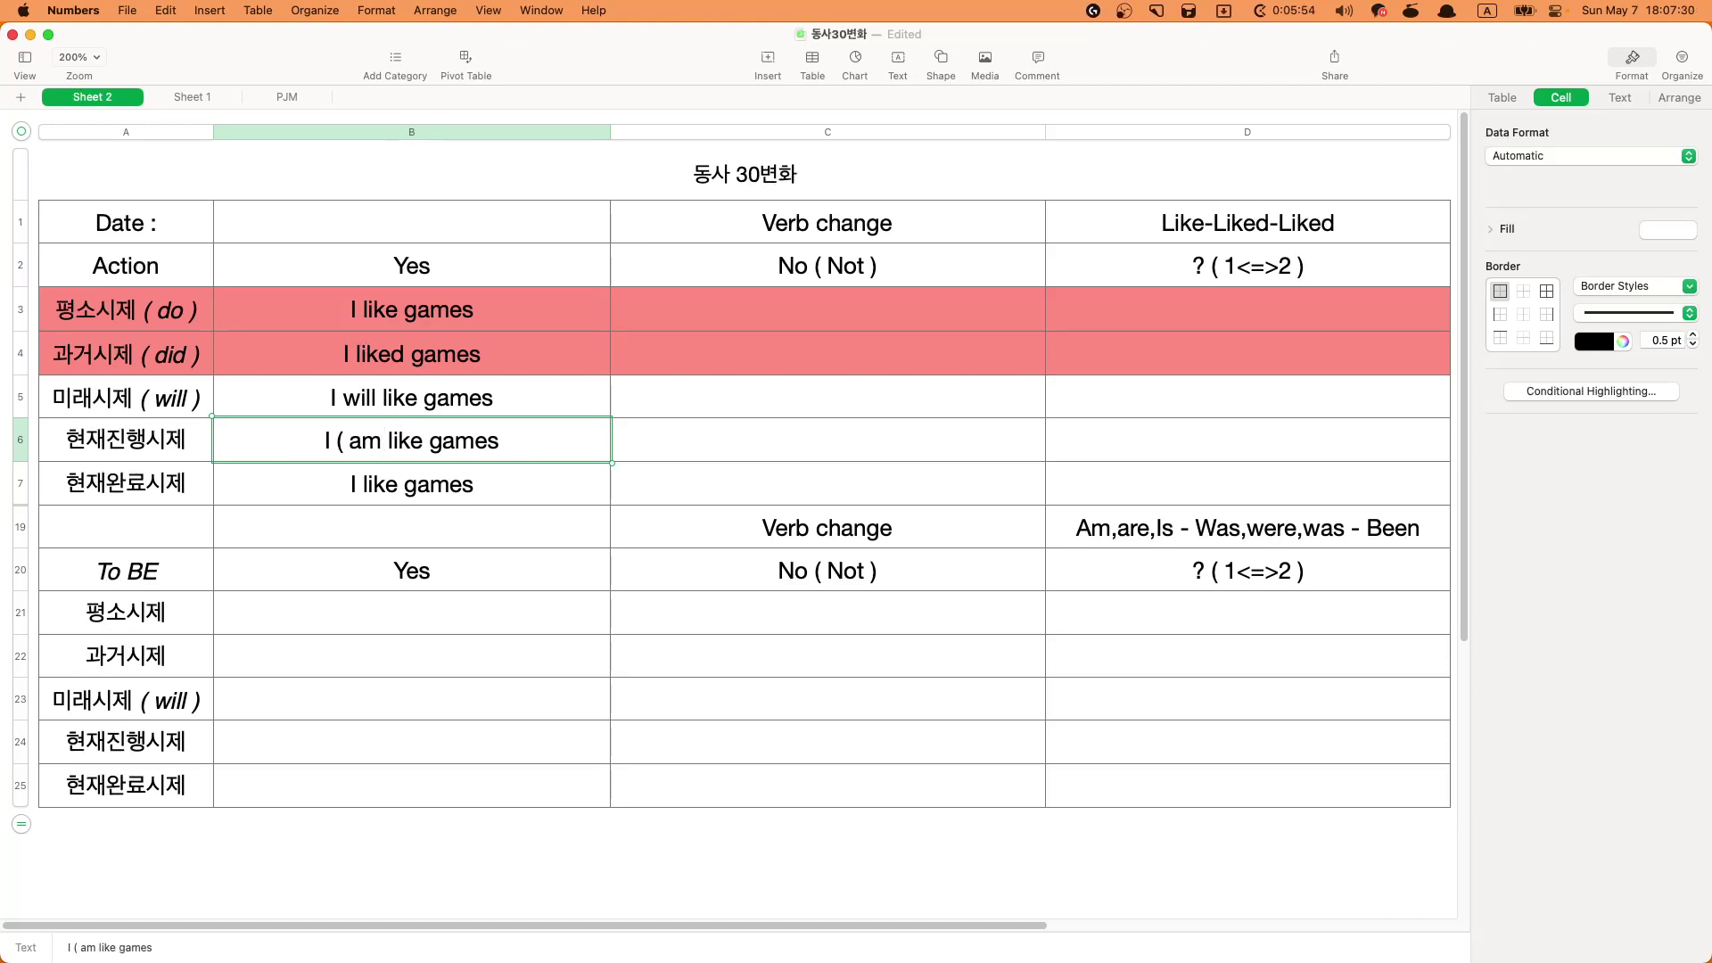
{"action": "key", "text": "Left"}
{"action": "key", "text": "Left"}
{"action": "key", "text": "BackSpace"}
{"action": "key", "text": "BackSpace"}
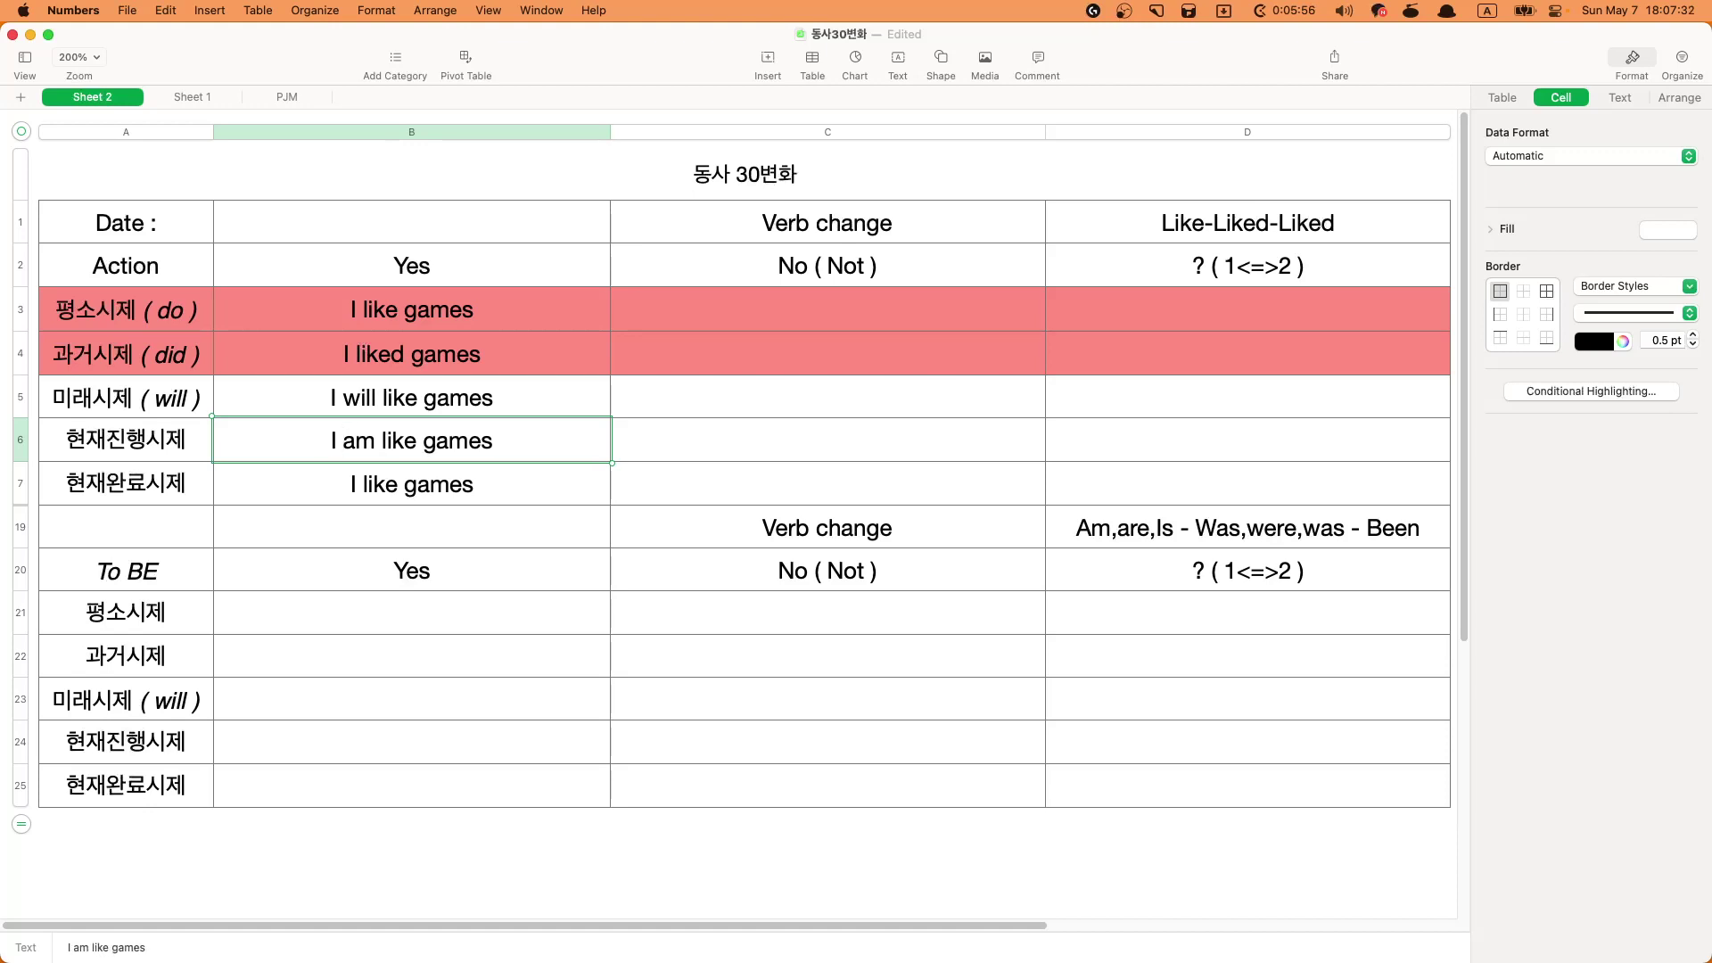
- Change "like" to "liking" in the 현재진행시제 Yes sentence so it reads "I am liking games"
{"action": "double_click", "coordinate": [407, 453]}
{"action": "left_click", "coordinate": [408, 446]}
{"action": "key", "text": "BackSpace"}
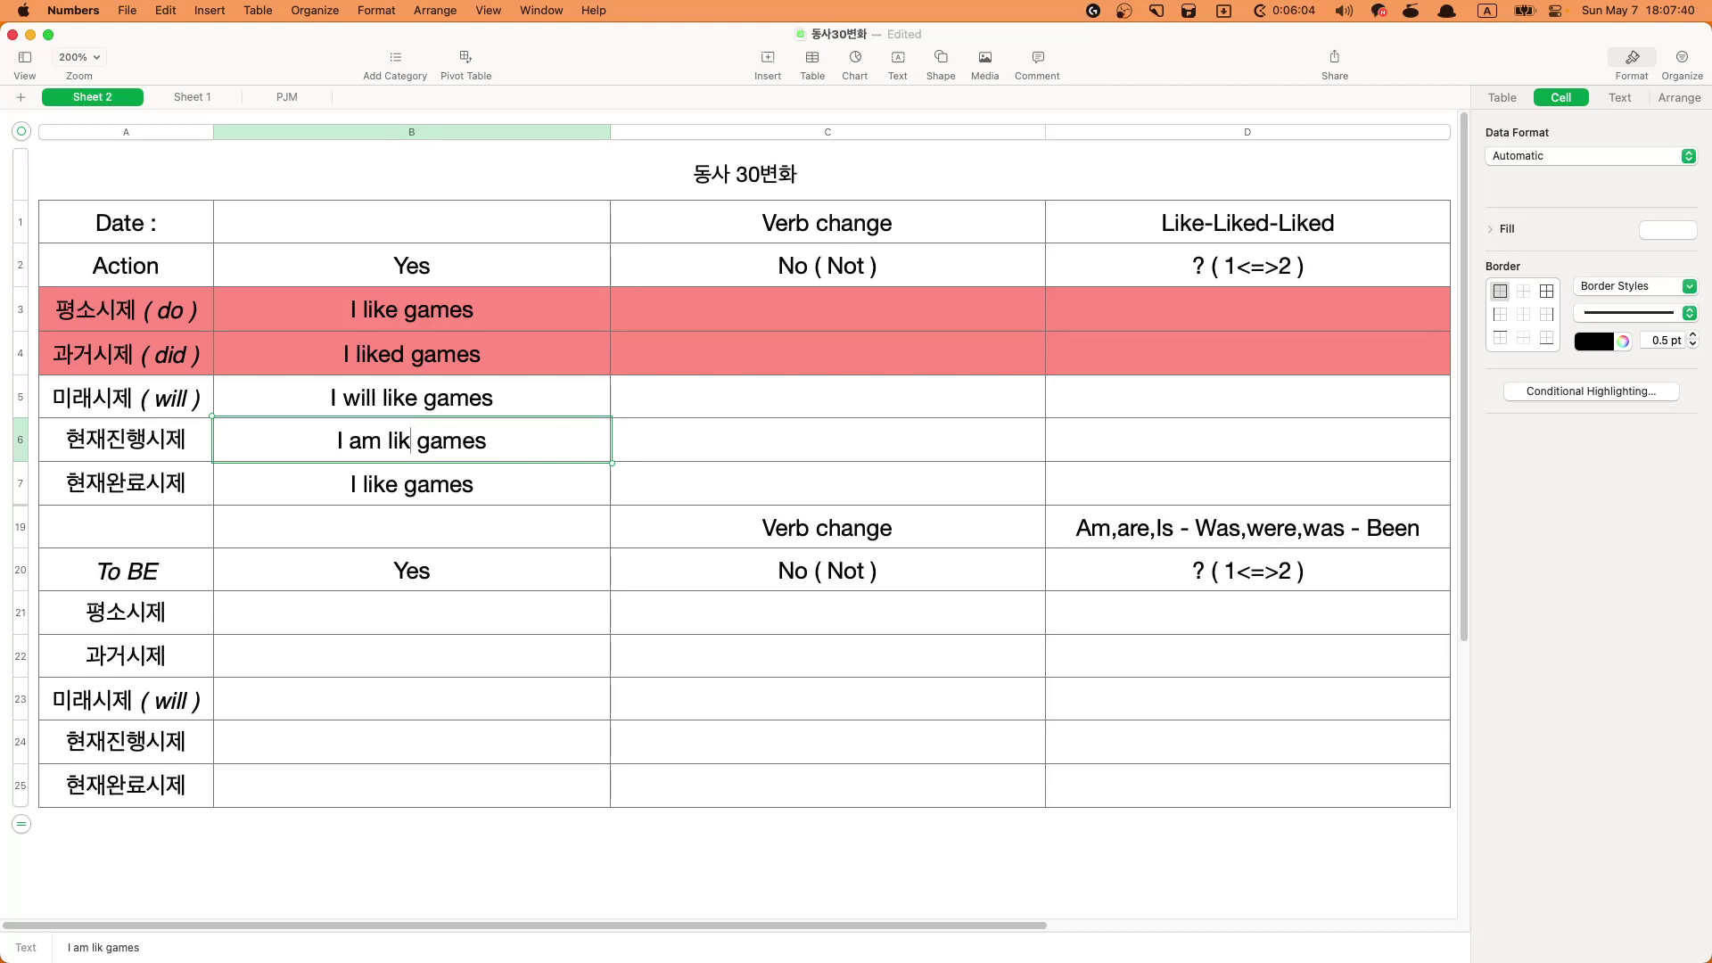
{"action": "type", "text": "ing"}
{"action": "key", "text": "Down"}
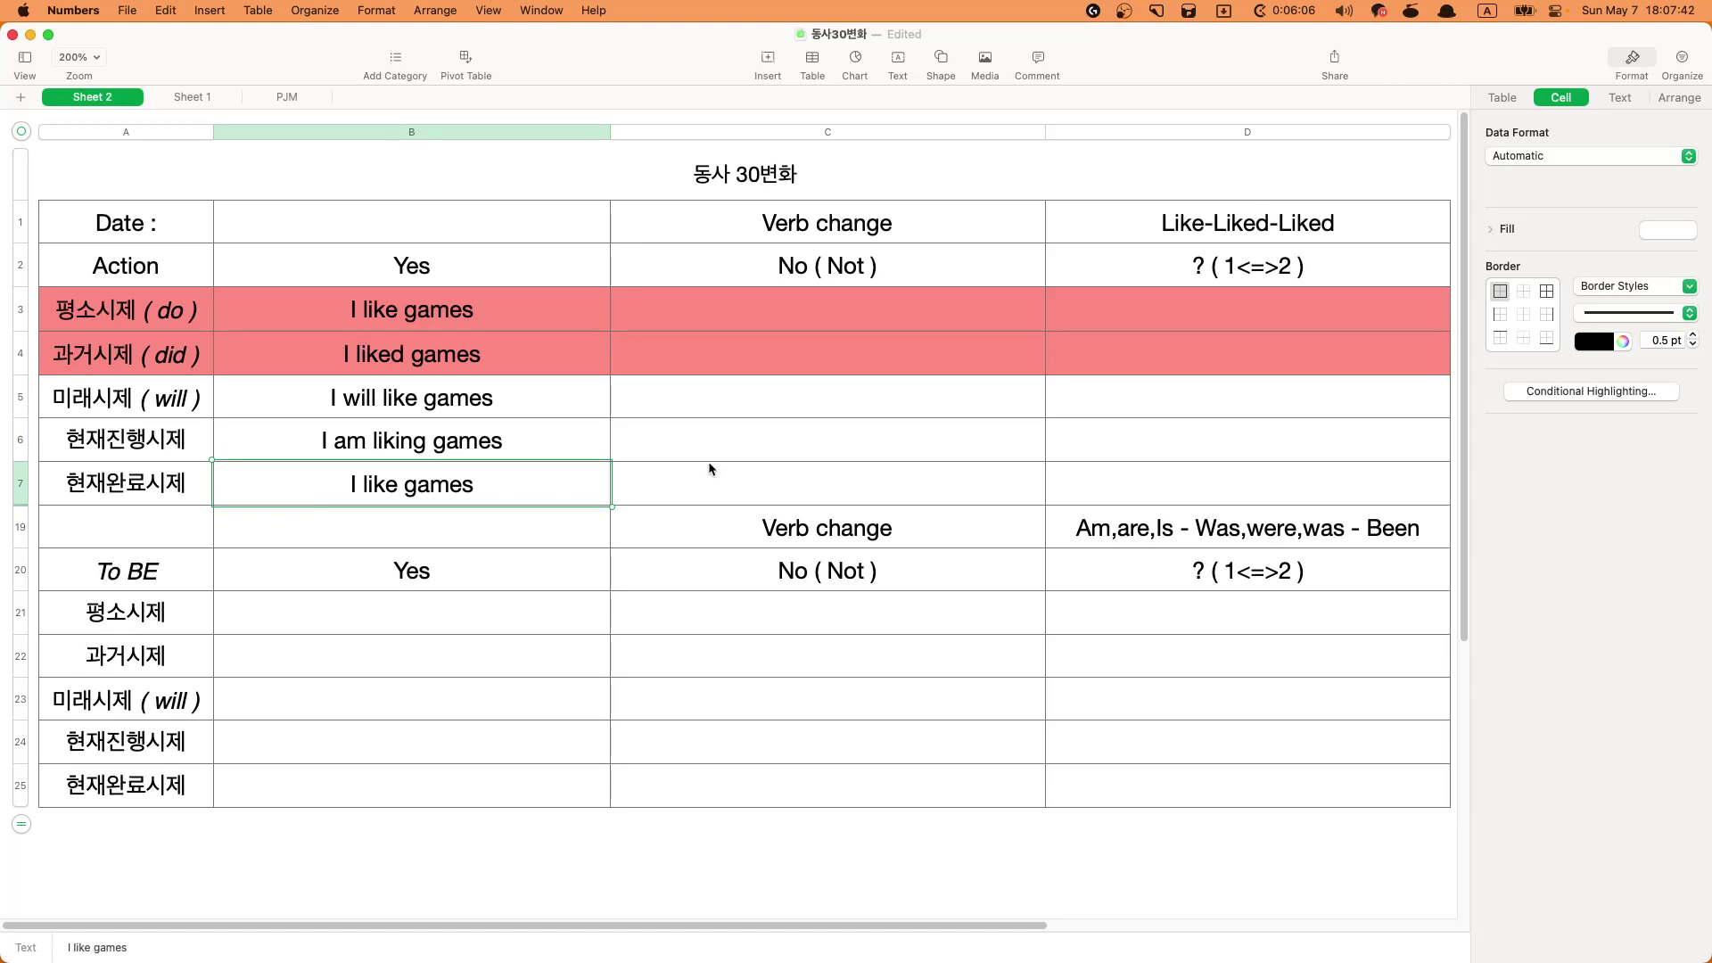
- Insert "( have / has )" after "I" in the Yes sentence of the Action block's 현재완료시제 row
{"action": "left_click", "coordinate": [401, 473]}
{"action": "left_click", "coordinate": [358, 486]}
{"action": "type", "text": "( have has"}
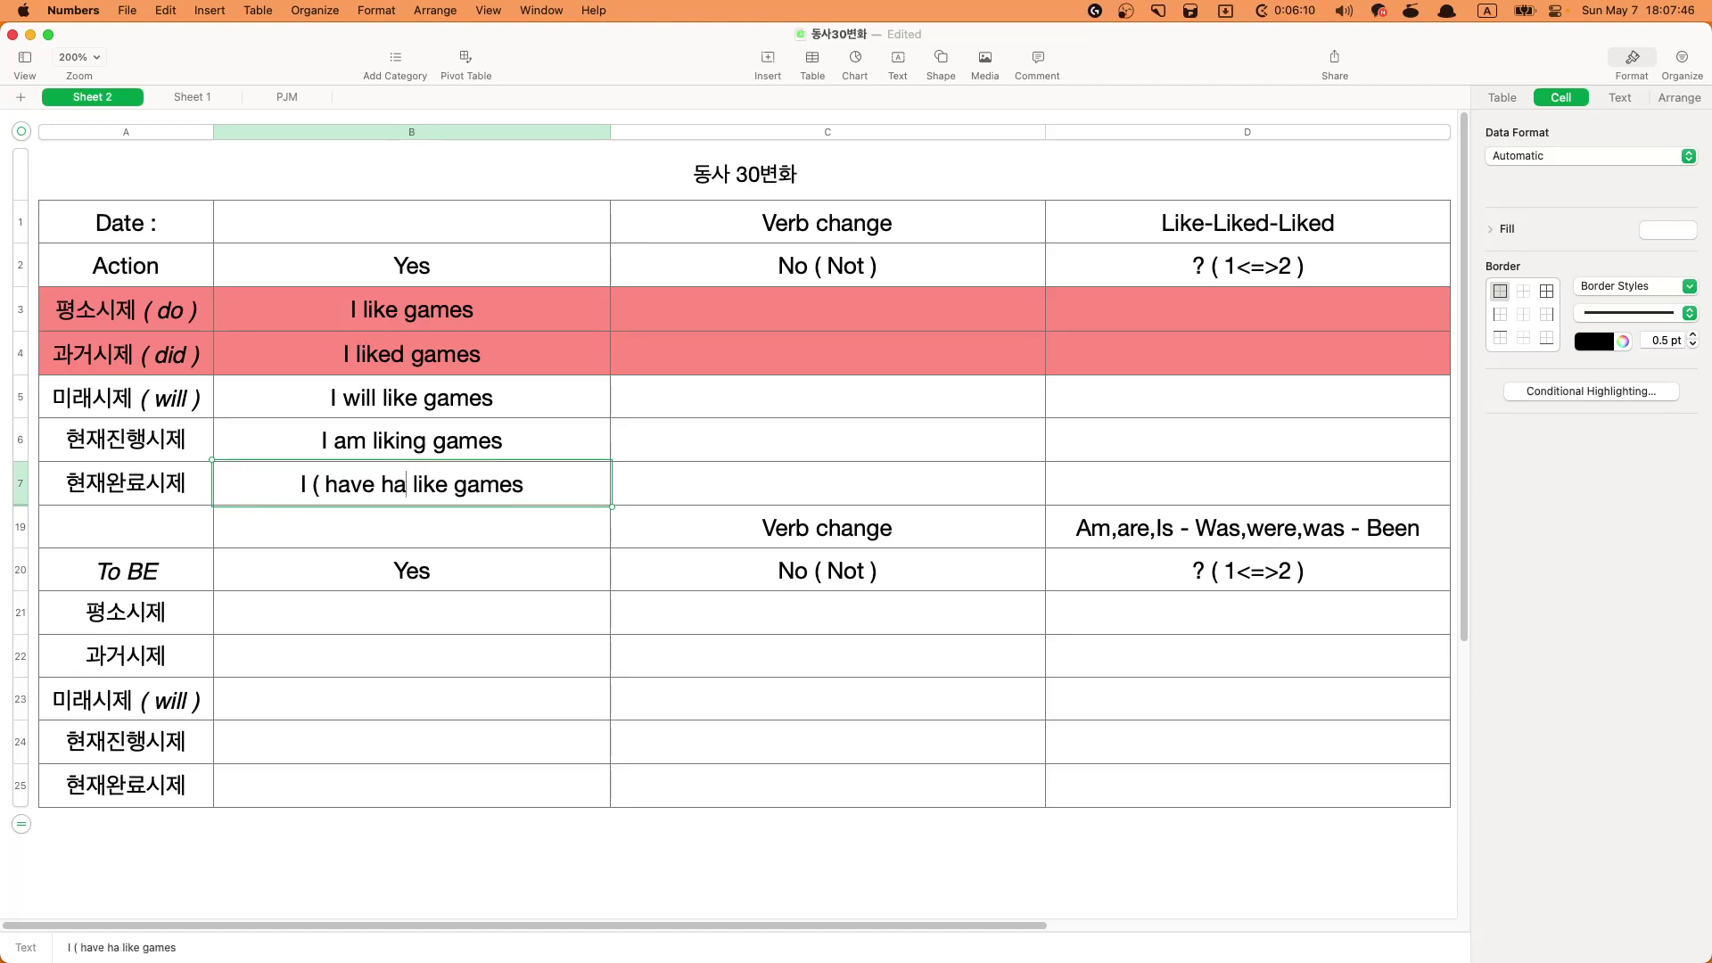
{"action": "key", "text": "BackSpace"}
{"action": "key", "text": "BackSpace"}
{"action": "key", "text": "BackSpace"}
{"action": "type", "text": "/ has )"}
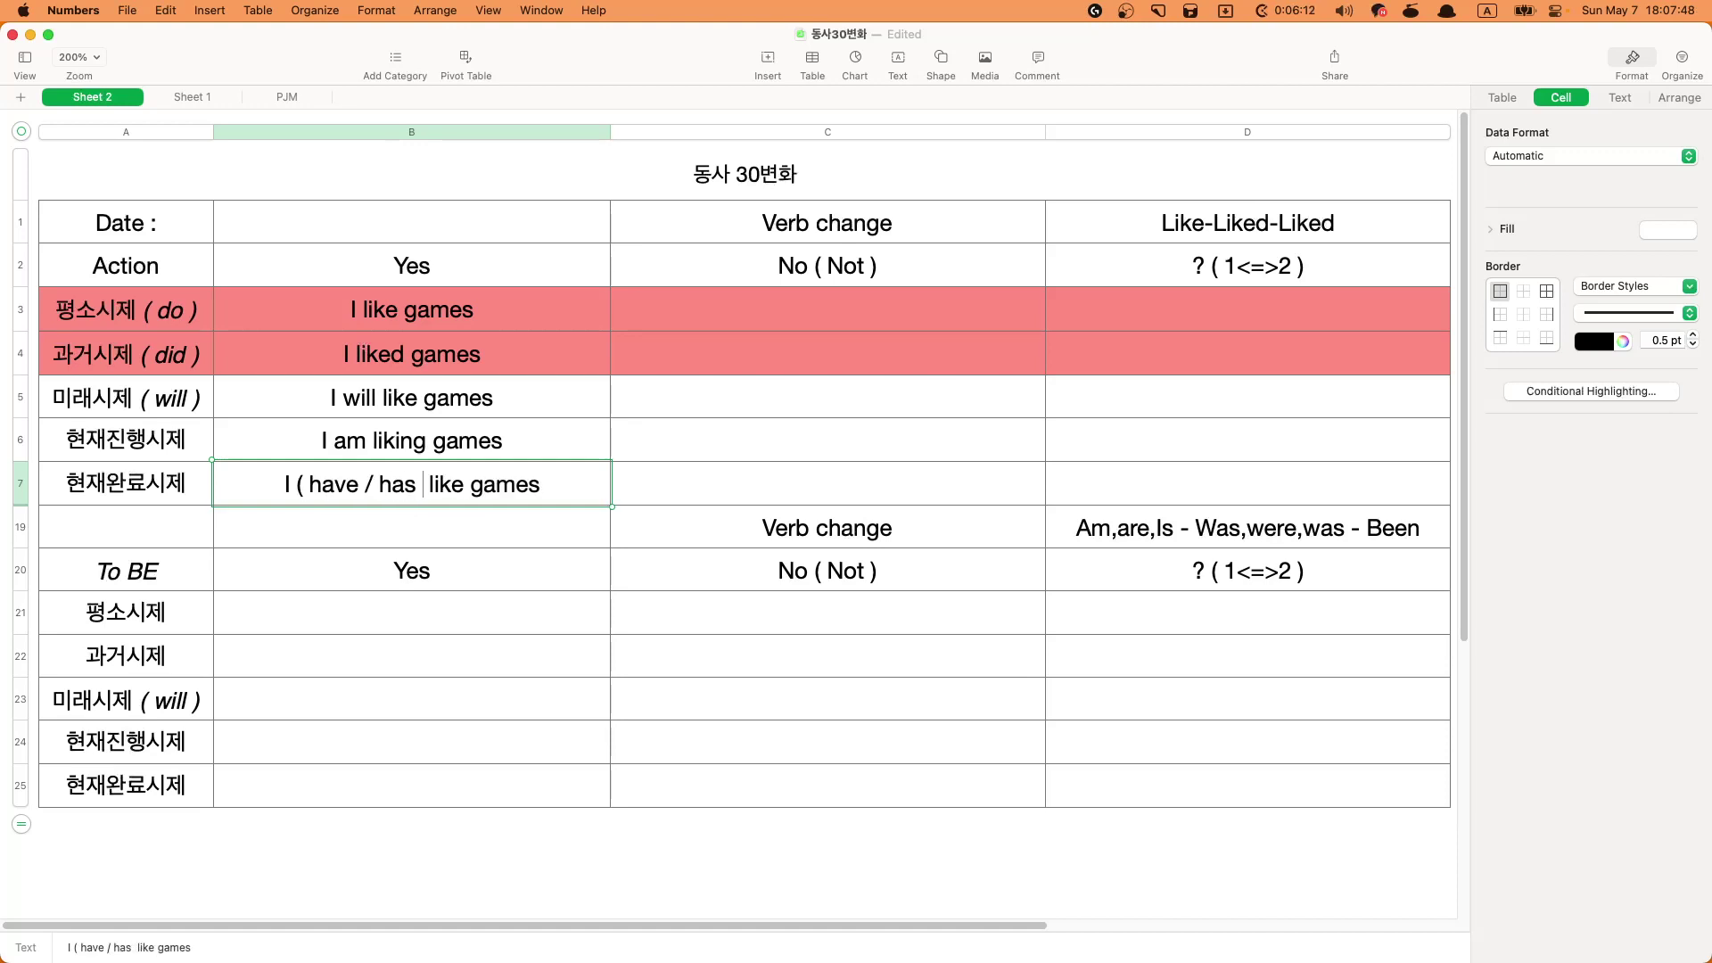
{"action": "left_click", "coordinate": [1082, 230]}
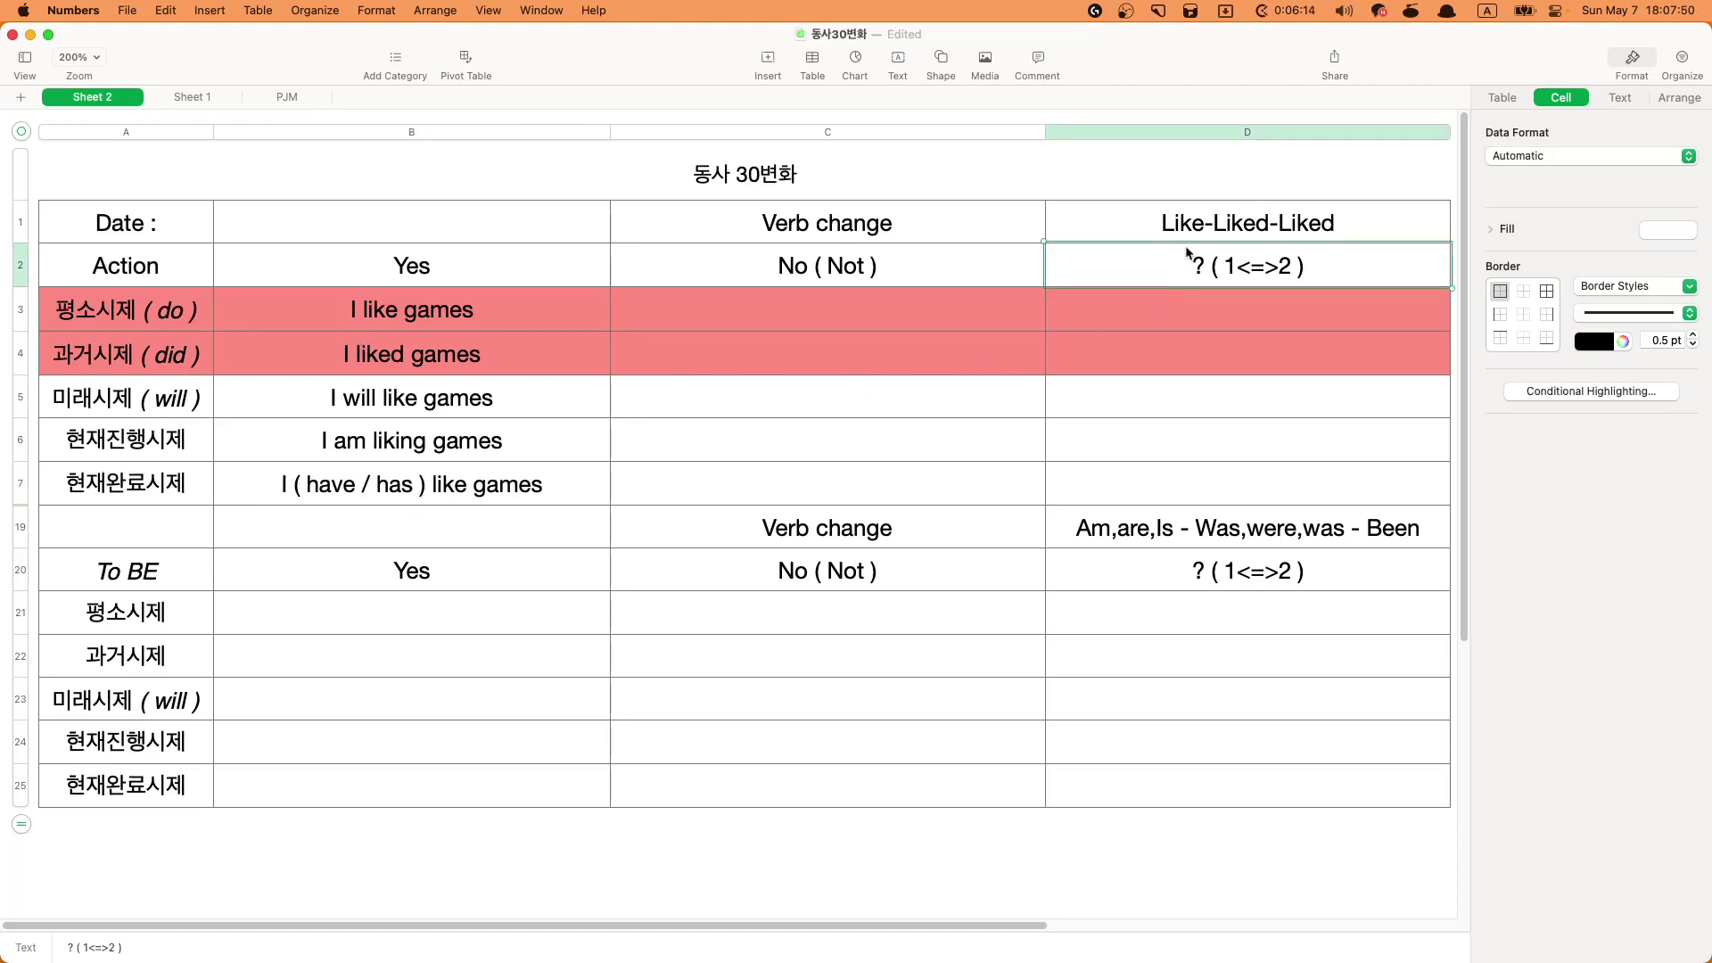
- Check the verb forms in the Like-Liked-Liked cell and reduce "( have / has )" in the 현재완료시제 Yes sentence to "have"
{"action": "left_click_drag", "start_coordinate": [1145, 221], "coordinate": [1362, 215]}
{"action": "left_click", "coordinate": [1353, 217]}
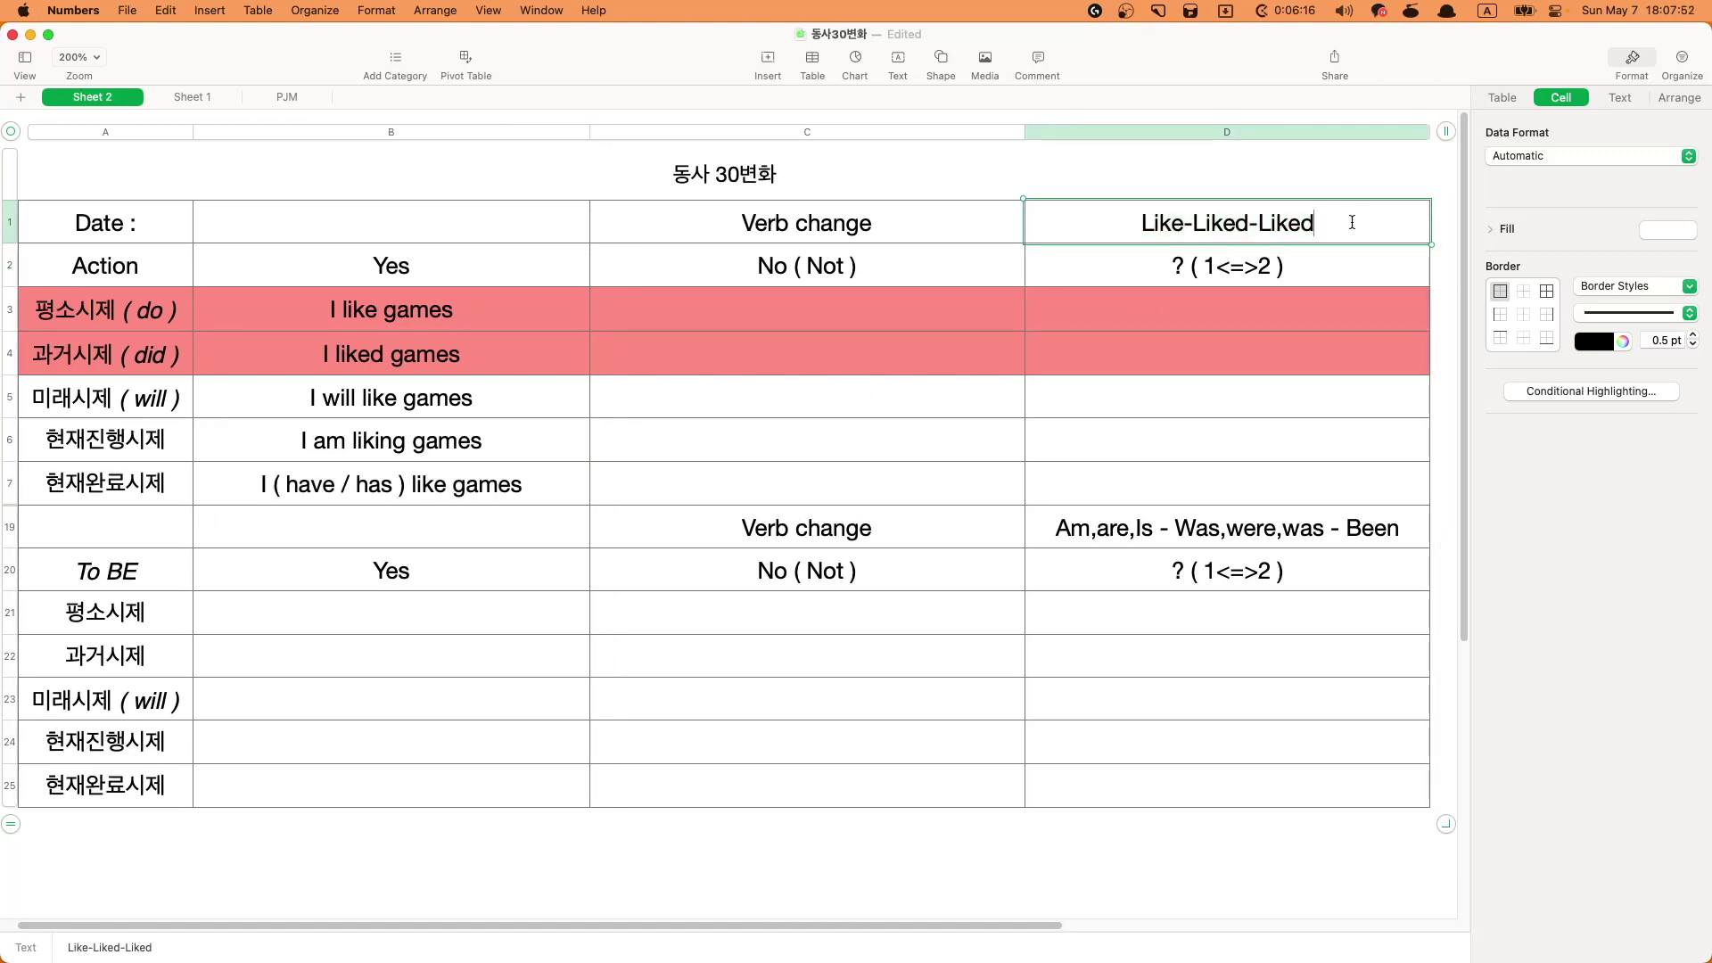
{"action": "double_click", "coordinate": [1288, 223]}
{"action": "double_click", "coordinate": [368, 487]}
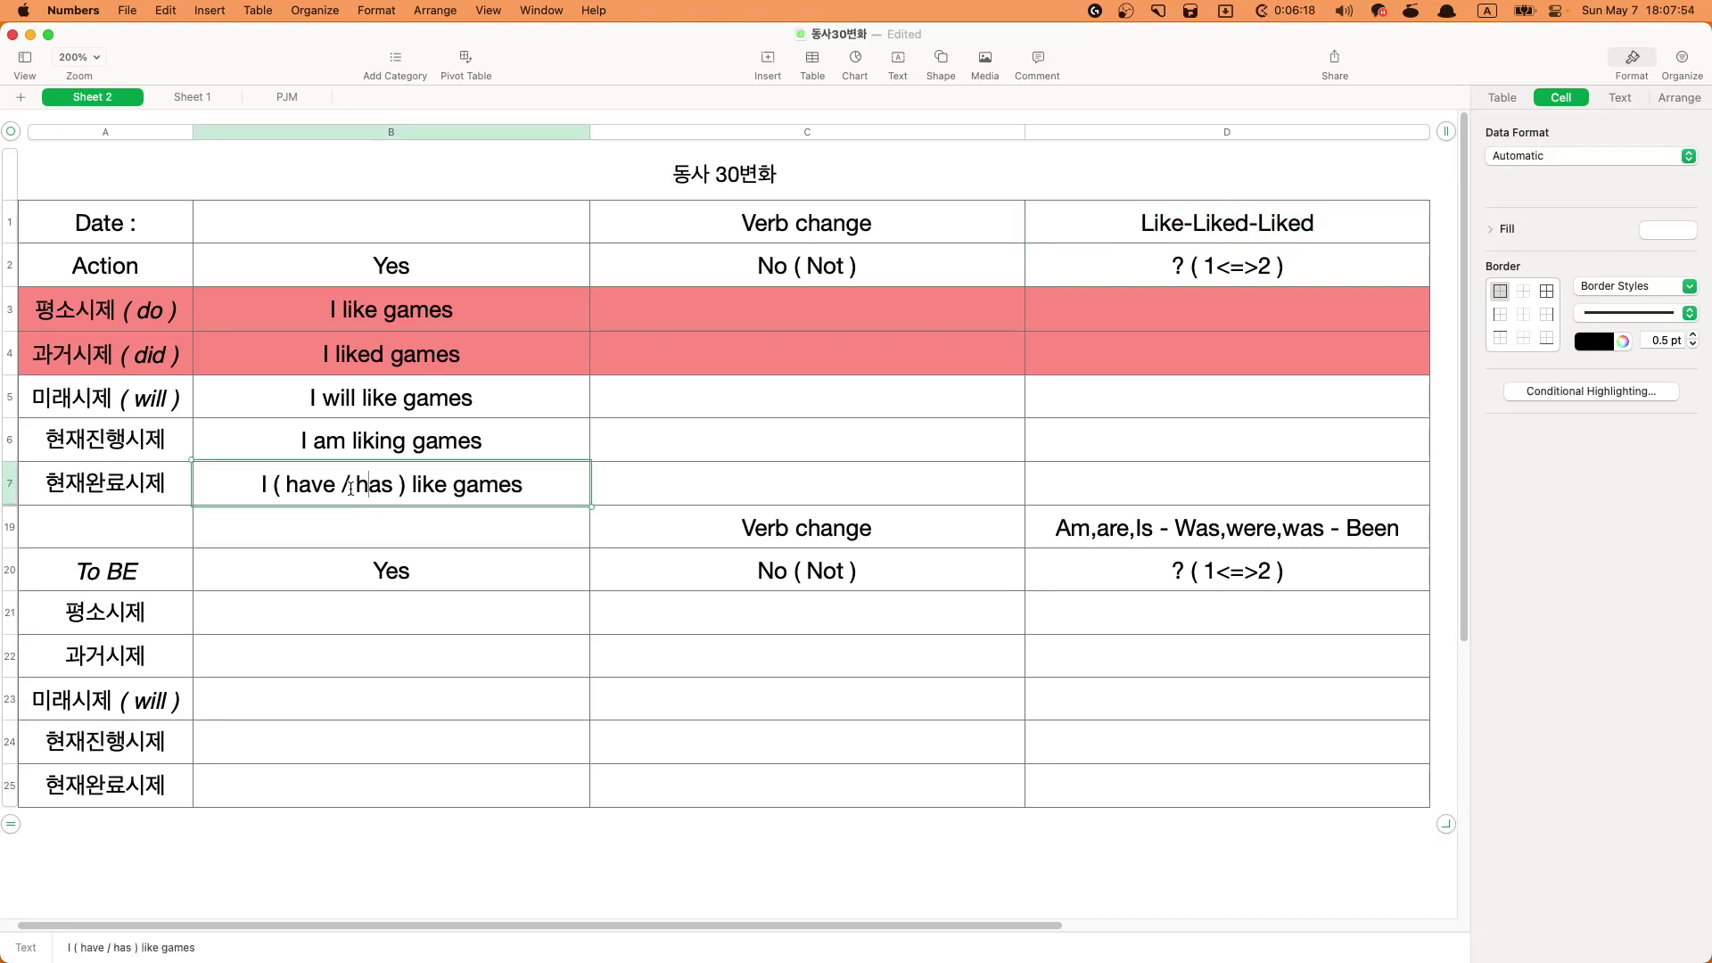
{"action": "left_click", "coordinate": [290, 487]}
{"action": "key", "text": "BackSpace"}
{"action": "key", "text": "BackSpace"}
{"action": "key", "text": "Right"}
{"action": "key", "text": "Right"}
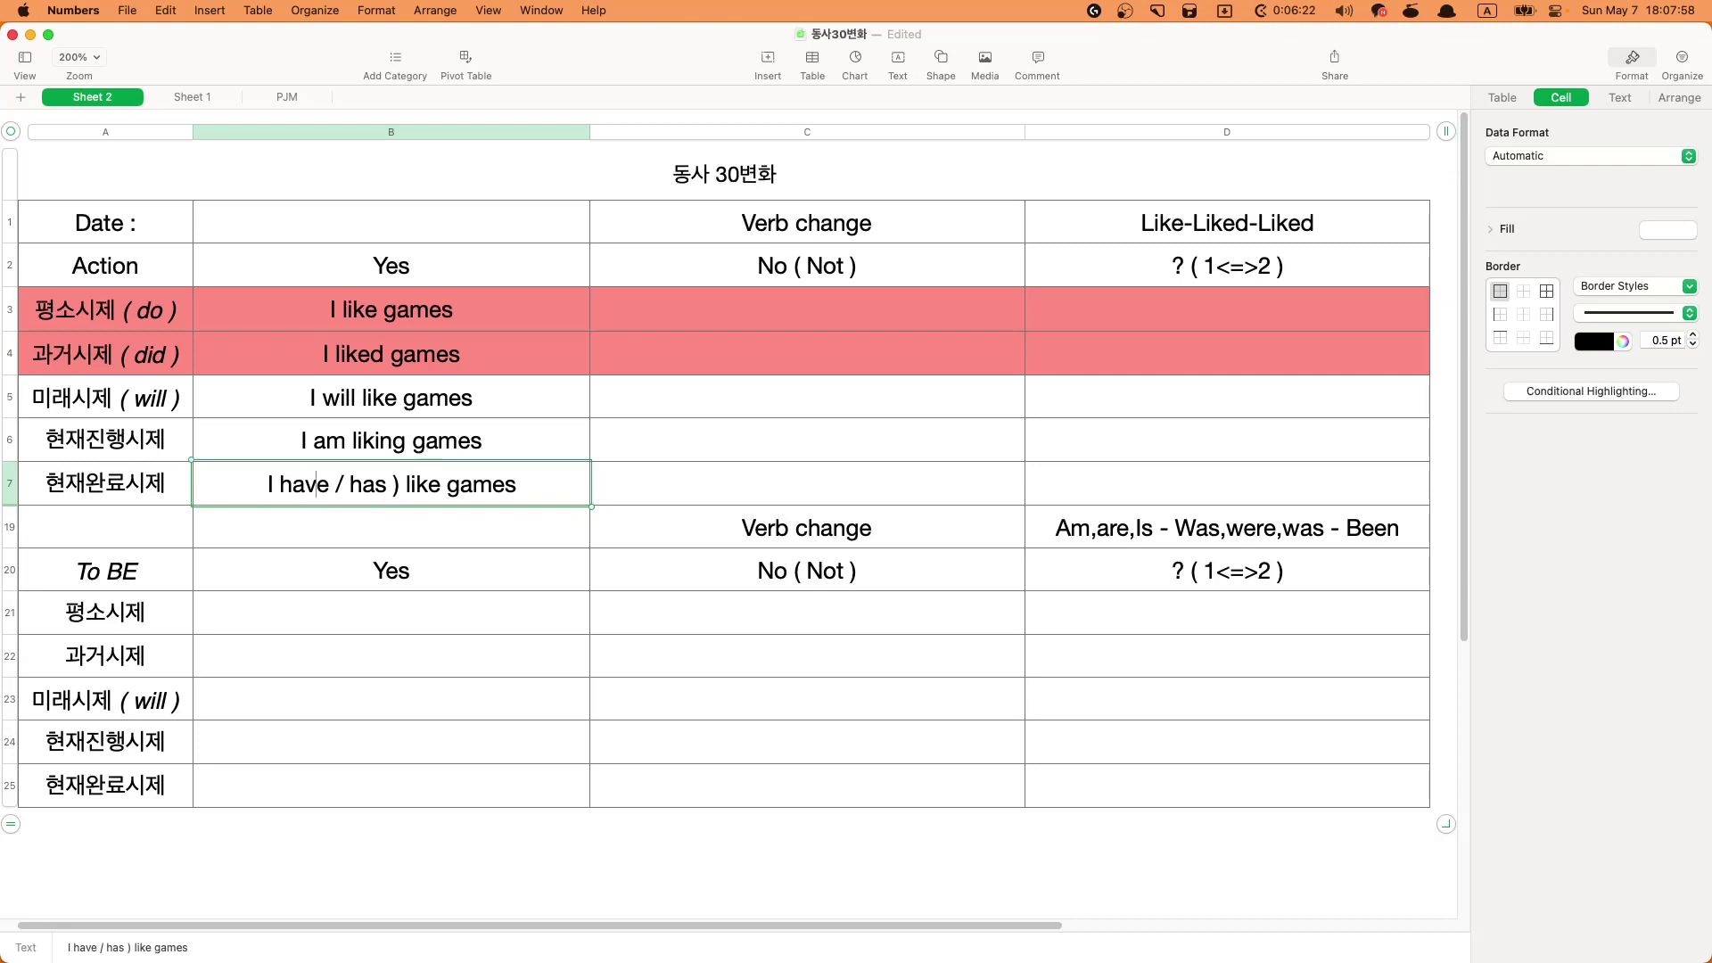
{"action": "key", "text": "Right"}
{"action": "key", "text": "Right"}
{"action": "key", "text": "Right"}
{"action": "key", "text": "BackSpace"}
{"action": "key", "text": "BackSpace"}
{"action": "key", "text": "BackSpace"}
{"action": "key", "text": "BackSpace"}
{"action": "key", "text": "BackSpace"}
{"action": "key", "text": "BackSpace"}
{"action": "key", "text": "BackSpace"}
{"action": "key", "text": "BackSpace"}
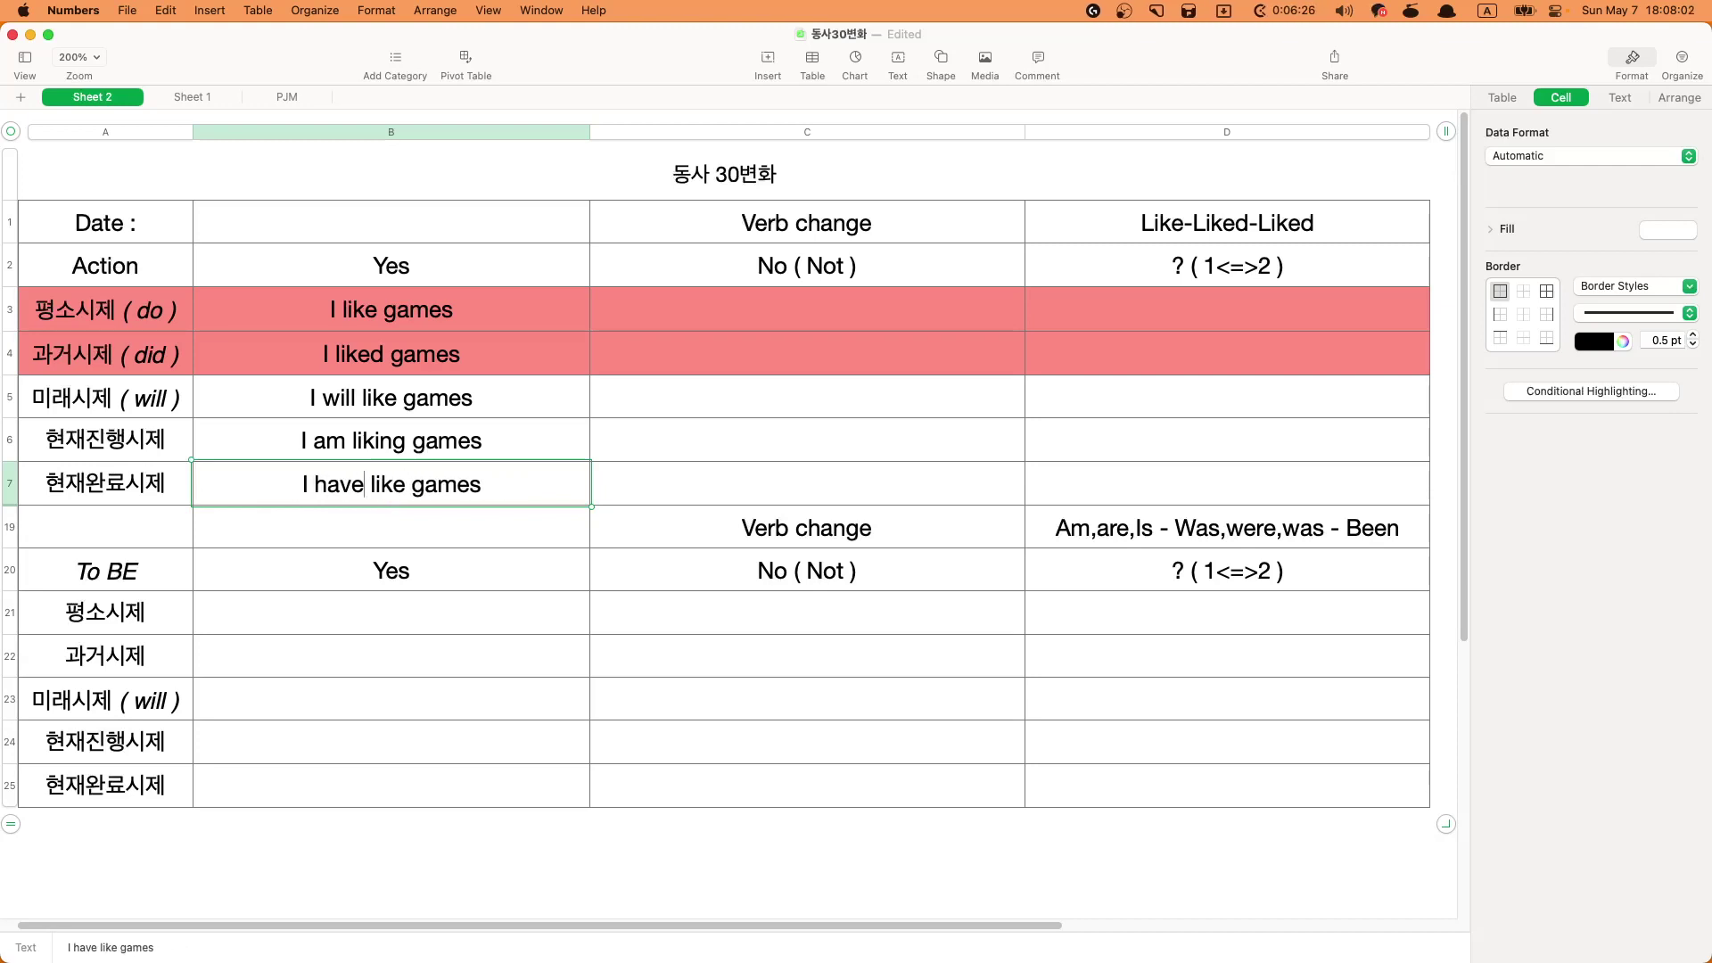
- Change "like" to "liked" in the 현재완료시제 Yes sentence so it reads "I have liked games"
{"action": "key", "text": "Right"}
{"action": "key", "text": "Right"}
{"action": "key", "text": "Right"}
{"action": "type", "text": "d"}
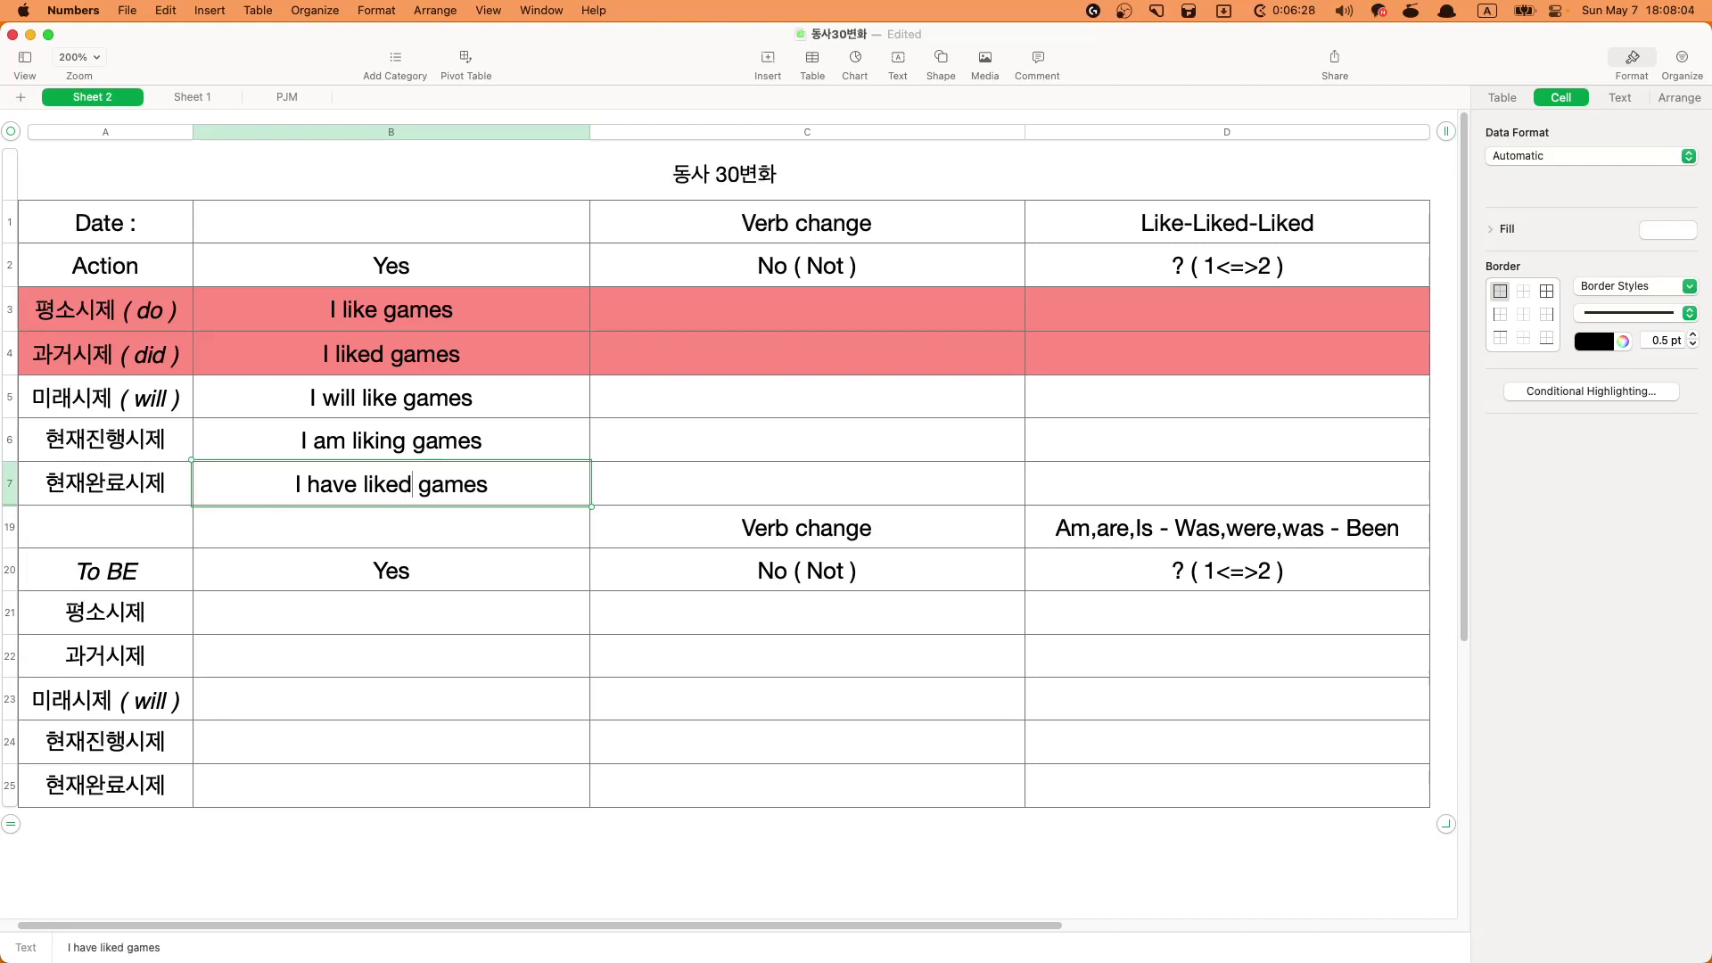
{"action": "key", "text": "Return"}
- Go over the Action block's Yes sentences, its No column and the red 평소시제 (do) and 과거시제 (did) rows
{"action": "left_click_drag", "start_coordinate": [388, 311], "coordinate": [375, 497]}
{"action": "left_click", "coordinate": [826, 447]}
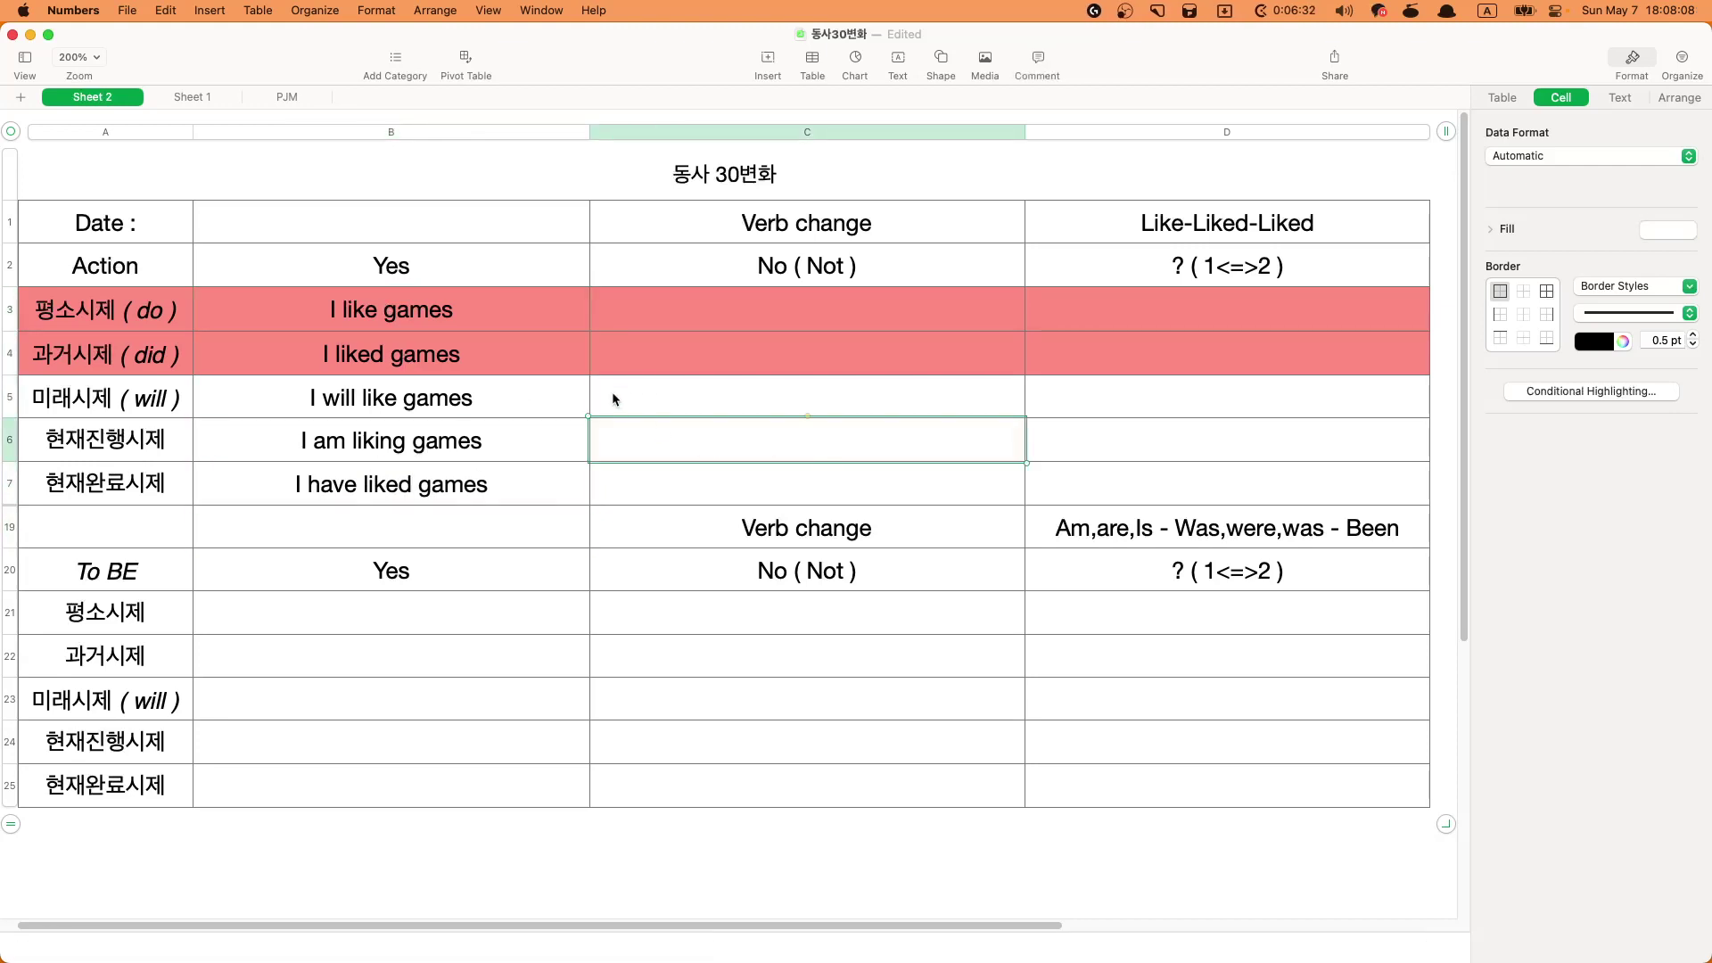
{"action": "left_click", "coordinate": [524, 316]}
{"action": "left_click", "coordinate": [531, 431]}
{"action": "left_click_drag", "start_coordinate": [784, 223], "coordinate": [802, 472]}
{"action": "left_click", "coordinate": [815, 437]}
{"action": "left_click_drag", "start_coordinate": [157, 314], "coordinate": [1202, 349]}
{"action": "scroll", "coordinate": [1201, 356], "scroll_direction": "left", "scroll_amount": 2}
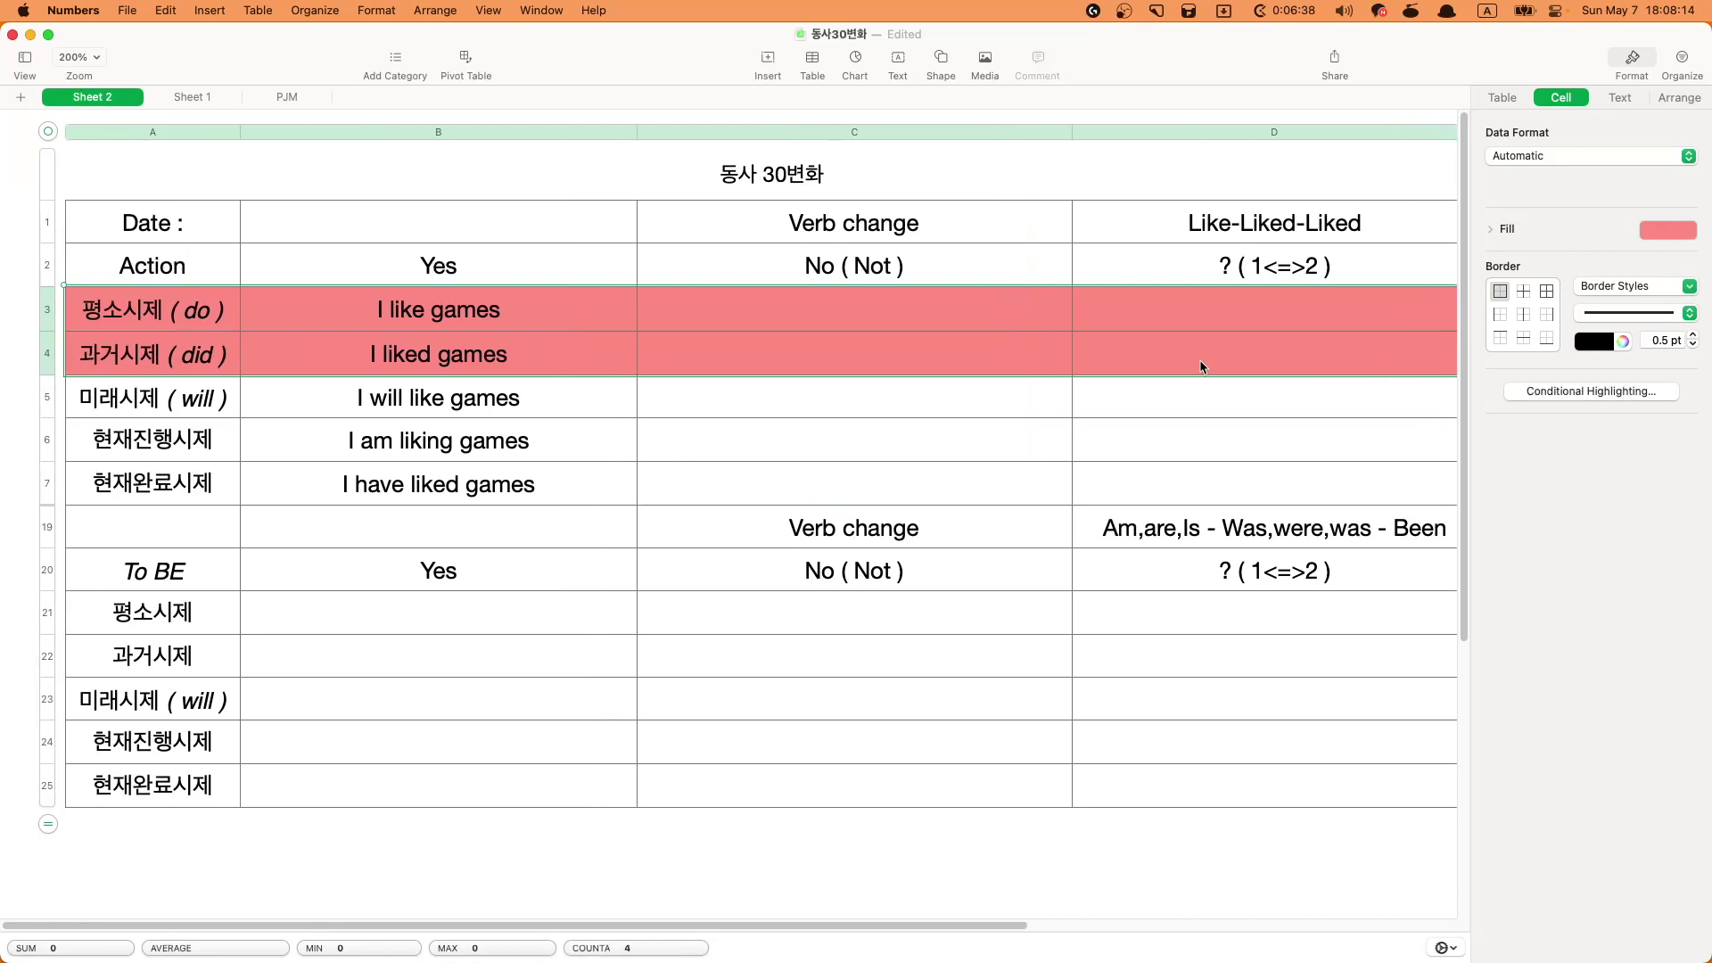
{"action": "left_click", "coordinate": [930, 368]}
{"action": "left_click_drag", "start_coordinate": [145, 314], "coordinate": [794, 309]}
{"action": "left_click_drag", "start_coordinate": [112, 365], "coordinate": [766, 351]}
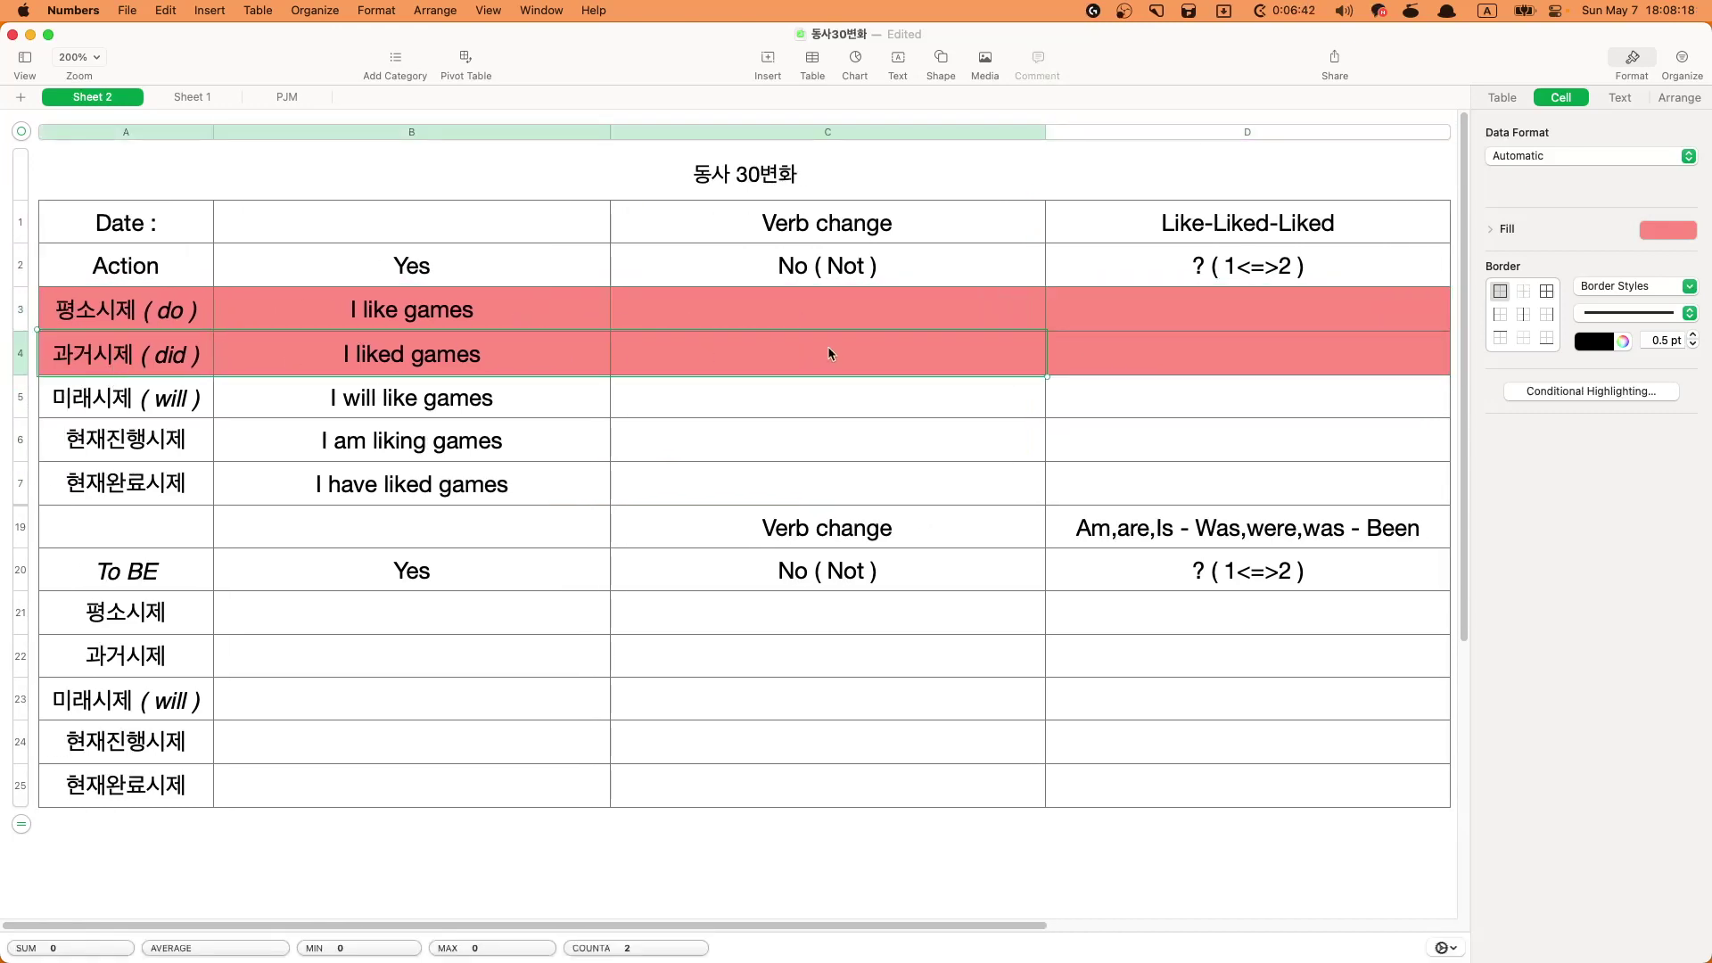
{"action": "left_click", "coordinate": [774, 305]}
{"action": "left_click", "coordinate": [421, 324]}
- Copy the Action block's five Yes sentences into the No ( Not ) cells of the same rows
{"action": "left_click_drag", "start_coordinate": [484, 326], "coordinate": [501, 485]}
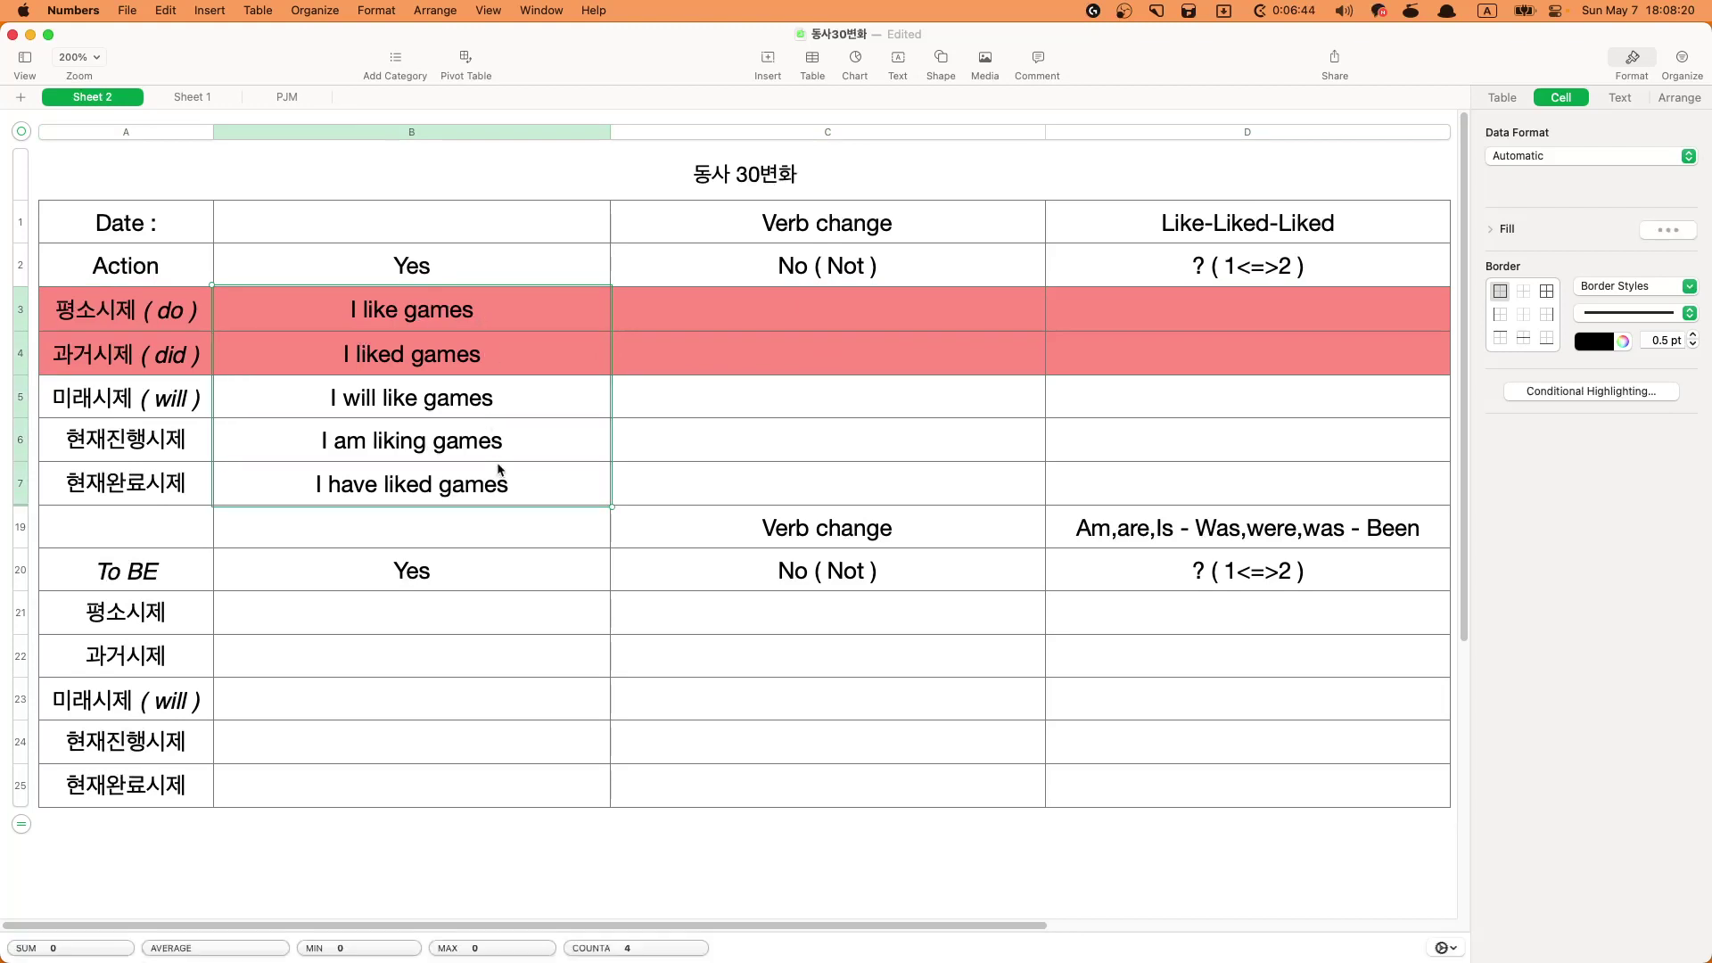
{"action": "key", "text": "cmd+c"}
{"action": "left_click", "coordinate": [749, 311]}
{"action": "key", "text": "cmd+v"}
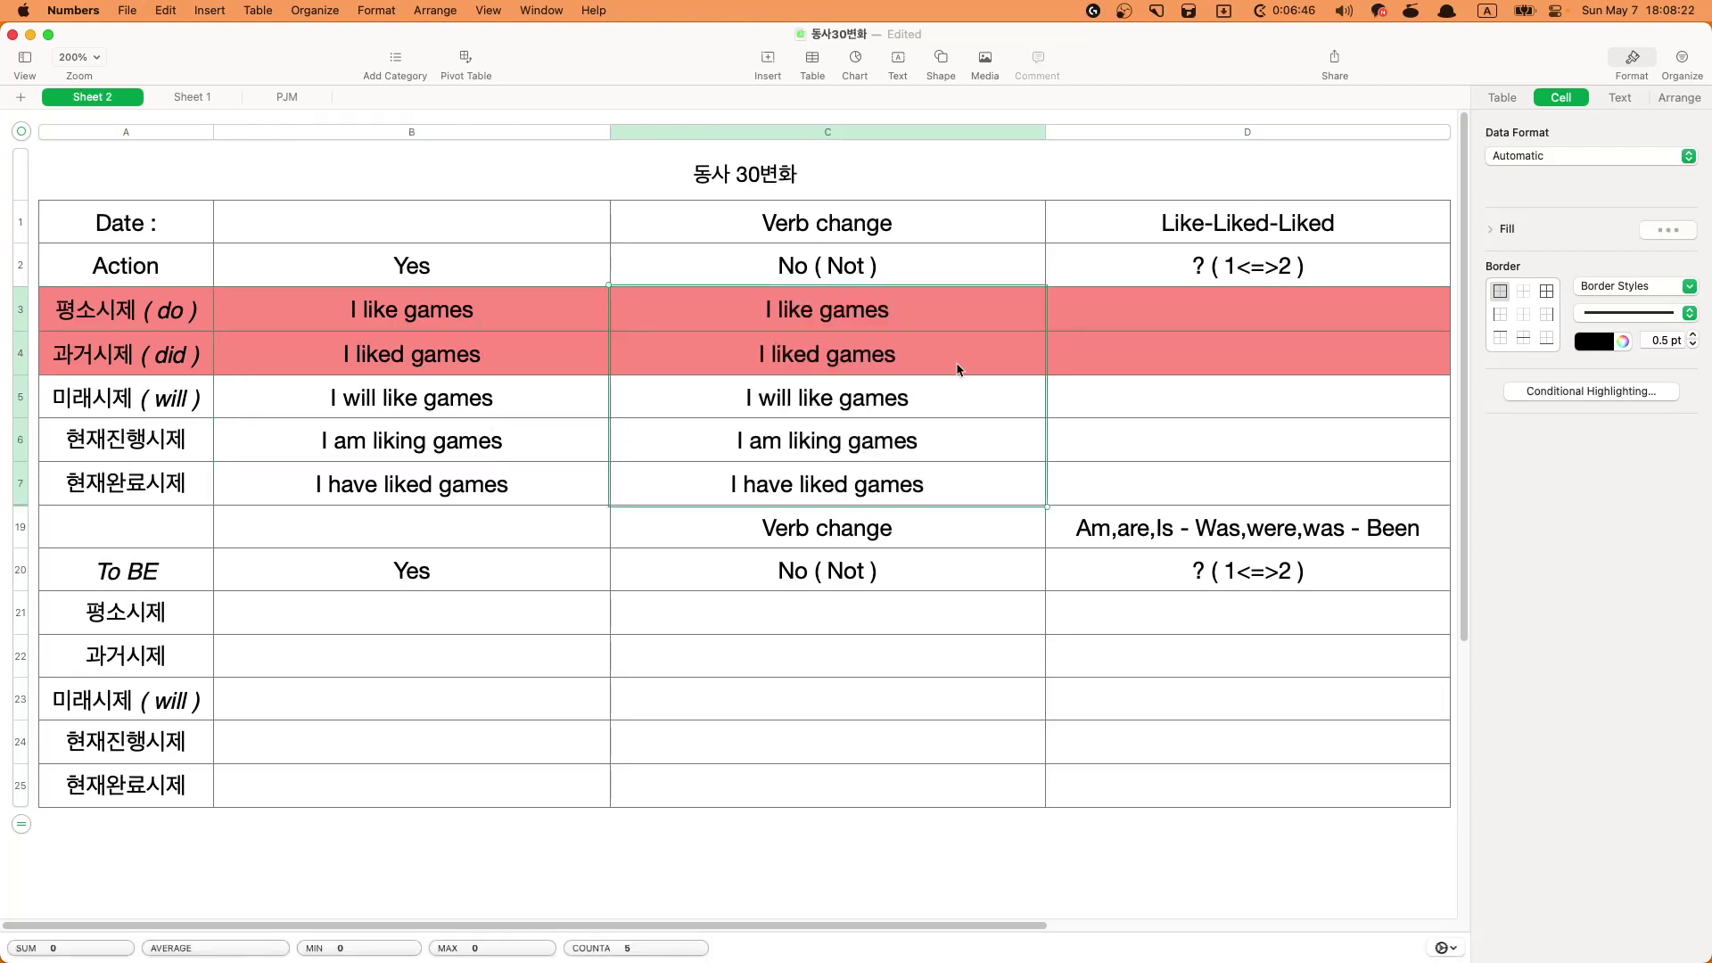
{"action": "left_click", "coordinate": [932, 397]}
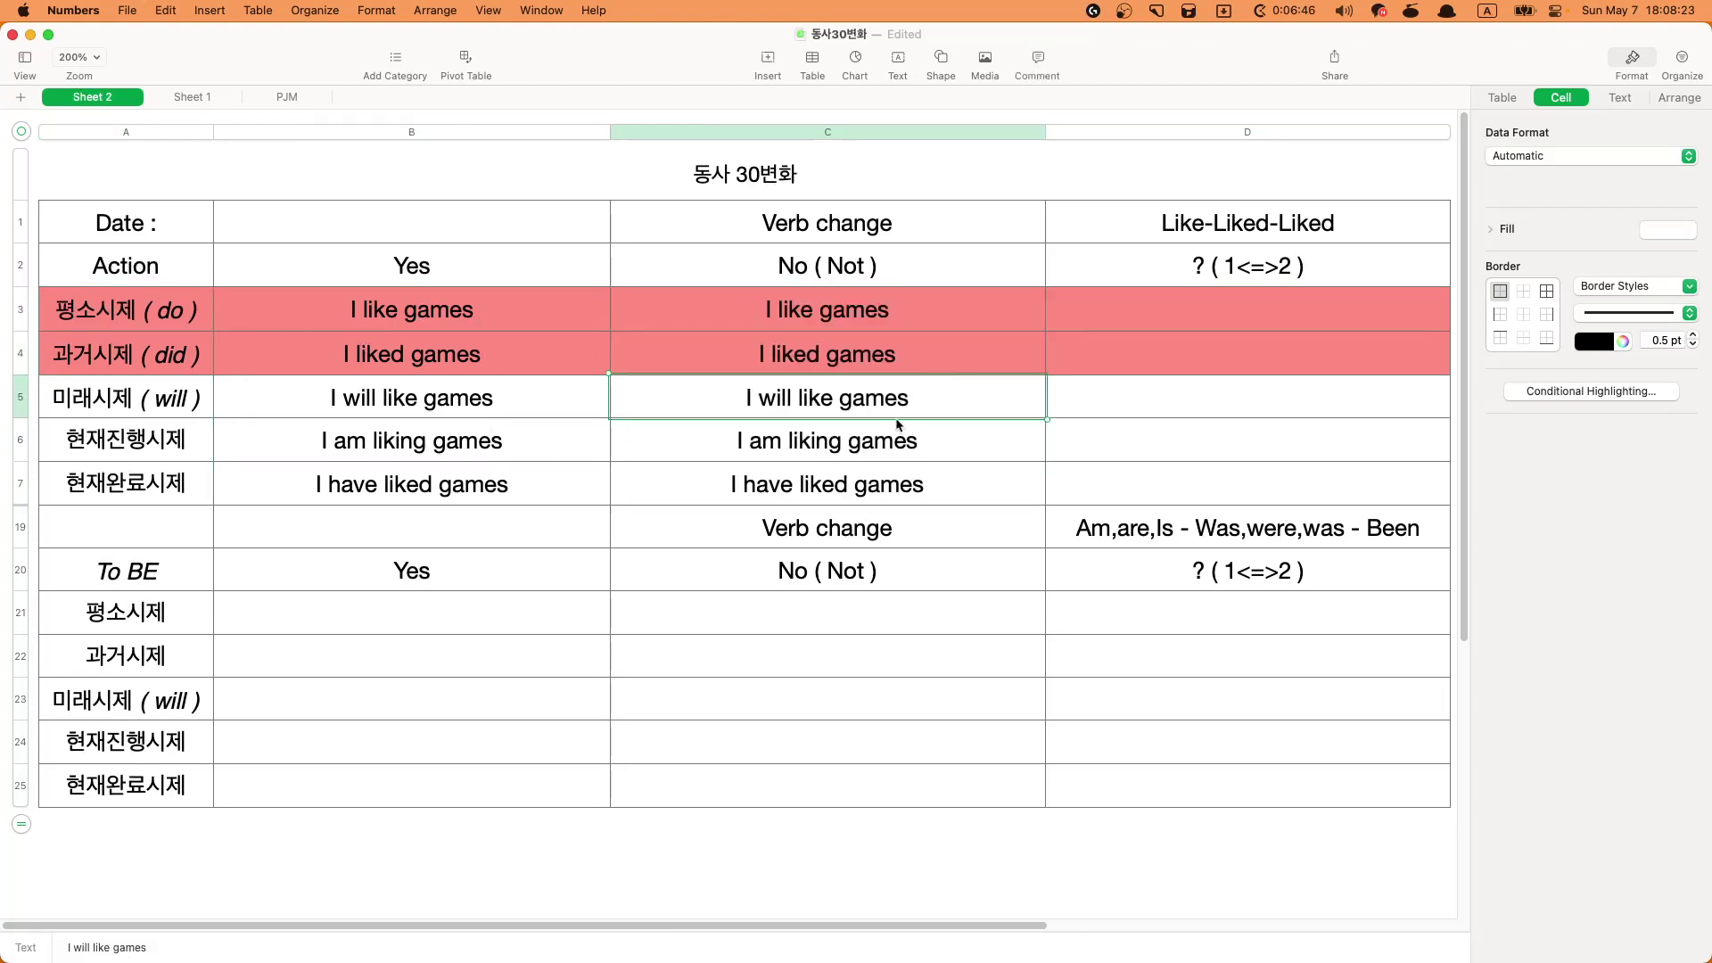
- Insert "do not" into the No sentence of the 평소시제 (do) row so it reads "I do not like games"
{"action": "left_click", "coordinate": [813, 319]}
{"action": "left_click", "coordinate": [820, 319]}
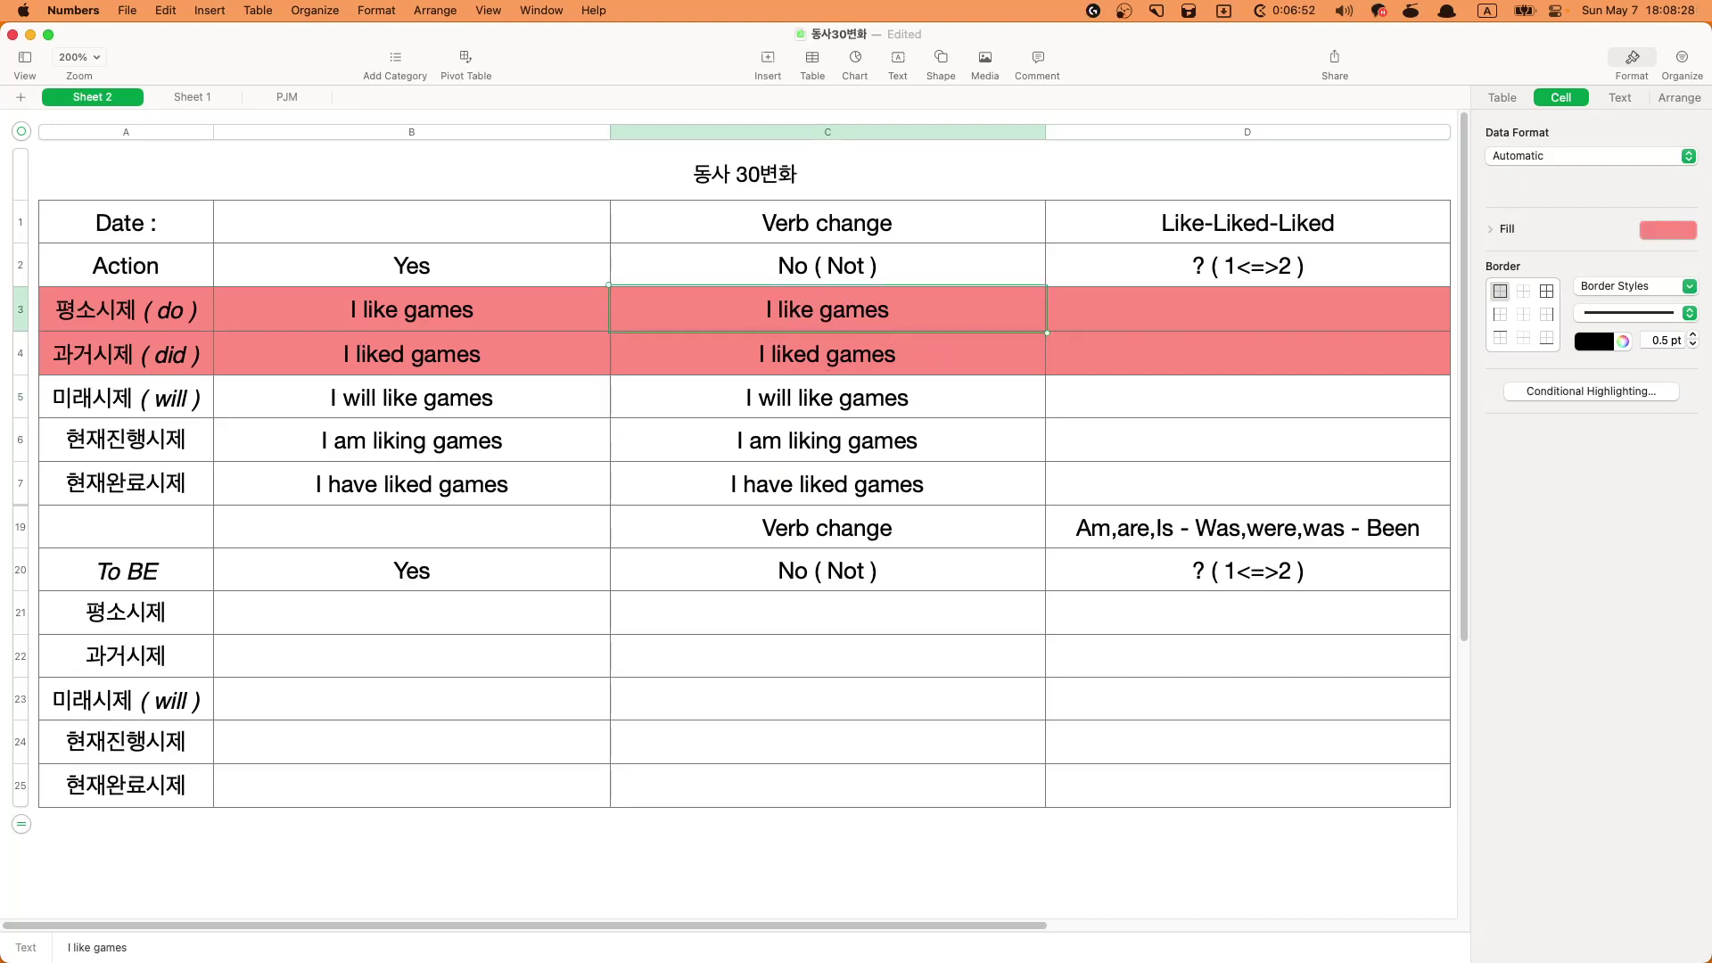
{"action": "type", "text": "not "}
{"action": "type", "text": "do"}
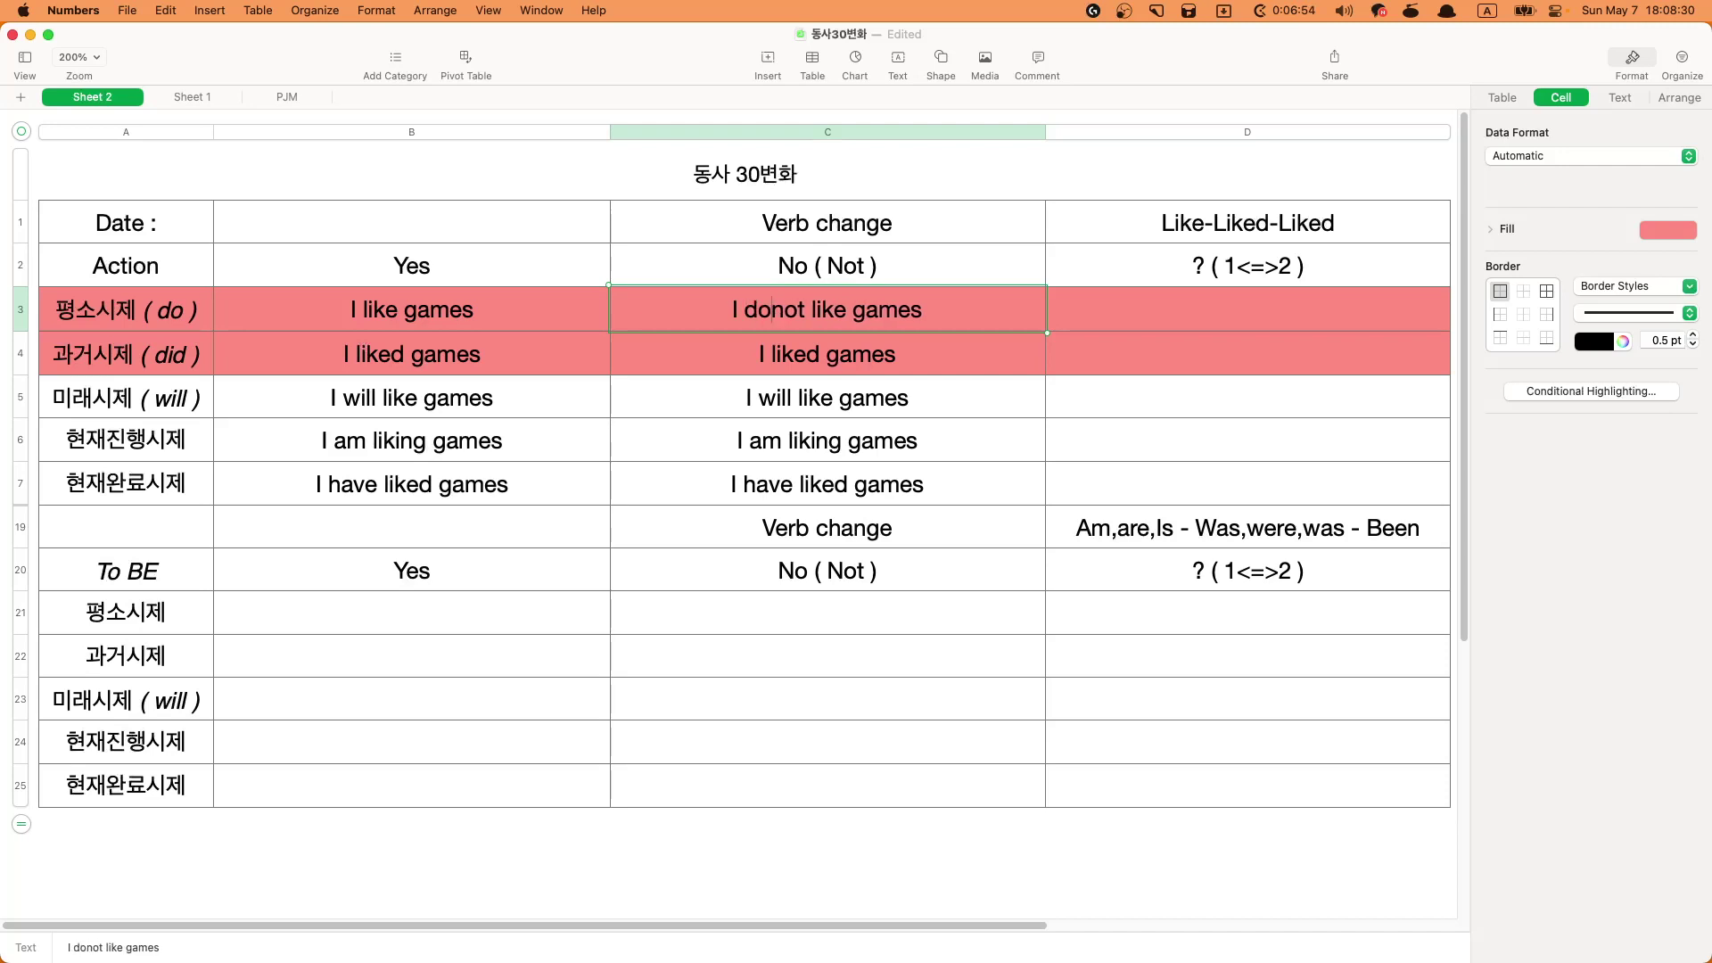
{"action": "key", "text": "Return"}
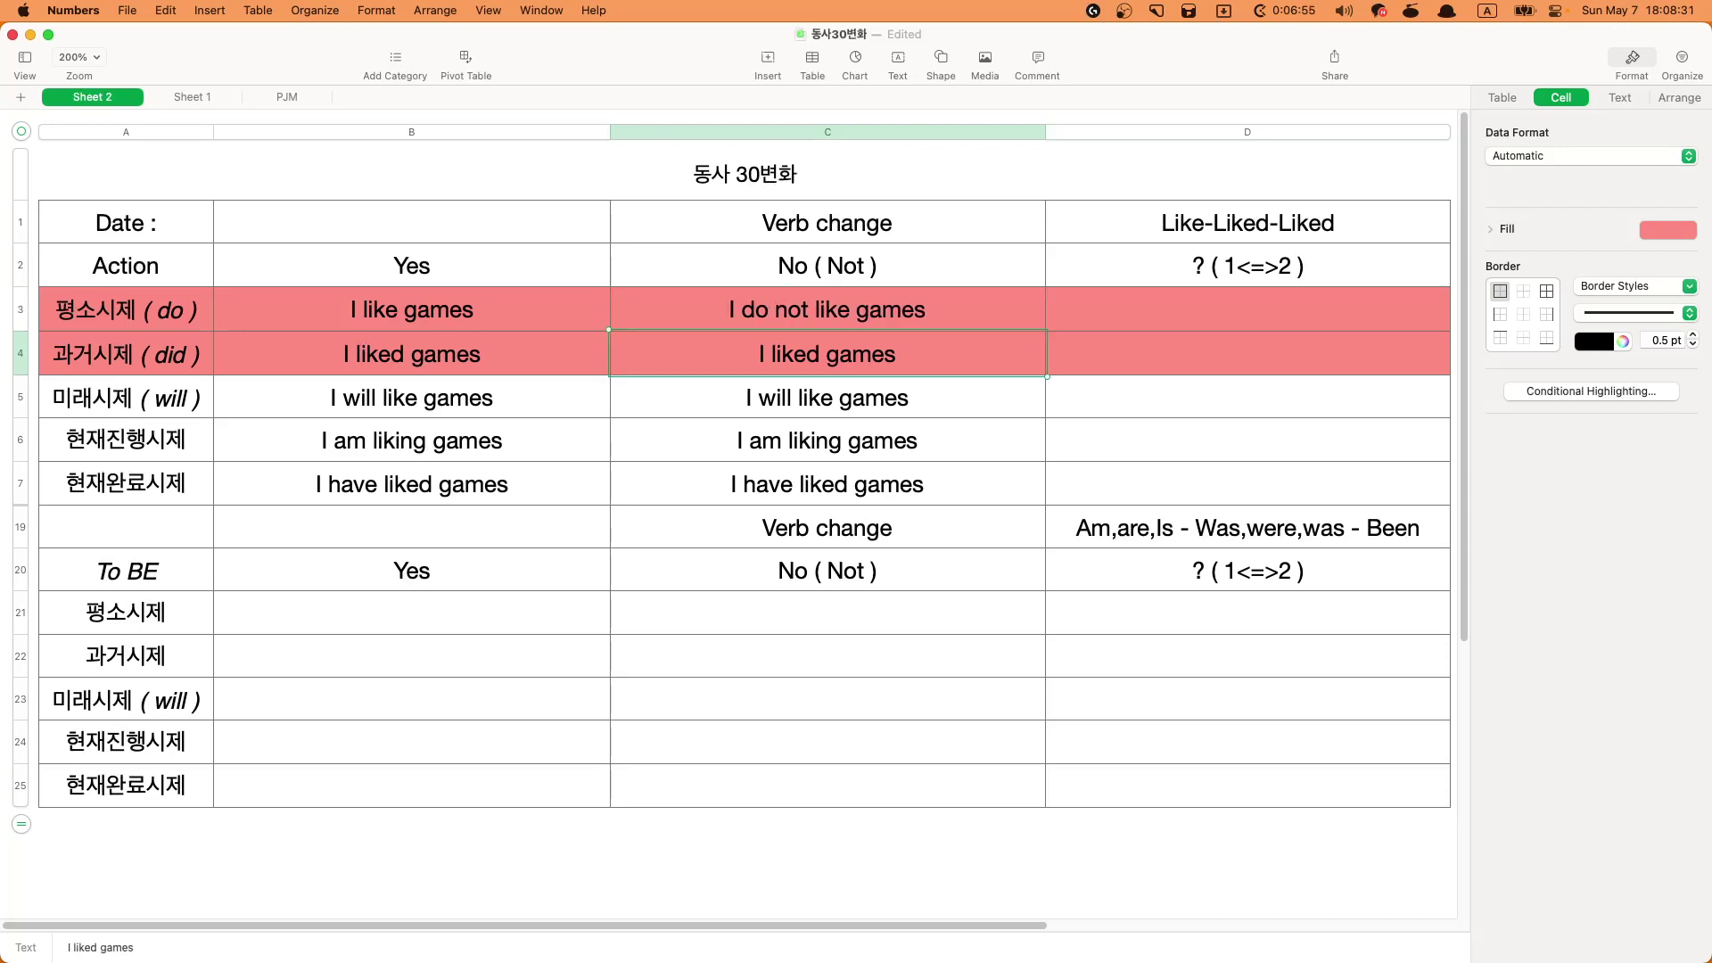
- Rewrite the No sentence of the 과거시제 (did) row as "I did not like games", with the verb in its base form
{"action": "left_click", "coordinate": [764, 359]}
{"action": "type", "text": "did not"}
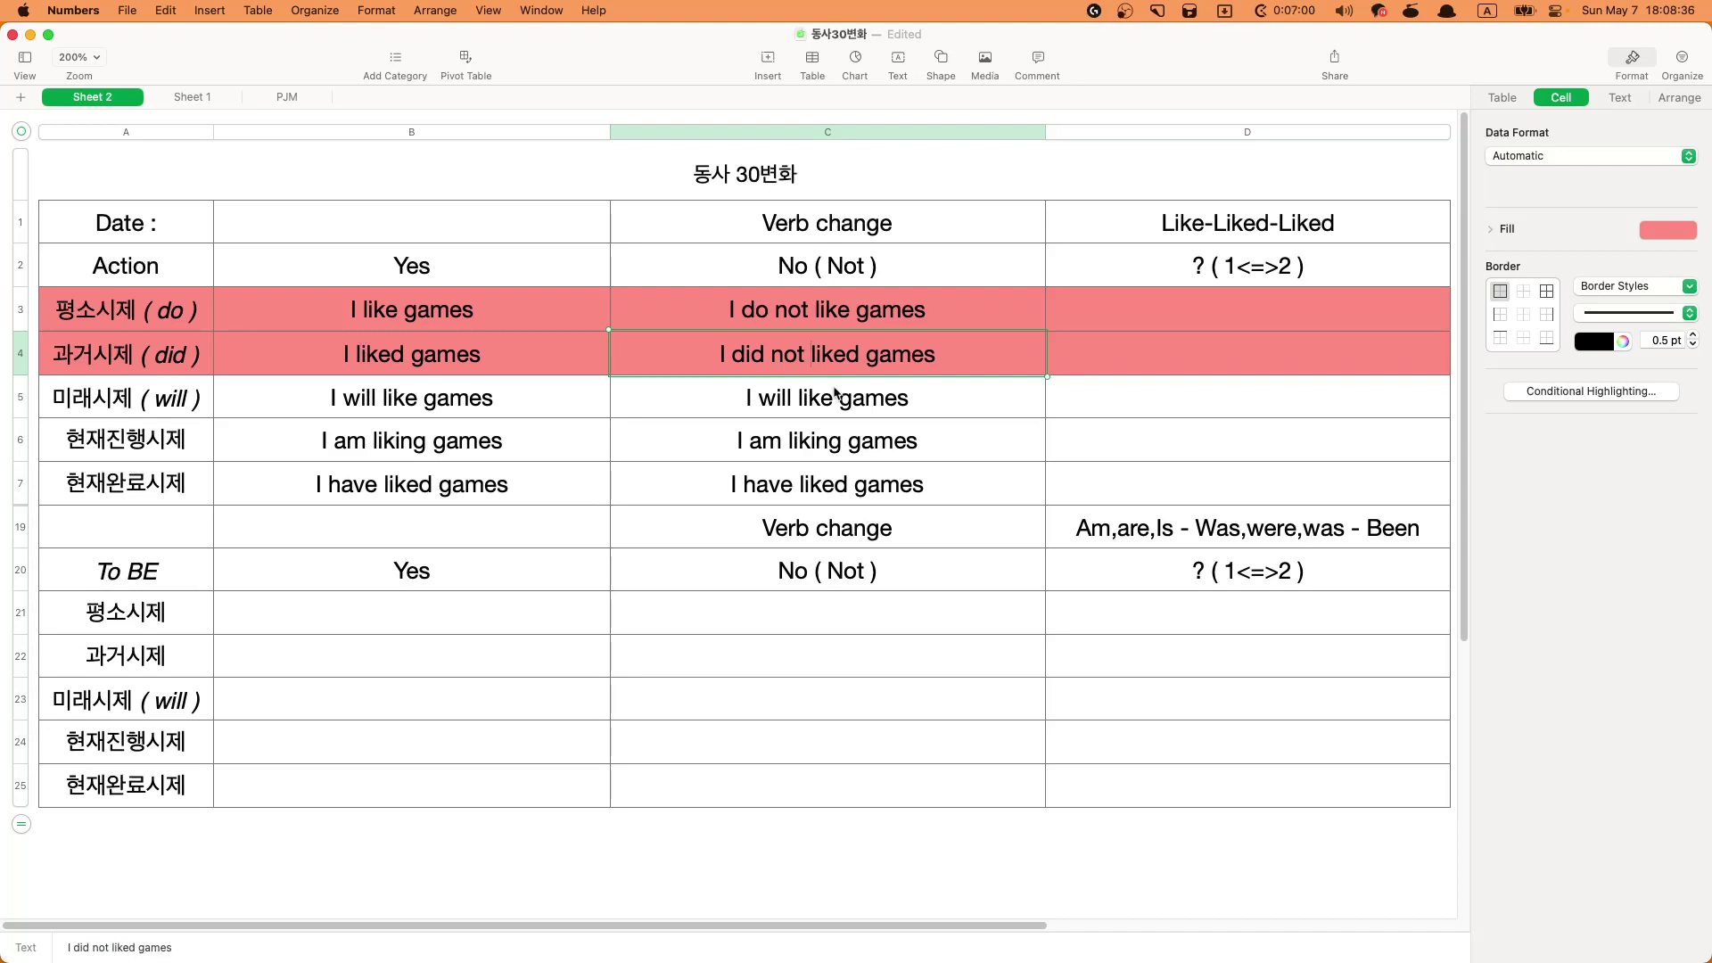
{"action": "double_click", "coordinate": [747, 354]}
{"action": "left_click_drag", "start_coordinate": [847, 358], "coordinate": [857, 357]}
{"action": "key", "text": "BackSpace"}
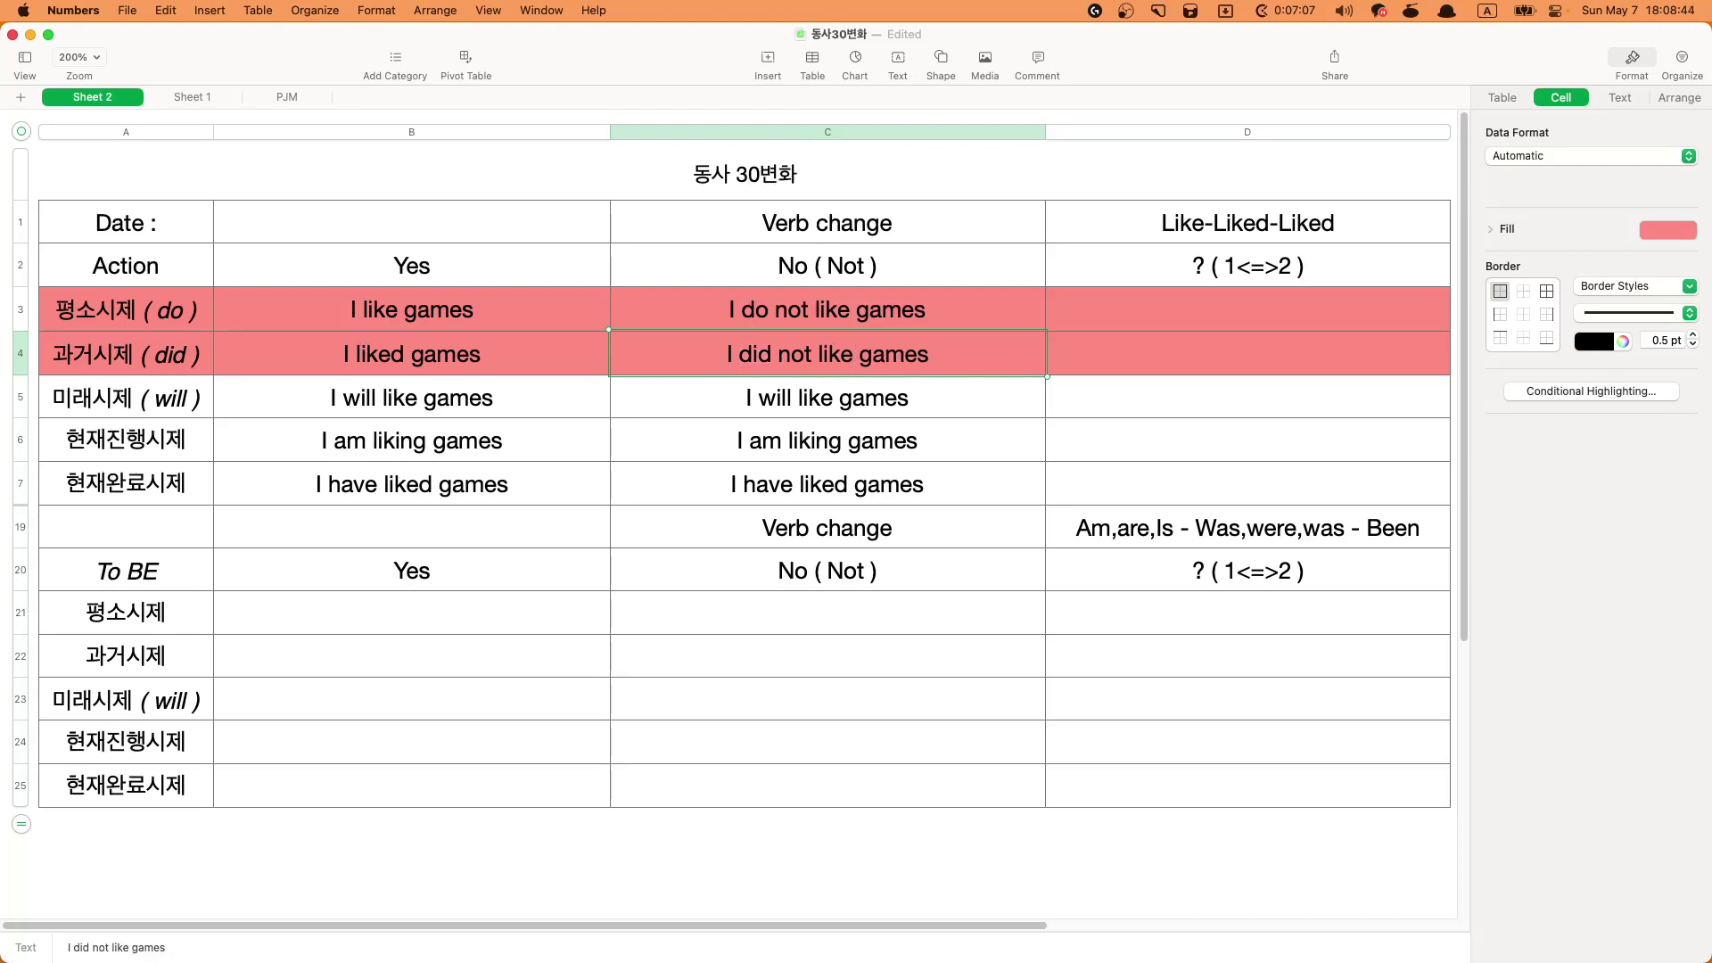
{"action": "double_click", "coordinate": [833, 358]}
{"action": "left_click", "coordinate": [851, 357]}
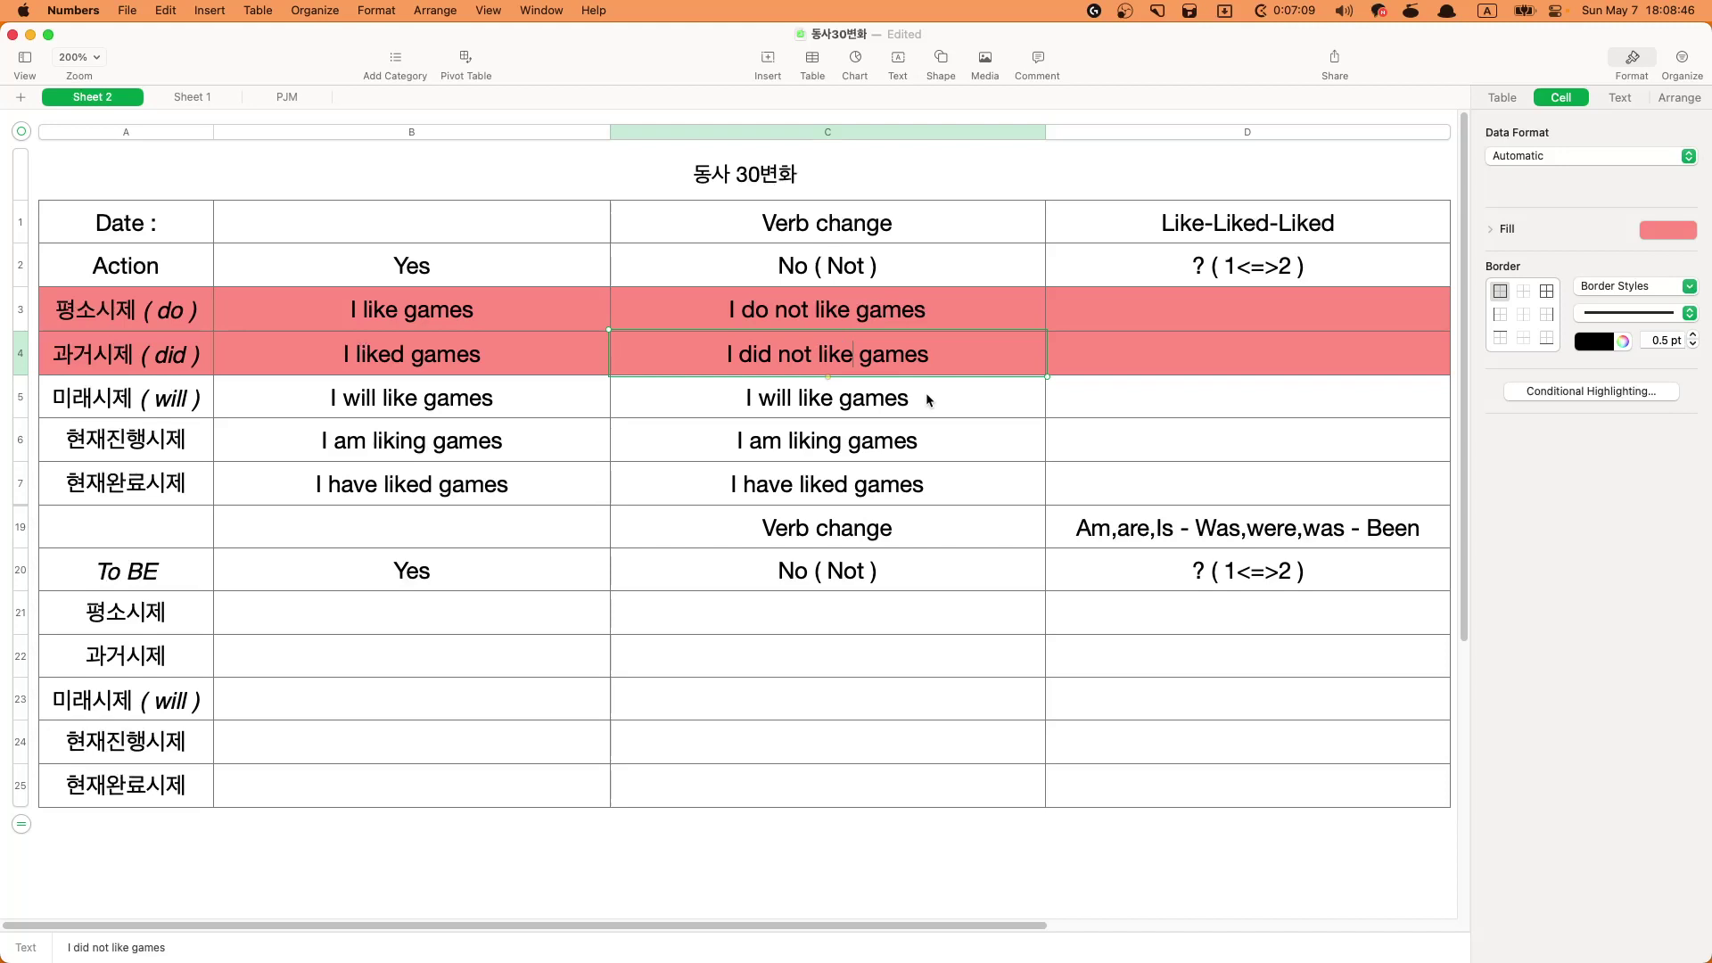
- Insert "not" into the No sentence of the Action block's 미래시제 (will) row so it reads "I will not like games"
{"action": "left_click", "coordinate": [851, 403]}
{"action": "left_click", "coordinate": [761, 401]}
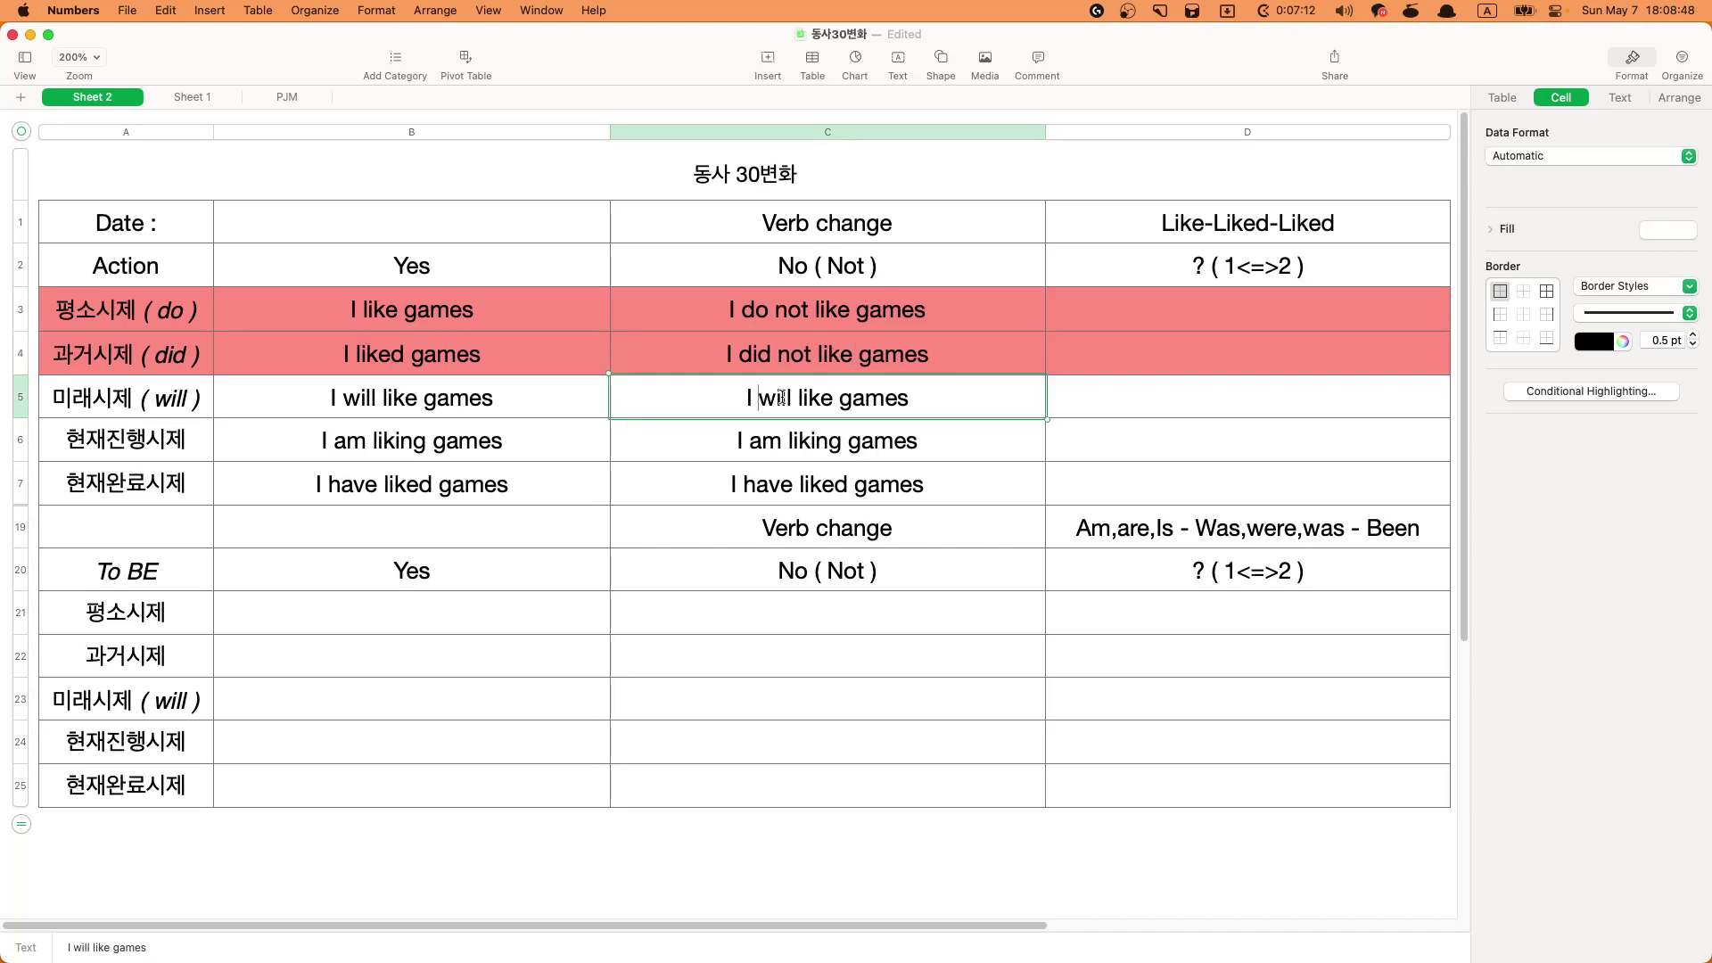
{"action": "left_click_drag", "start_coordinate": [782, 398], "coordinate": [795, 814]}
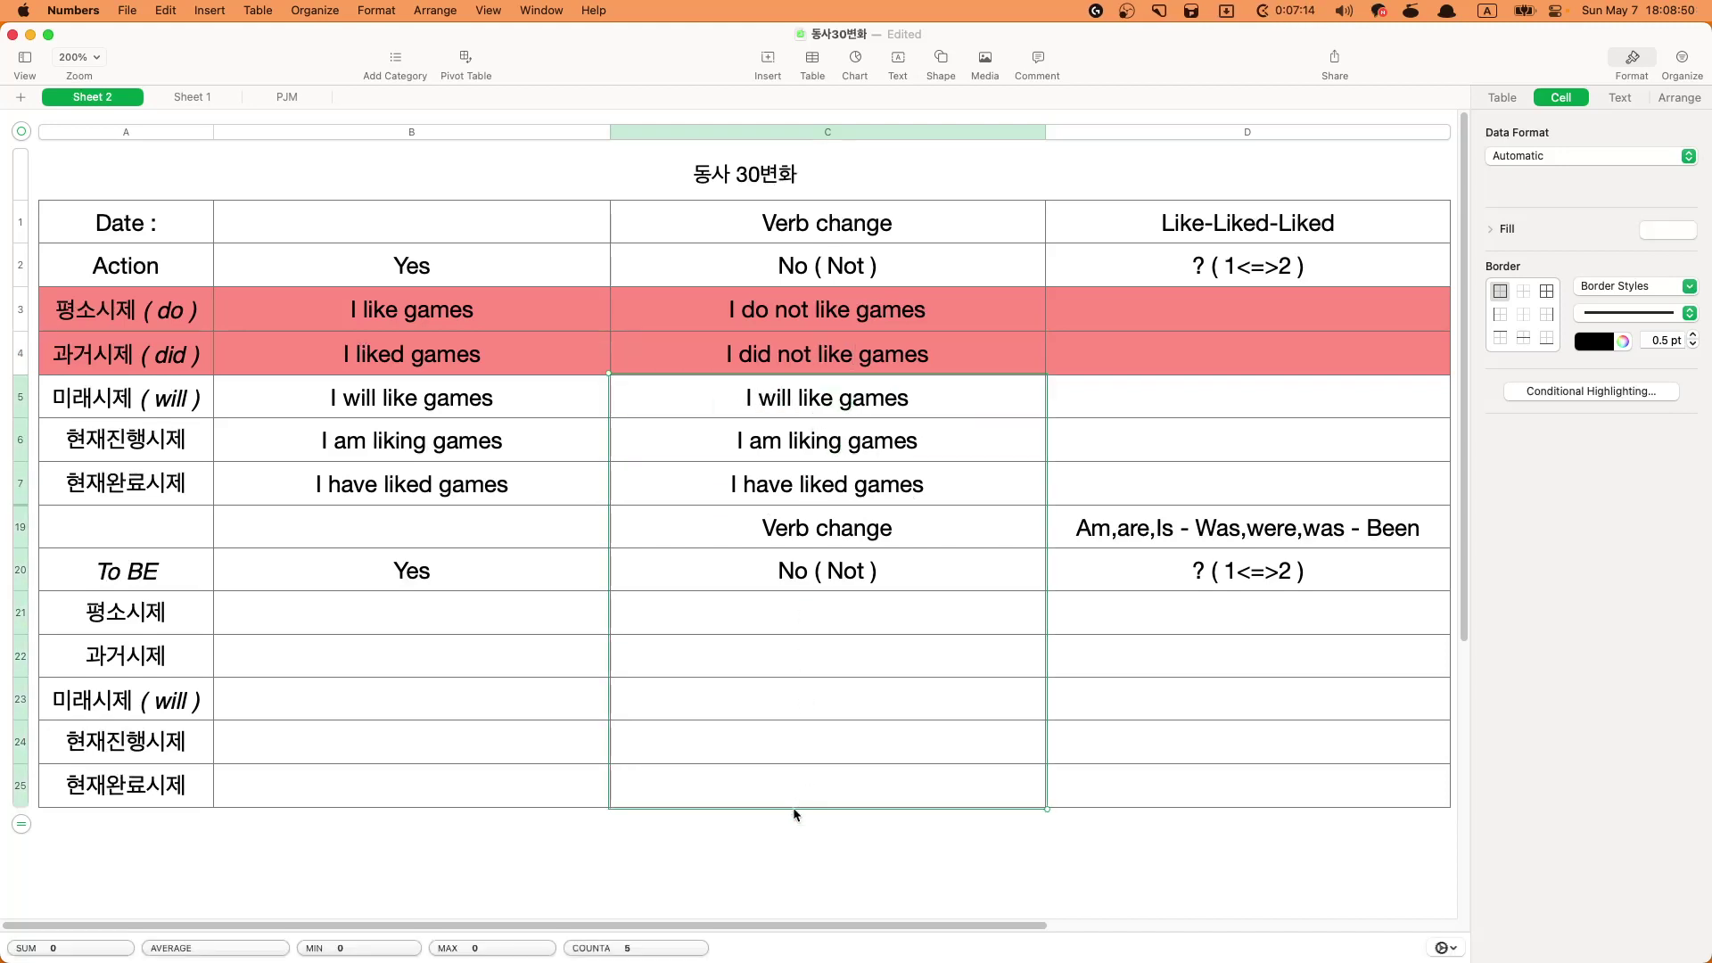
{"action": "left_click", "coordinate": [792, 400]}
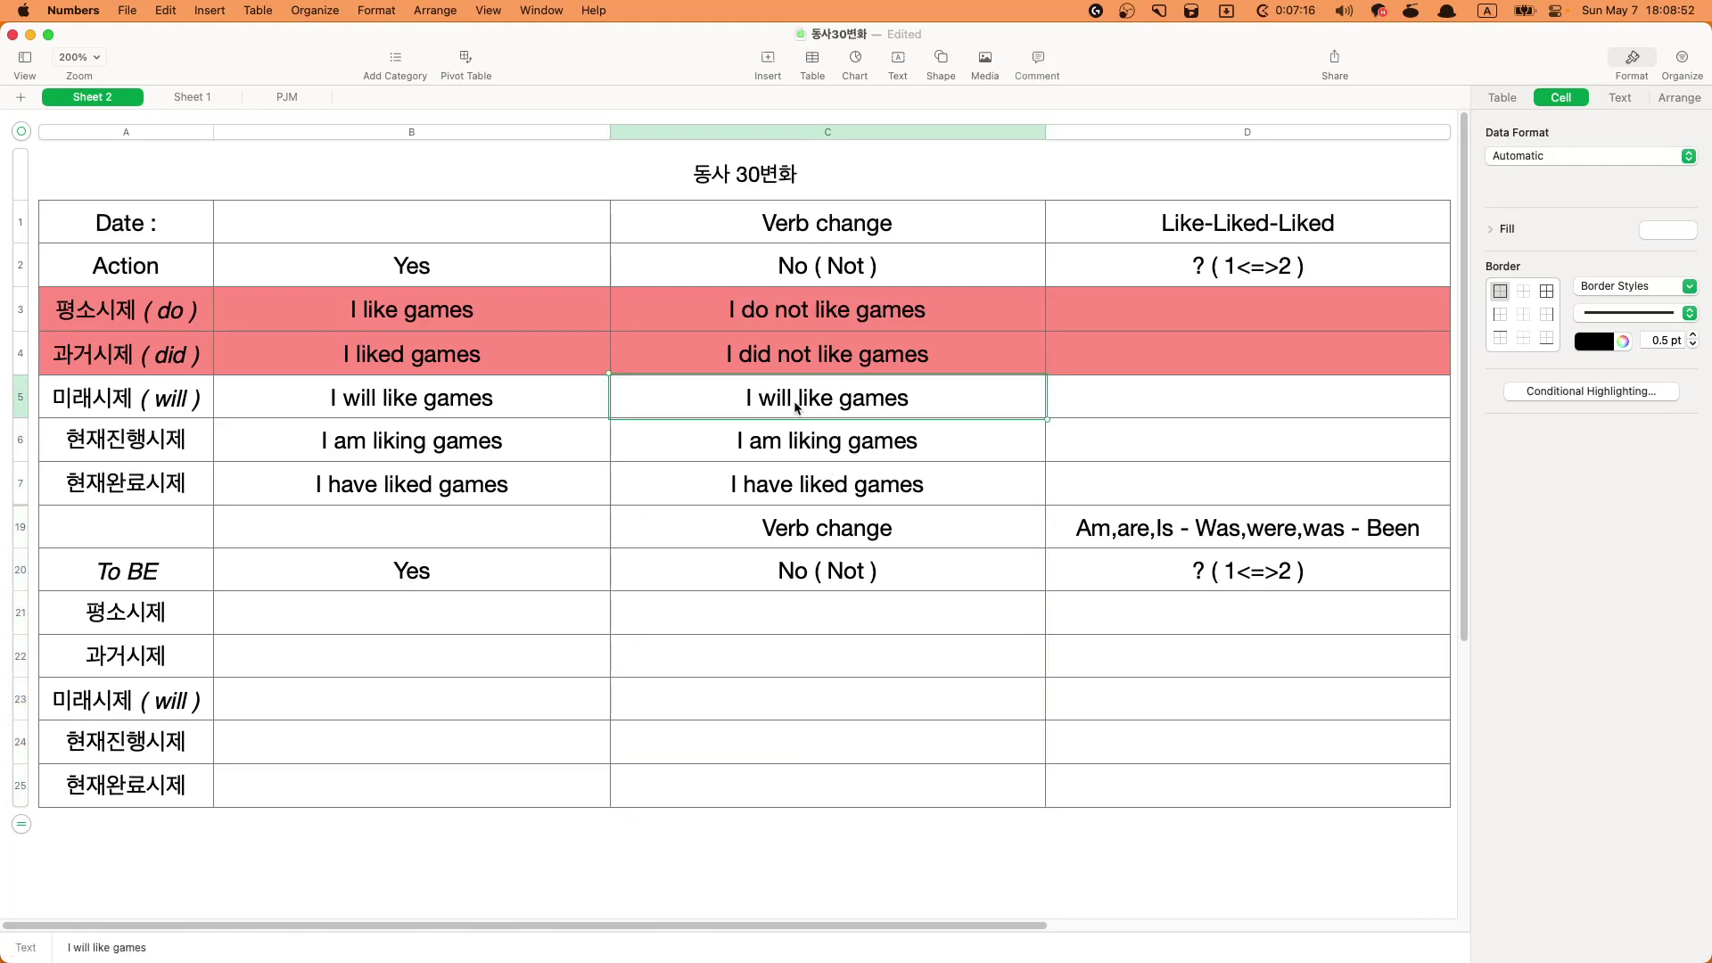
{"action": "key", "text": "Return"}
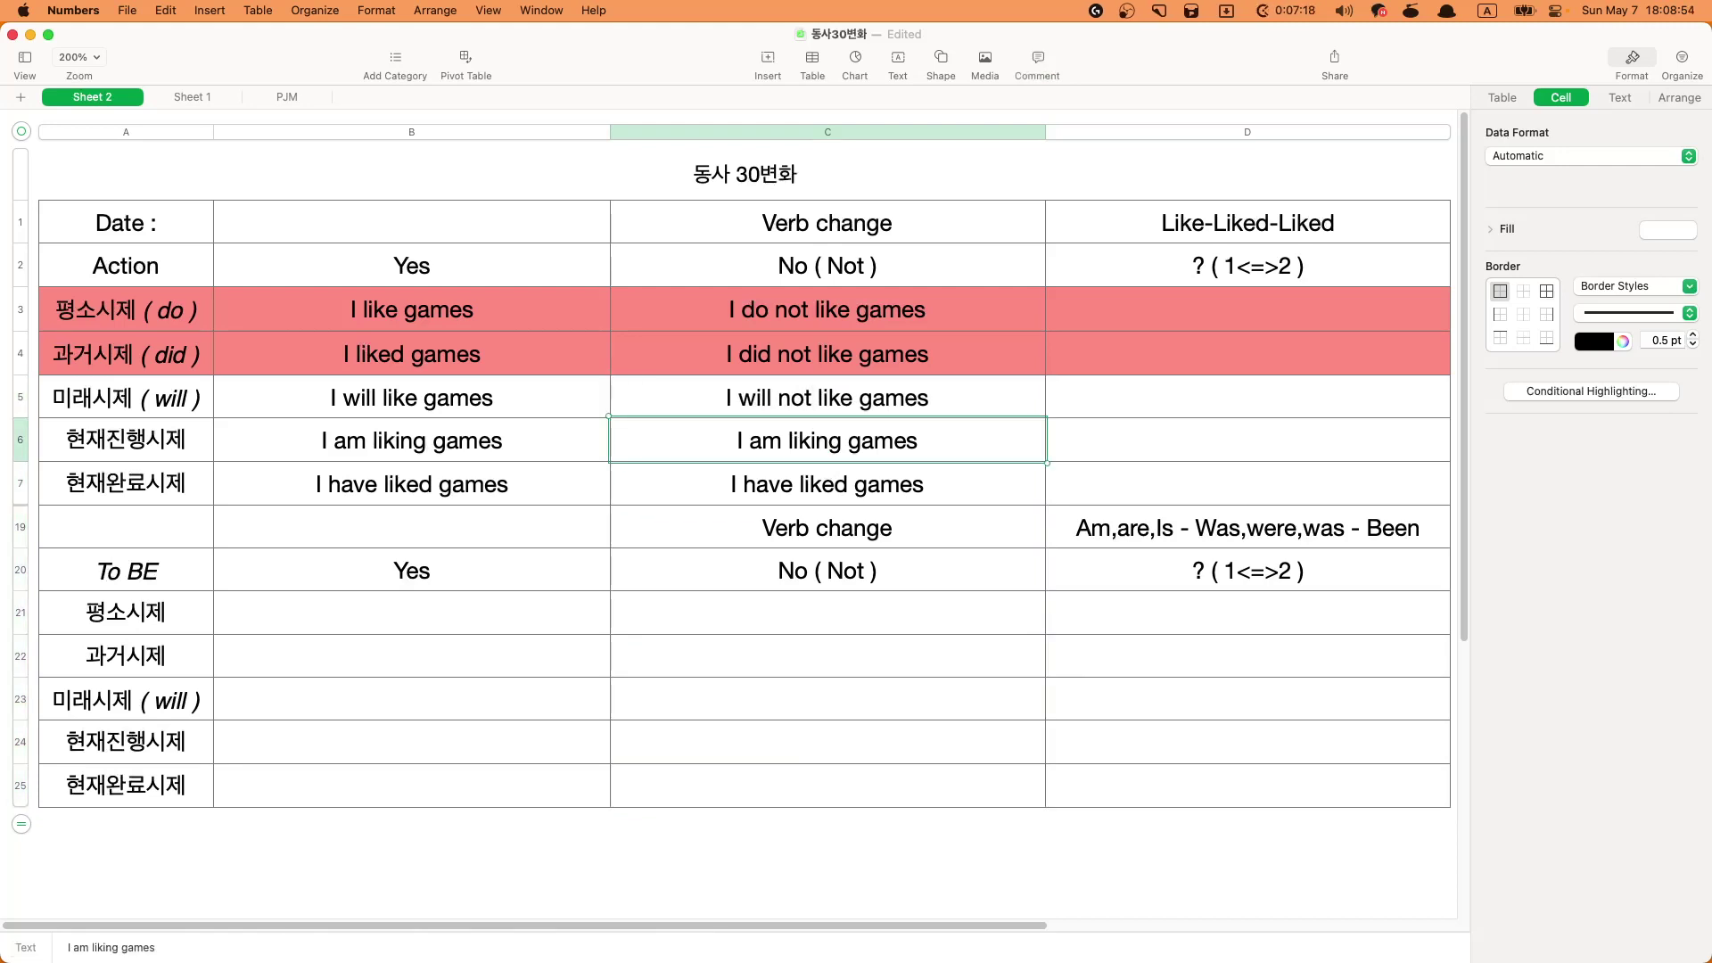
- Change the No sentence of the Action block's 현재진행시제 row to "I am not liking games"
{"action": "left_click", "coordinate": [794, 444]}
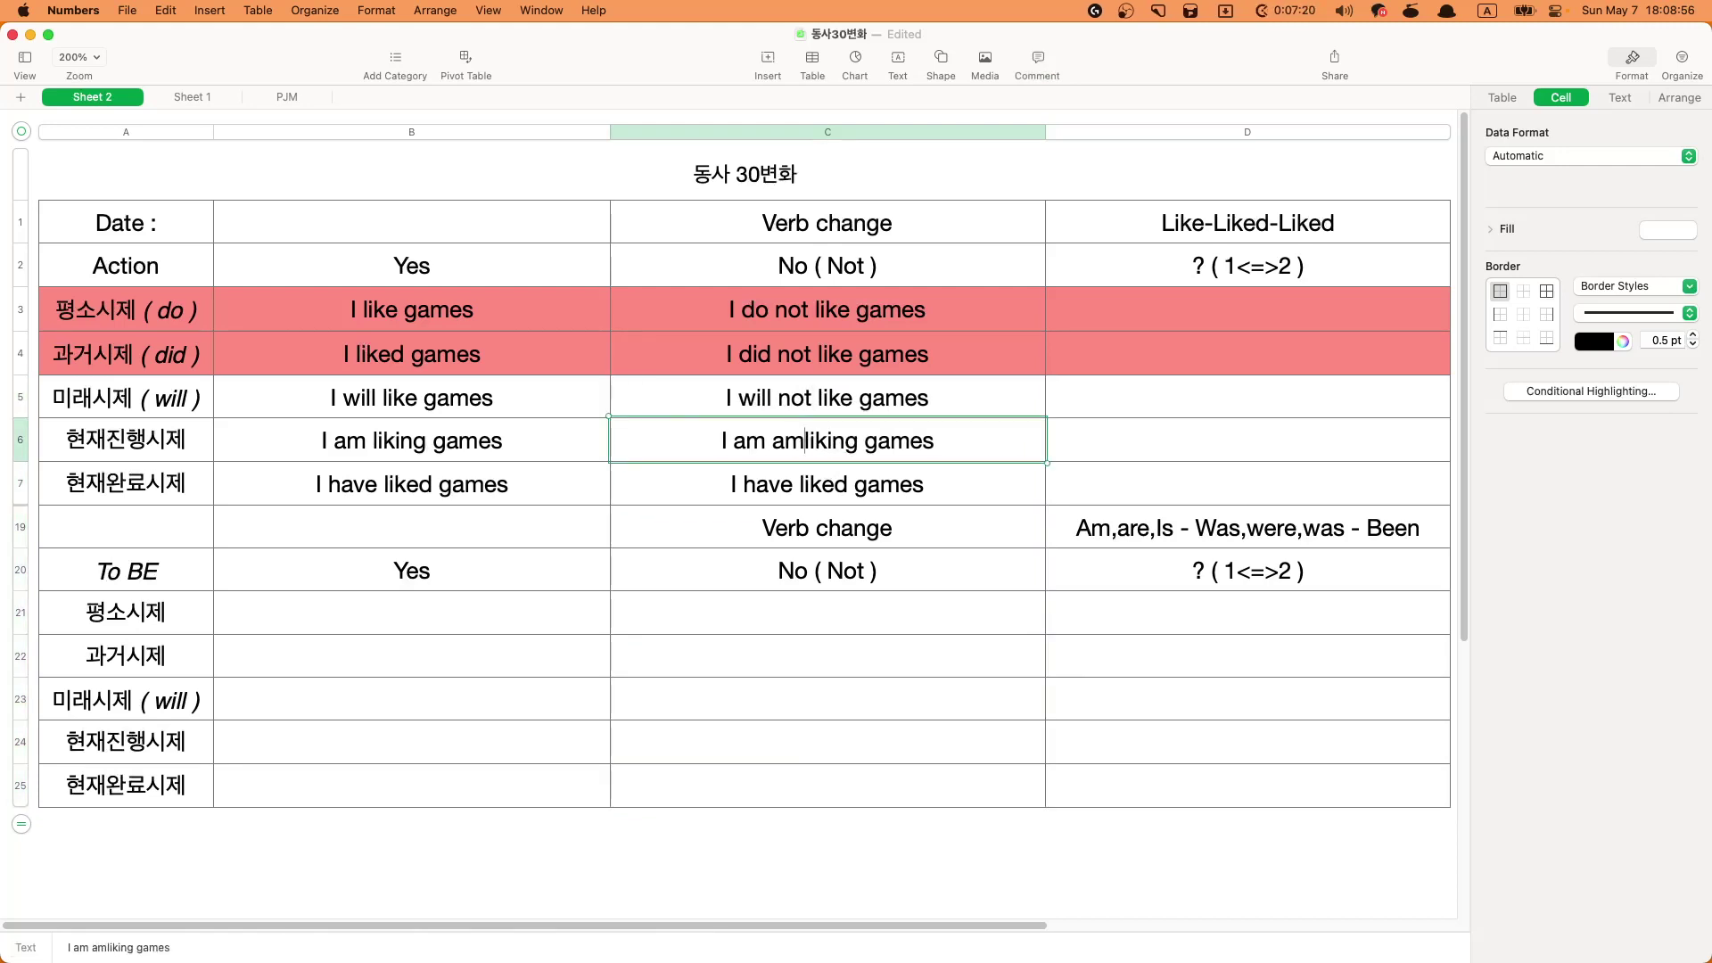
{"action": "type", "text": "not"}
{"action": "key", "text": "Return"}
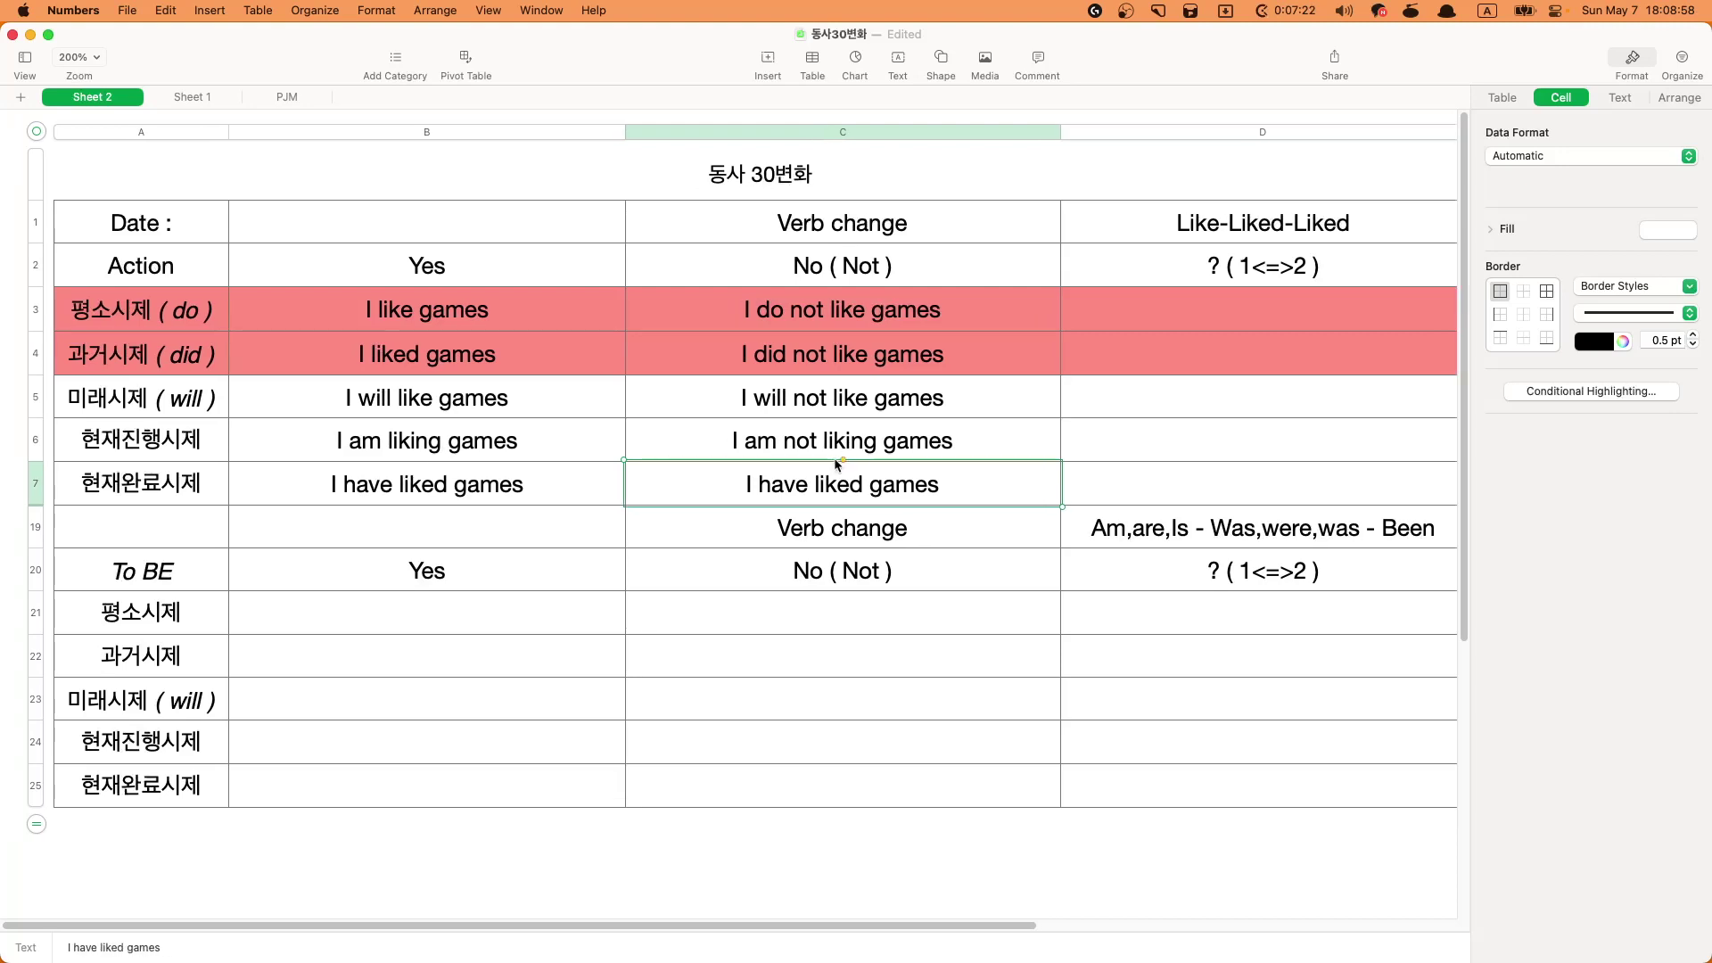
- Change the No sentence of the Action block's 현재완료시제 row to "I have not liked games"
{"action": "left_click", "coordinate": [823, 487]}
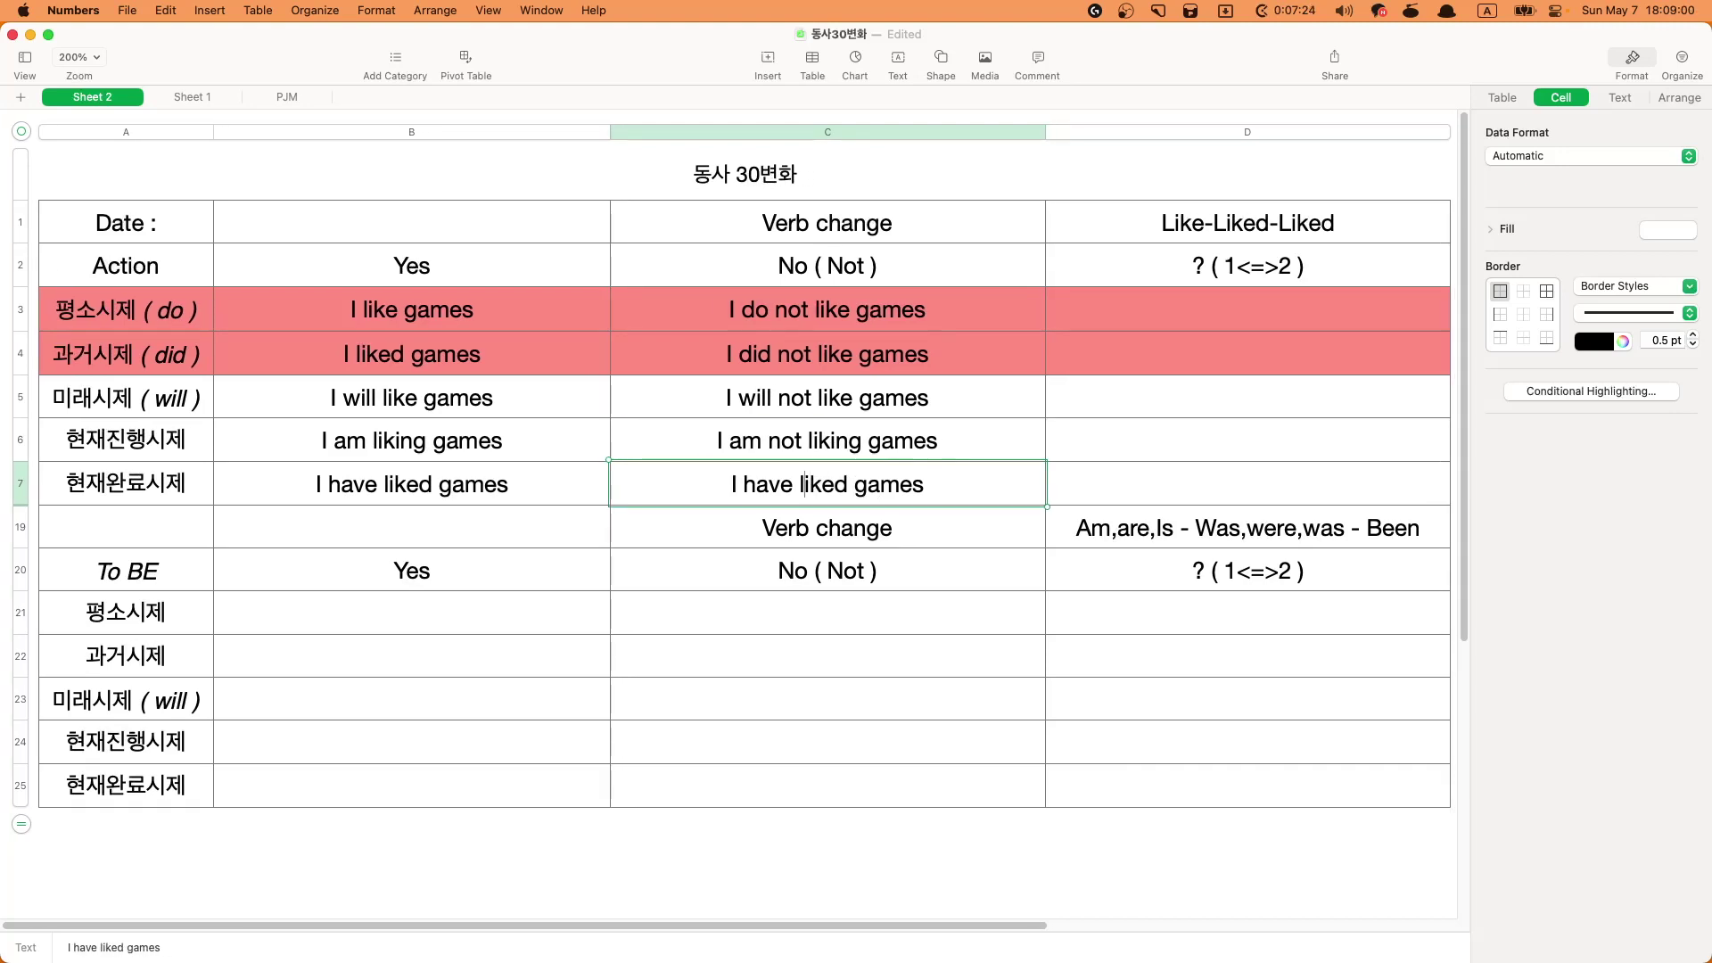
{"action": "type", "text": "not"}
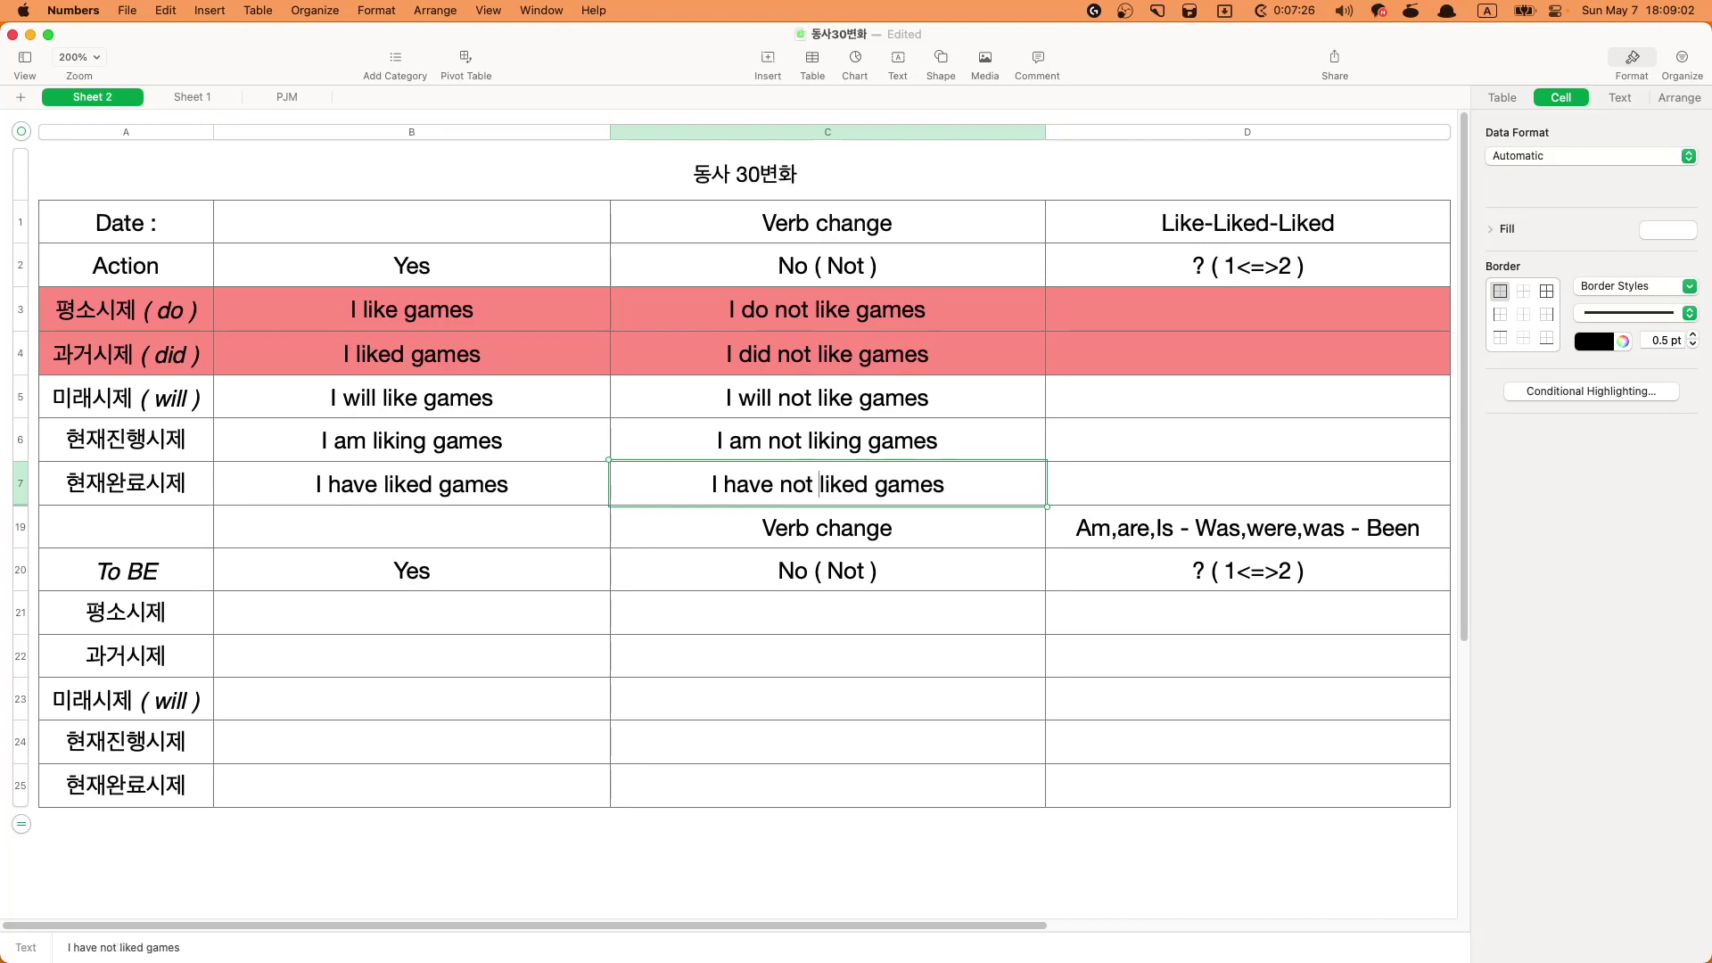
{"action": "key", "text": "Return"}
- Copy the Action block's five No sentences into the ? ( 1<=>2 ) cells of the same rows
{"action": "left_click", "coordinate": [862, 371]}
{"action": "left_click_drag", "start_coordinate": [856, 312], "coordinate": [869, 486]}
{"action": "left_click", "coordinate": [1224, 291]}
{"action": "key", "text": "super+v"}
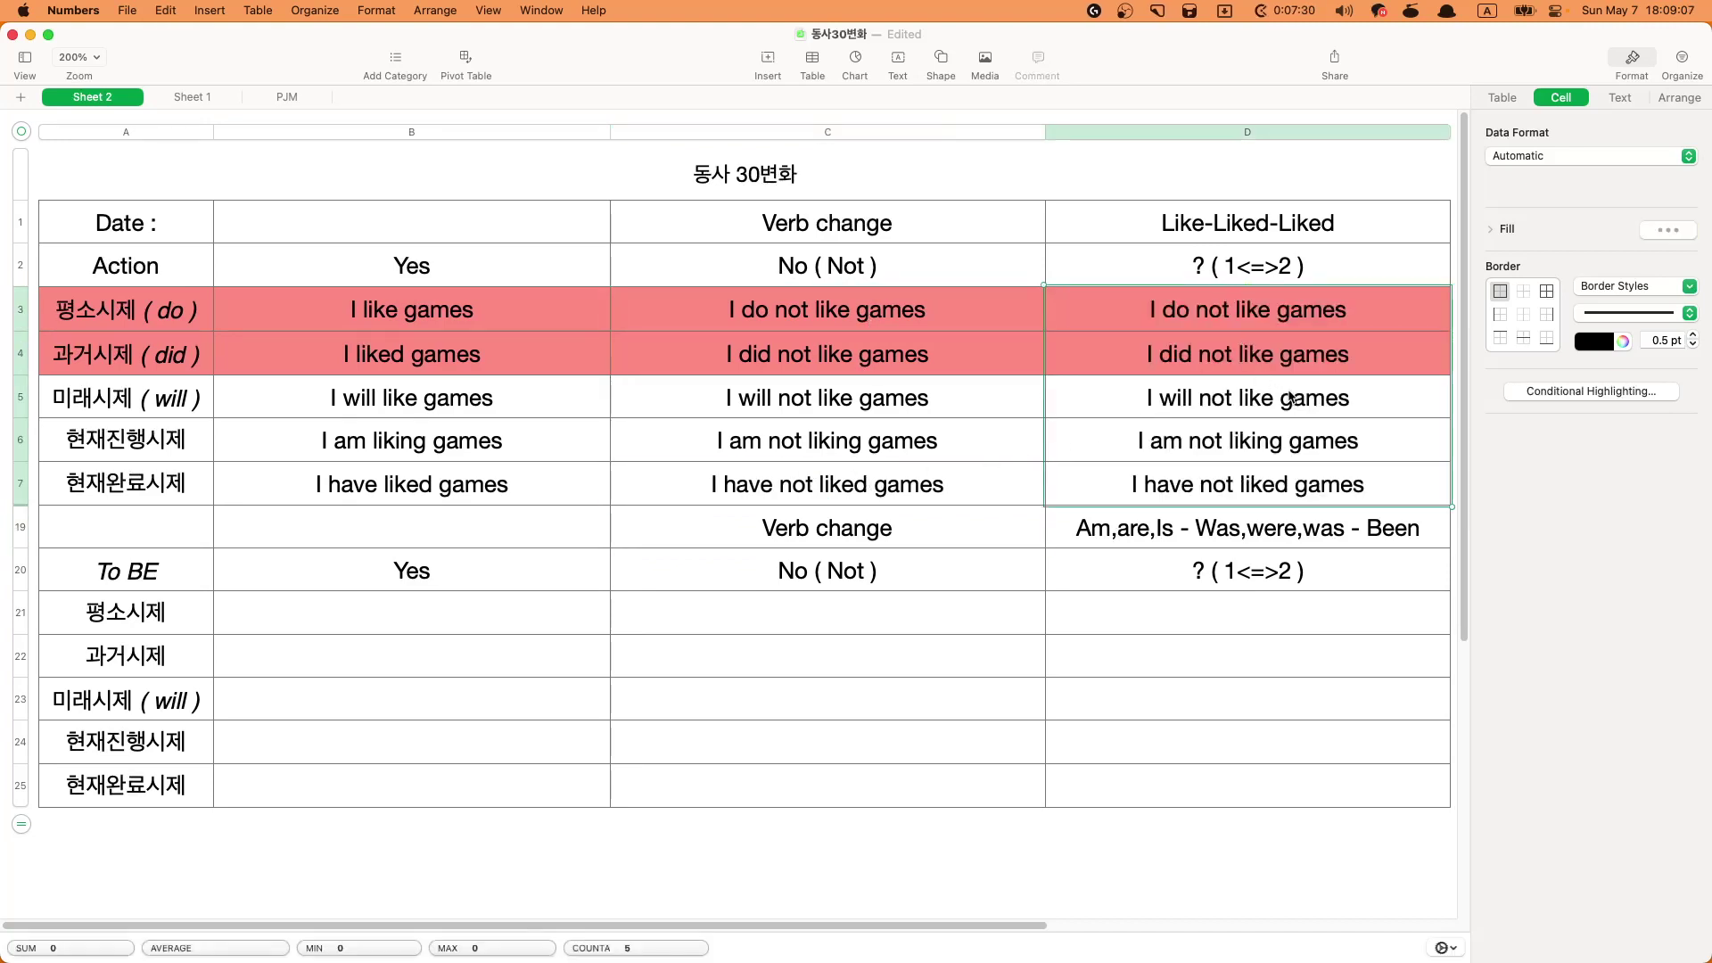
- Rewrite the ? ( 1<=>2 ) sentence of the 평소시제 (do) row as the question "do I like games?"
{"action": "left_click", "coordinate": [1262, 361]}
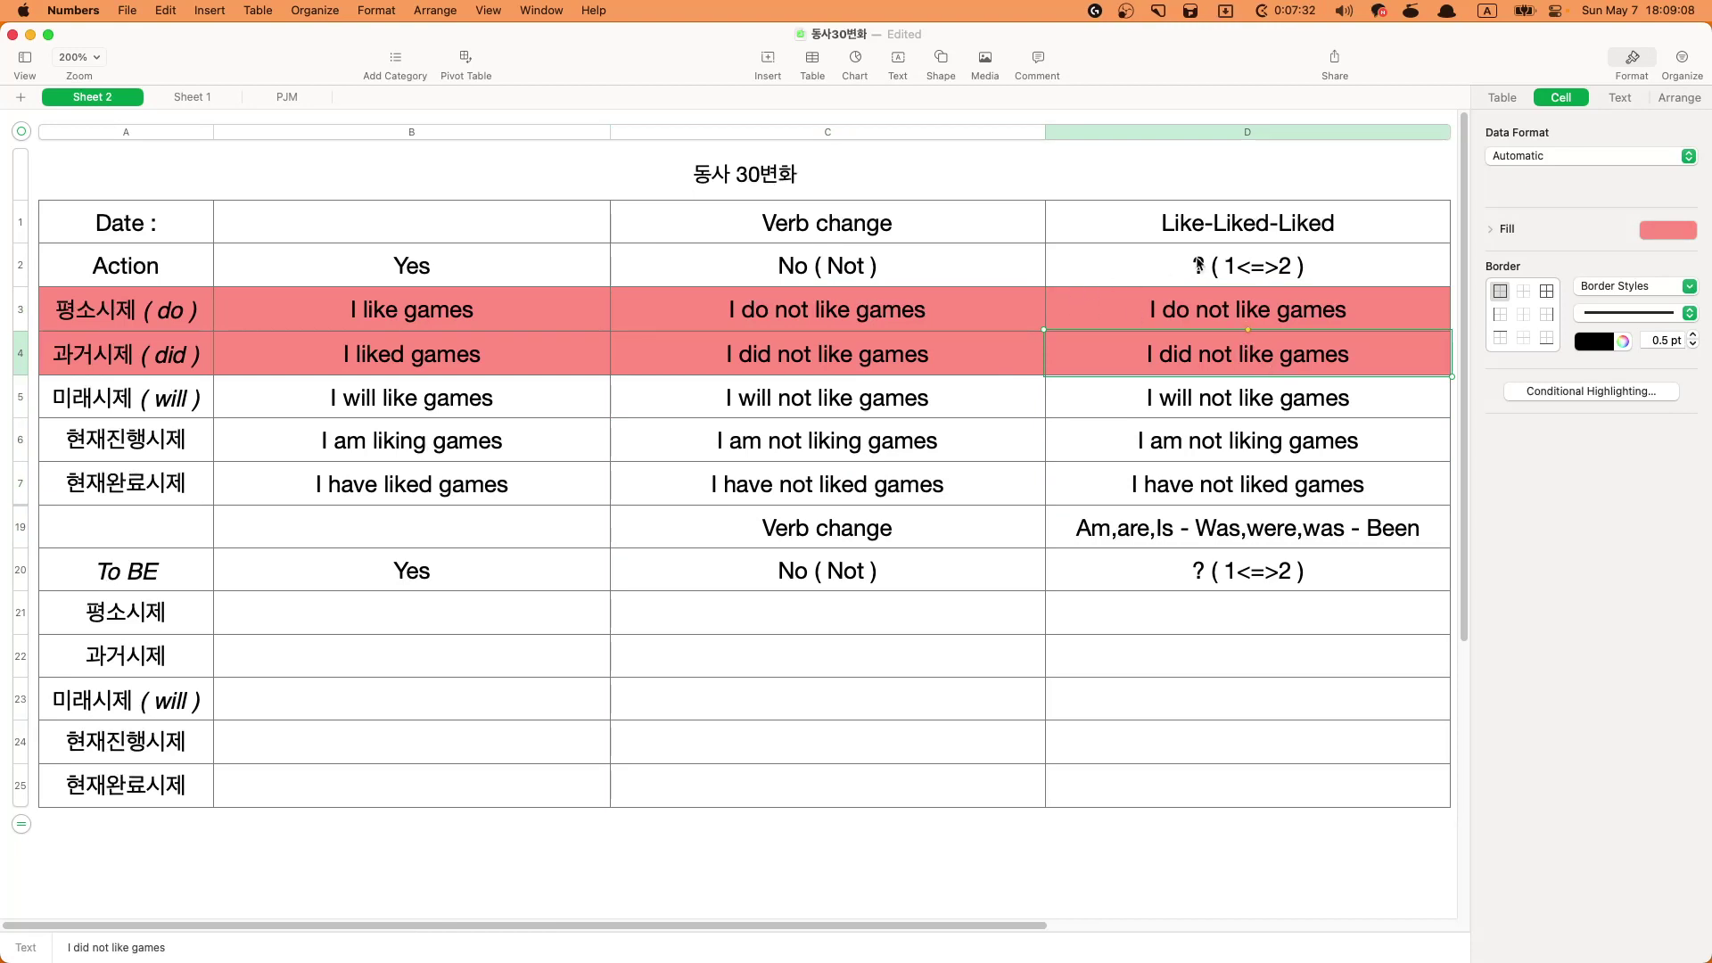
{"action": "left_click", "coordinate": [1206, 265]}
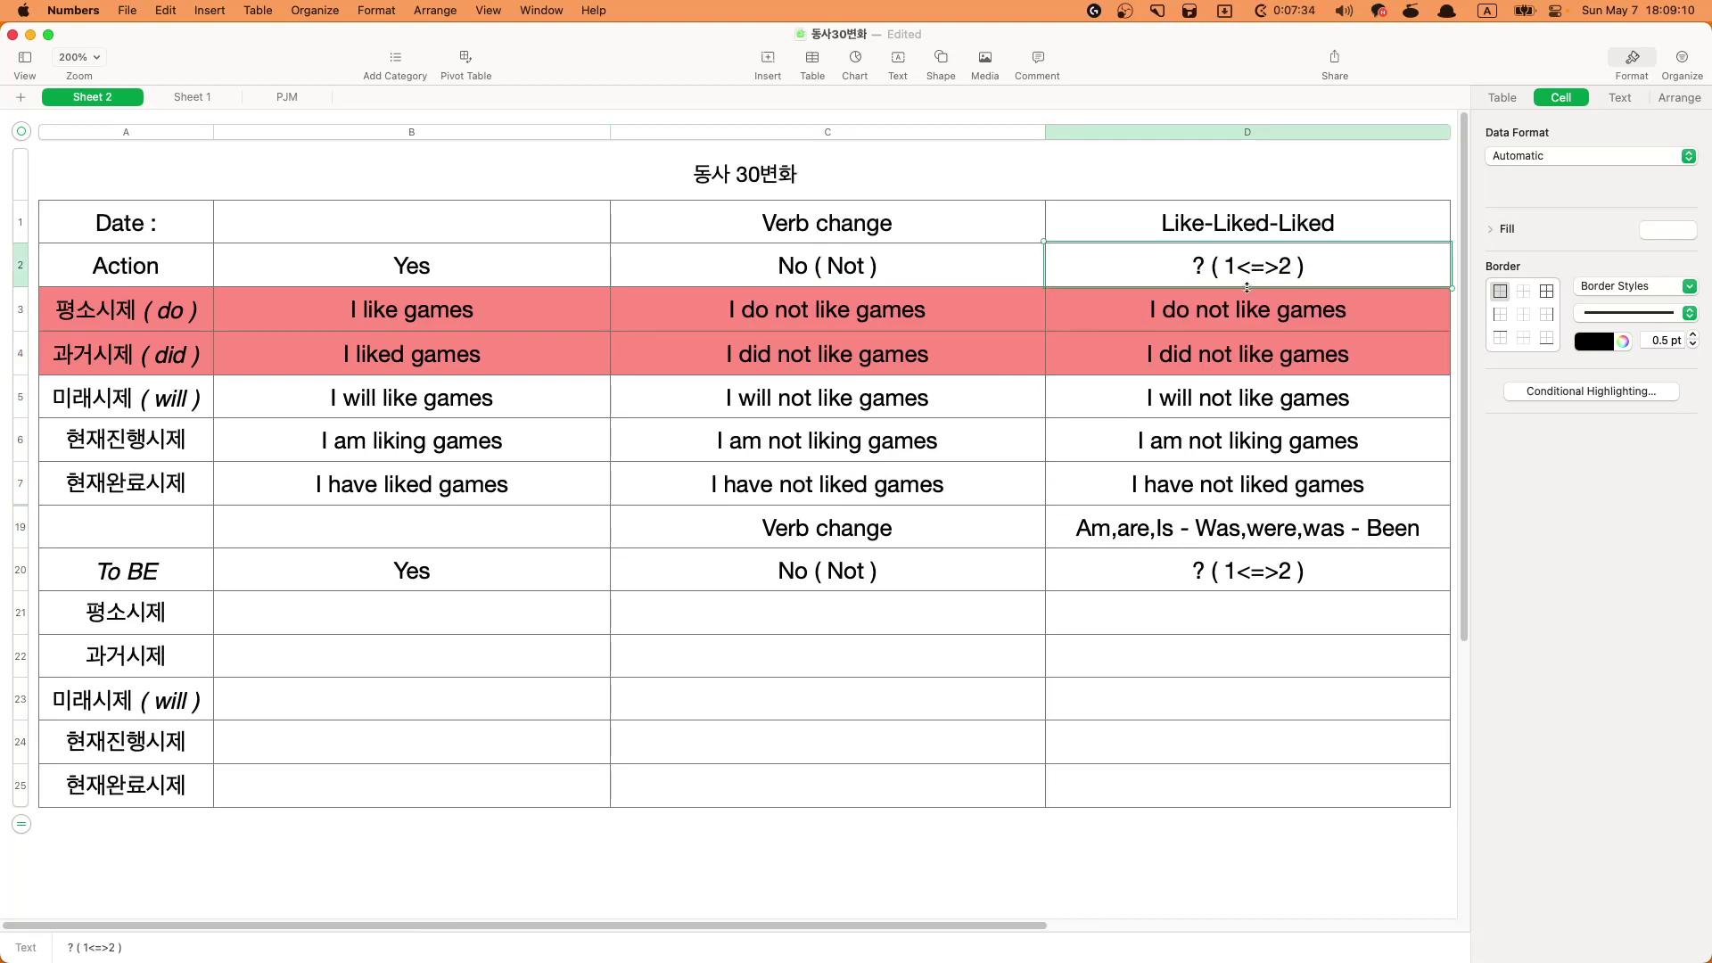
{"action": "left_click", "coordinate": [1185, 321]}
{"action": "scroll", "coordinate": [1177, 321], "scroll_direction": "right", "scroll_amount": 1}
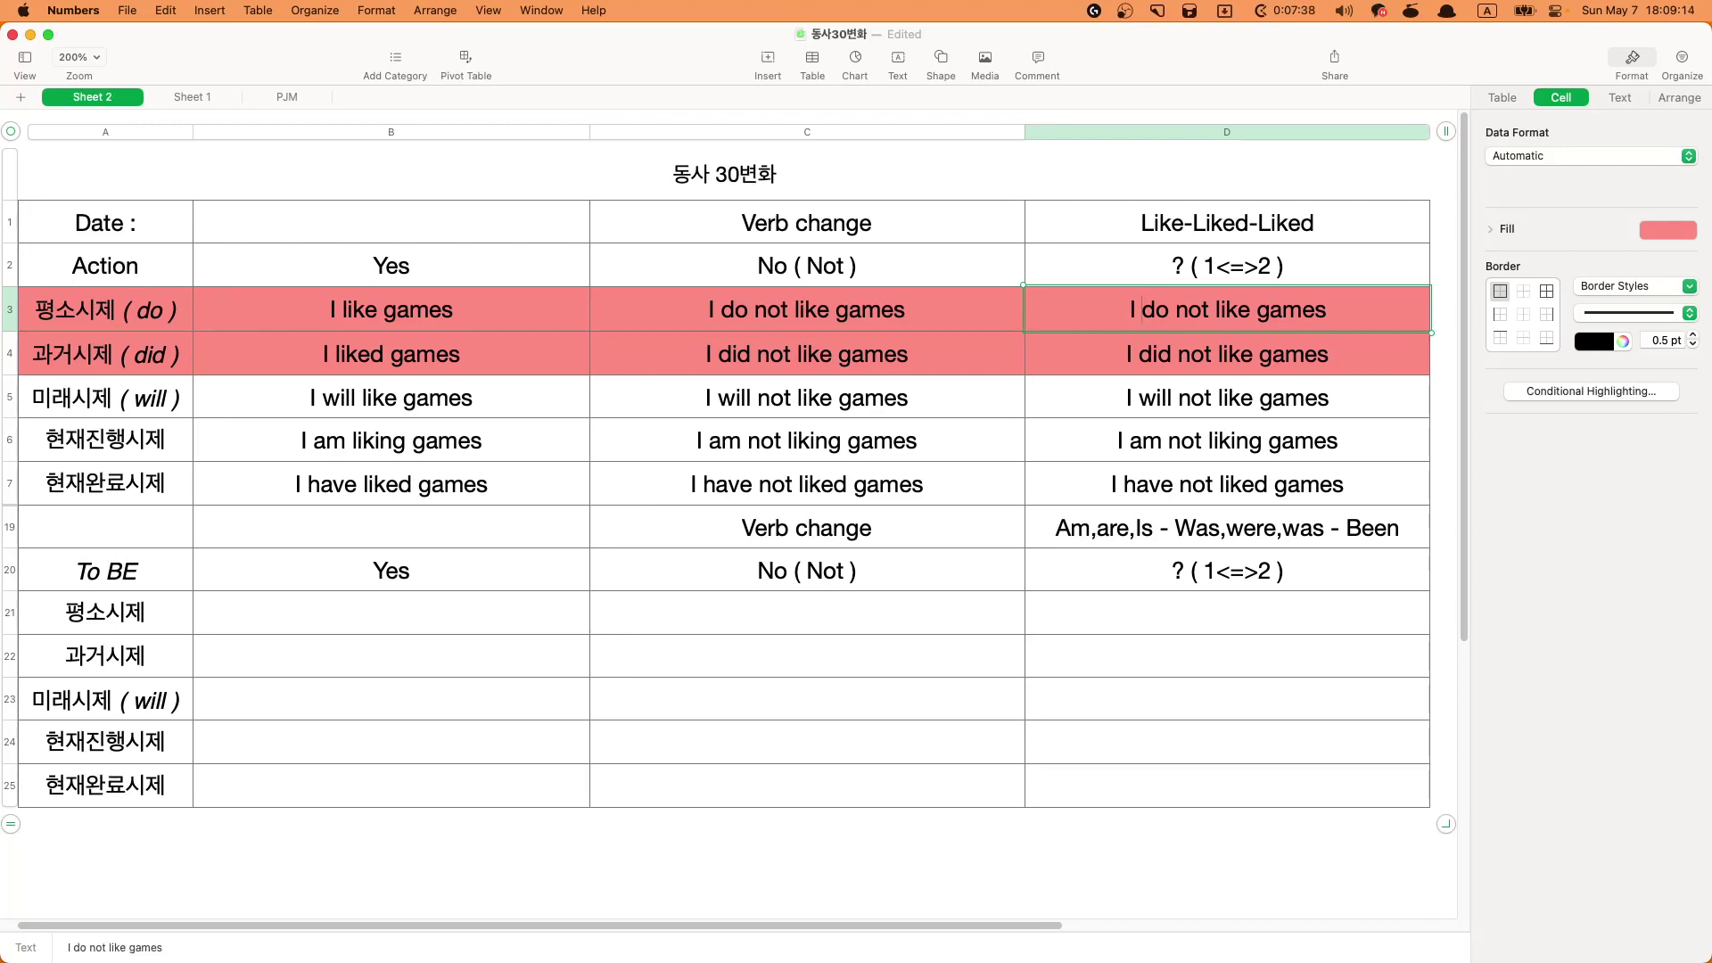
{"action": "left_click", "coordinate": [1156, 310]}
{"action": "key", "text": "BackSpace"}
{"action": "key", "text": "BackSpace"}
{"action": "type", "text": "I"}
{"action": "key", "text": "Delete"}
{"action": "key", "text": "Delete"}
{"action": "key", "text": "Delete"}
{"action": "key", "text": "Delete"}
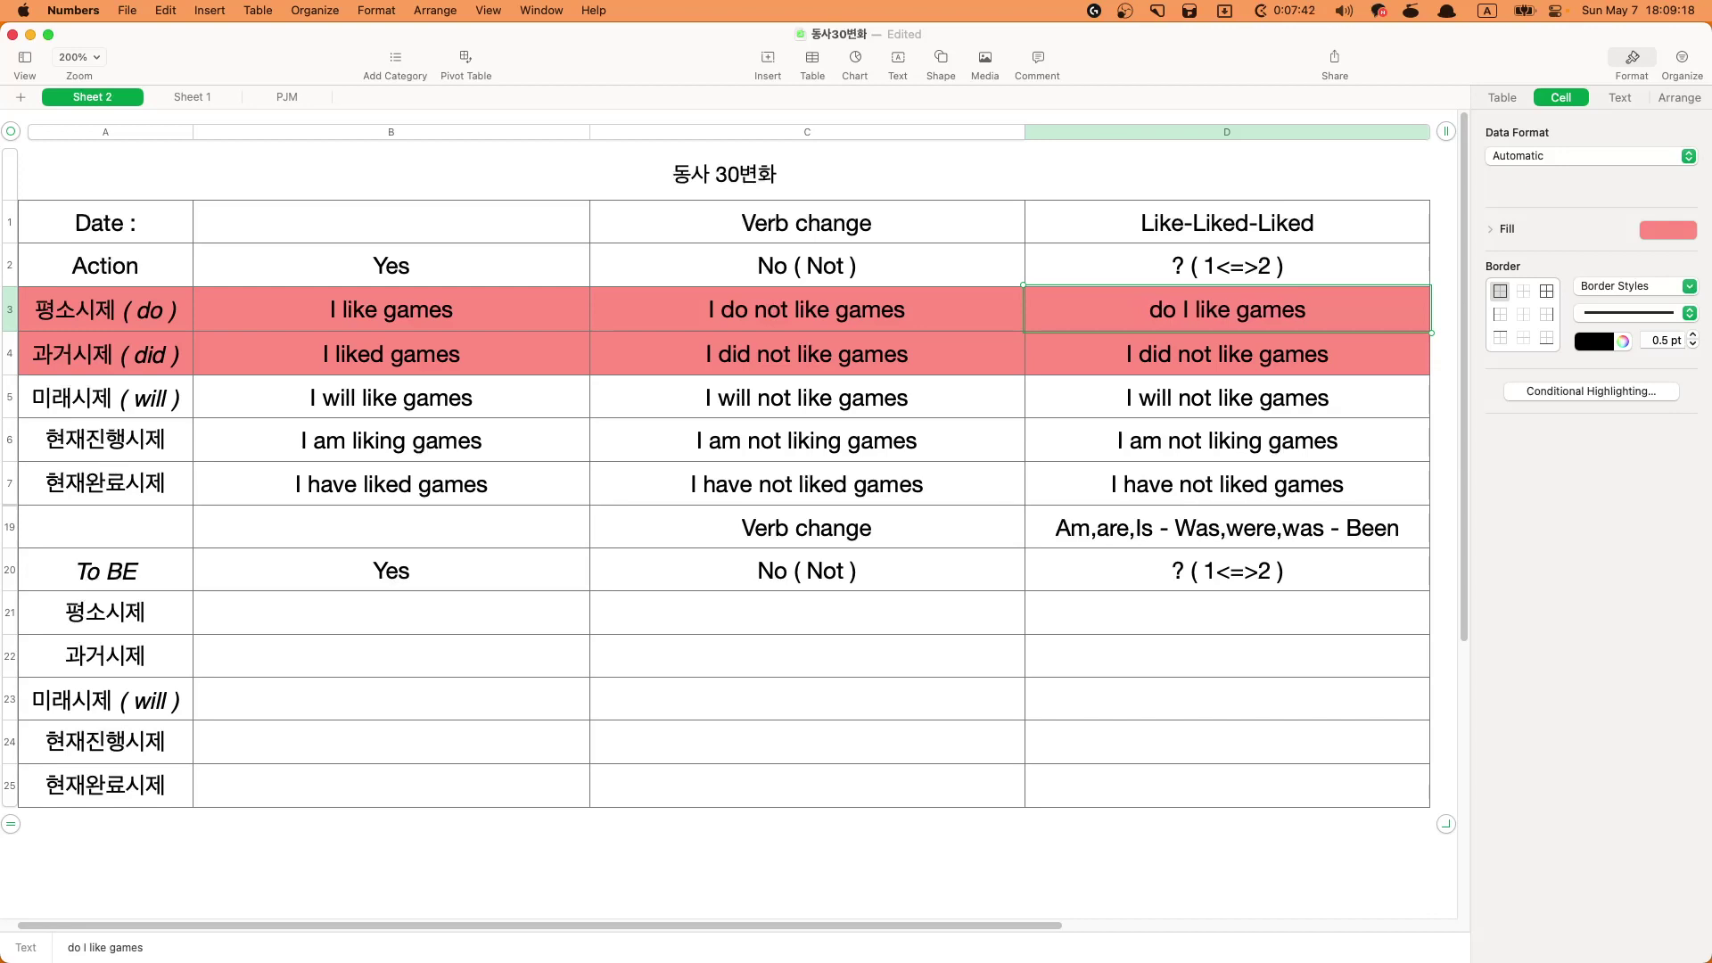
{"action": "type", "text": "?"}
{"action": "key", "text": "Return"}
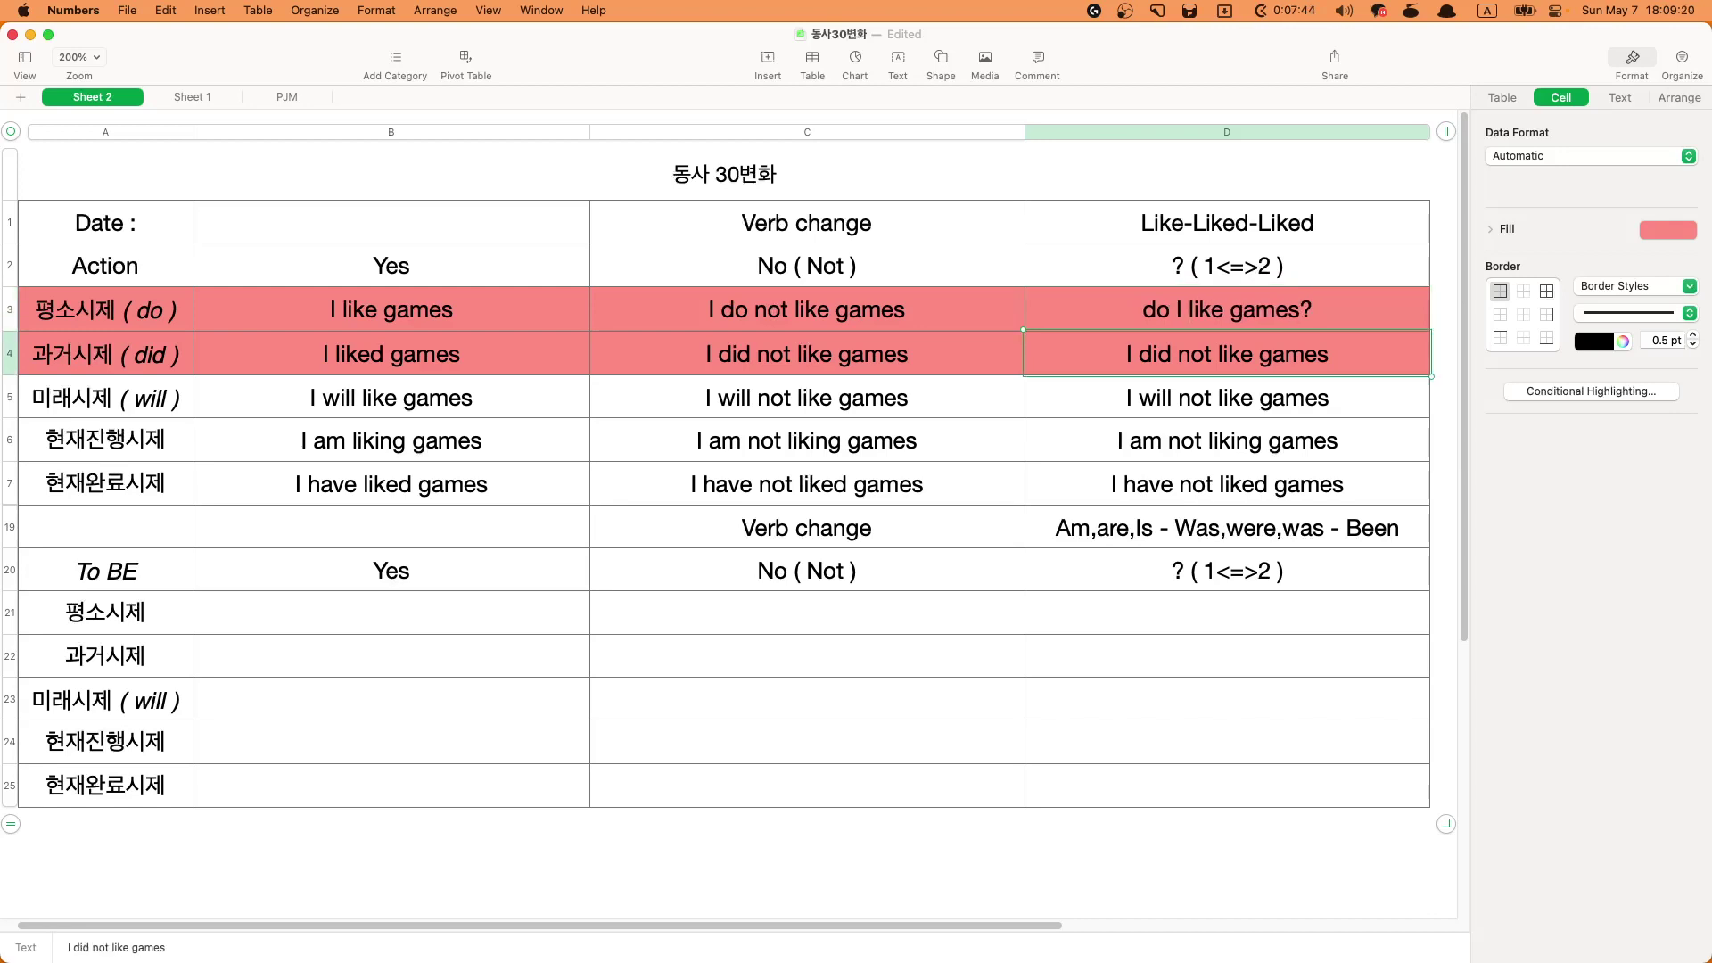
- Rewrite the ? ( 1<=>2 ) sentence of the 과거시제 (did) row as the question "did I like games?"
{"action": "left_click", "coordinate": [1159, 357]}
{"action": "key", "text": "BackSpace"}
{"action": "key", "text": "BackSpace"}
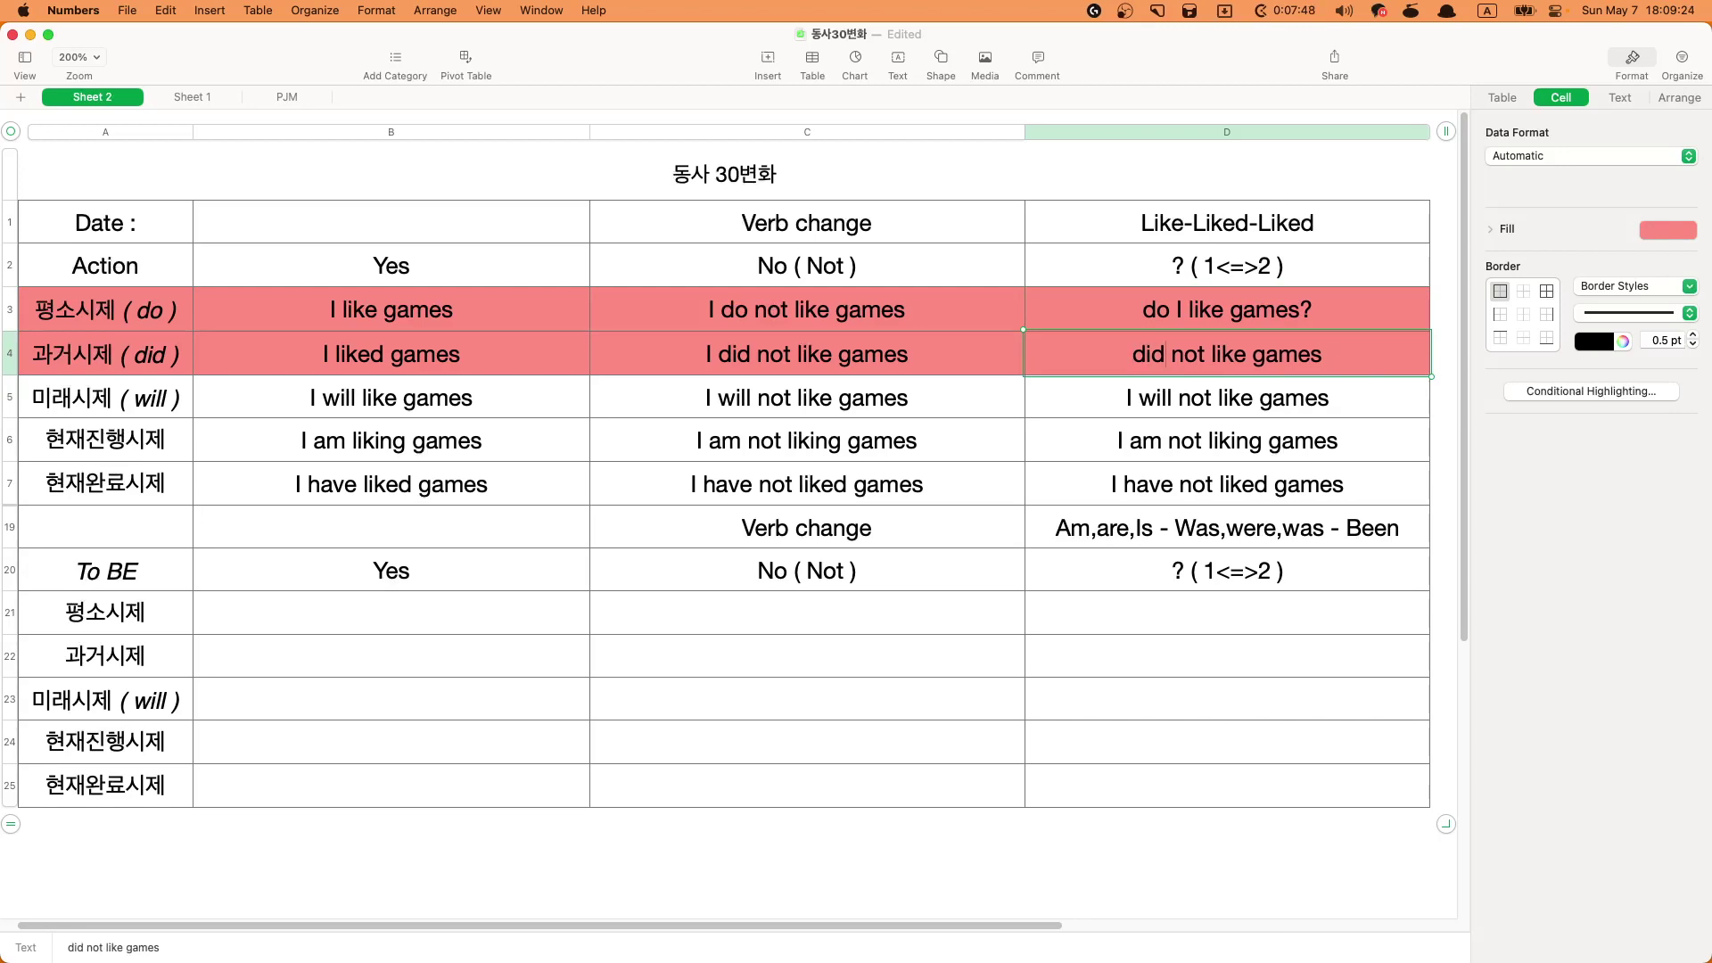
{"action": "type", "text": "I"}
{"action": "key", "text": "Delete"}
{"action": "key", "text": "Delete"}
{"action": "key", "text": "Delete"}
{"action": "key", "text": "Delete"}
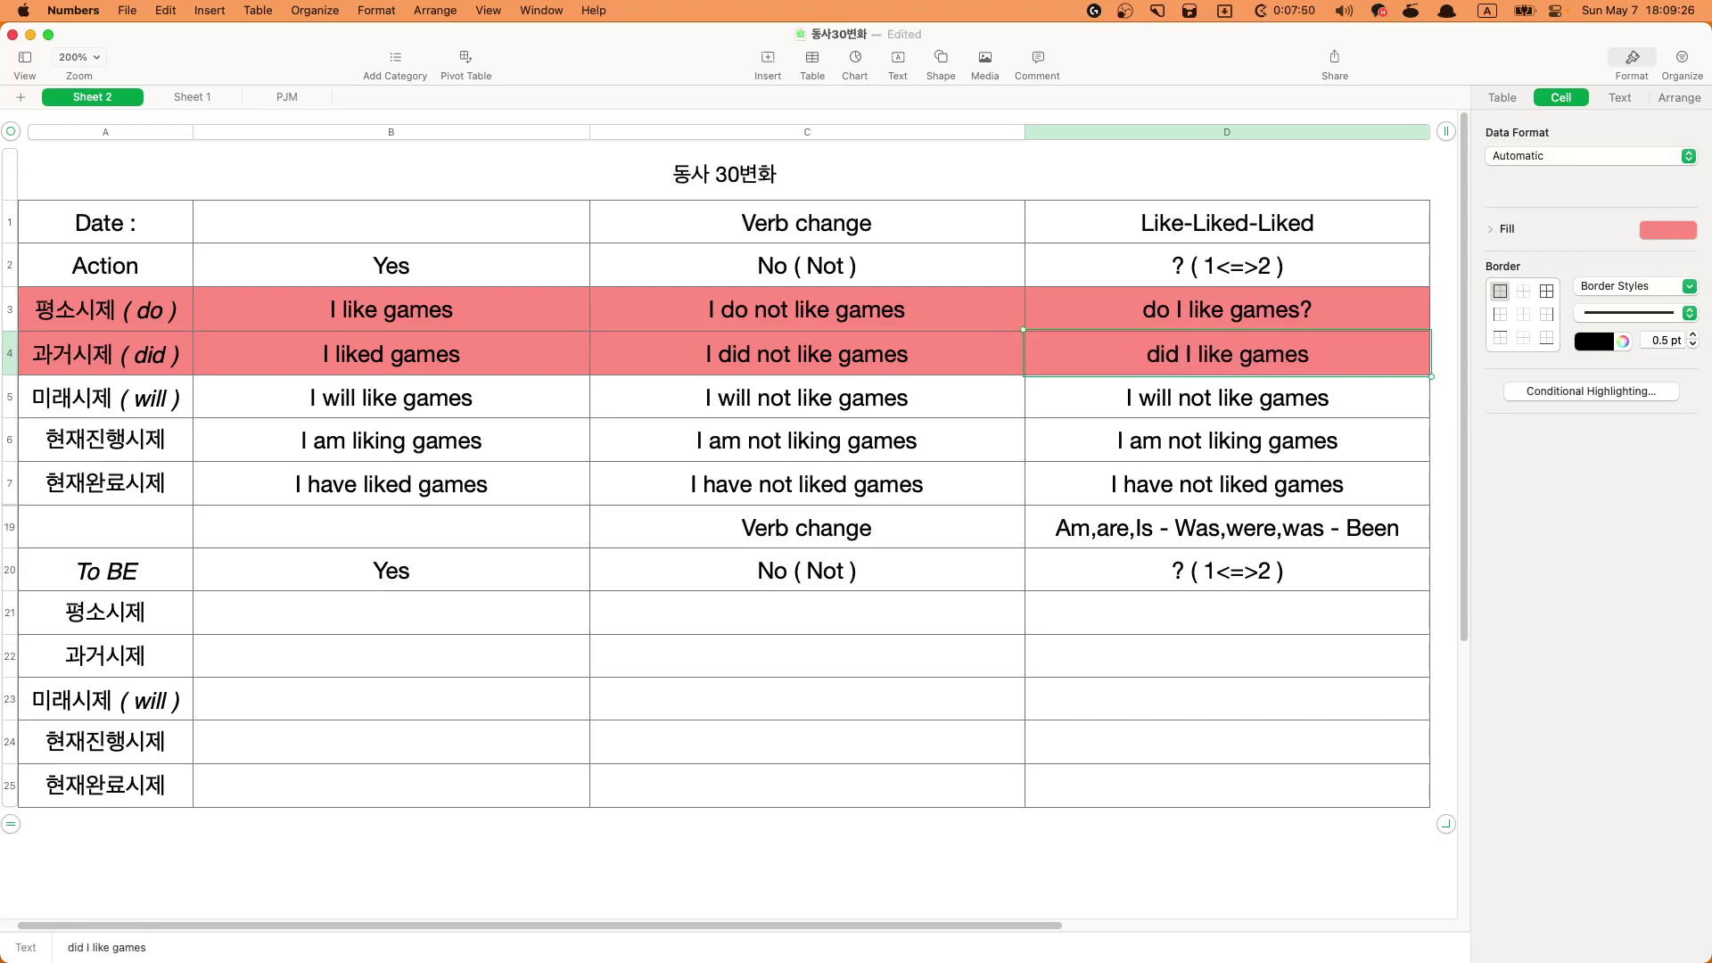
{"action": "type", "text": "?"}
{"action": "key", "text": "Return"}
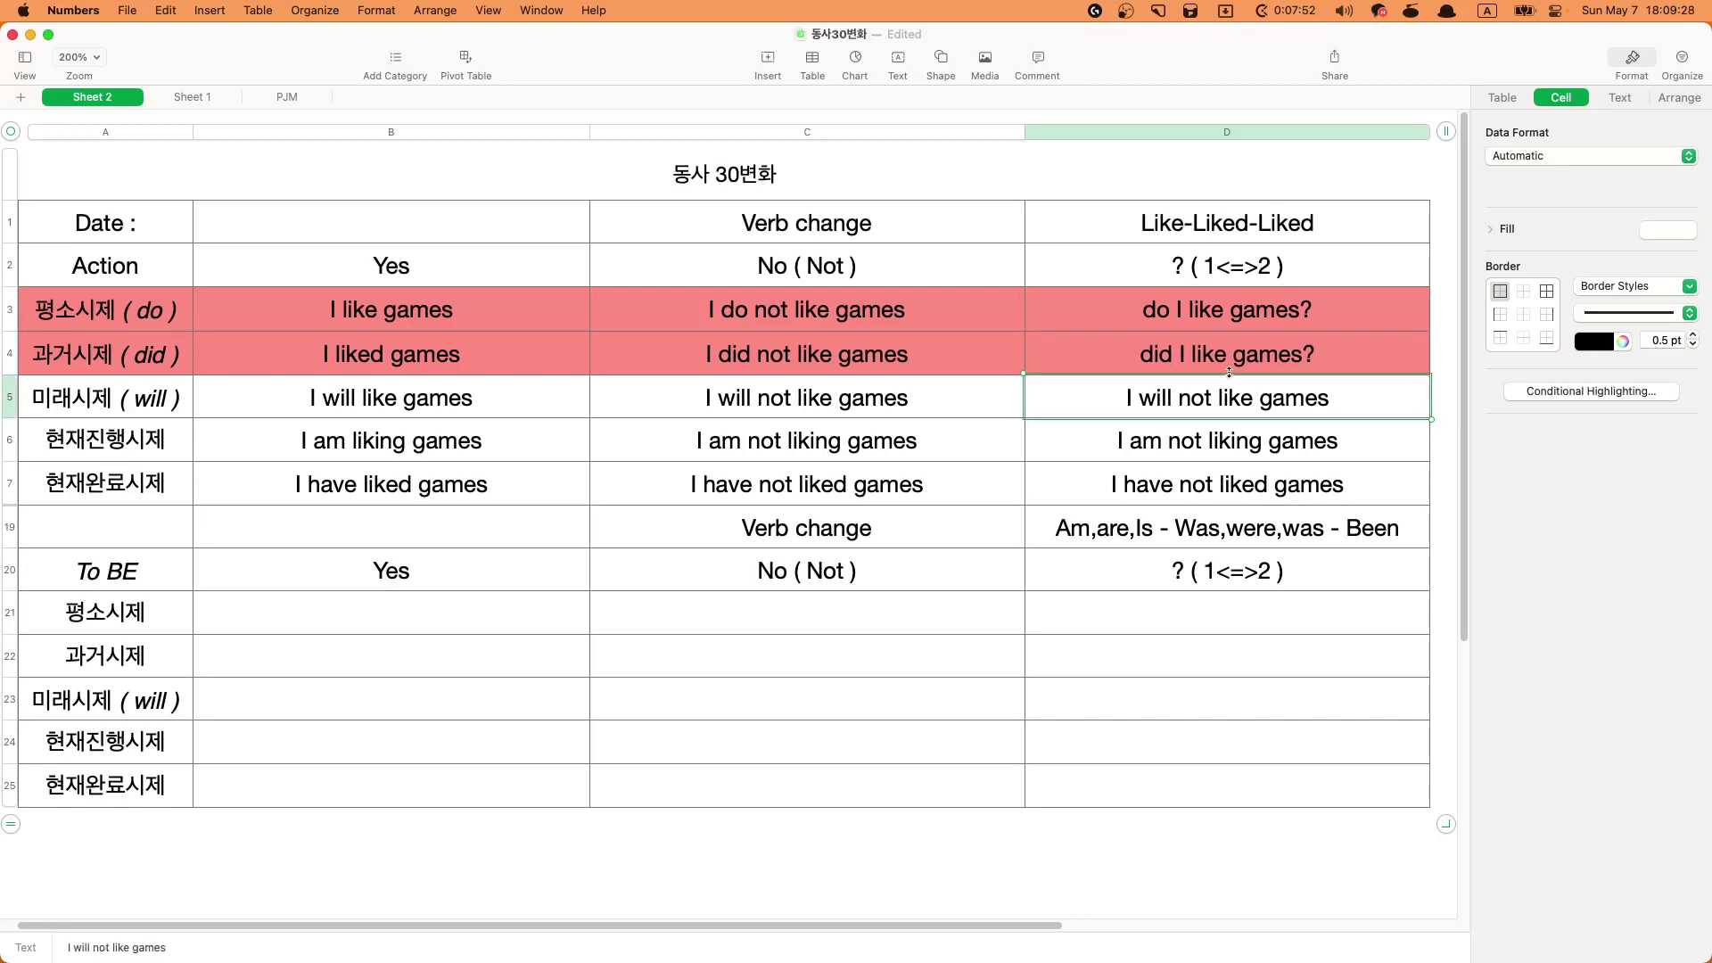
- Turn the ? ( 1<=>2 ) sentence of the Action block's 미래시제 (will) row into "will I like games?"
{"action": "left_click", "coordinate": [1253, 403]}
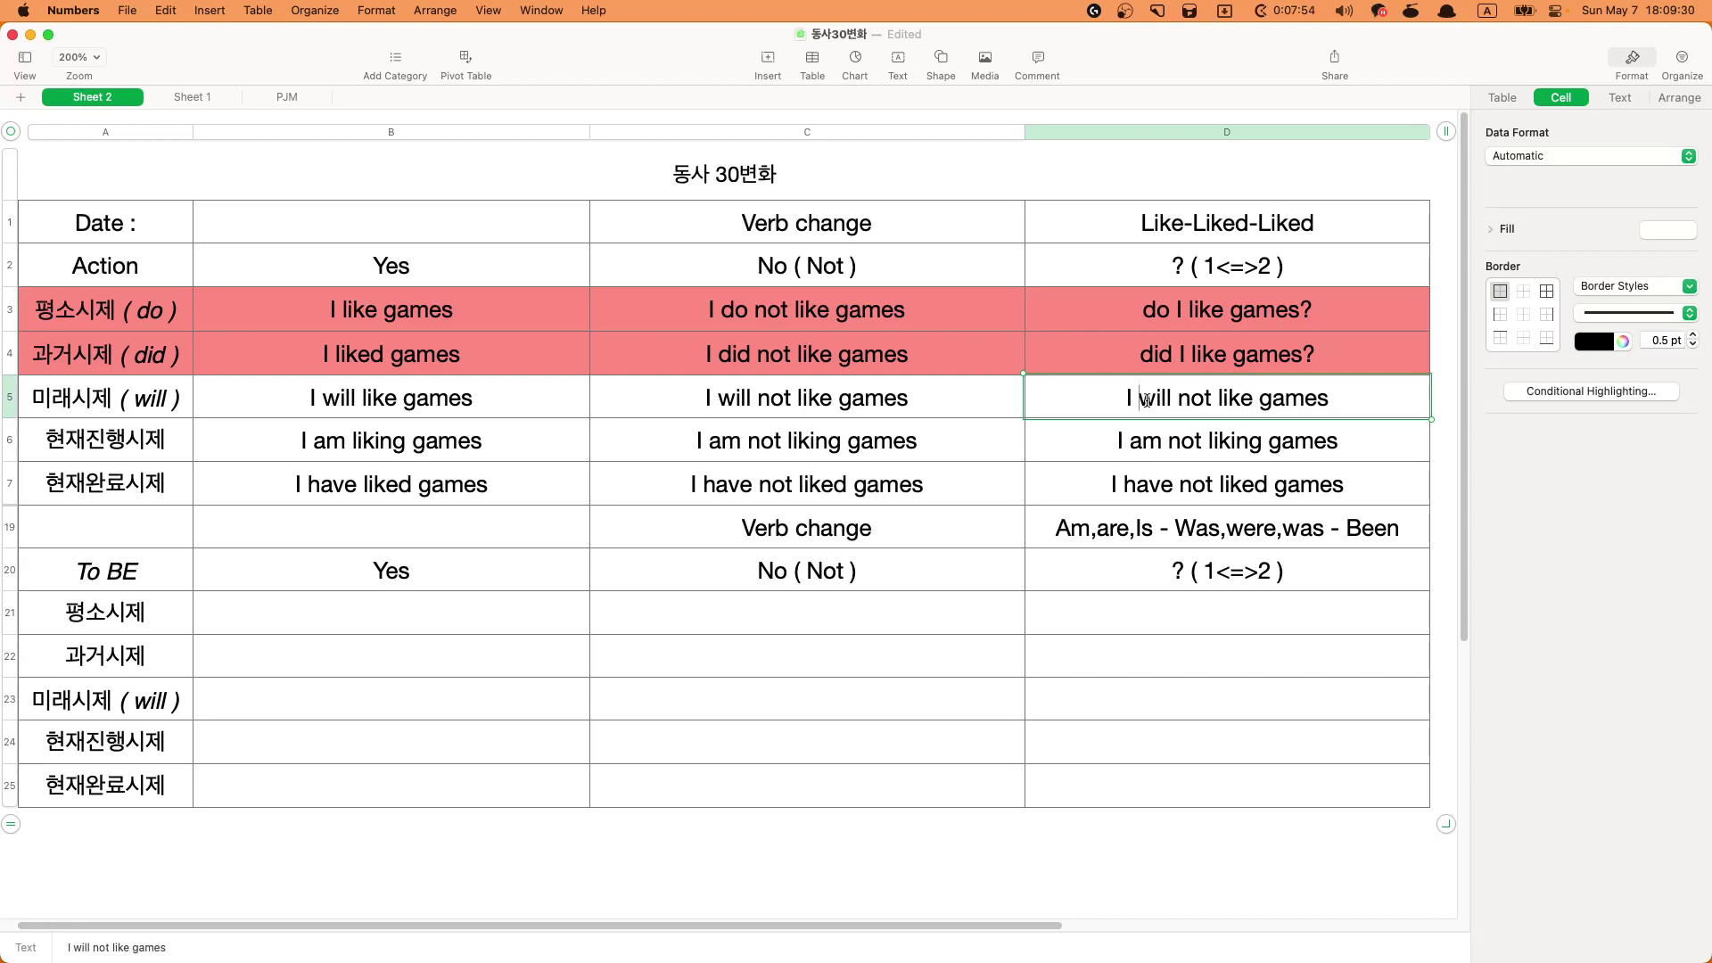
{"action": "key", "text": "BackSpace"}
{"action": "key", "text": "BackSpace"}
{"action": "type", "text": "I"}
{"action": "type", "text": "?"}
{"action": "key", "text": "Left"}
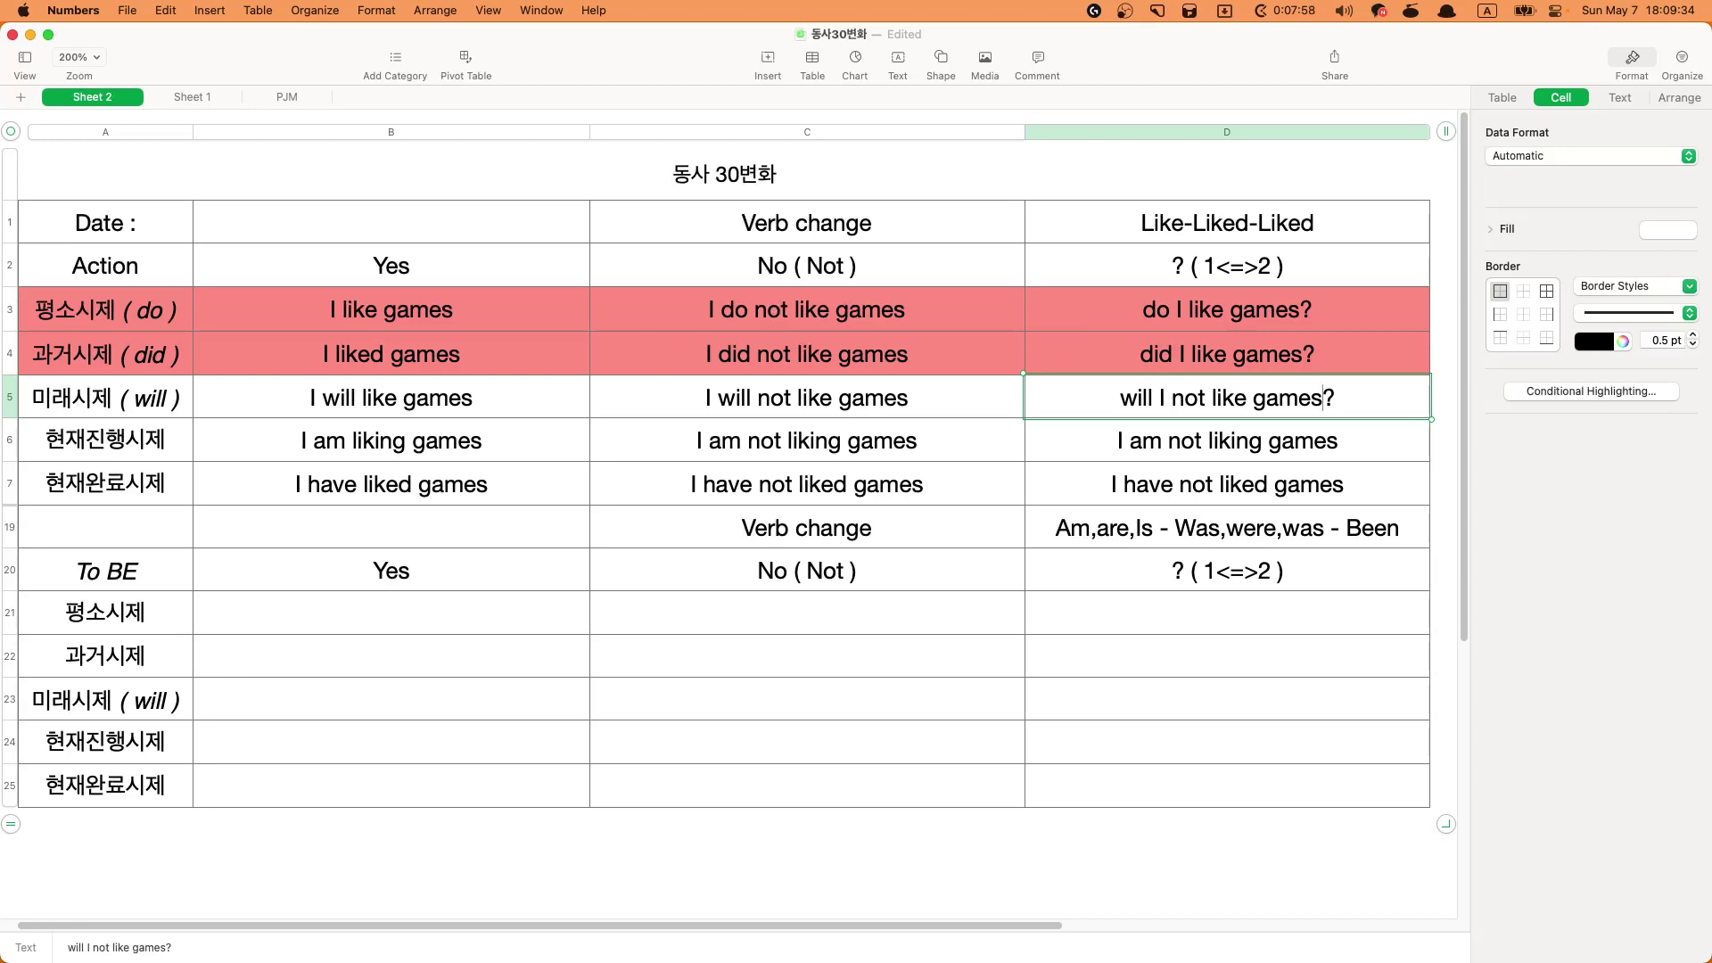
{"action": "key", "text": "BackSpace"}
{"action": "key", "text": "BackSpace"}
{"action": "key", "text": "BackSpace"}
{"action": "key", "text": "BackSpace"}
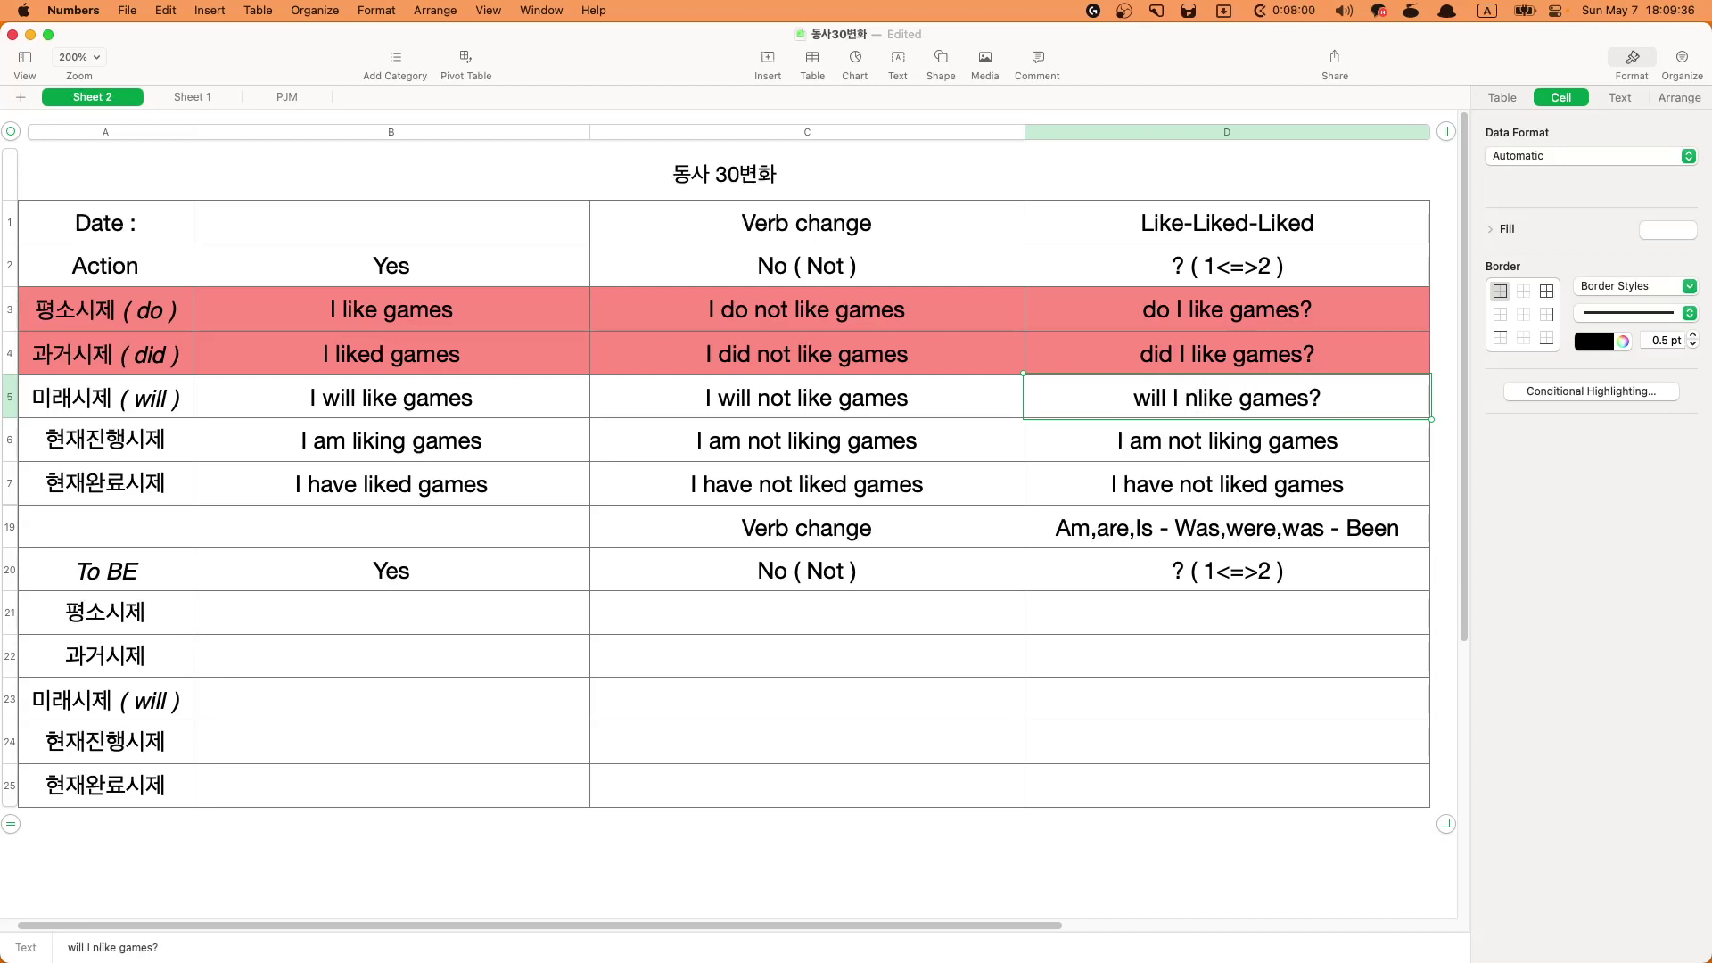
{"action": "key", "text": "Return"}
- Turn the ? ( 1<=>2 ) sentence of the Action block's 현재진행시제 row into "am I liking games?"
{"action": "scroll", "coordinate": [1127, 328], "scroll_direction": "left", "scroll_amount": 1}
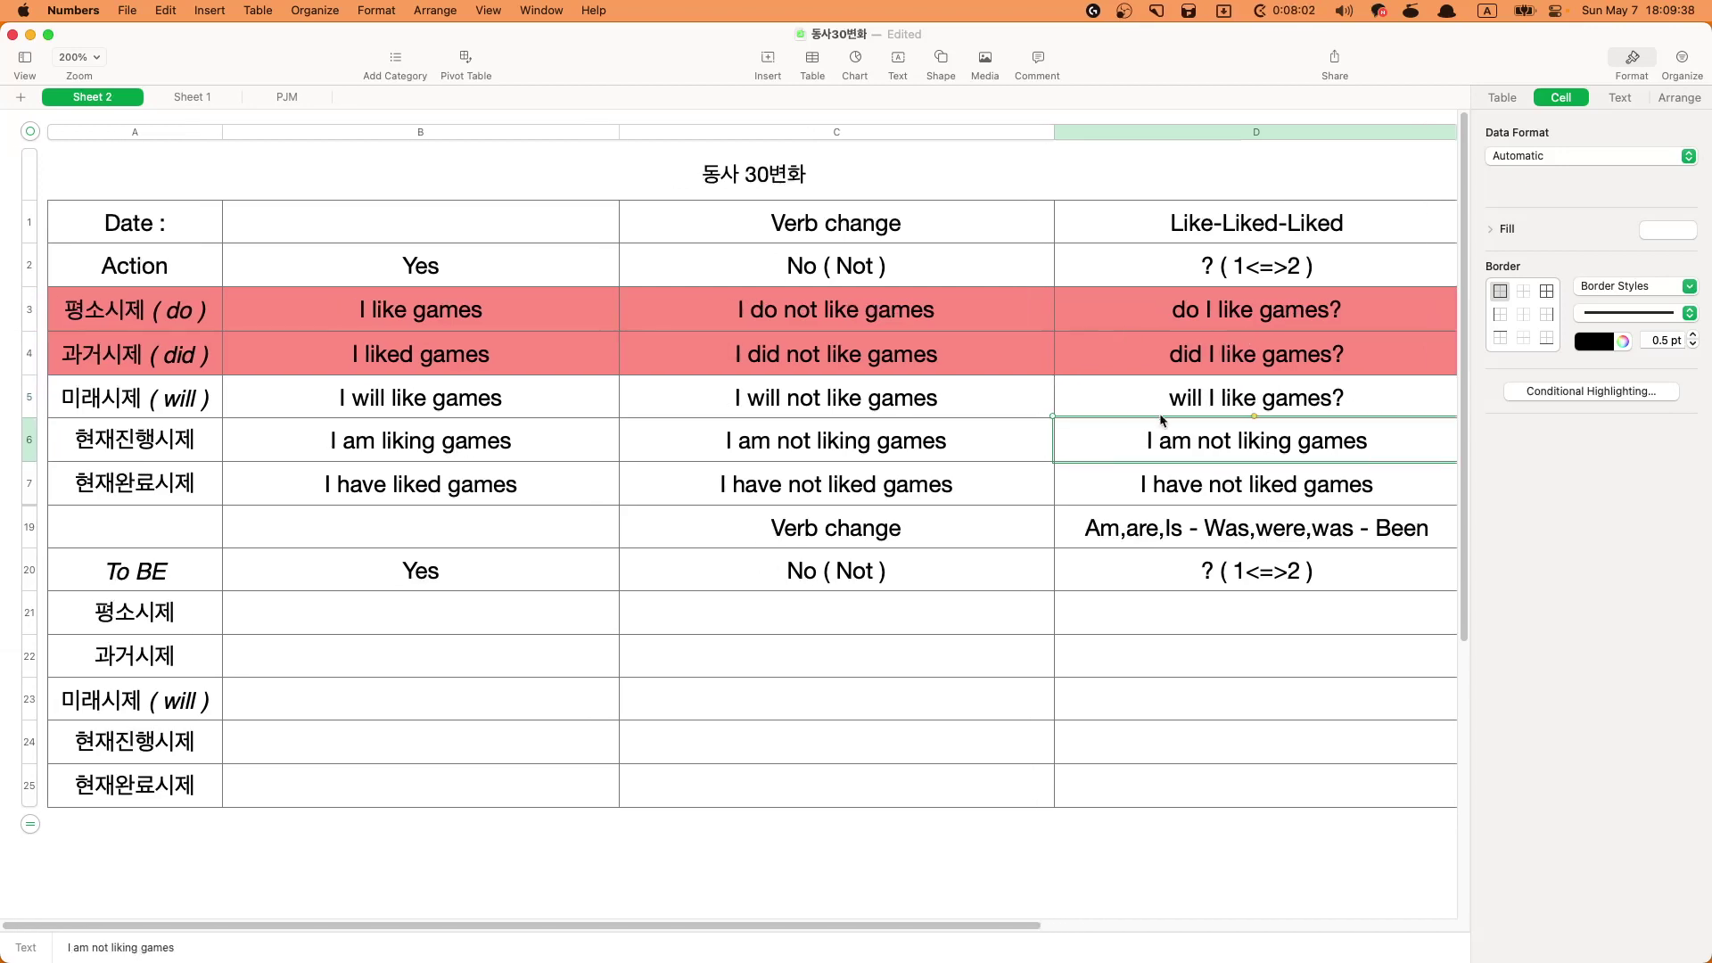
{"action": "scroll", "coordinate": [1142, 384], "scroll_direction": "right", "scroll_amount": 1}
{"action": "left_click", "coordinate": [1157, 441]}
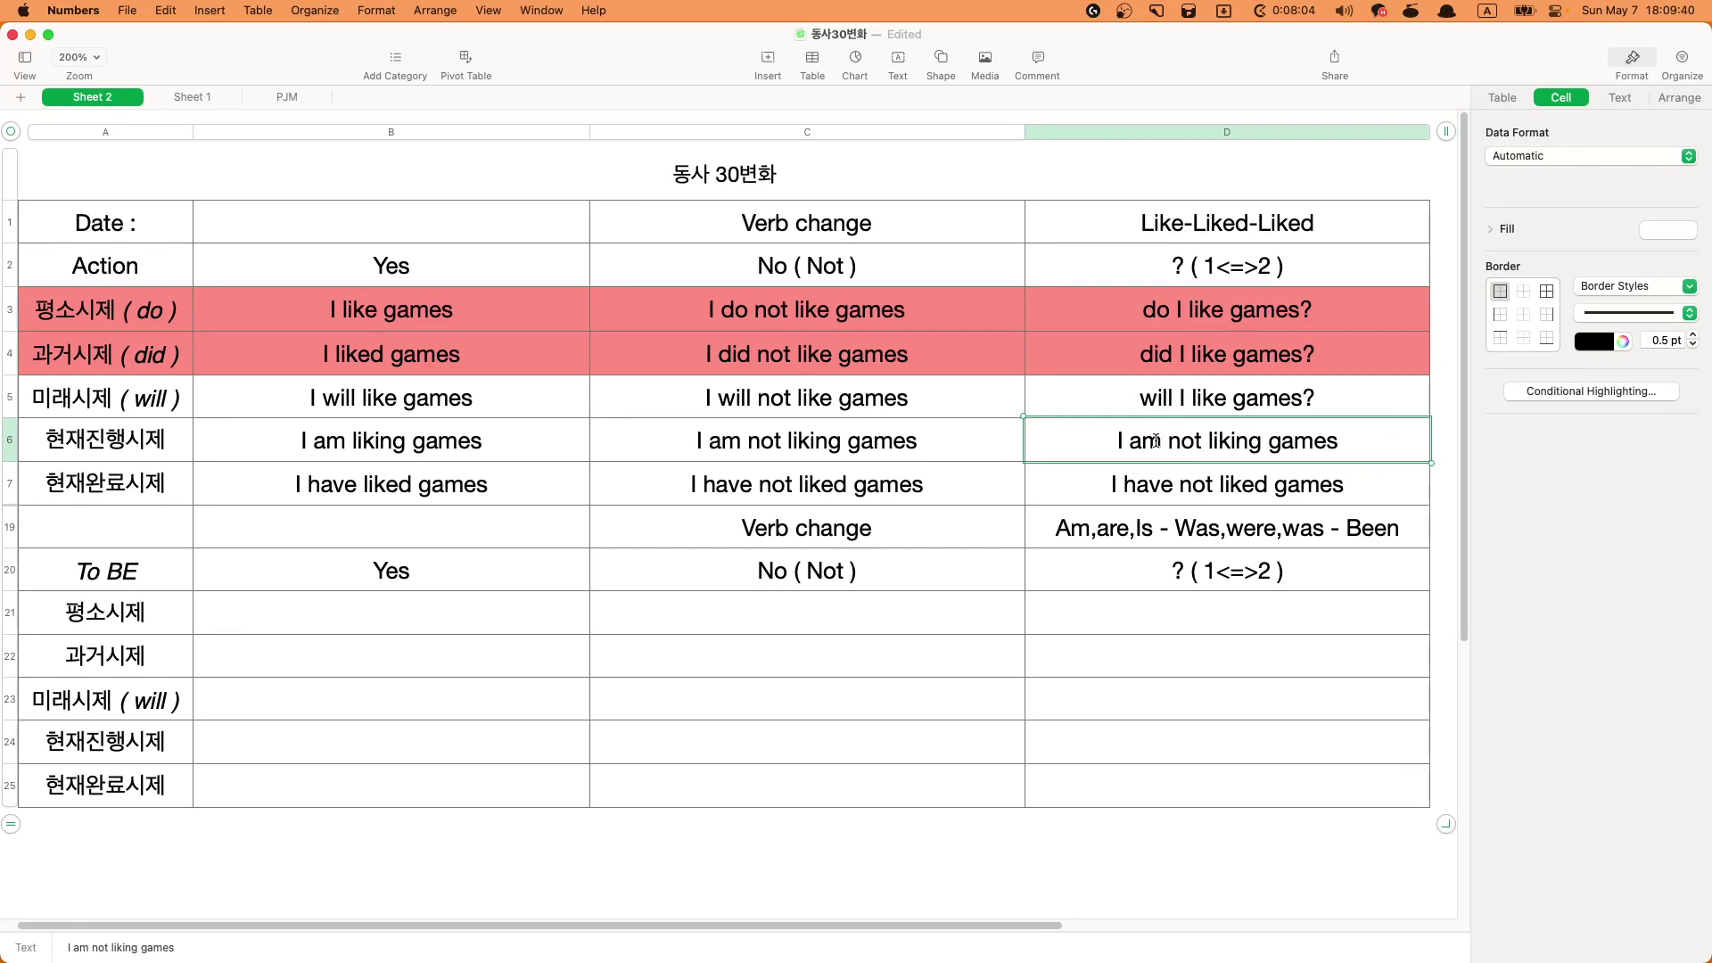
{"action": "key", "text": "BackSpace"}
{"action": "key", "text": "BackSpace"}
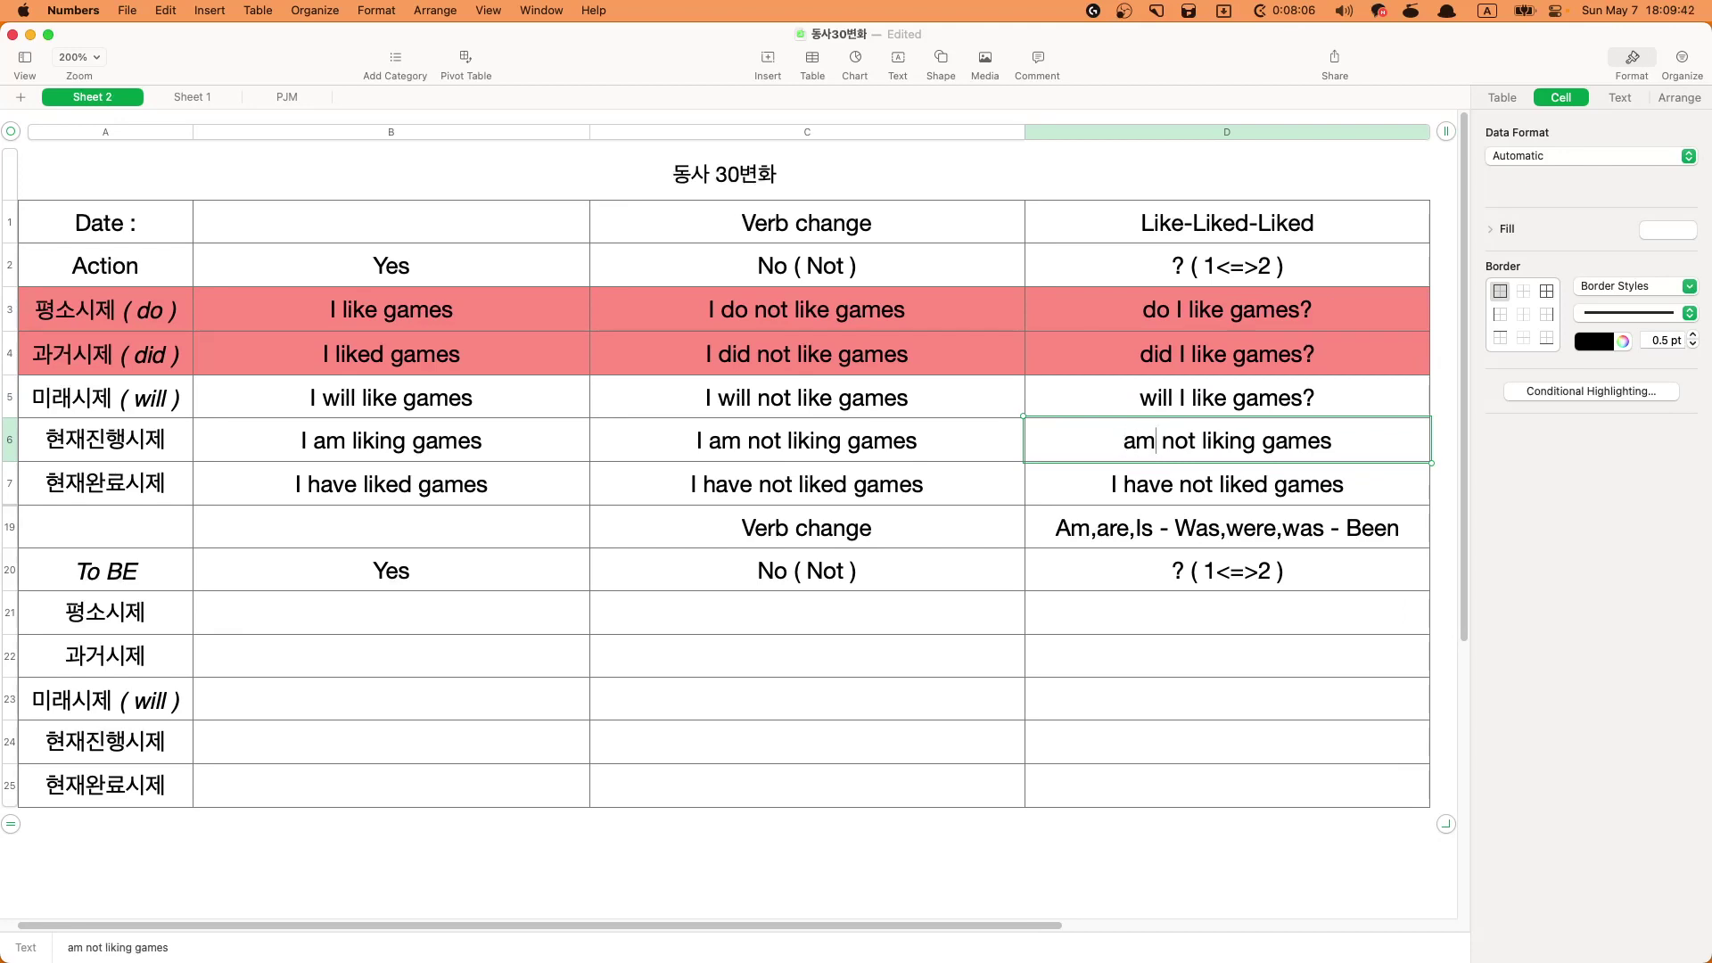
{"action": "type", "text": "I"}
{"action": "key", "text": "BackSpace"}
{"action": "key", "text": "Delete"}
{"action": "key", "text": "Delete"}
{"action": "key", "text": "Delete"}
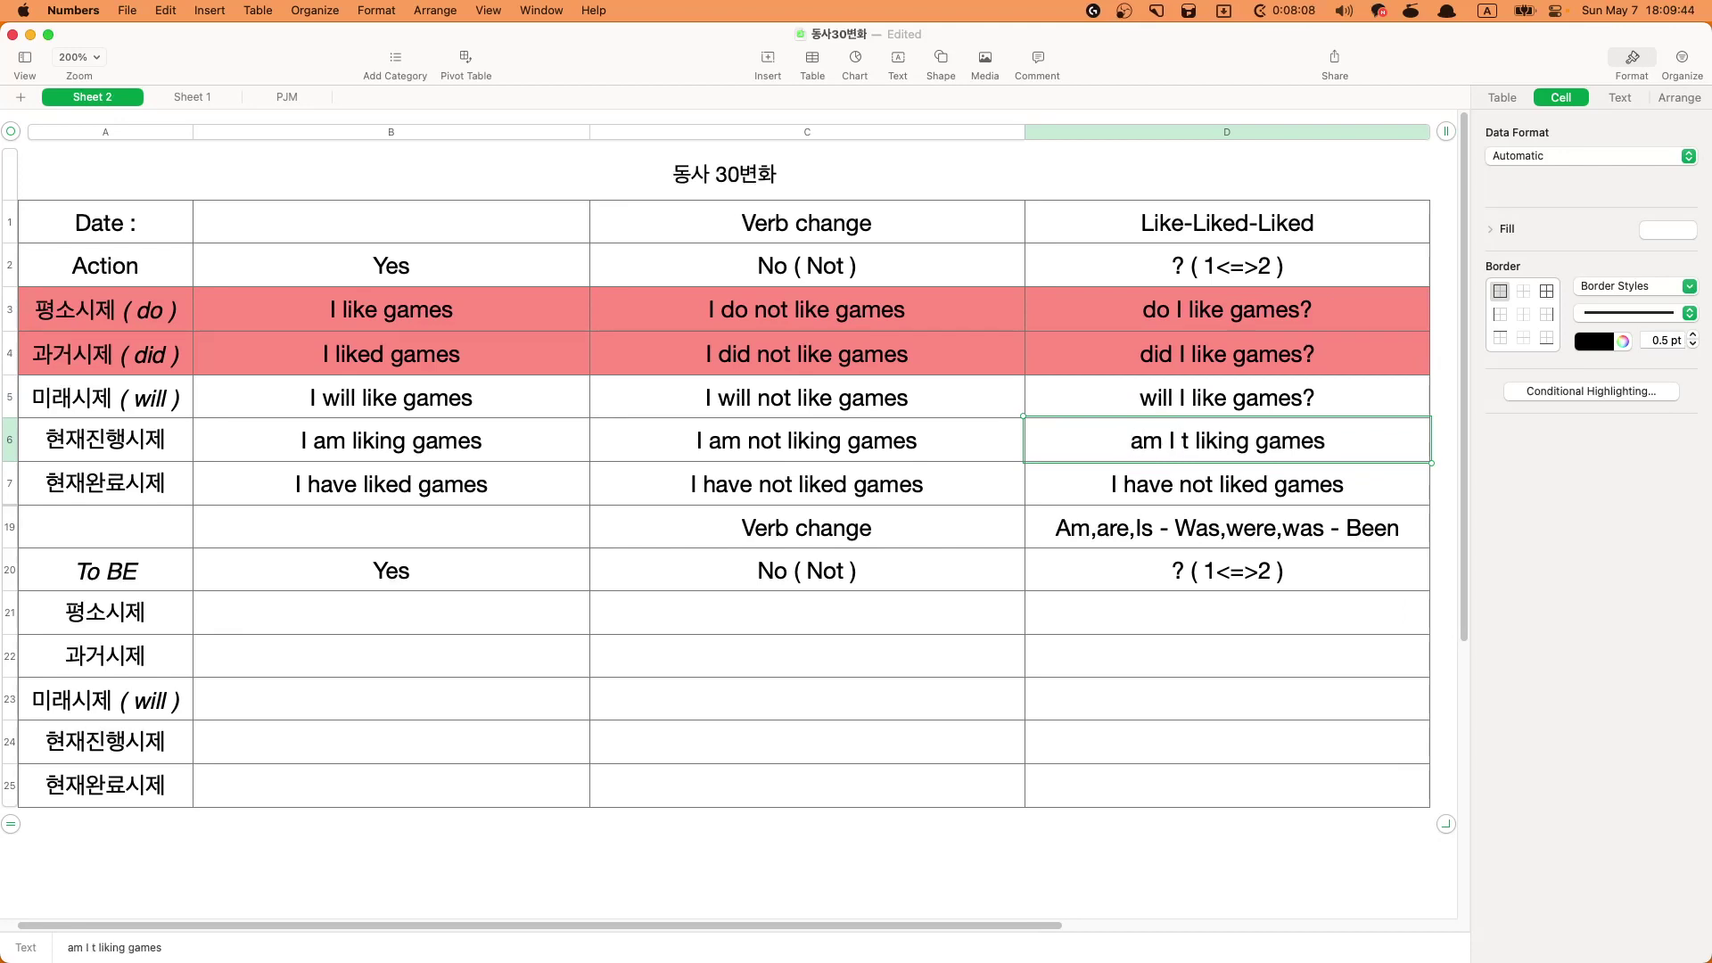
{"action": "type", "text": "?"}
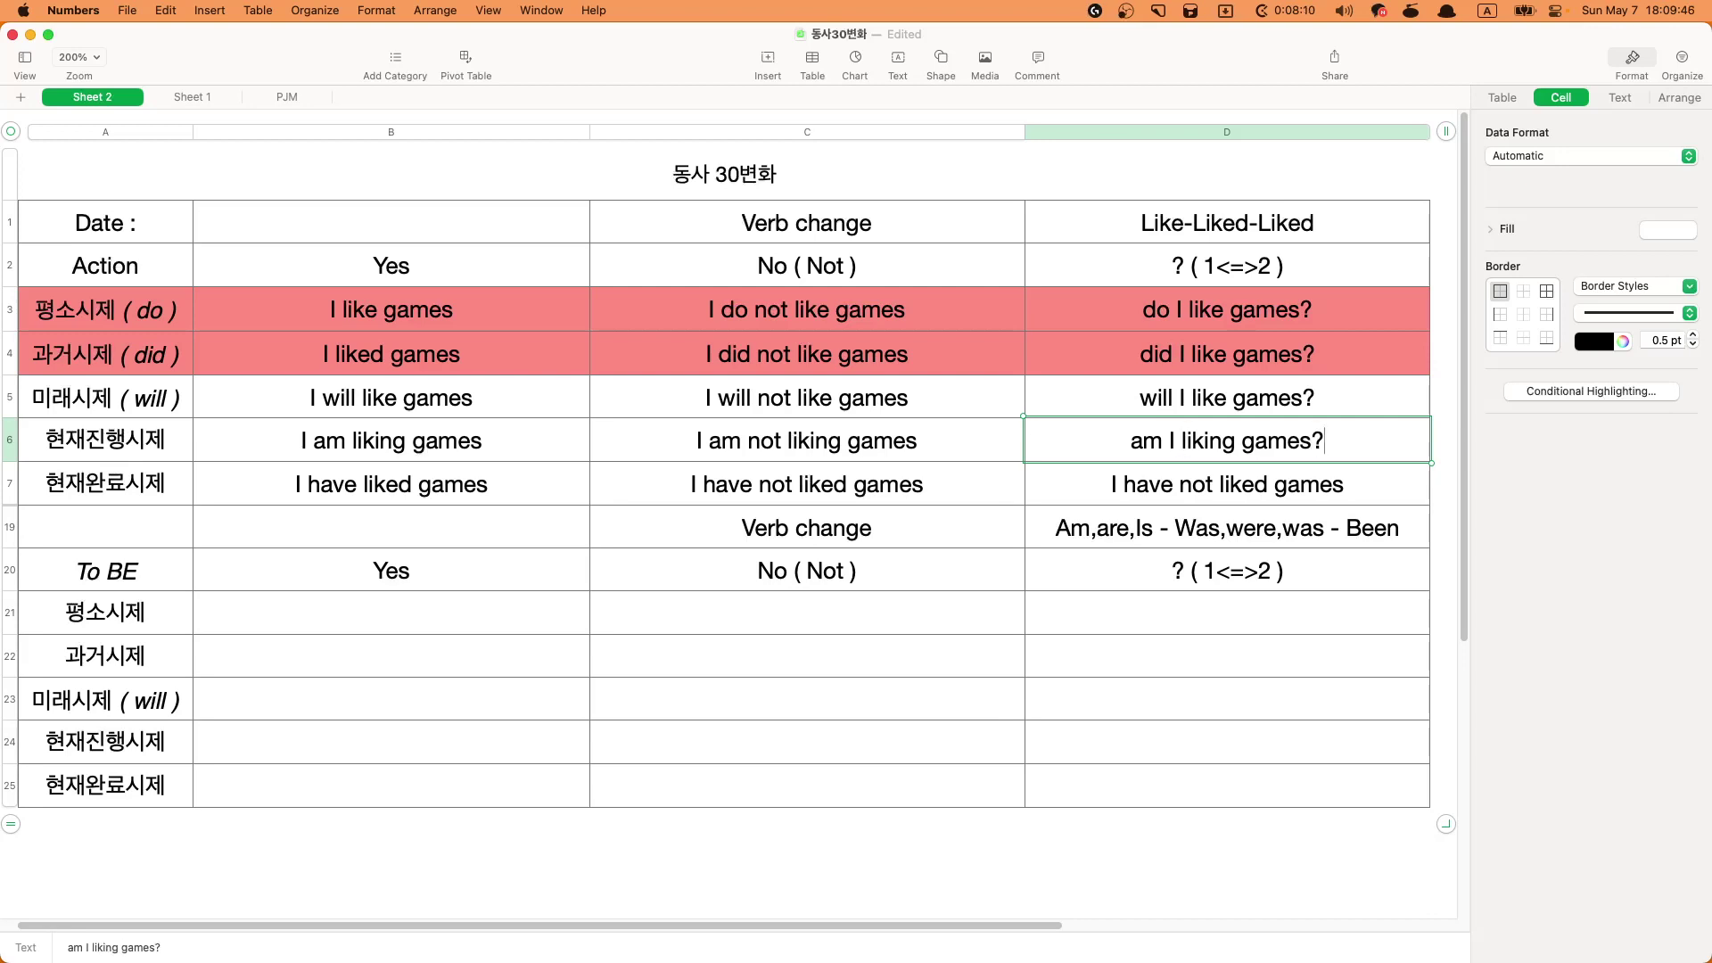
{"action": "key", "text": "Return"}
- Turn the ? ( 1<=>2 ) sentence of the Action block's 현재완료시제 row into "have I liked games?"
{"action": "left_click", "coordinate": [1125, 484]}
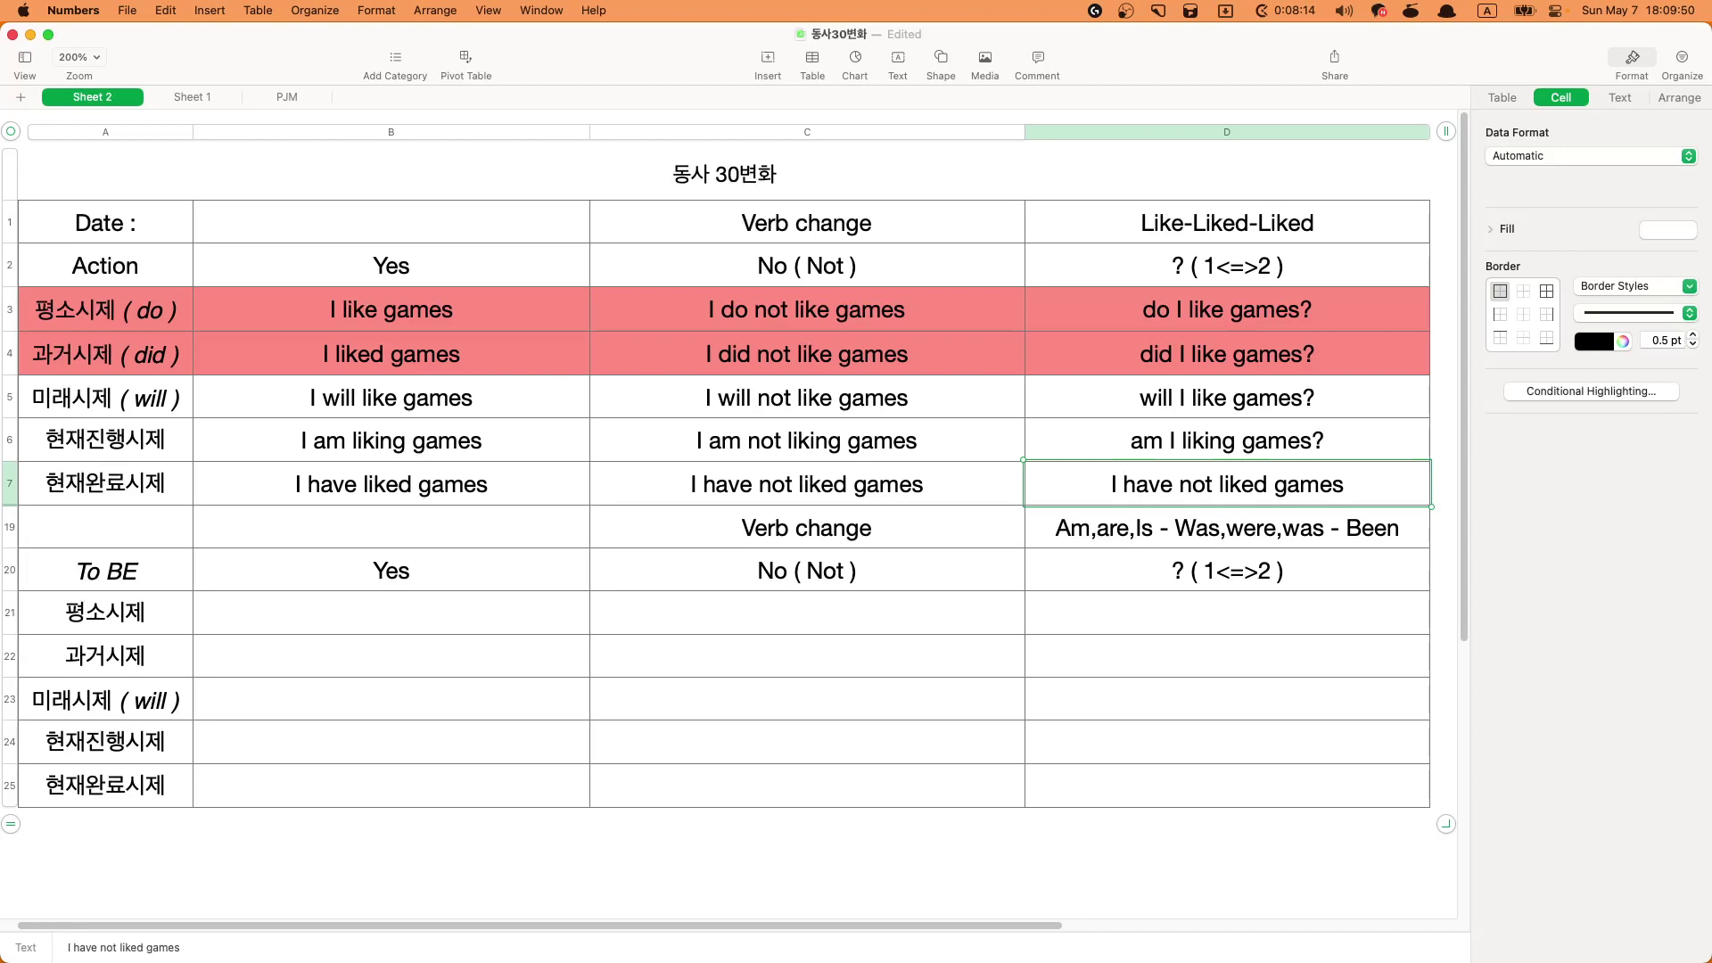
{"action": "key", "text": "BackSpace"}
{"action": "key", "text": "BackSpace"}
{"action": "key", "text": "Right"}
{"action": "type", "text": "I"}
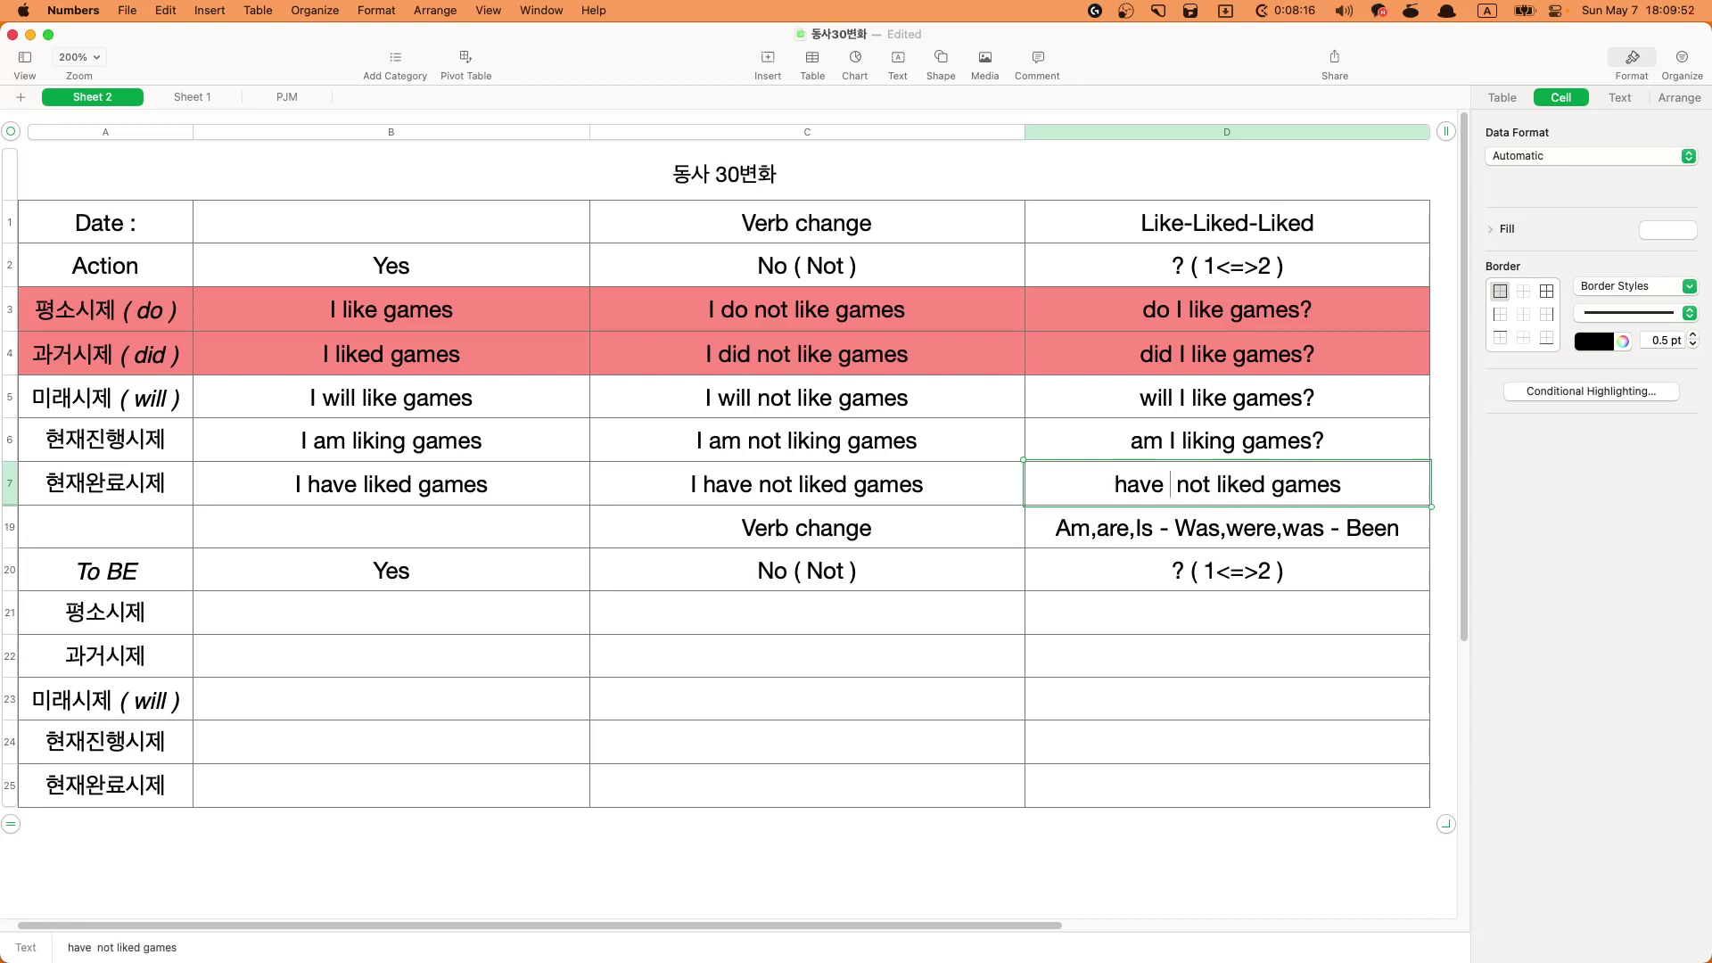
{"action": "key", "text": "Delete"}
{"action": "key", "text": "Delete"}
{"action": "key", "text": "Delete"}
{"action": "key", "text": "Delete"}
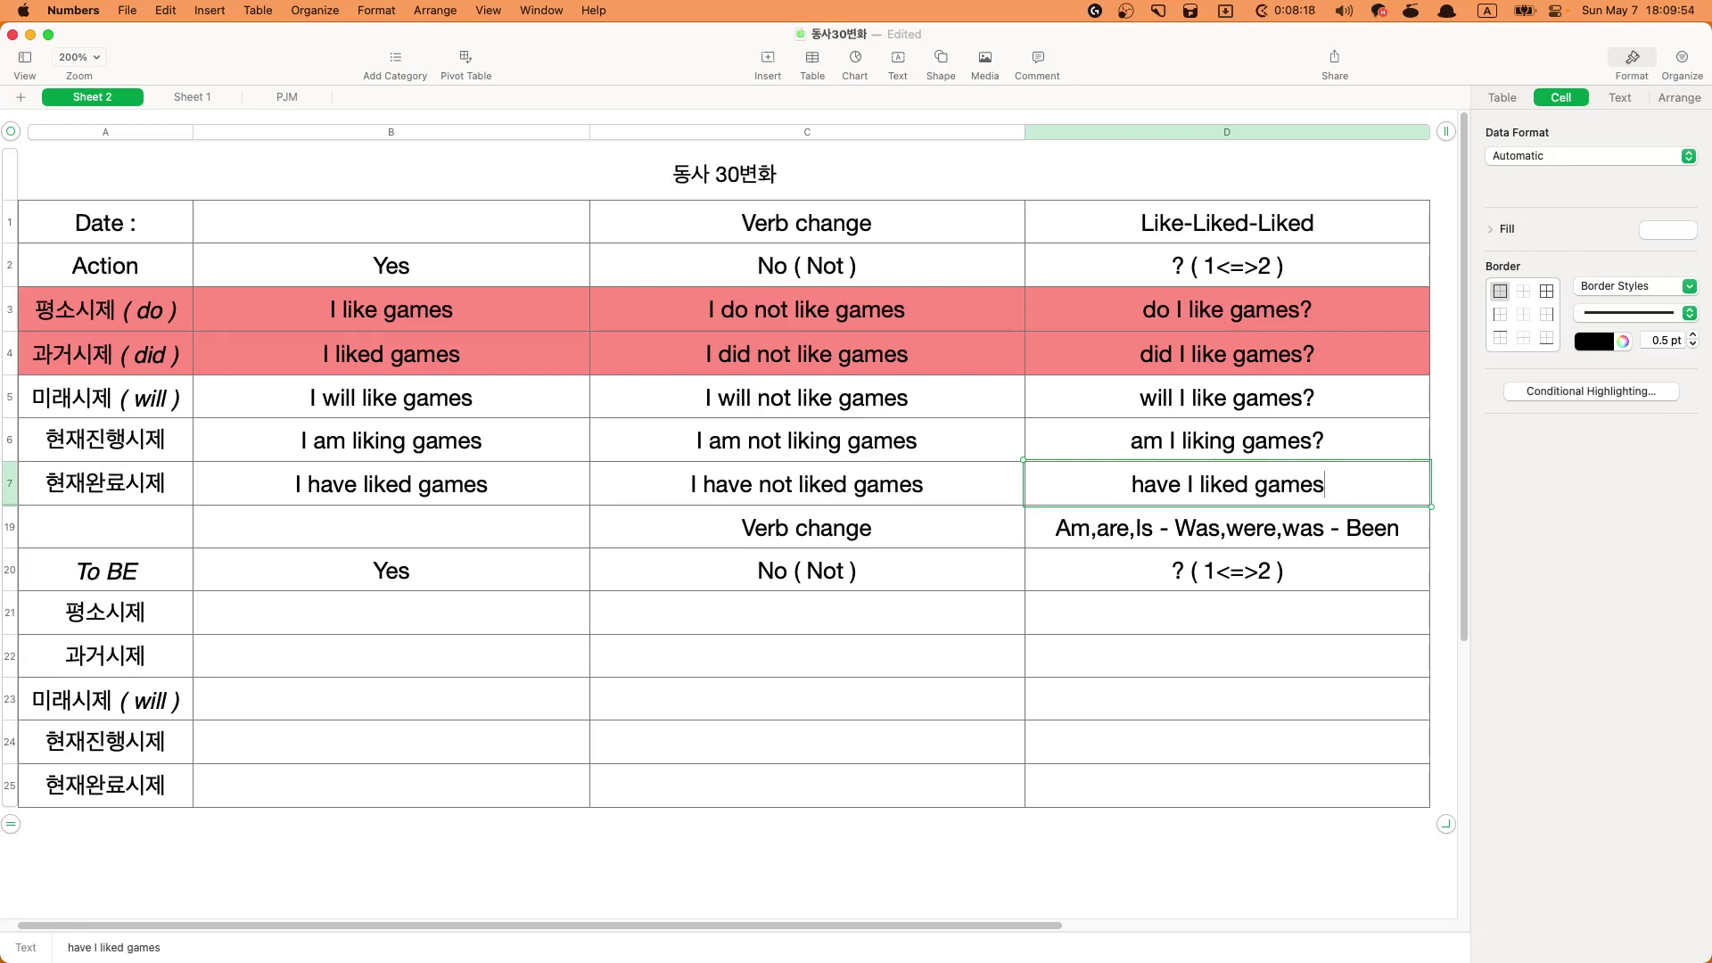
{"action": "type", "text": "?"}
{"action": "key", "text": "Return"}
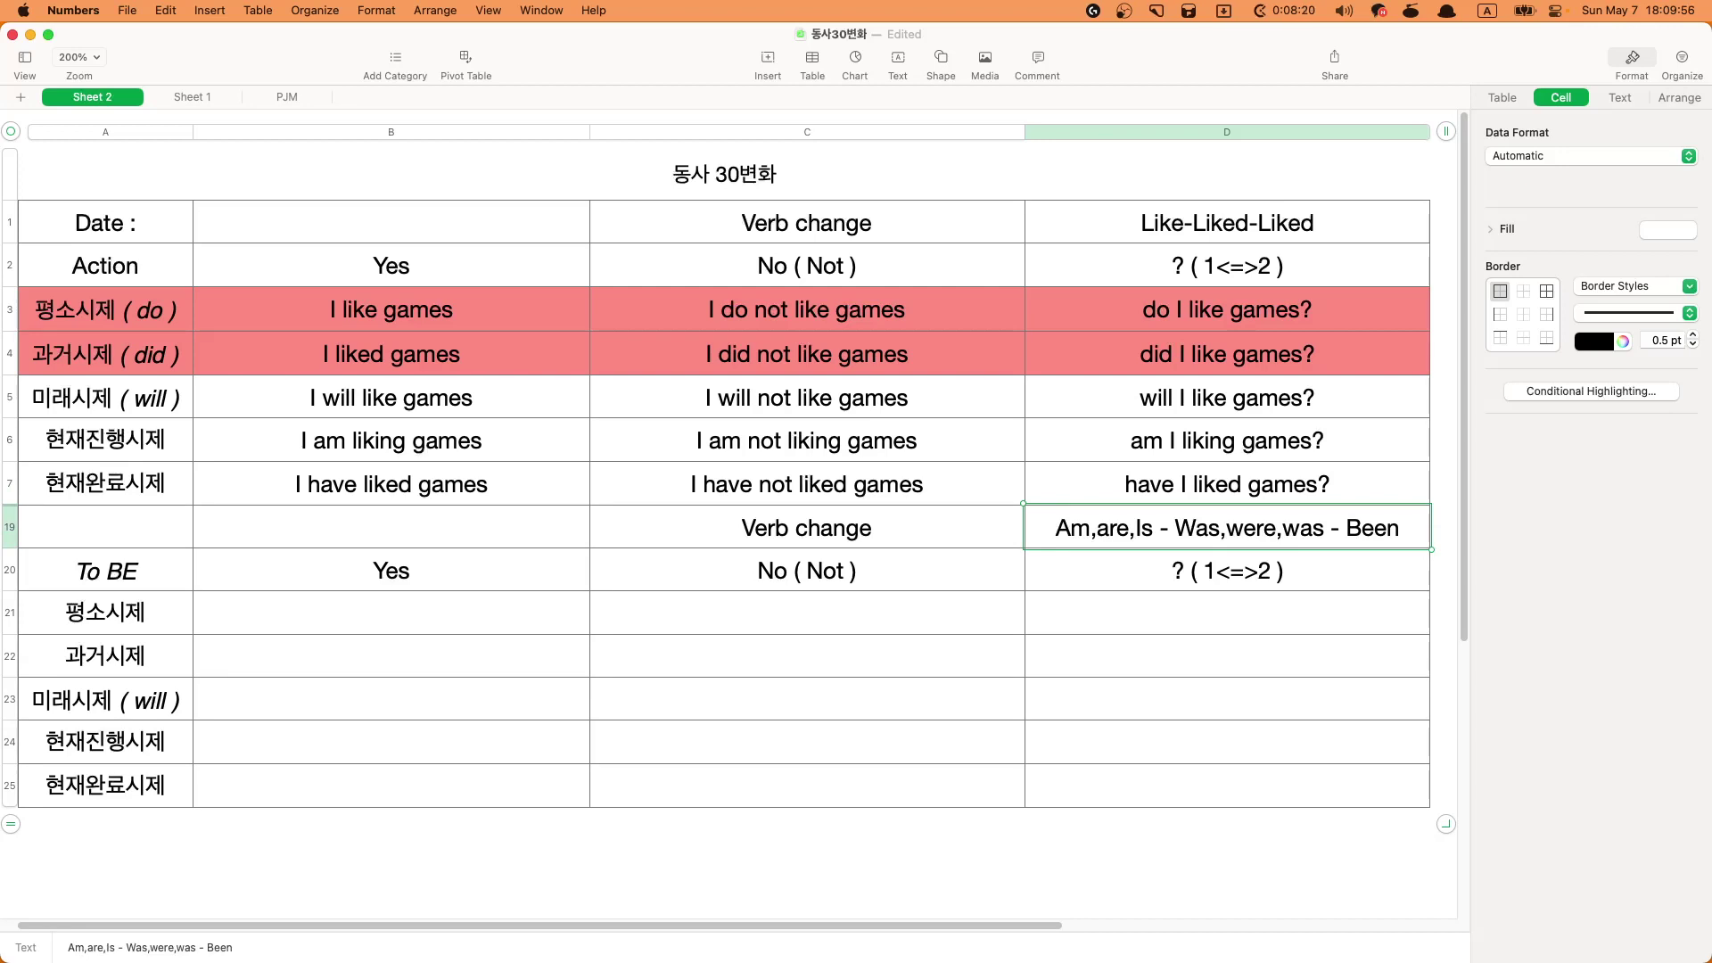
{"action": "left_click", "coordinate": [1192, 496]}
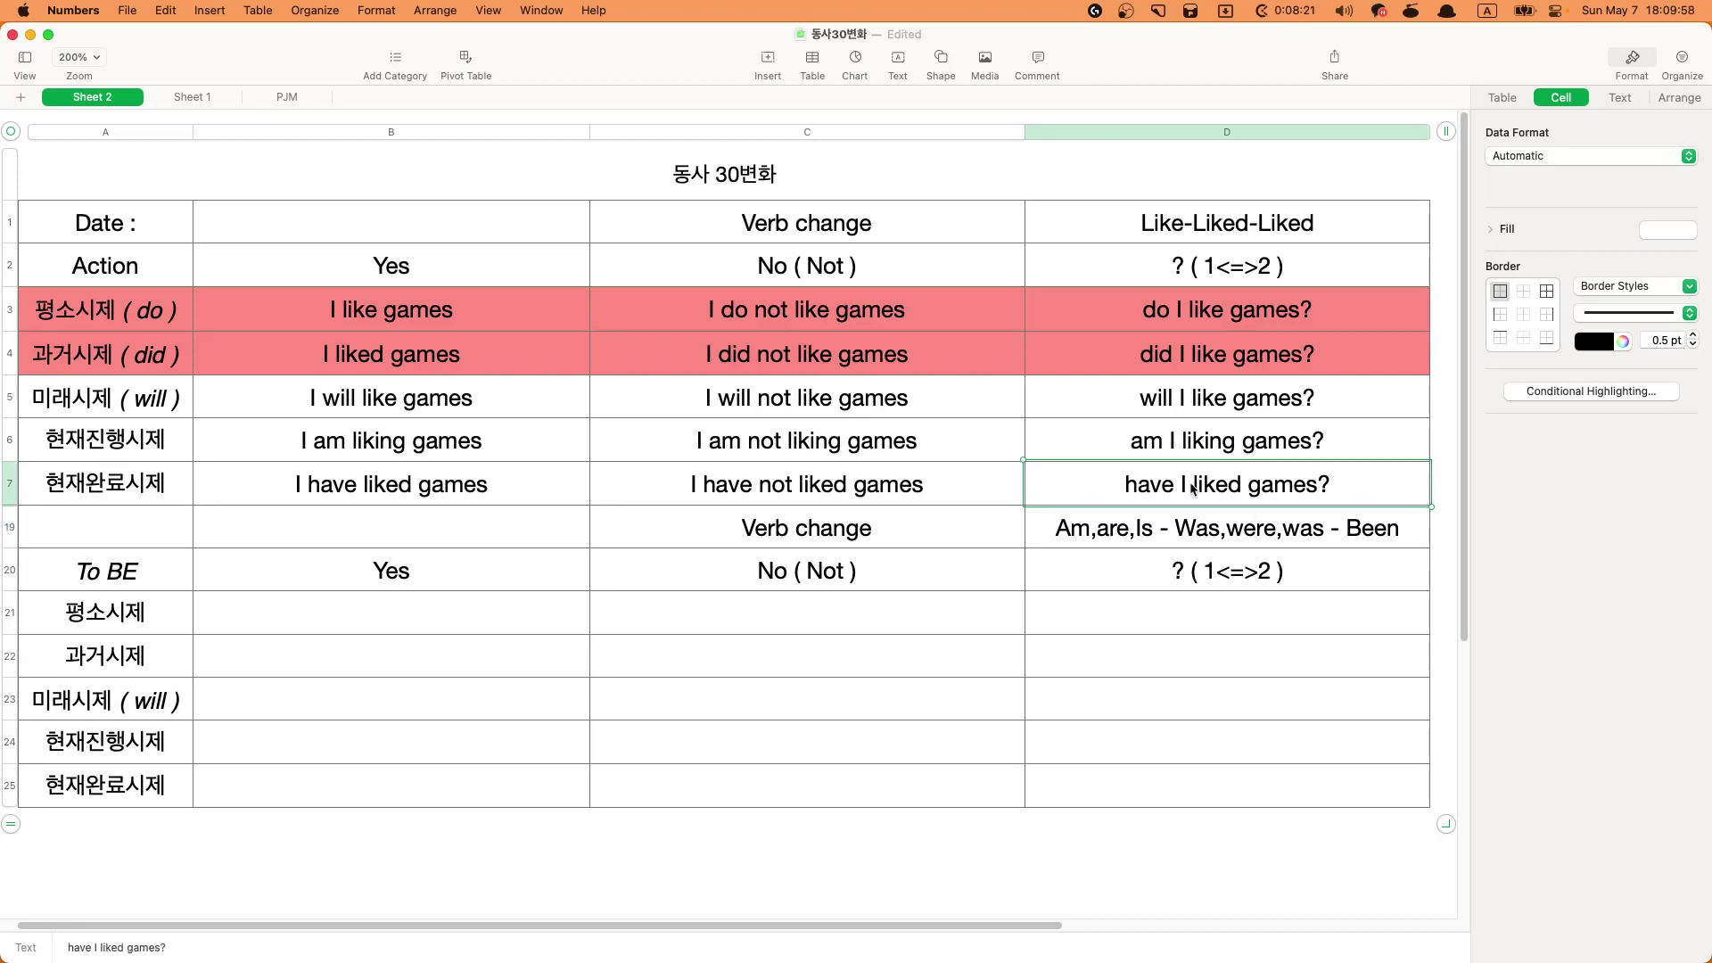
- Enter "I am happy" in the Yes cell of the To BE block's 평소시제 row
{"action": "left_click_drag", "start_coordinate": [547, 294], "coordinate": [1174, 488]}
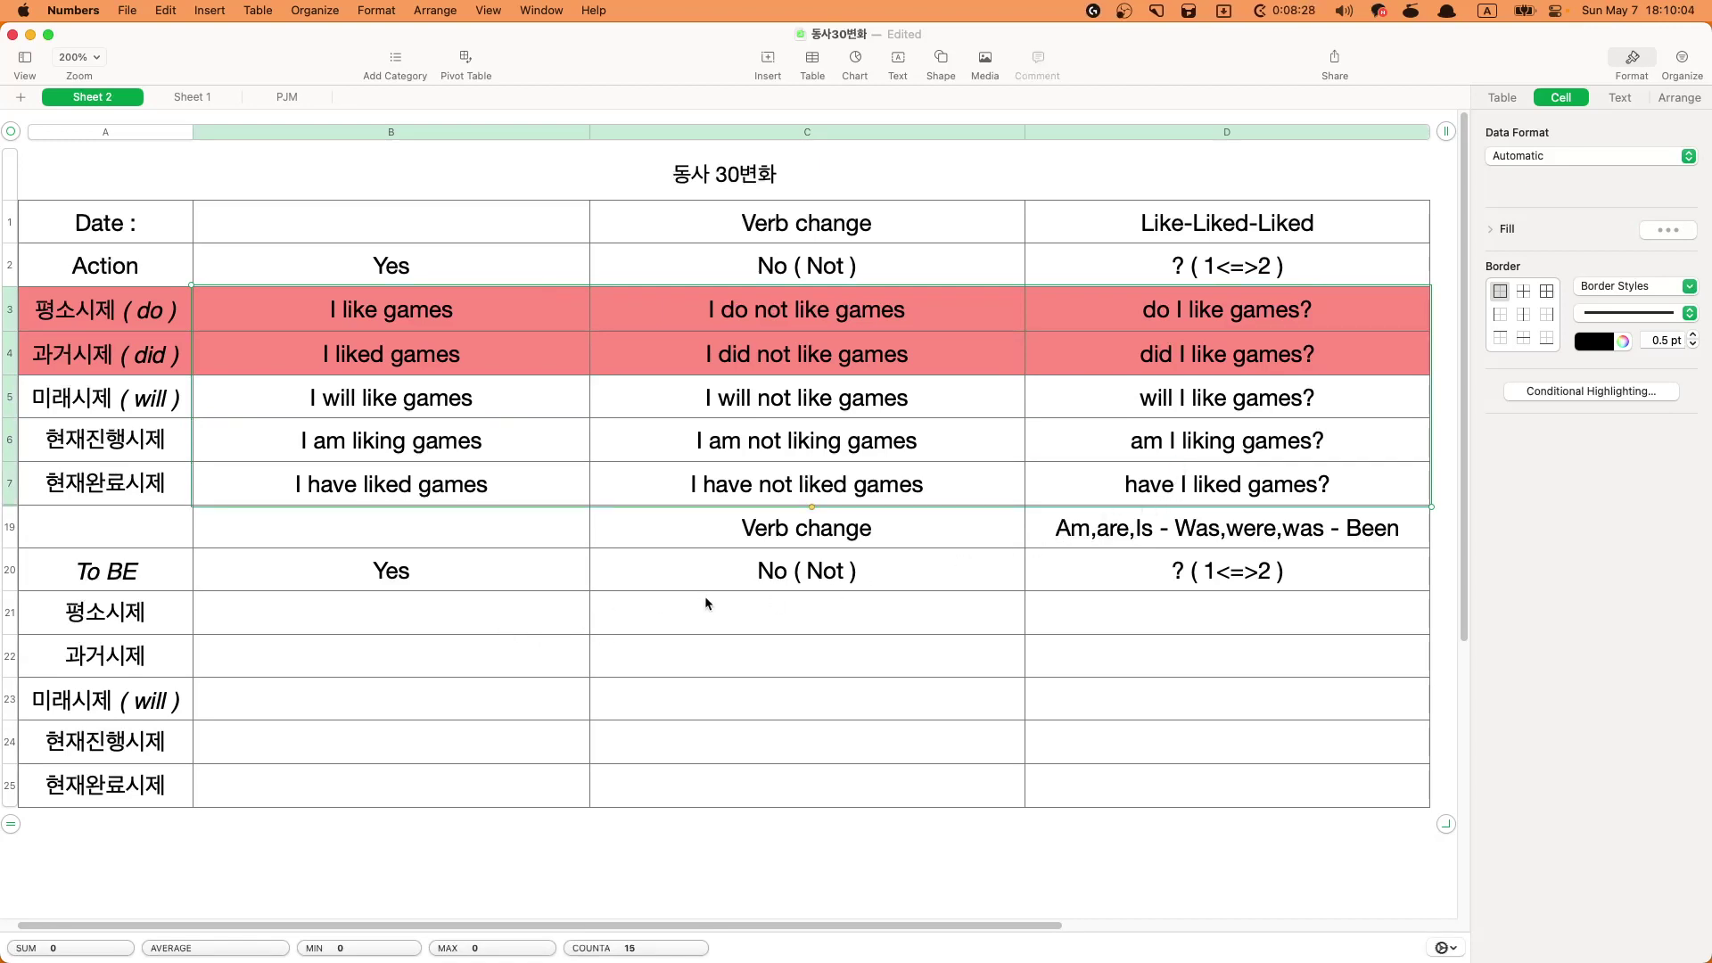
{"action": "left_click", "coordinate": [717, 615]}
{"action": "left_click", "coordinate": [457, 624]}
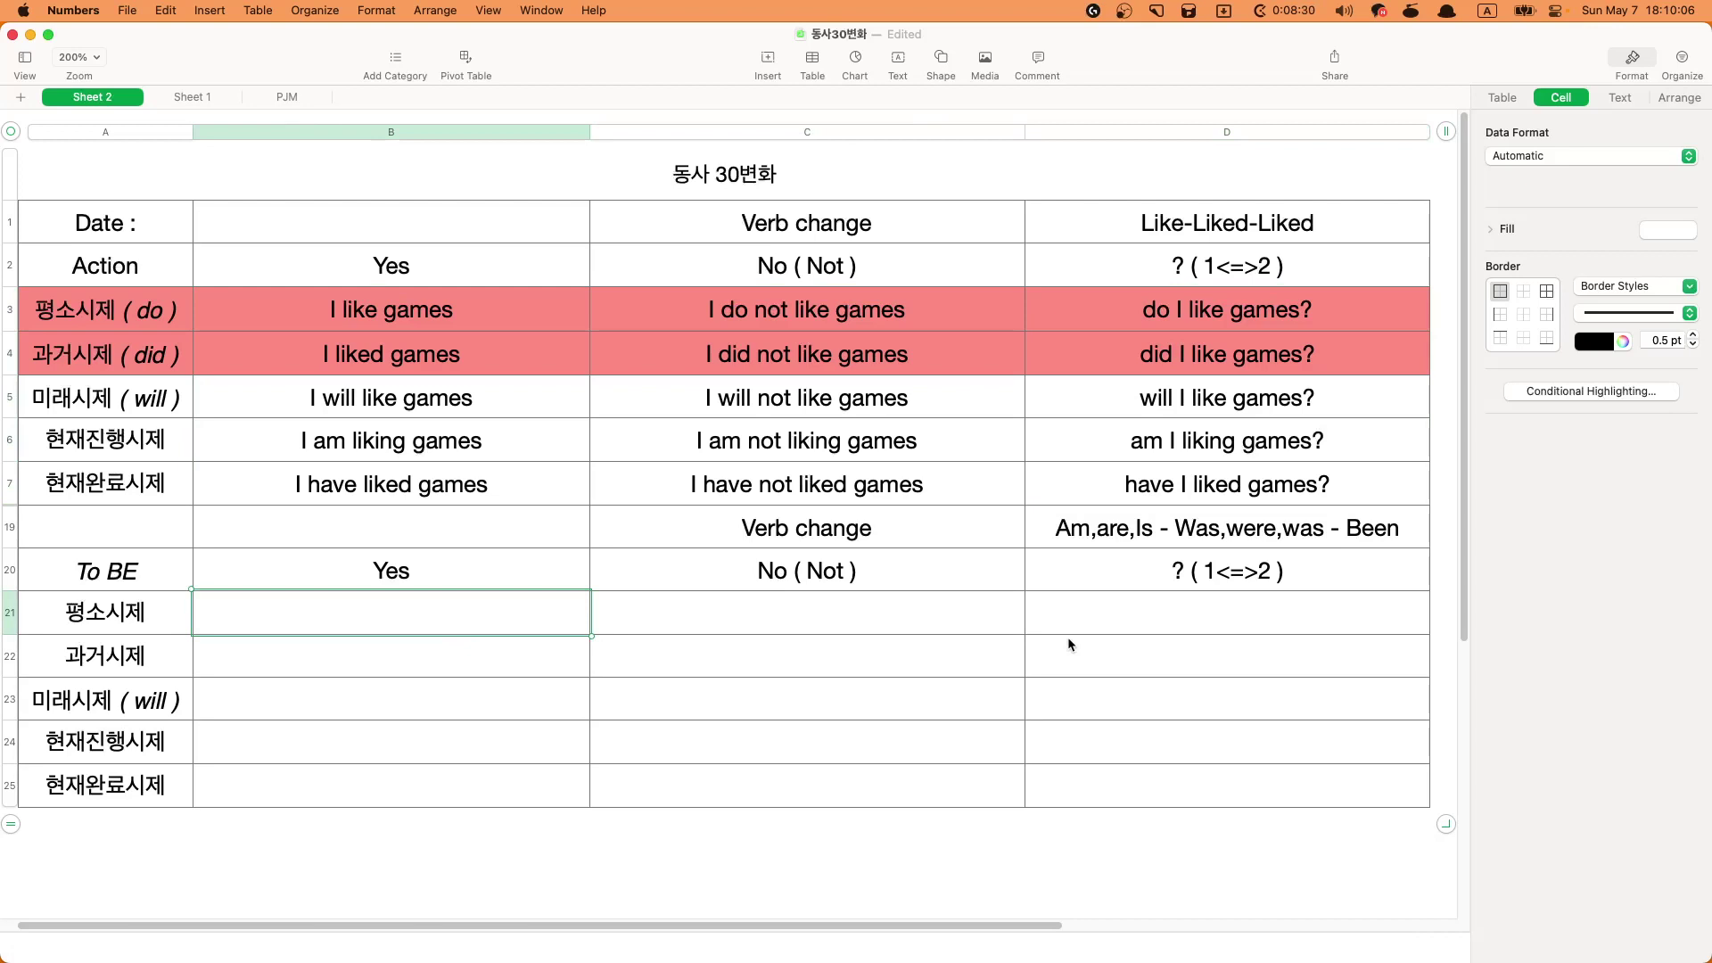
{"action": "type", "text": "I am happ"}
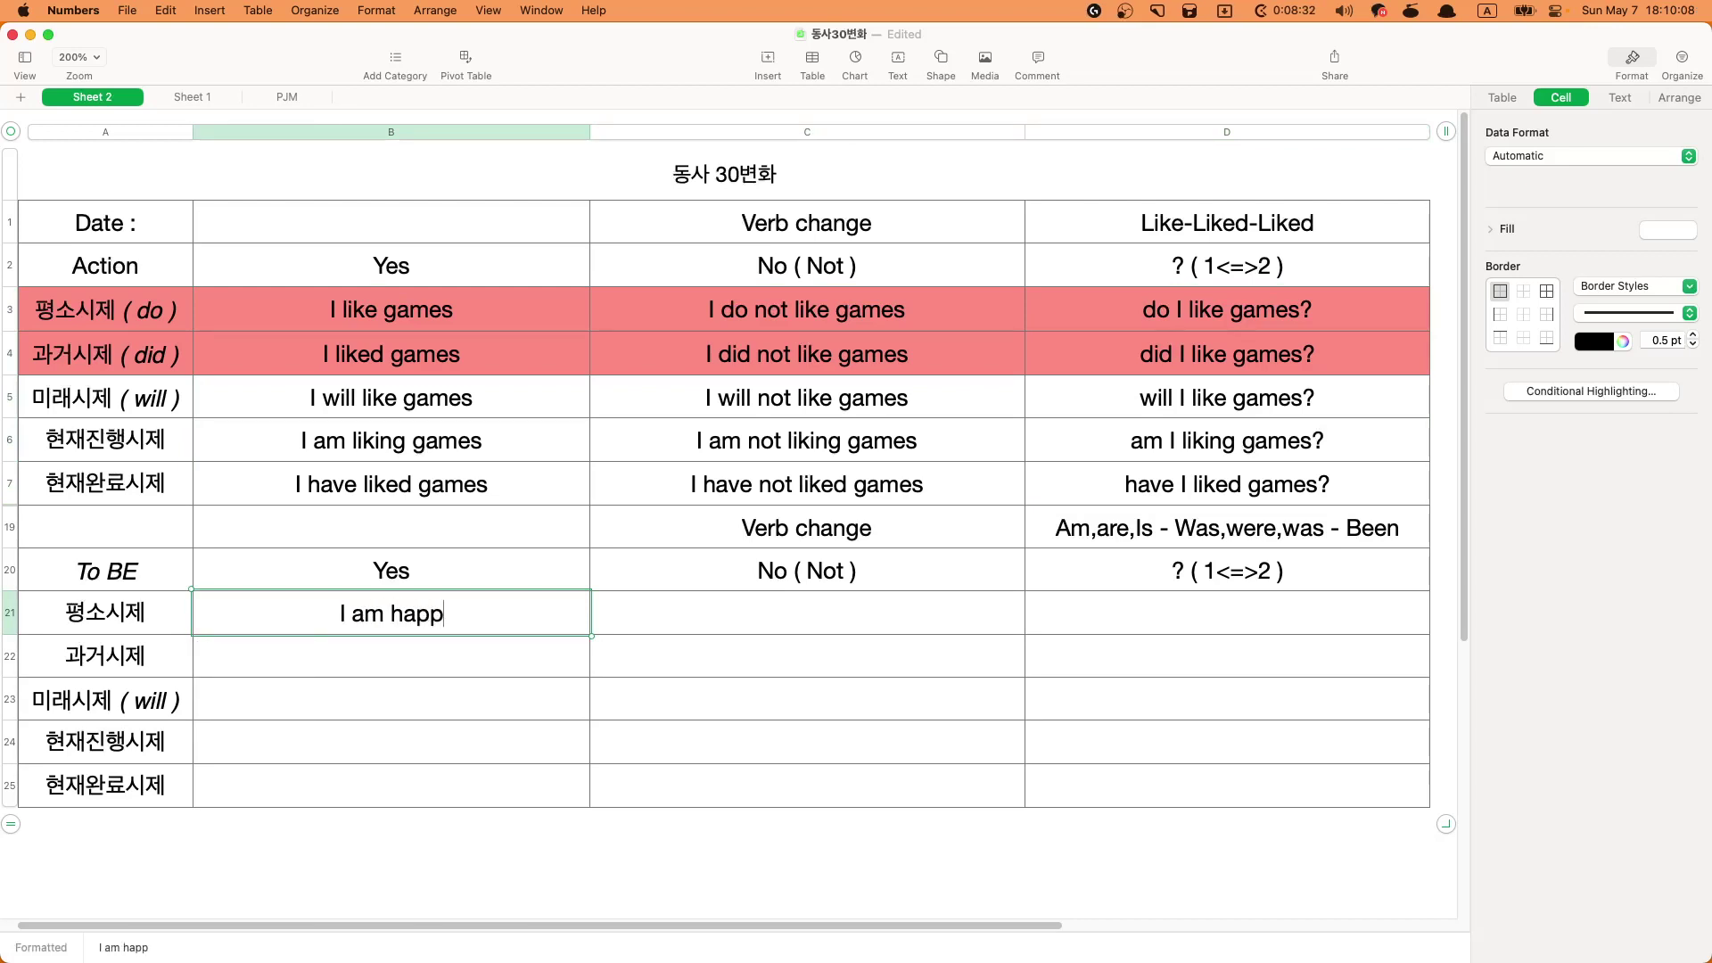
{"action": "type", "text": "y"}
{"action": "key", "text": "Return"}
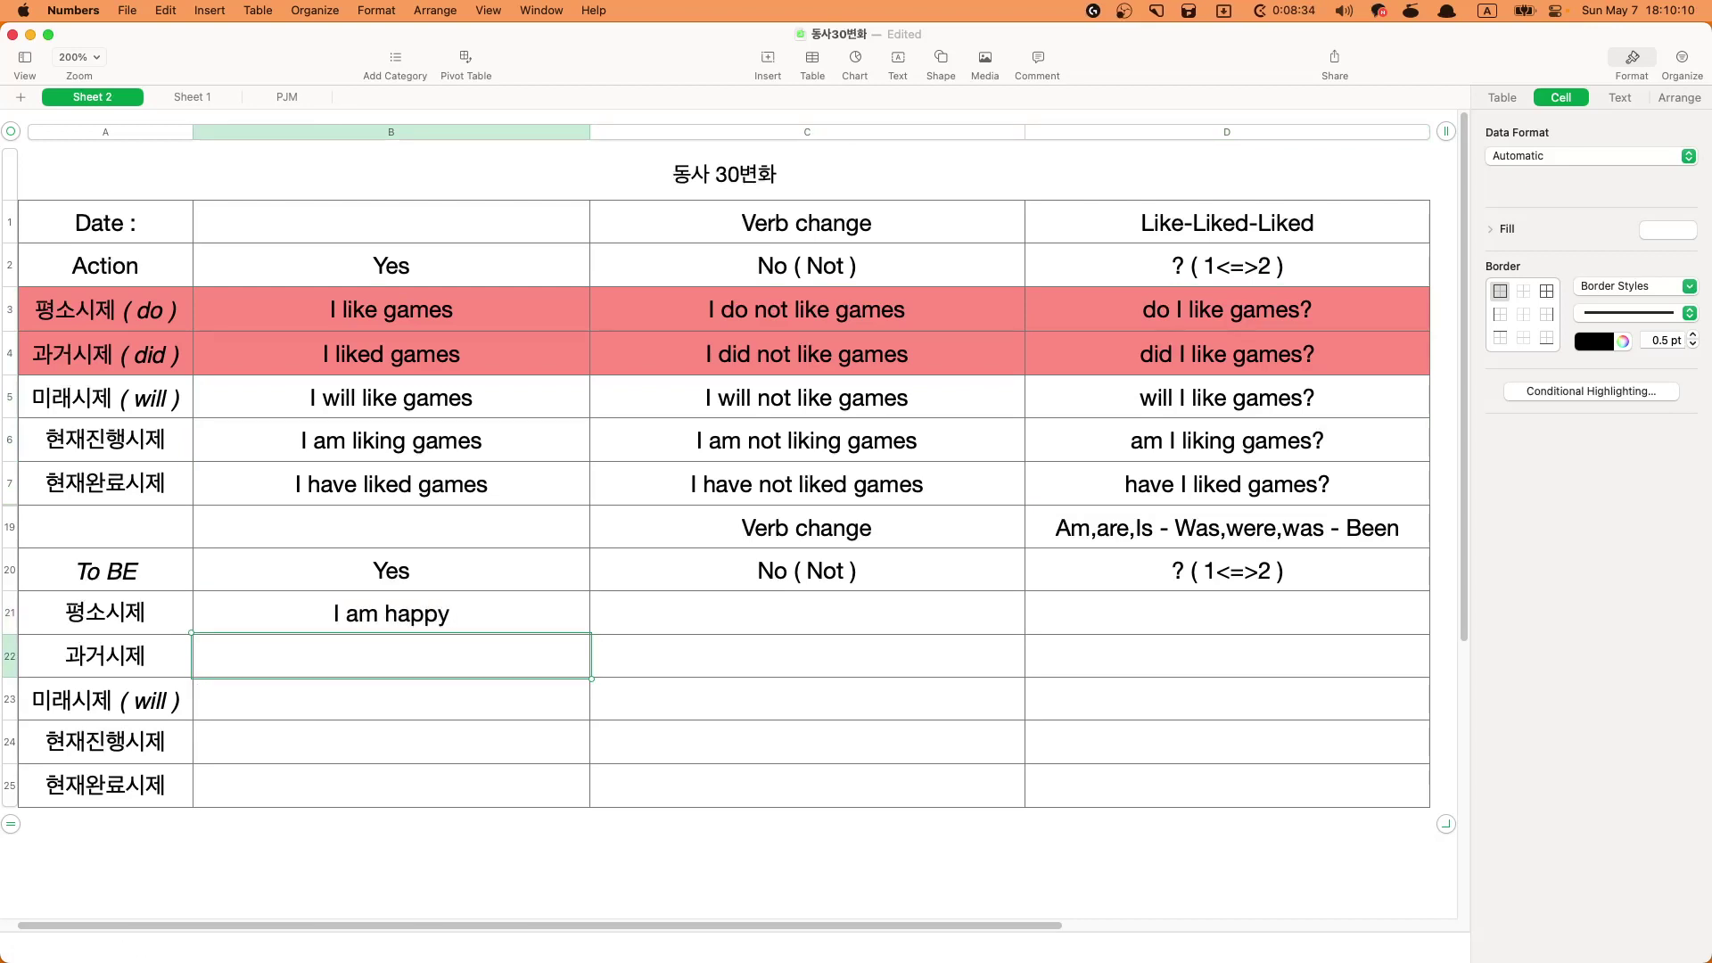
- Fill "I am happy" down the To BE block's Yes column through the 현재완료시제 row
{"action": "key", "text": "Up"}
{"action": "key", "text": "Right"}
{"action": "key", "text": "Left"}
{"action": "left_click_drag", "start_coordinate": [591, 636], "coordinate": [591, 807]}
{"action": "key", "text": "Right"}
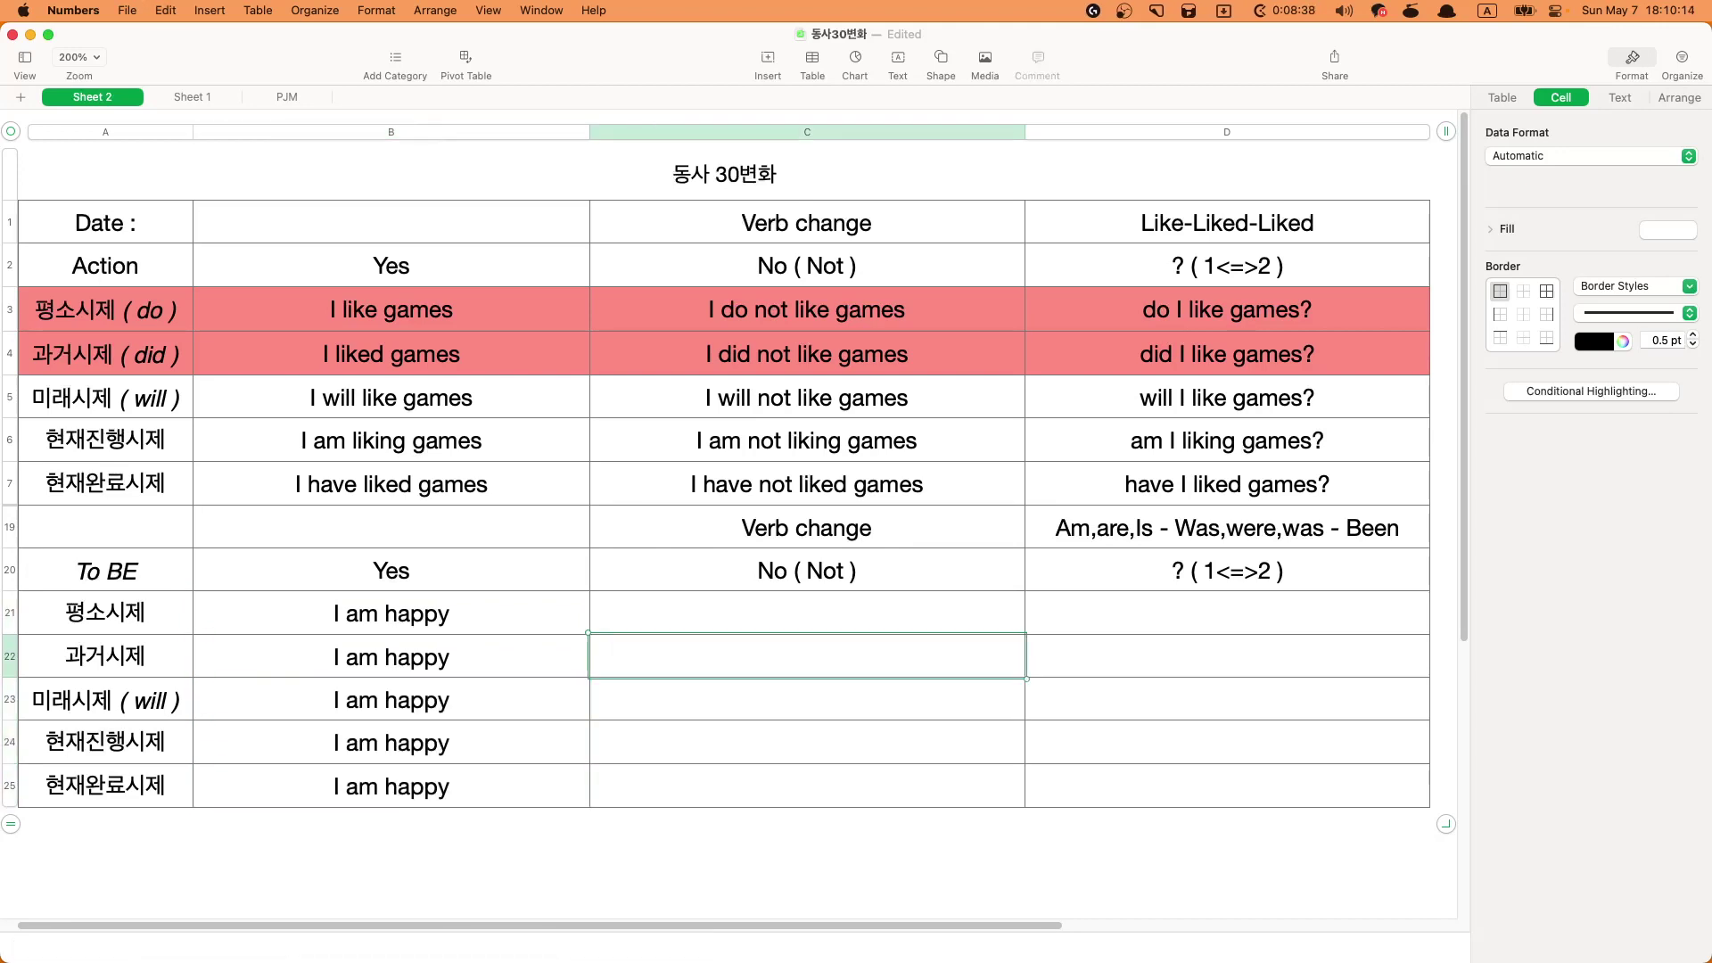
{"action": "key", "text": "Left"}
{"action": "key", "text": "Up"}
{"action": "key", "text": "Down"}
{"action": "key", "text": "Left"}
{"action": "key", "text": "Right"}
{"action": "key", "text": "Up"}
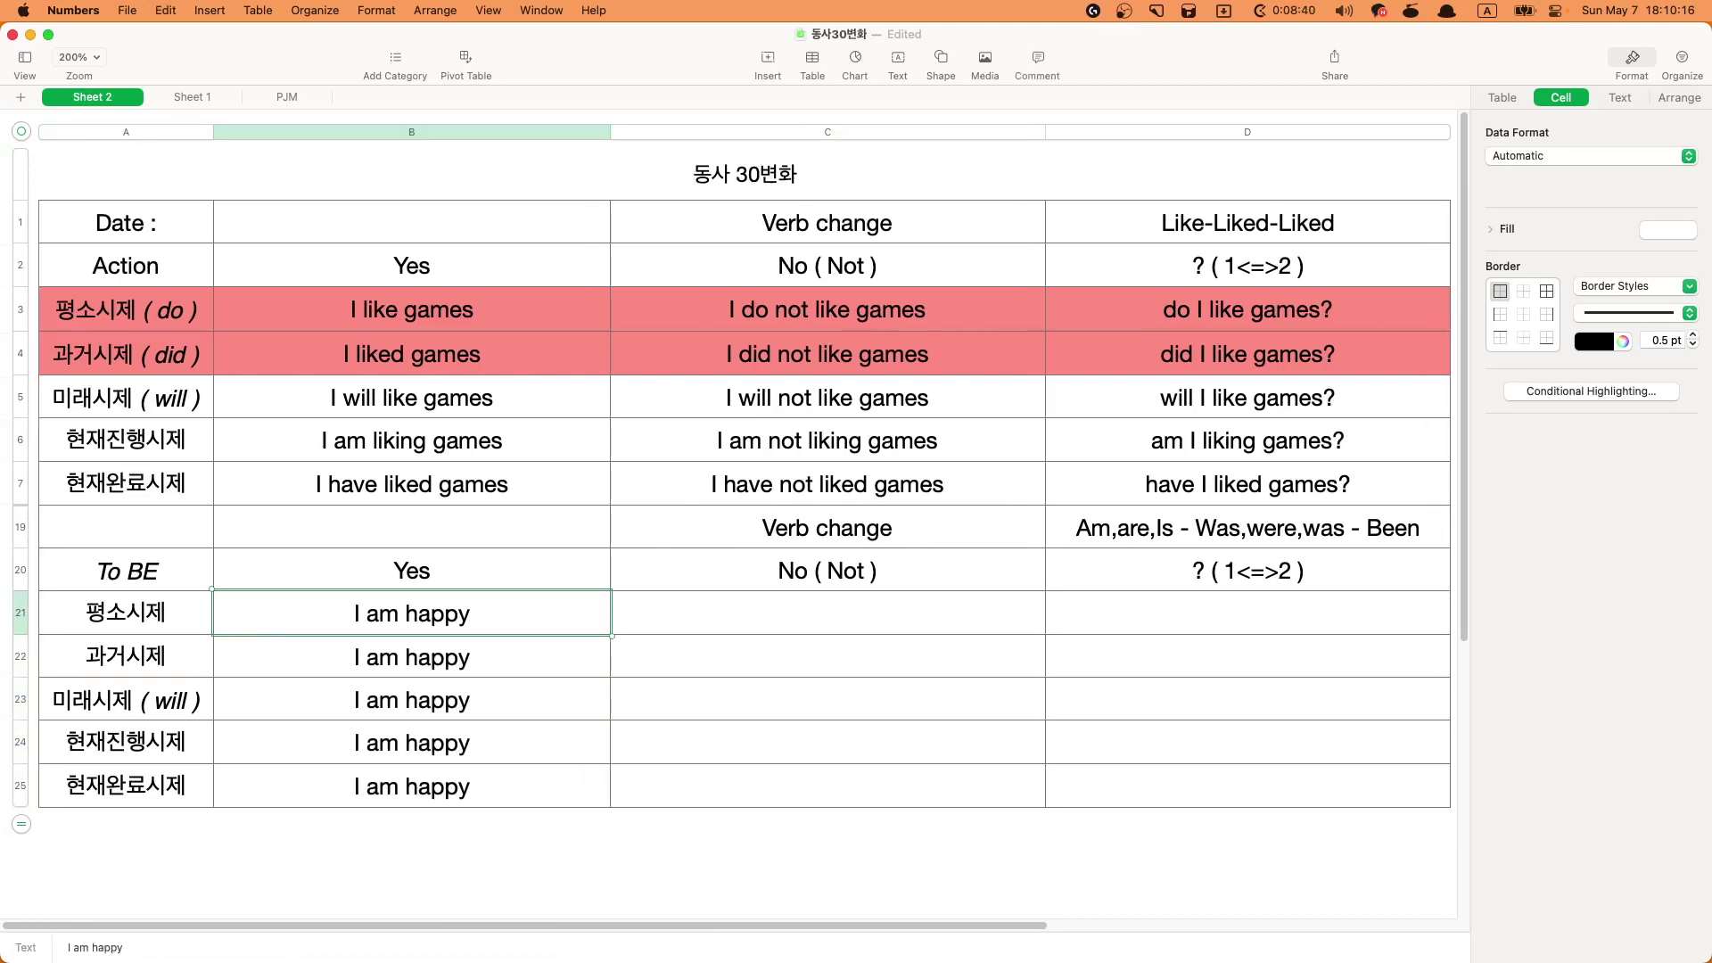
- Change the Yes sentence of the To BE block's 과거시제 row to "I was happy"
{"action": "left_click", "coordinate": [591, 657]}
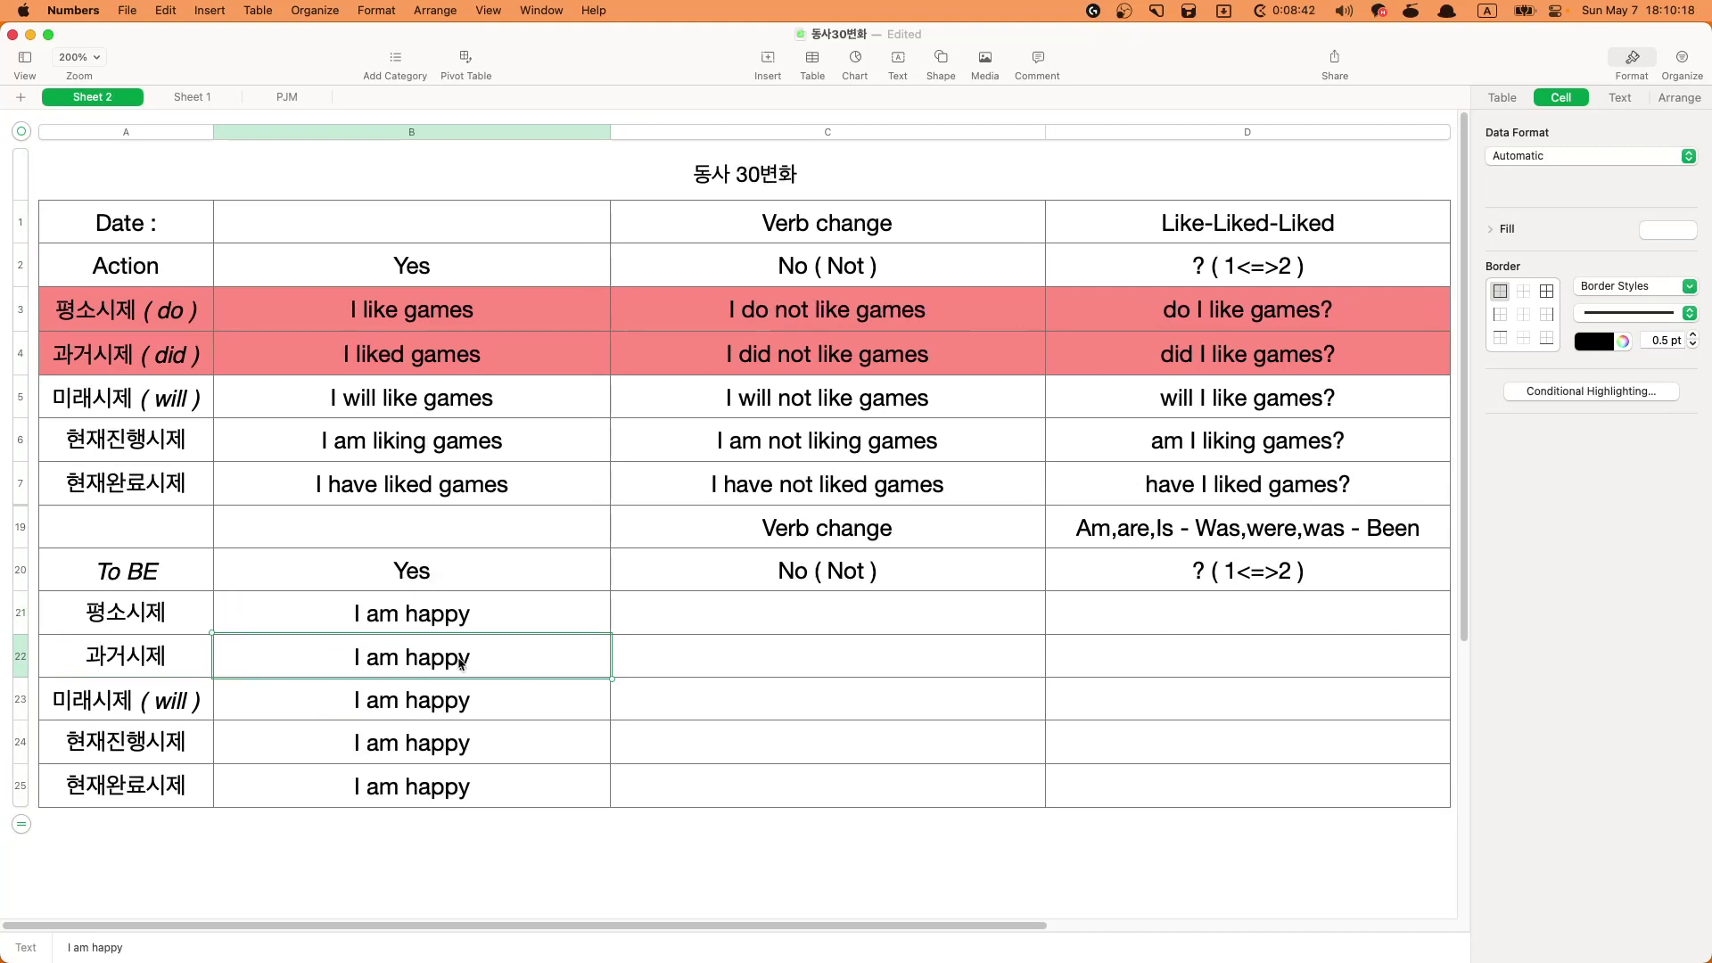
{"action": "double_click", "coordinate": [384, 658]}
{"action": "left_click", "coordinate": [1195, 544]}
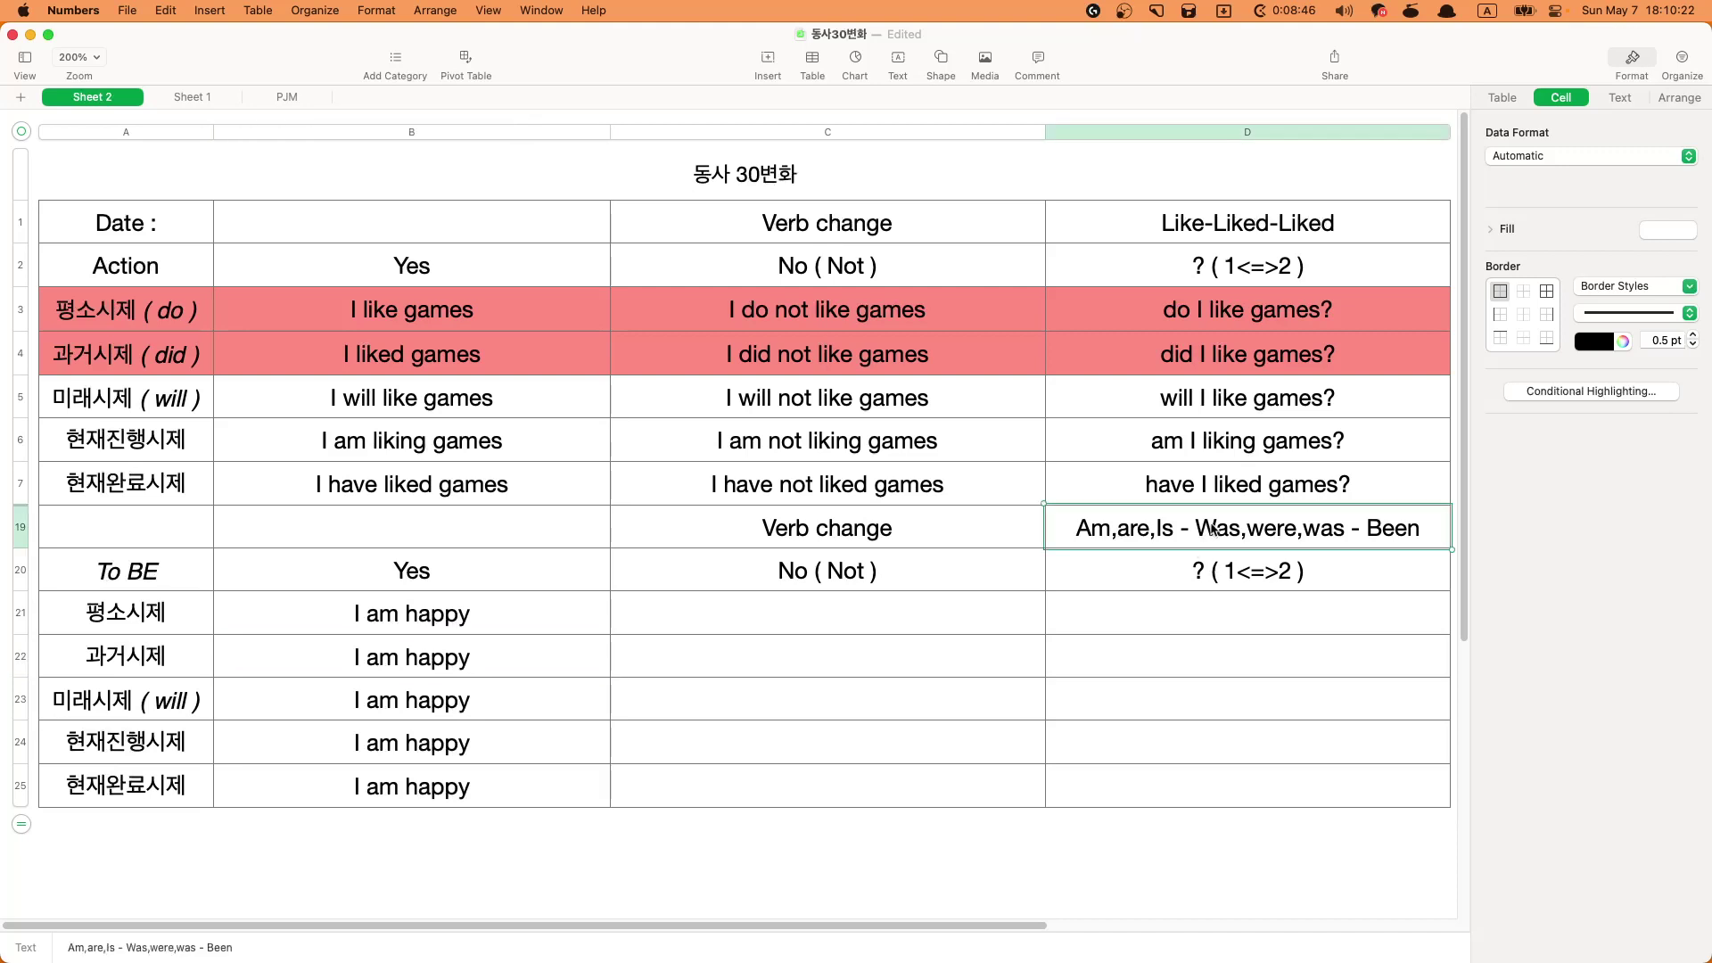
{"action": "double_click", "coordinate": [1199, 528]}
{"action": "left_click", "coordinate": [349, 664]}
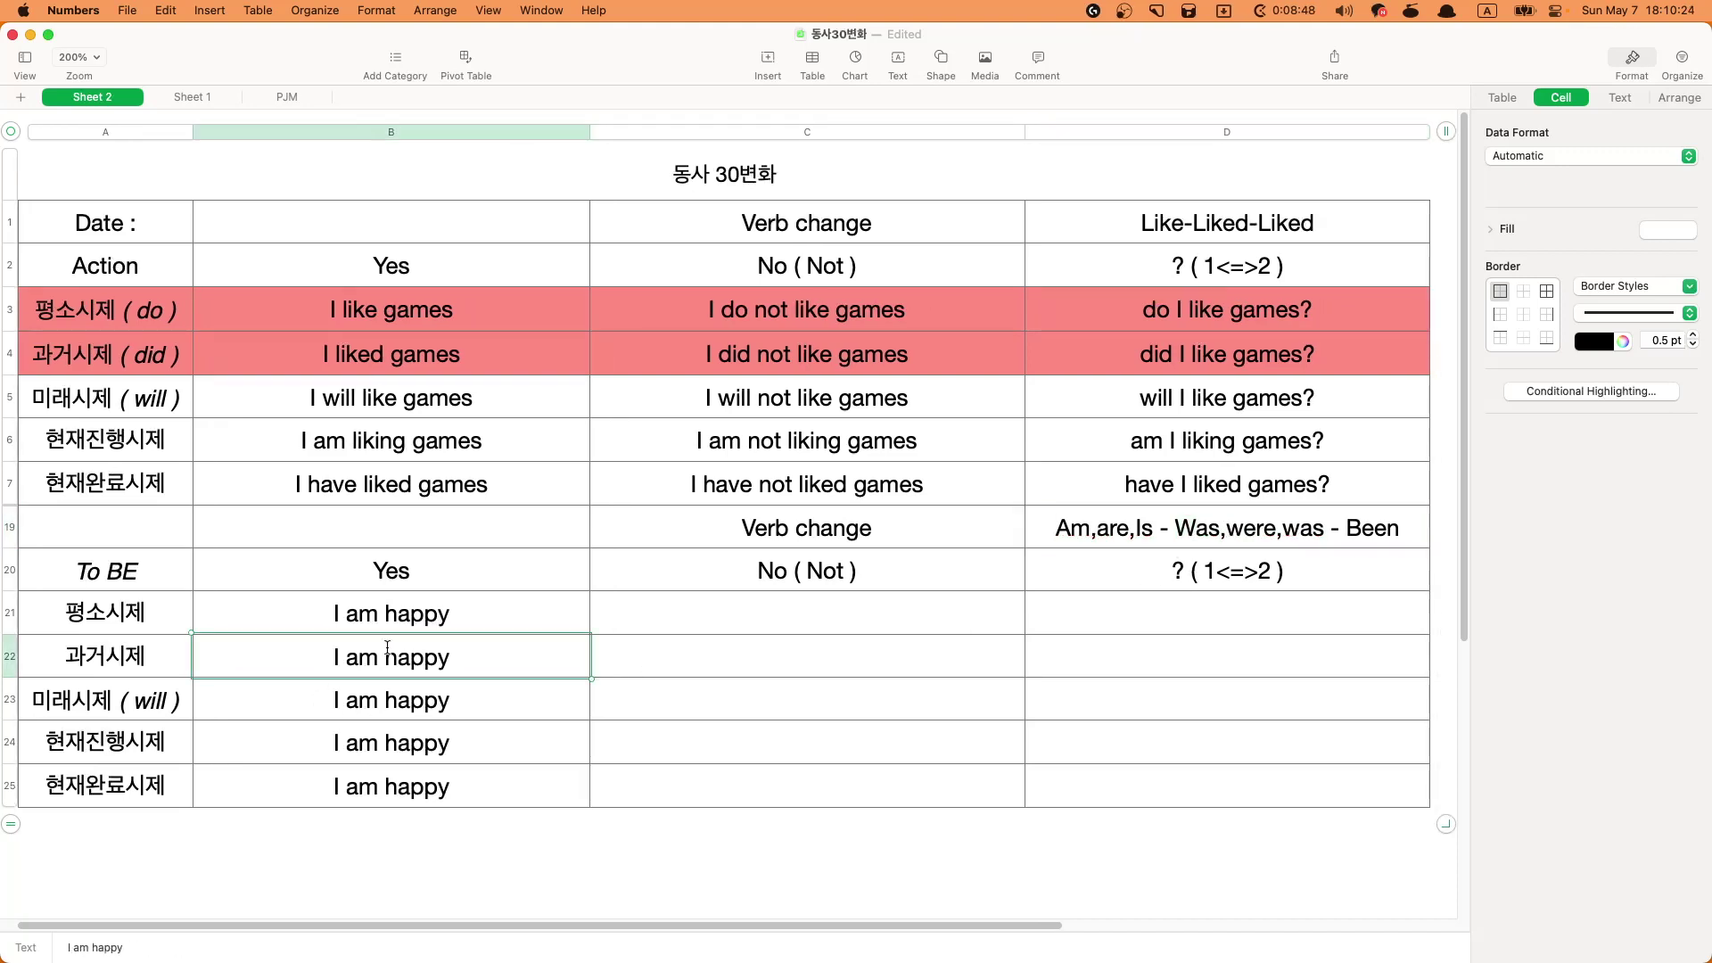
{"action": "double_click", "coordinate": [361, 658]}
{"action": "type", "text": "was"}
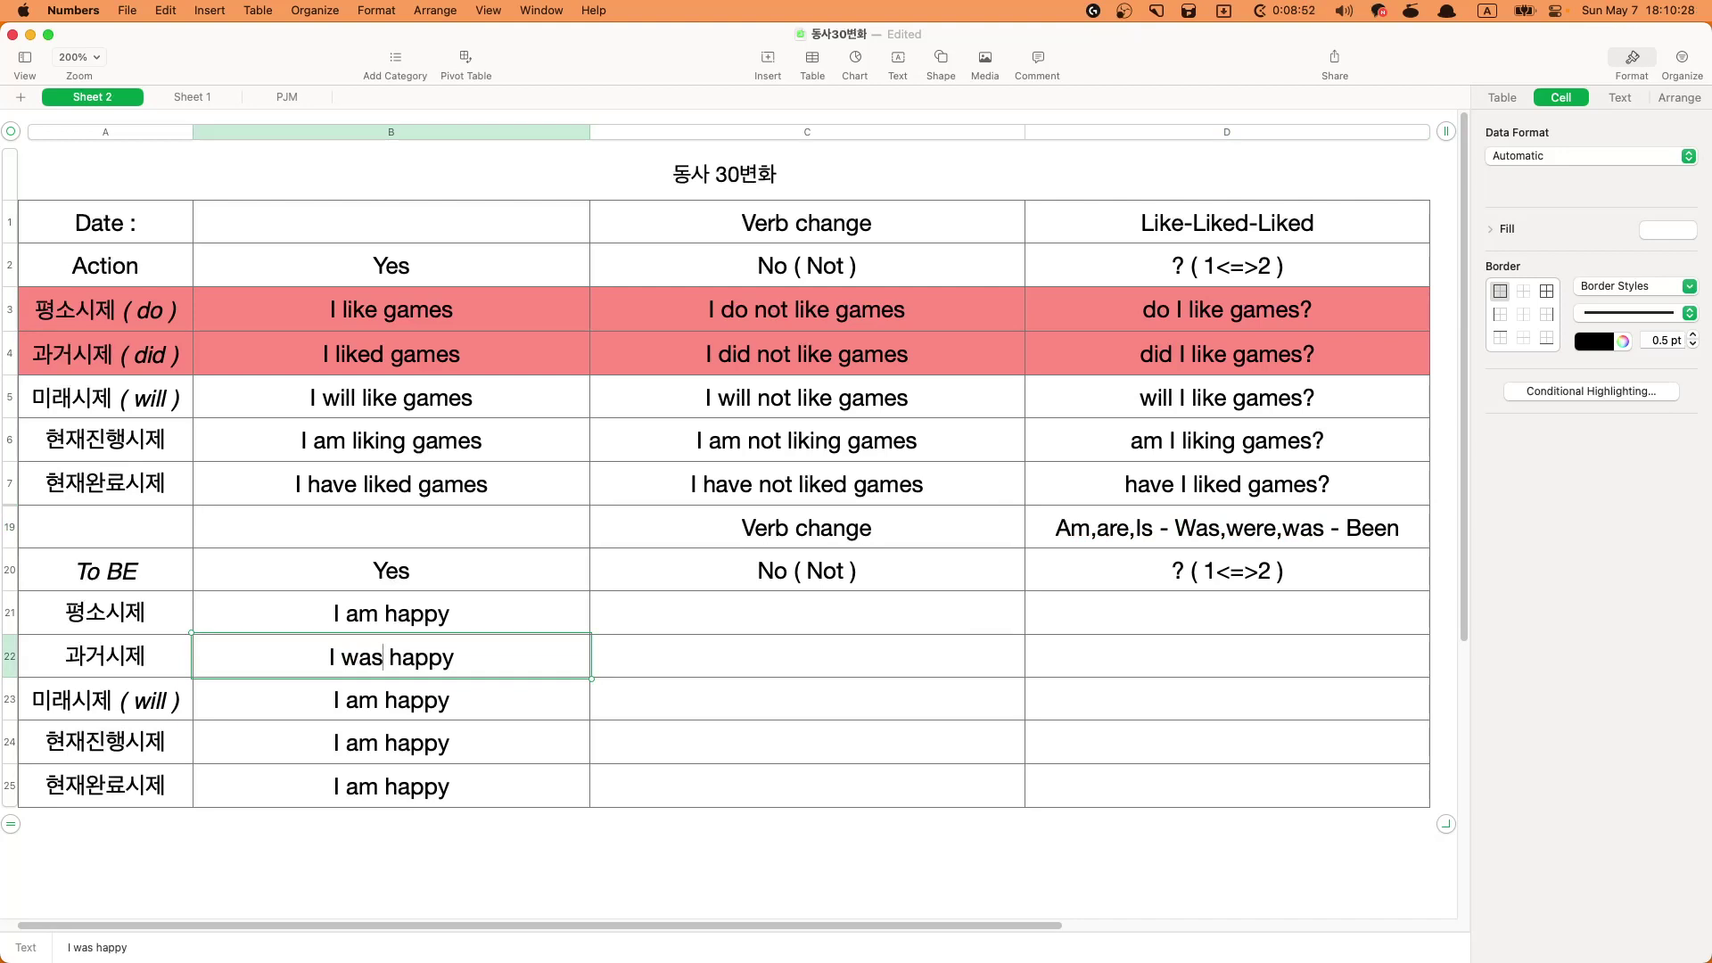
{"action": "key", "text": "Return"}
- Change the Yes sentence of the To BE block's 미래시제 ( will ) row to "I will be happy"
{"action": "key", "text": "Left"}
{"action": "key", "text": "Right"}
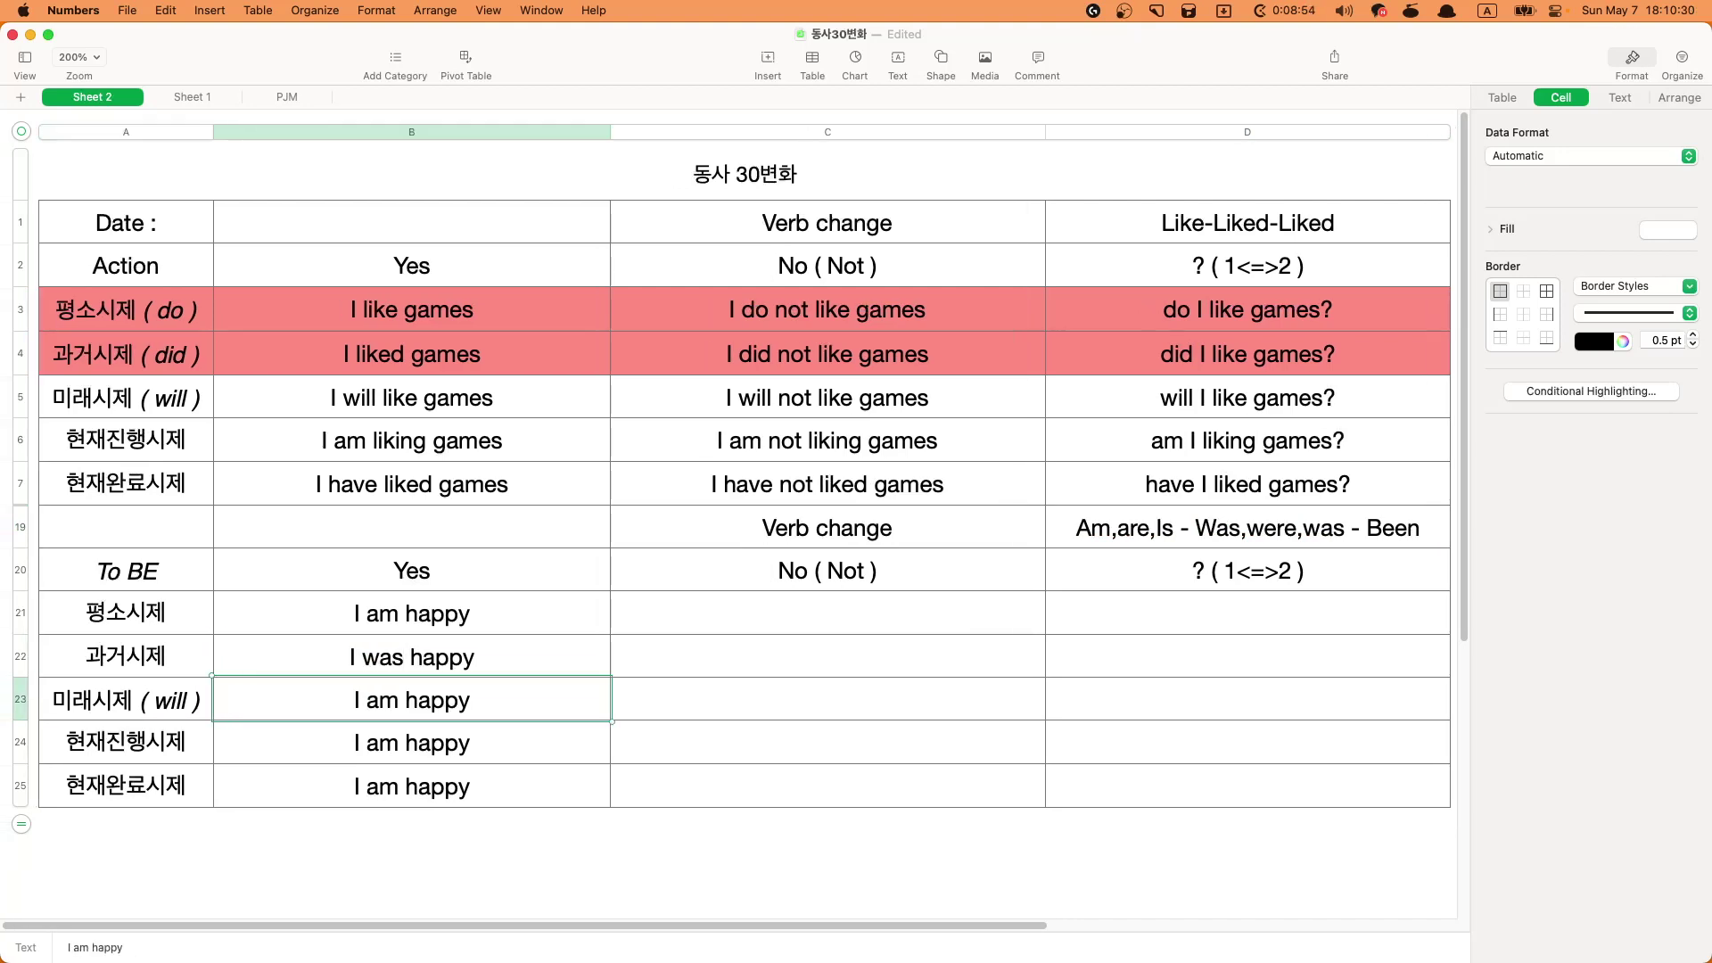
{"action": "double_click", "coordinate": [380, 702]}
{"action": "type", "text": "will"}
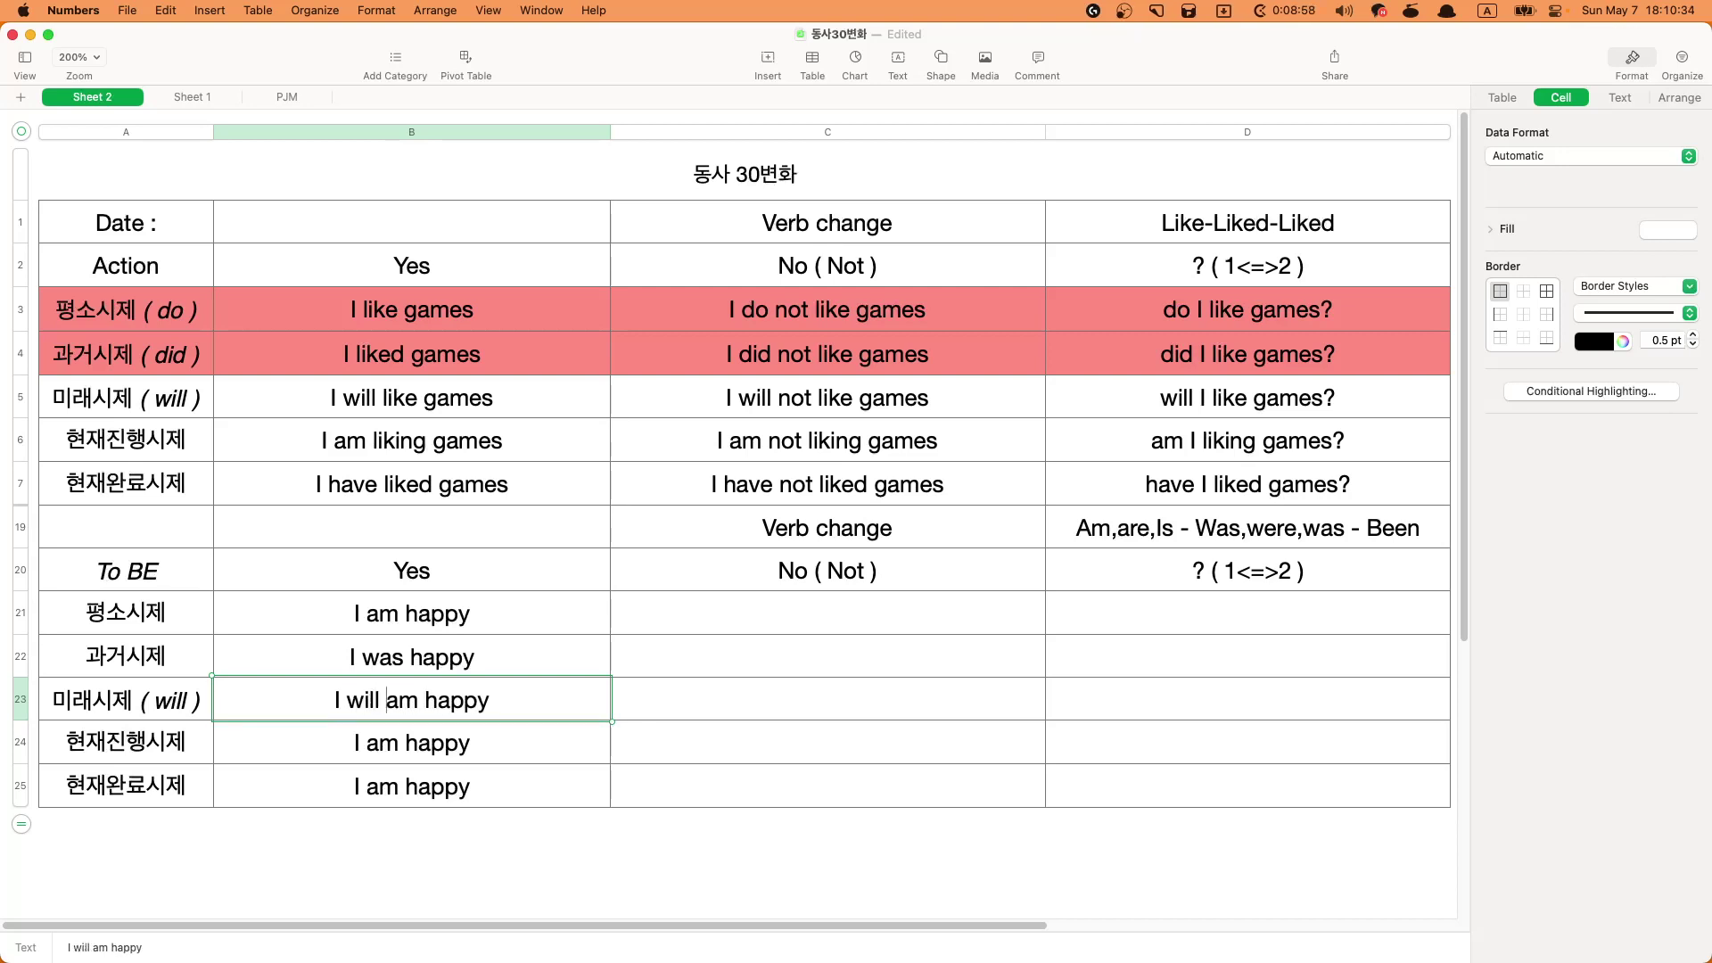
{"action": "key", "text": "shift+Right"}
{"action": "key", "text": "shift+Right"}
{"action": "double_click", "coordinate": [148, 572]}
{"action": "double_click", "coordinate": [148, 572]}
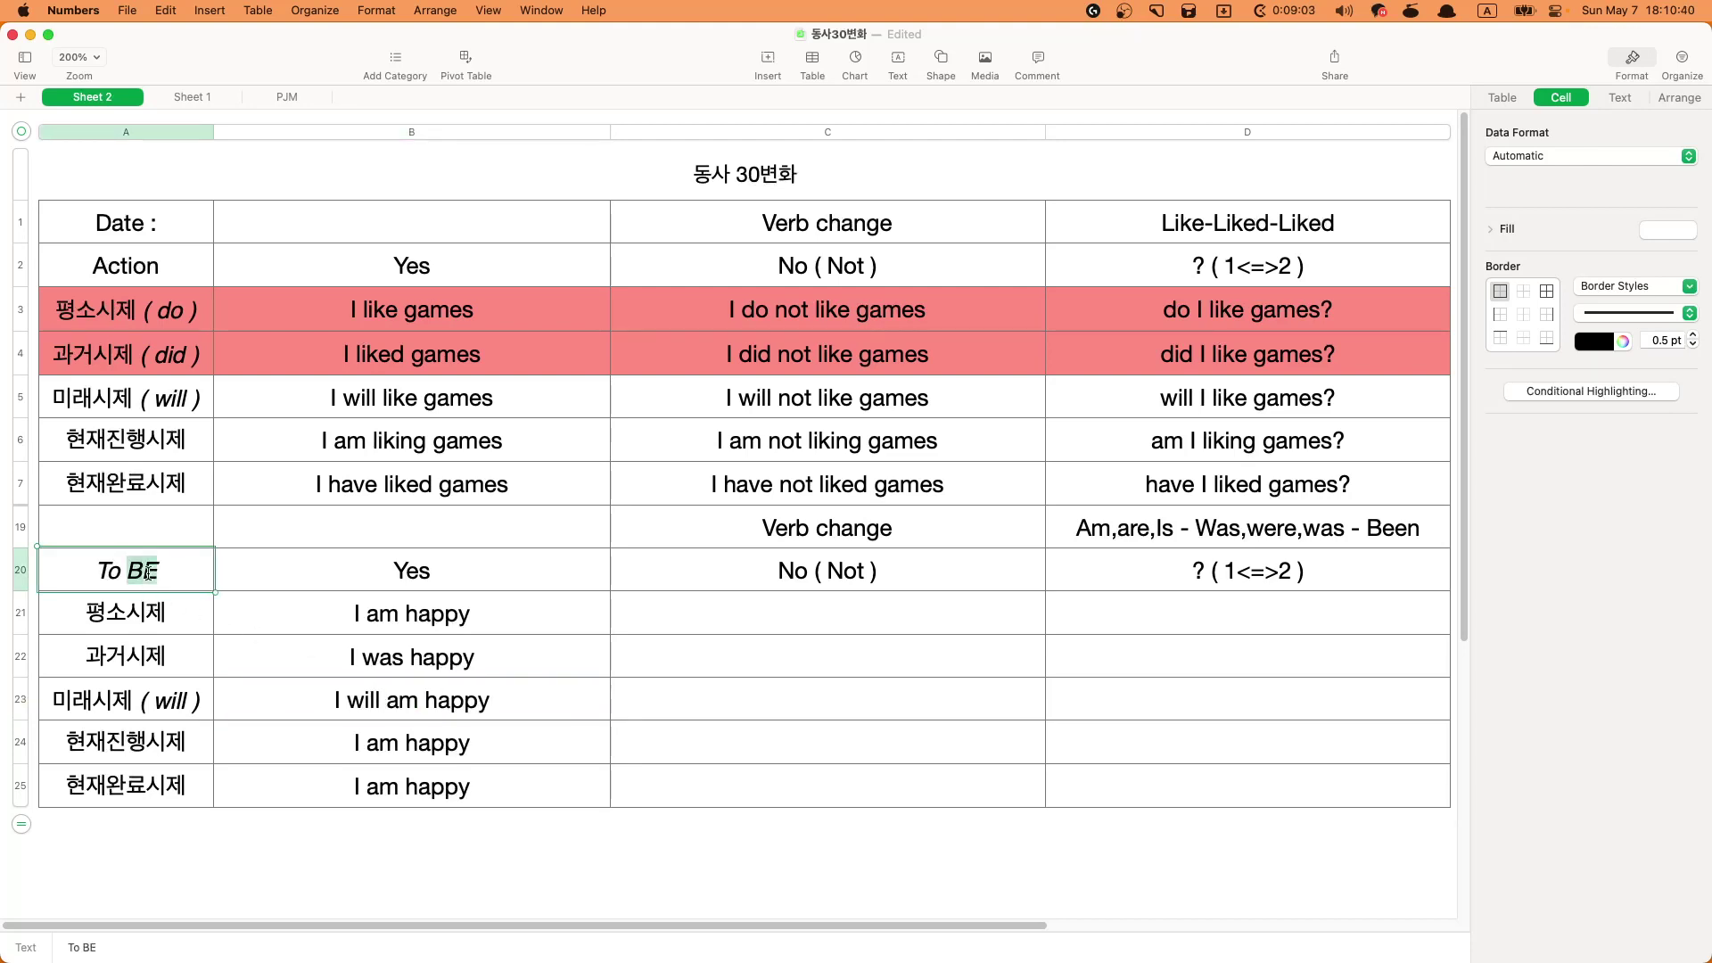
{"action": "left_click", "coordinate": [377, 710]}
{"action": "double_click", "coordinate": [400, 701]}
{"action": "type", "text": "be"}
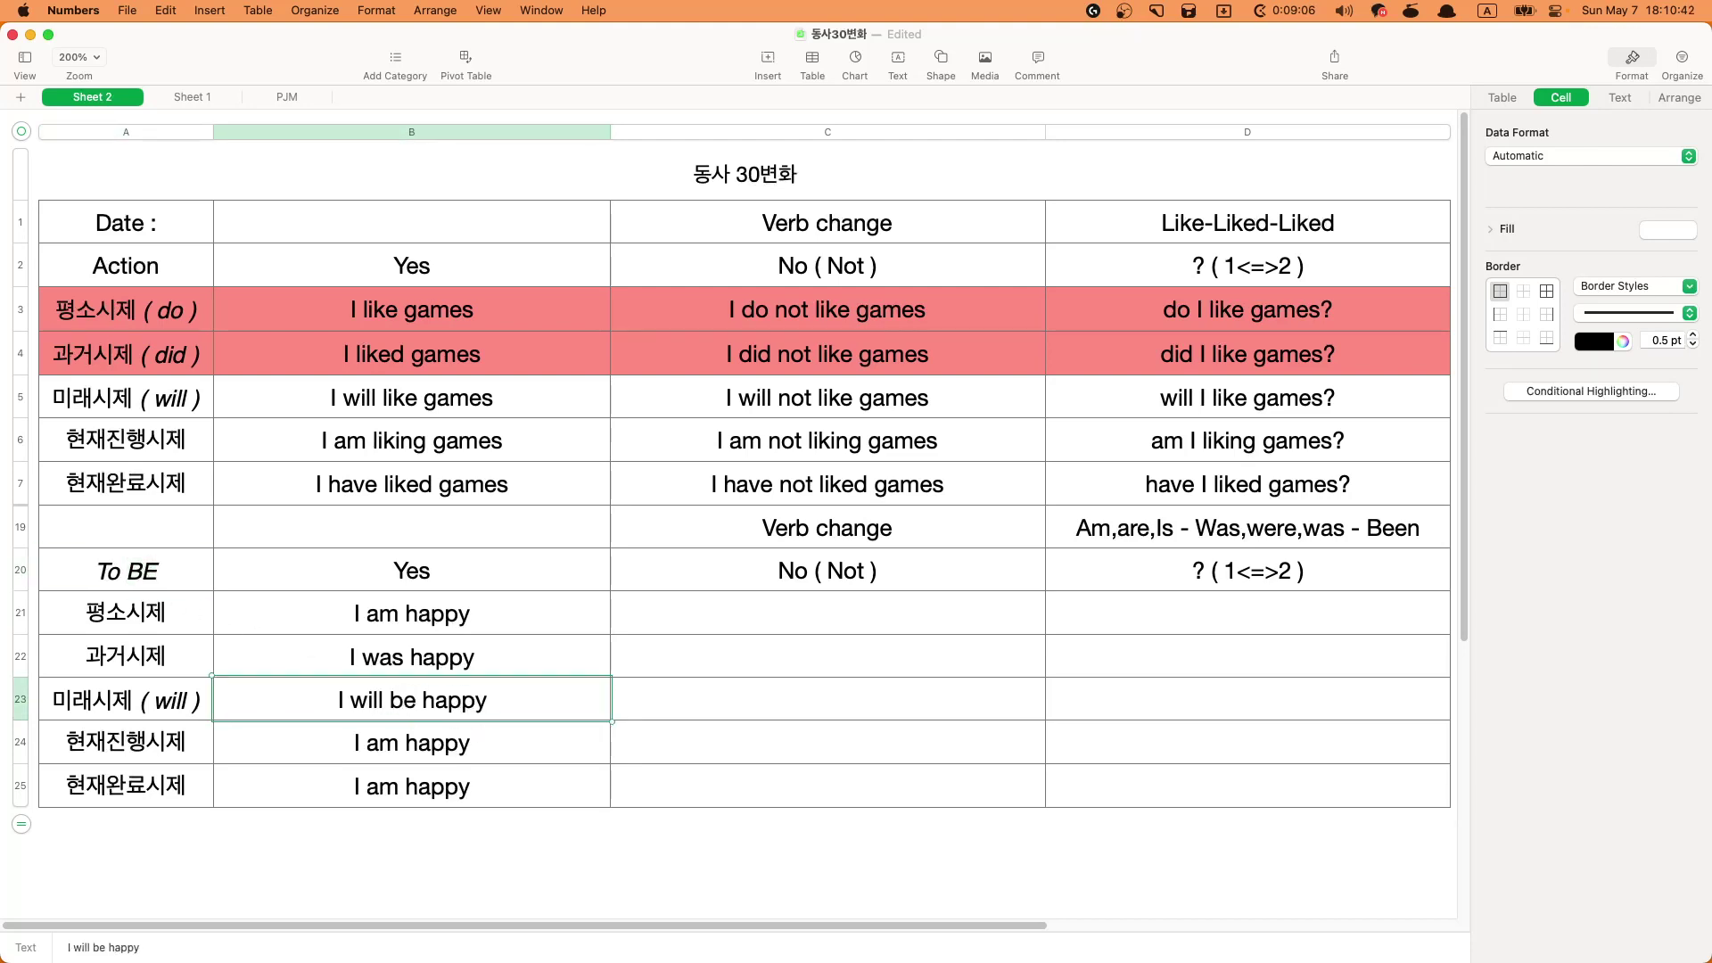
{"action": "key", "text": "Return"}
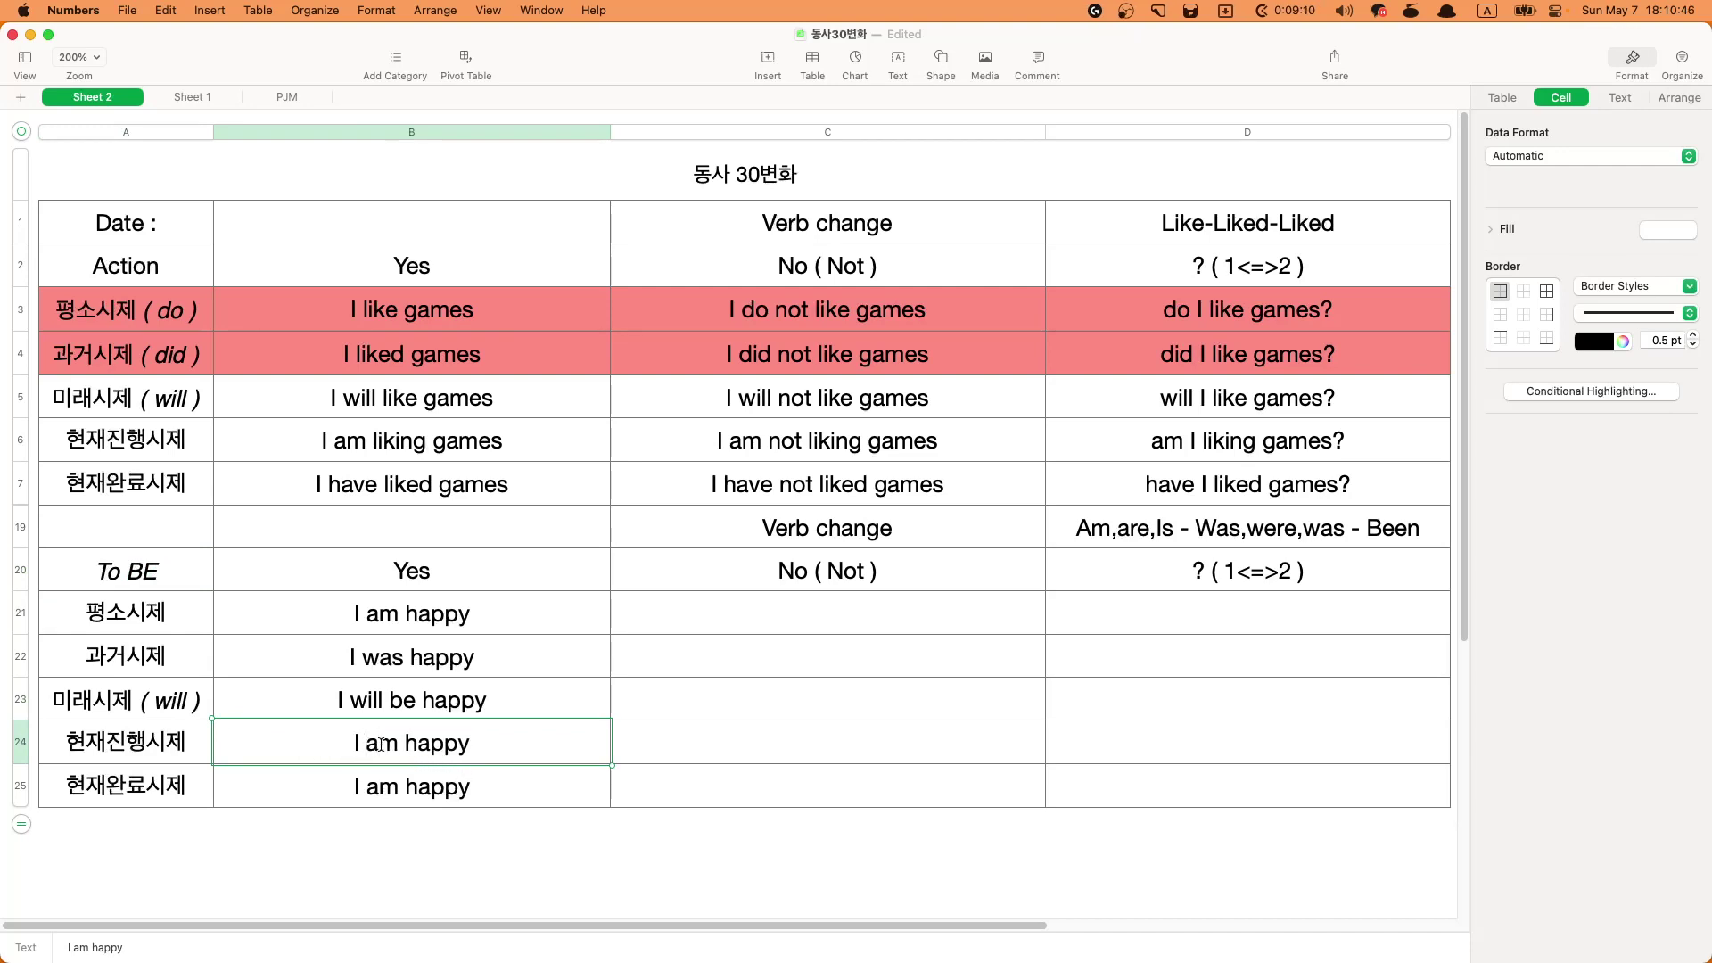
- Insert an extra "am" after "I" in the Yes sentence of the To BE block's 현재진행시제 row
{"action": "type", "text": "("}
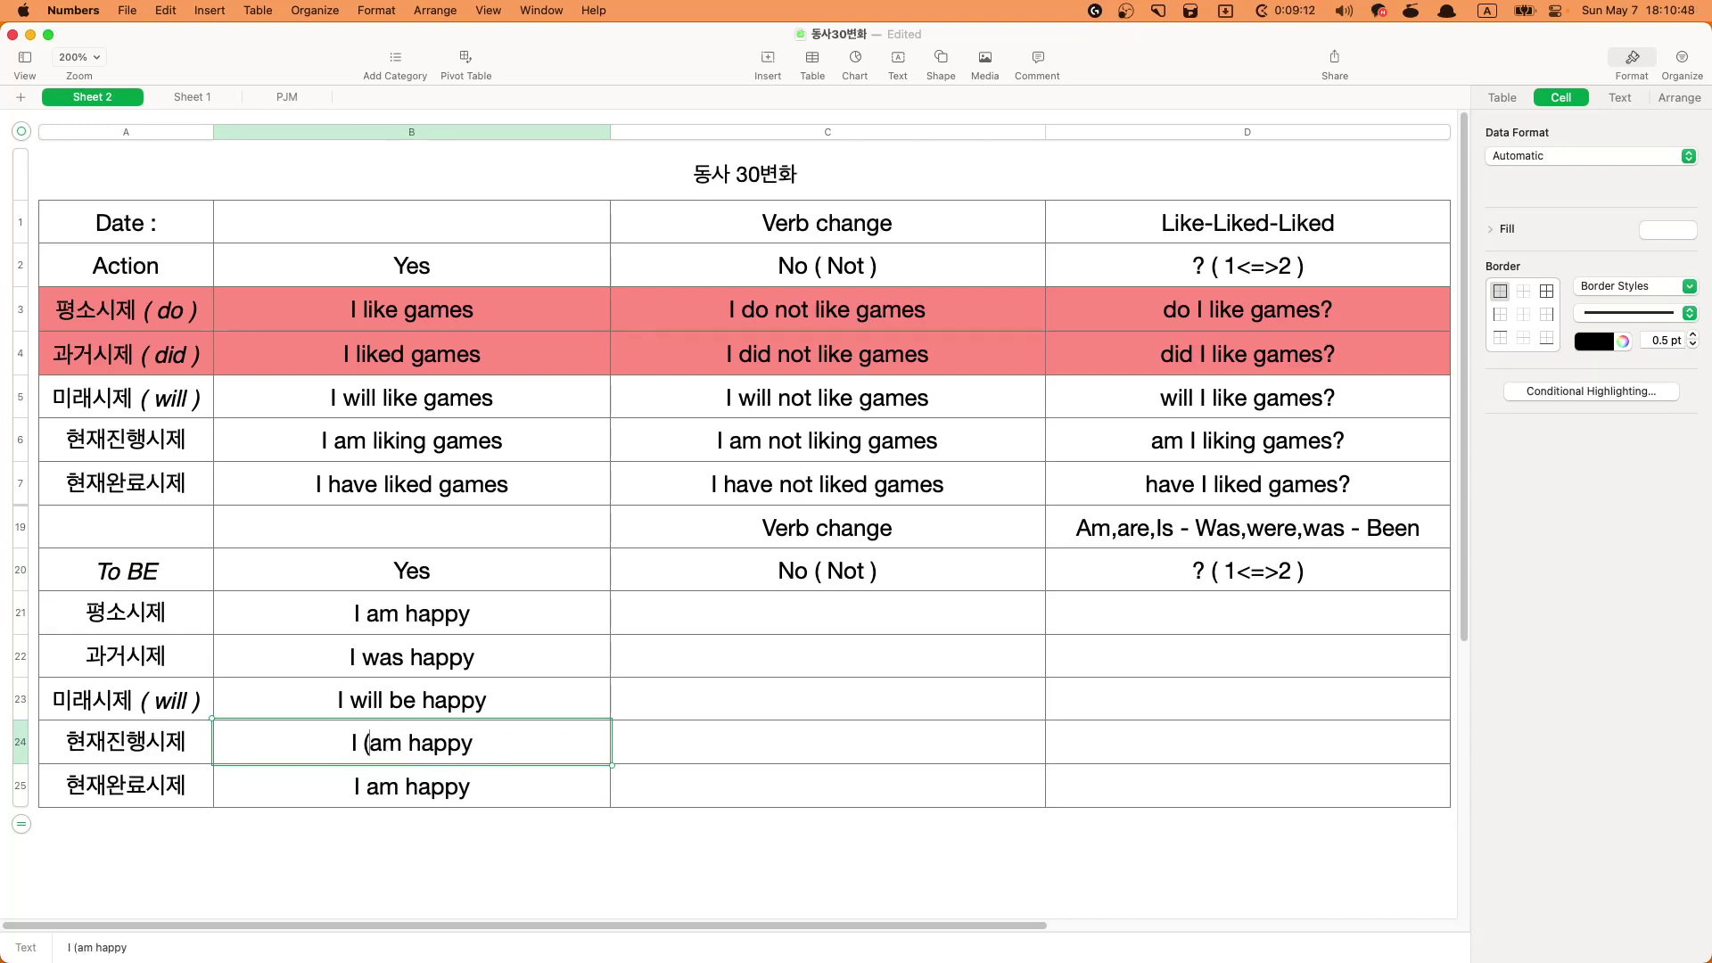
{"action": "type", "text": " am are is "}
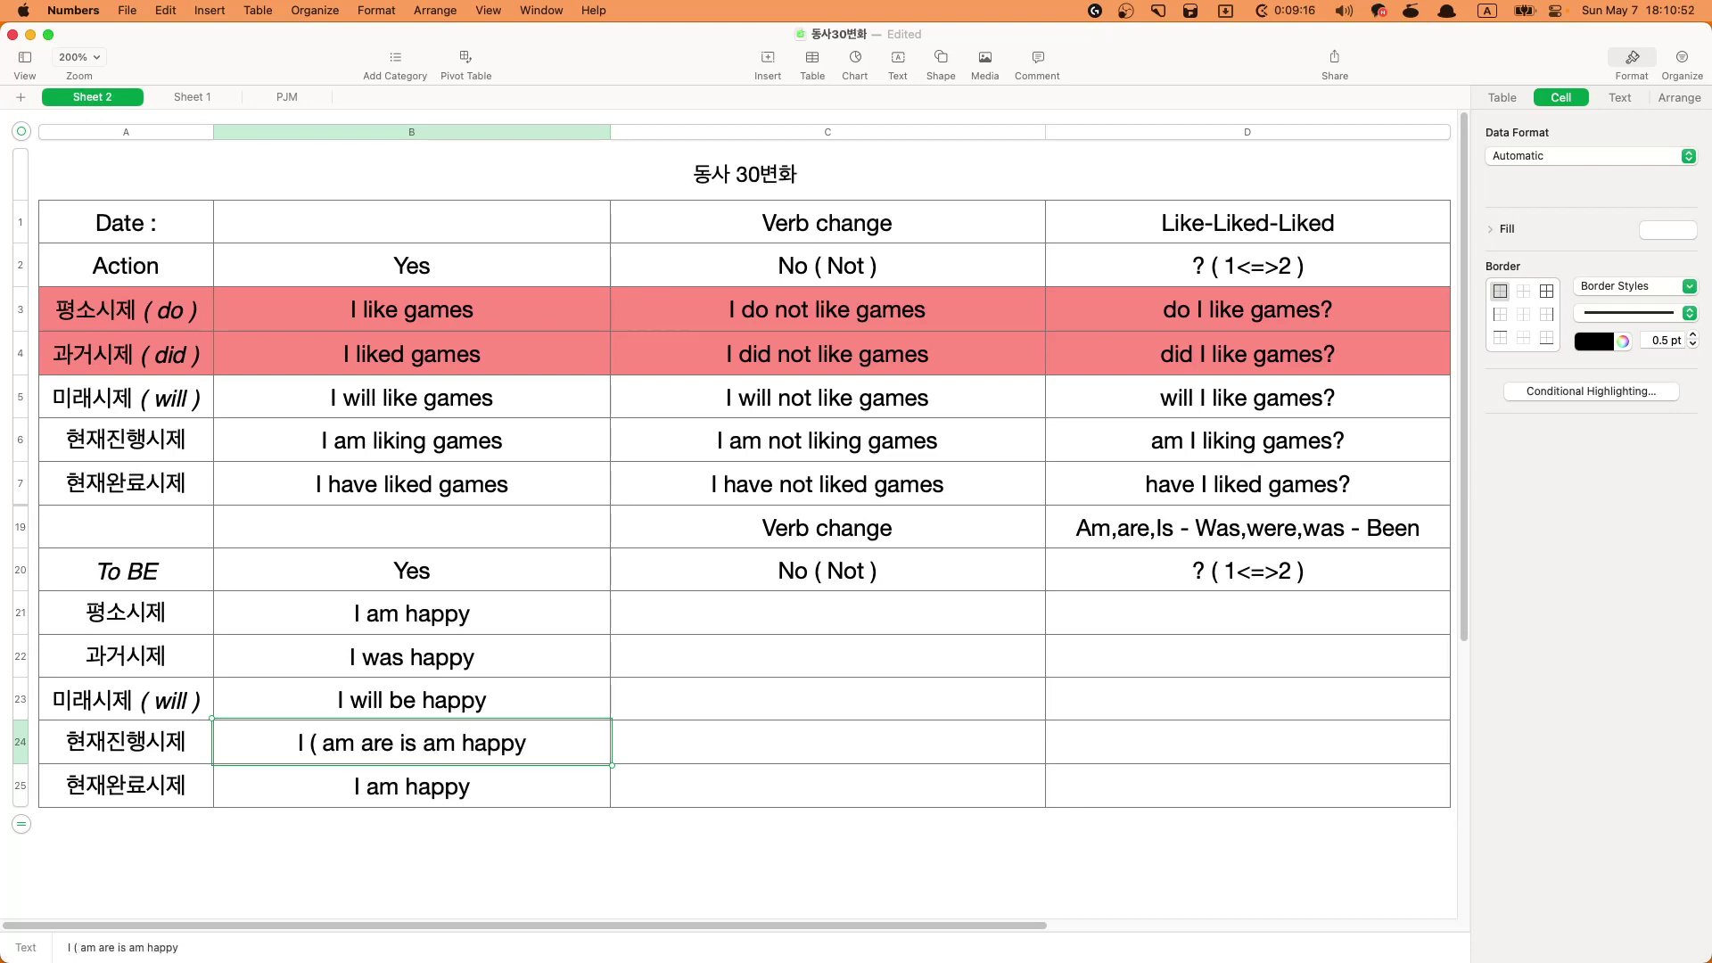
{"action": "type", "text": ")"}
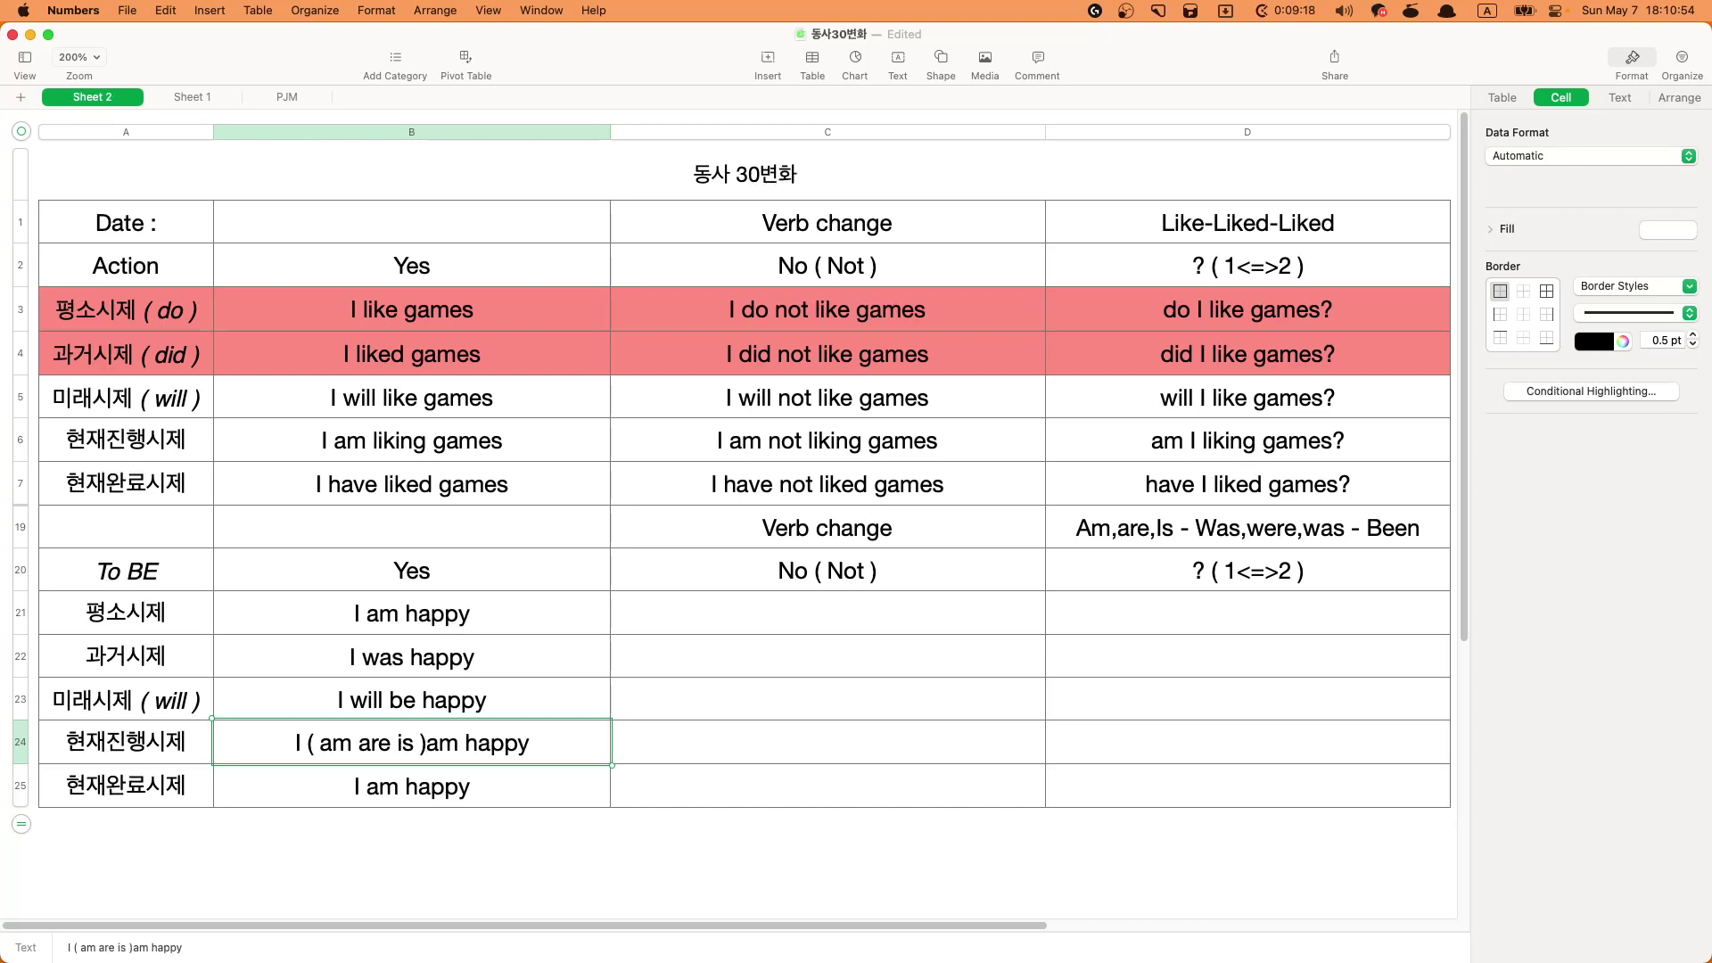
{"action": "key", "text": "BackSpace"}
{"action": "key", "text": "BackSpace"}
{"action": "key", "text": "BackSpace"}
{"action": "key", "text": "BackSpace"}
{"action": "key", "text": "BackSpace"}
{"action": "key", "text": "BackSpace"}
{"action": "key", "text": "BackSpace"}
{"action": "key", "text": "BackSpace"}
{"action": "key", "text": "BackSpace"}
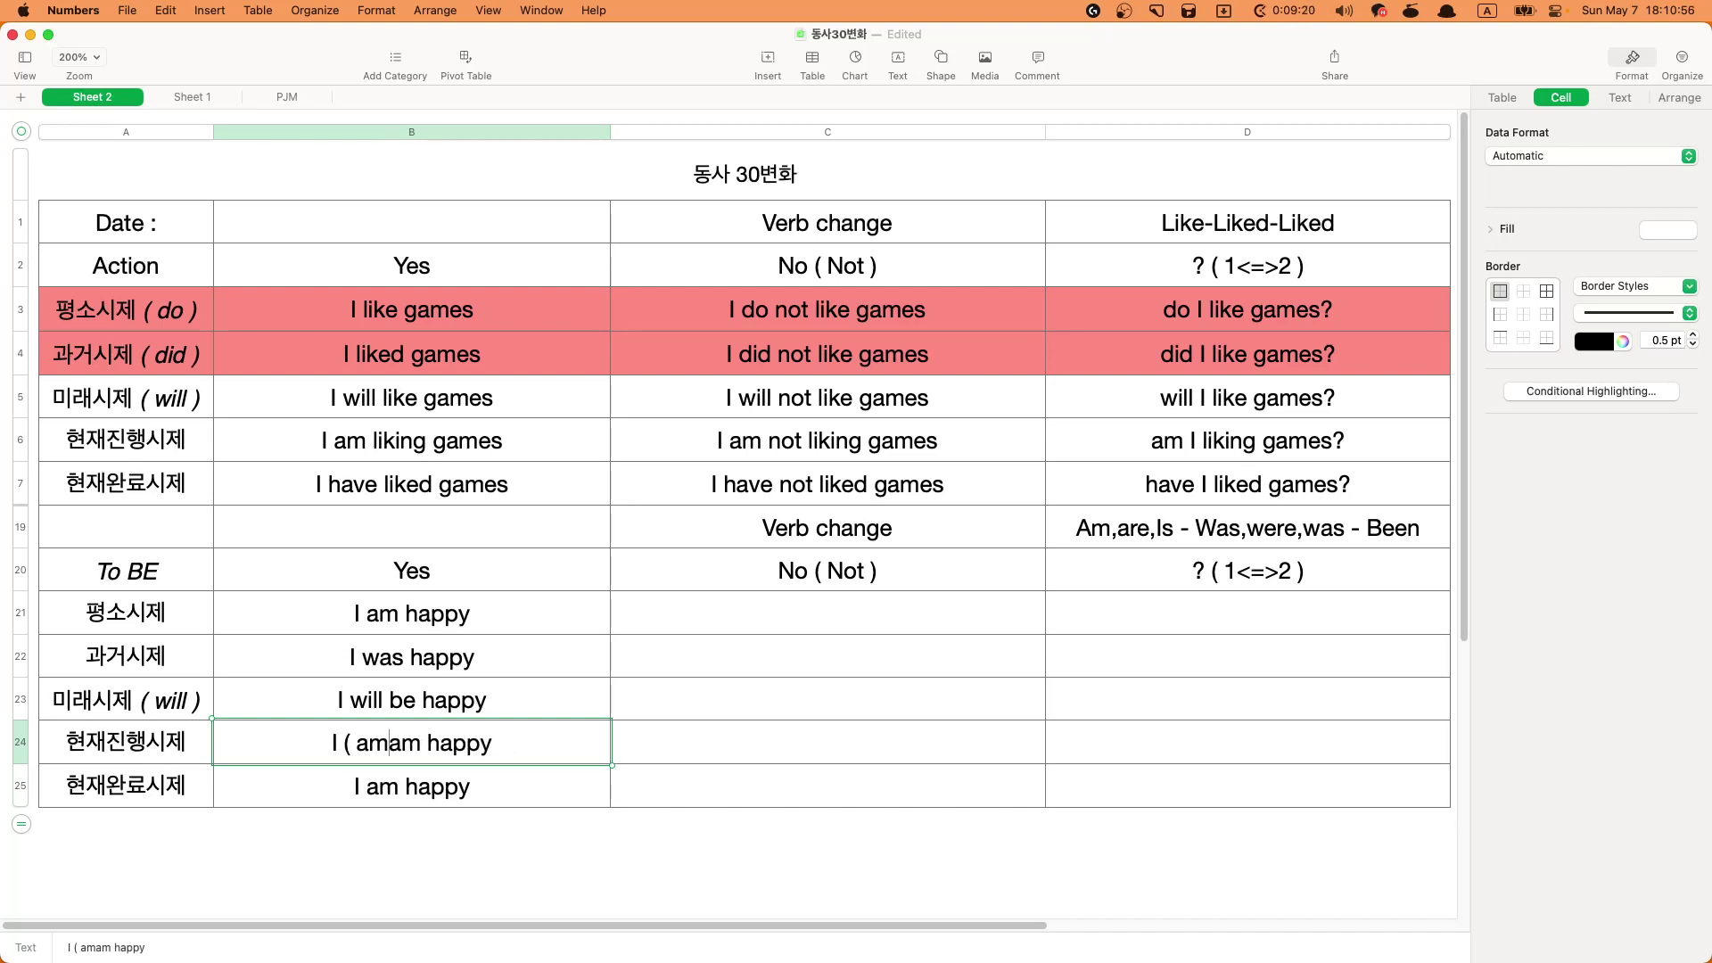
{"action": "key", "text": "BackSpace"}
{"action": "key", "text": "BackSpace"}
{"action": "type", "text": "m"}
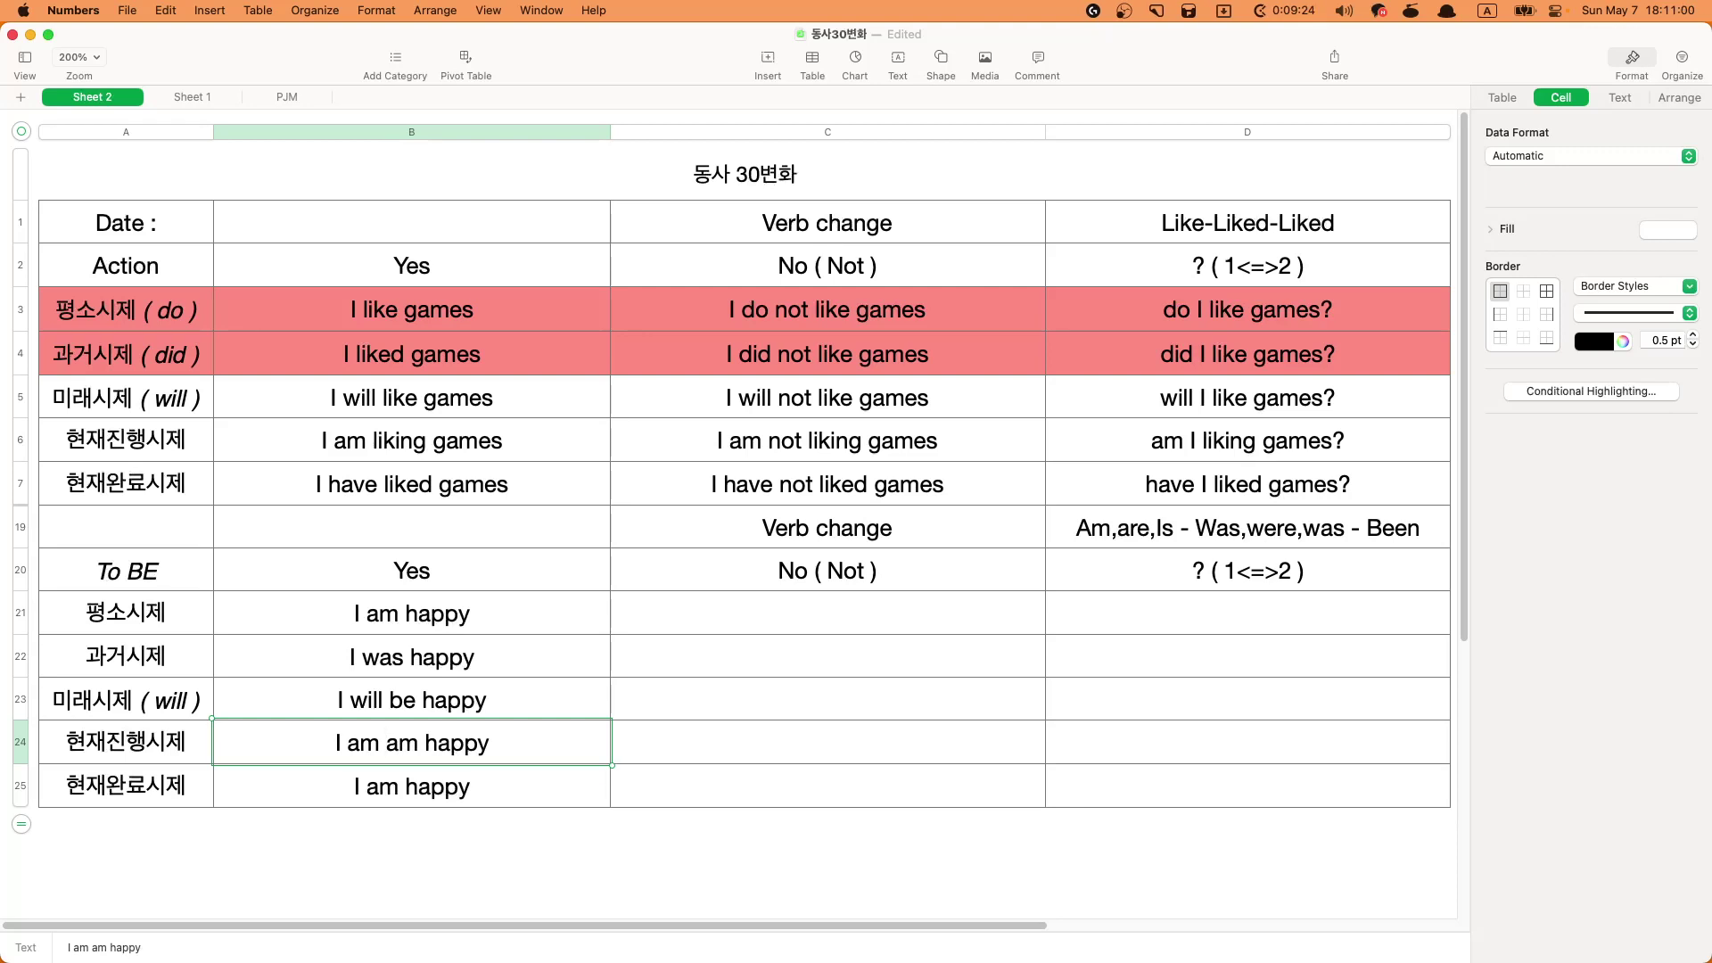
- Replace the second "am" in the To BE block's 현재진행시제 Yes sentence with "being", making it "I am being happy"
{"action": "left_click_drag", "start_coordinate": [384, 745], "coordinate": [413, 745]}
{"action": "type", "text": "be"}
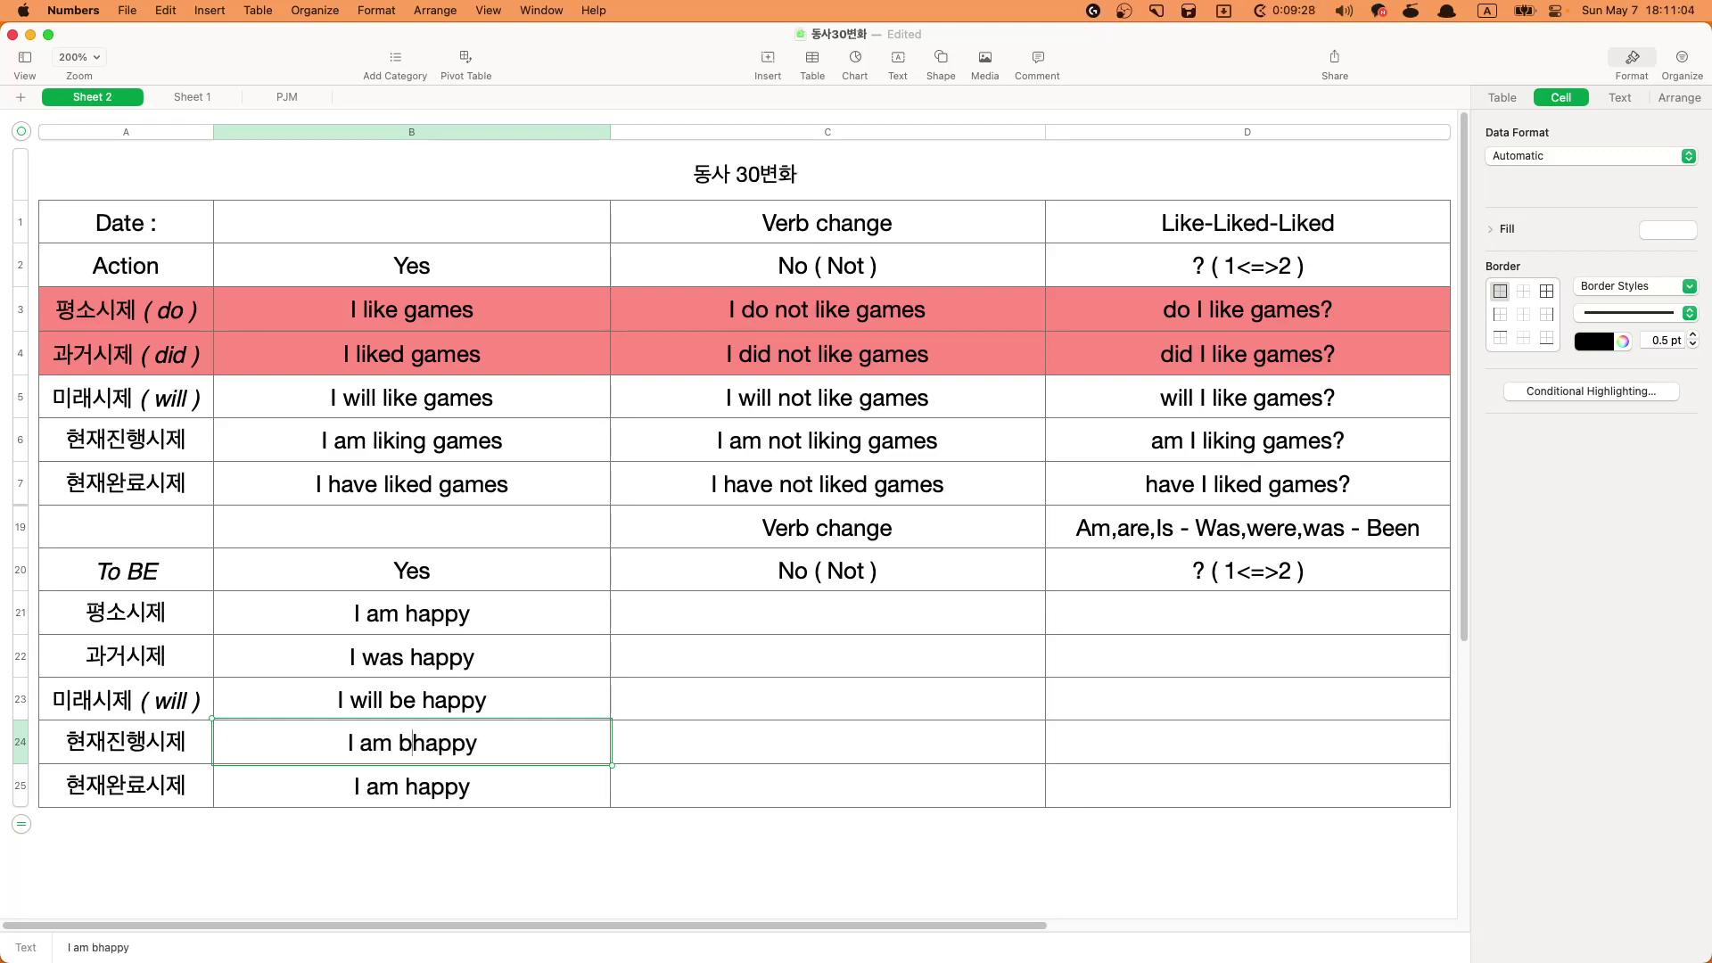
{"action": "left_click", "coordinate": [184, 582]}
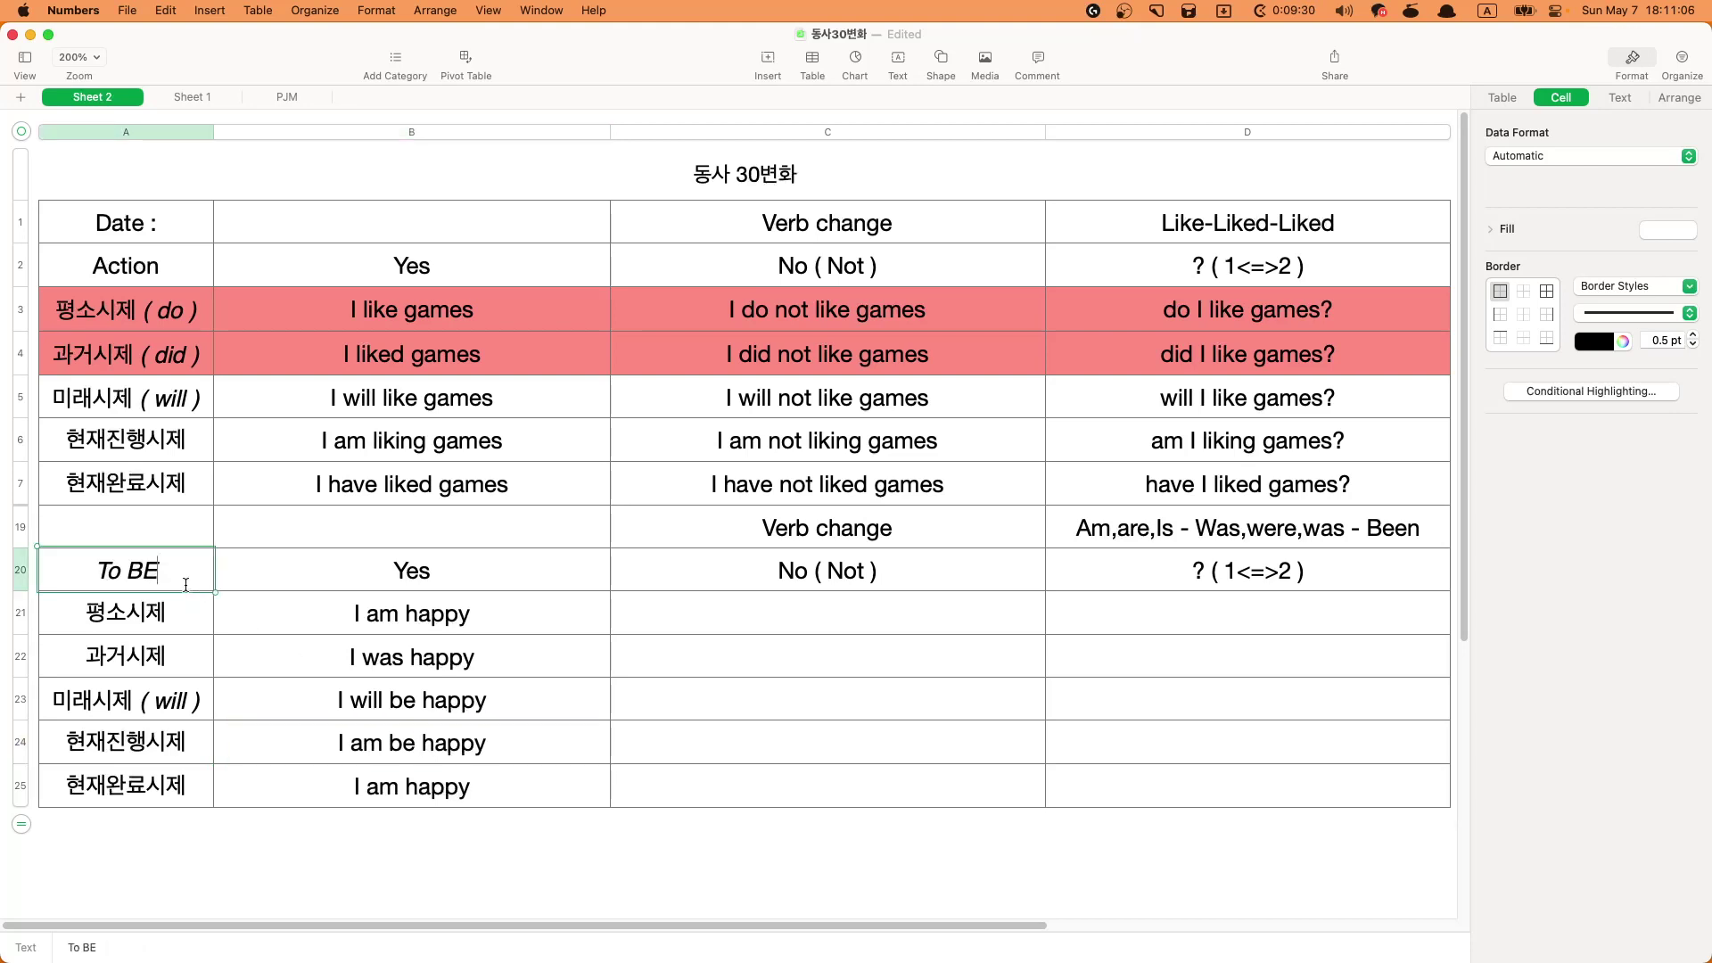
{"action": "left_click_drag", "start_coordinate": [127, 571], "coordinate": [165, 571]}
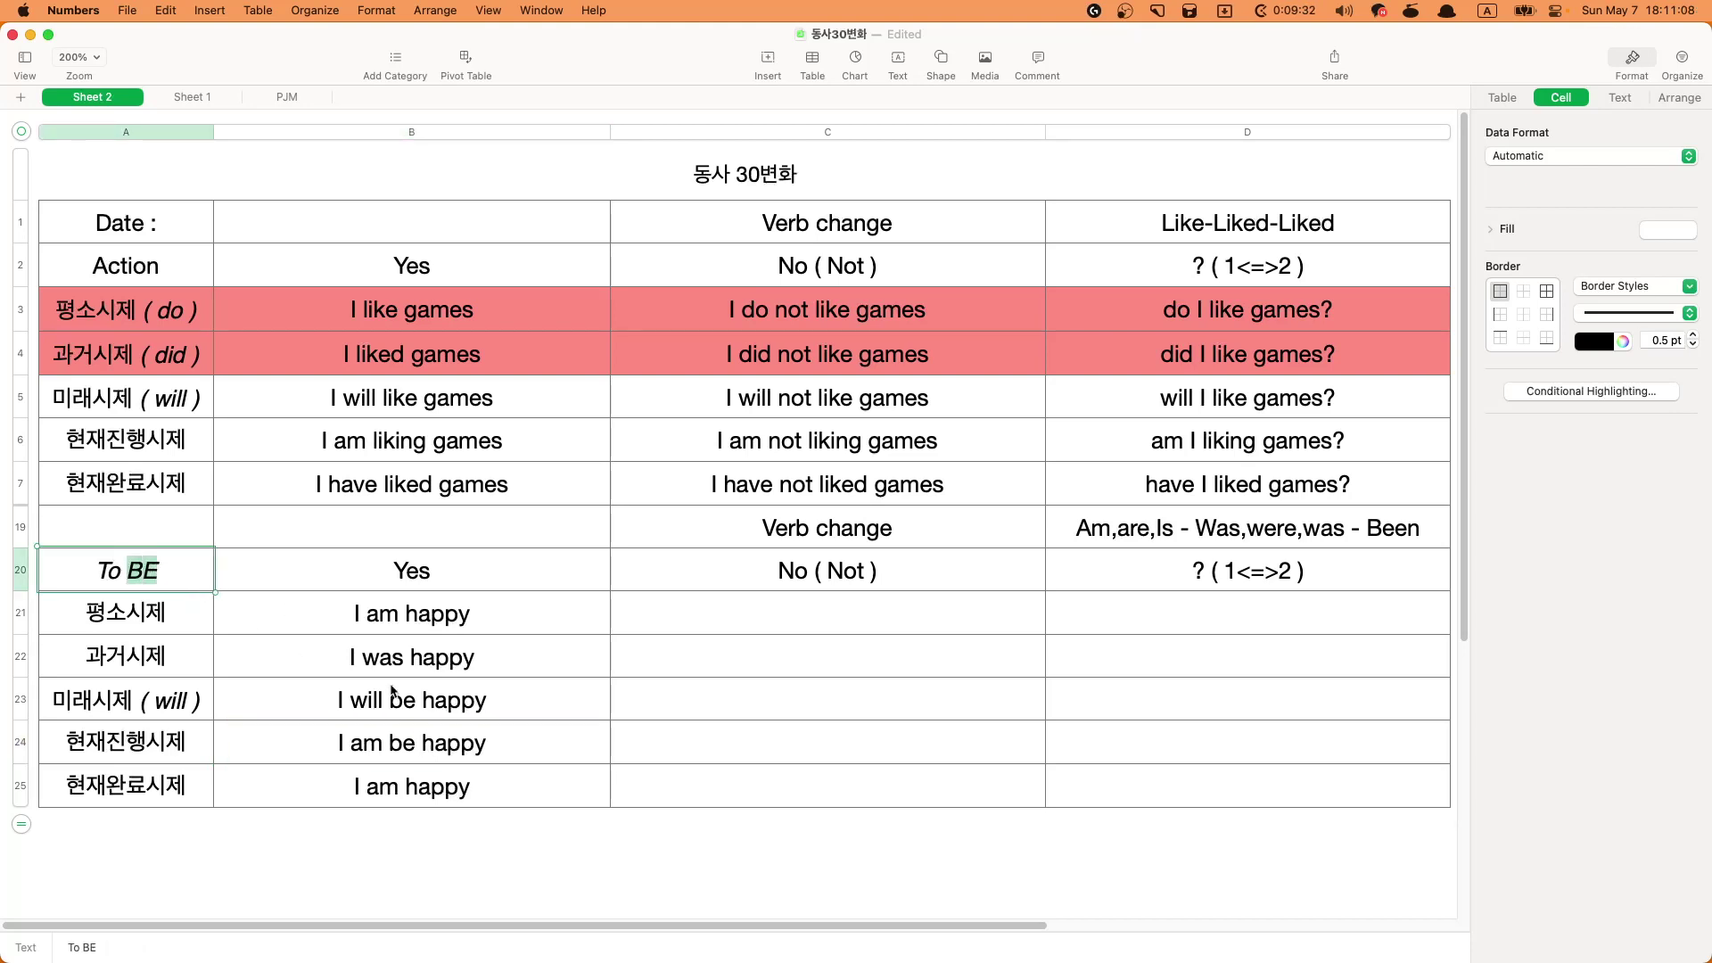
{"action": "left_click", "coordinate": [416, 743]}
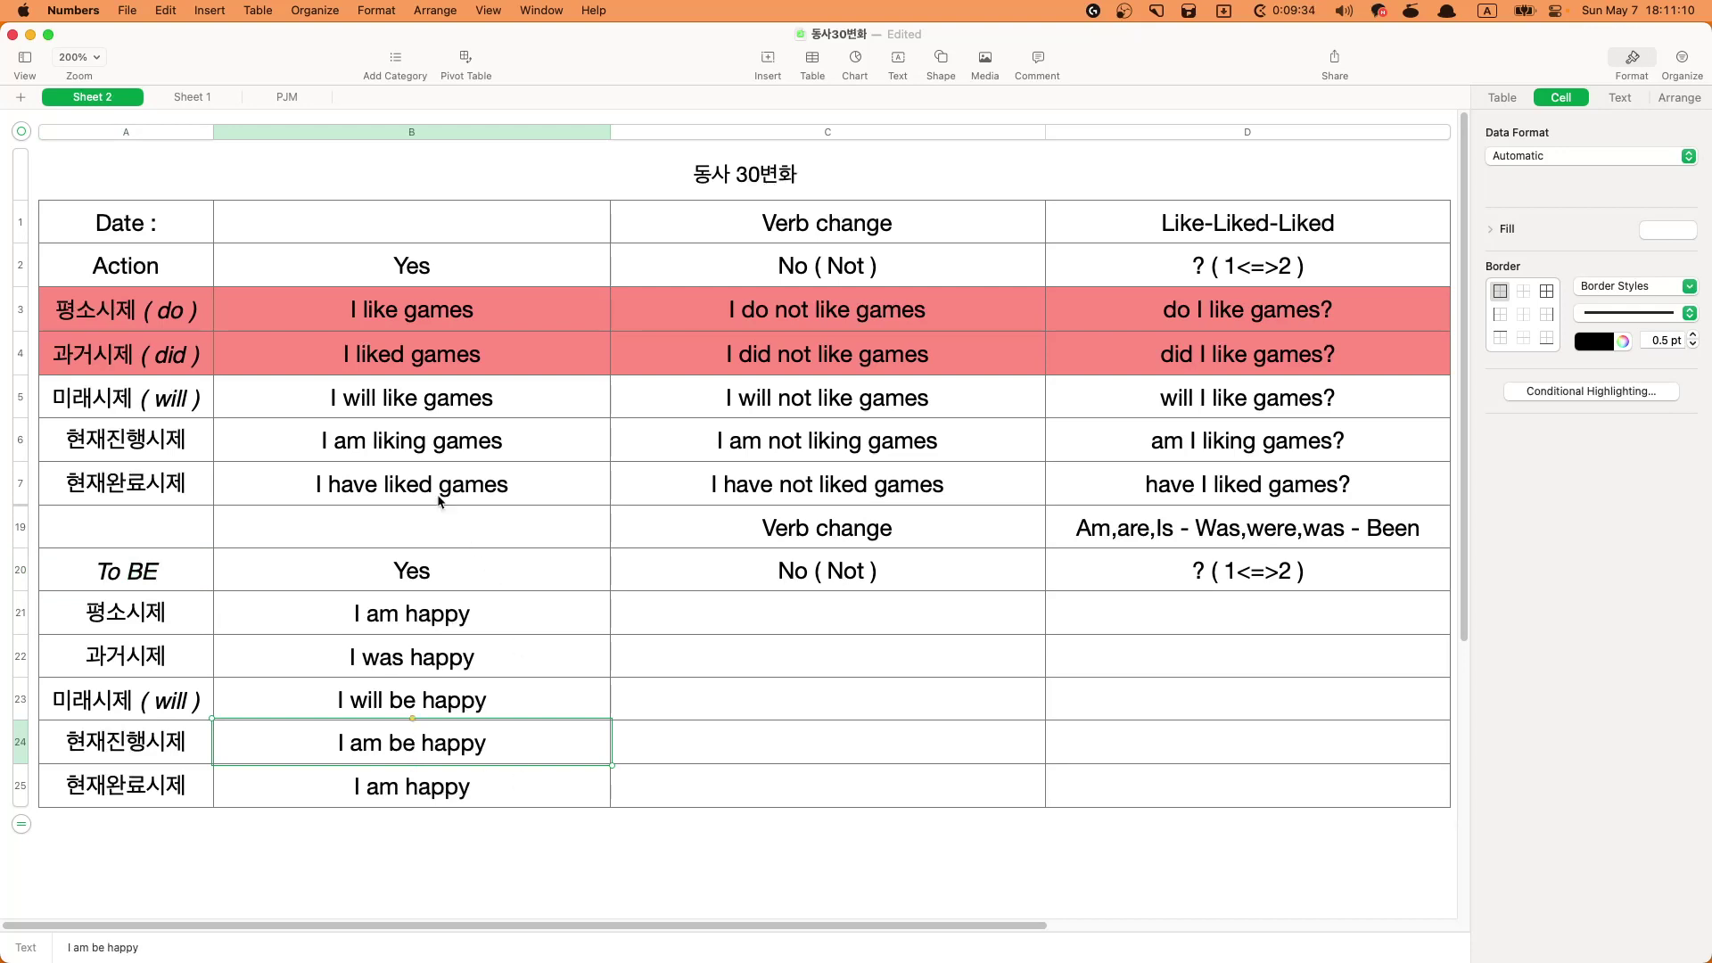
{"action": "left_click", "coordinate": [415, 453]}
{"action": "left_click", "coordinate": [416, 756]}
{"action": "left_click", "coordinate": [415, 749]}
{"action": "type", "text": "ing"}
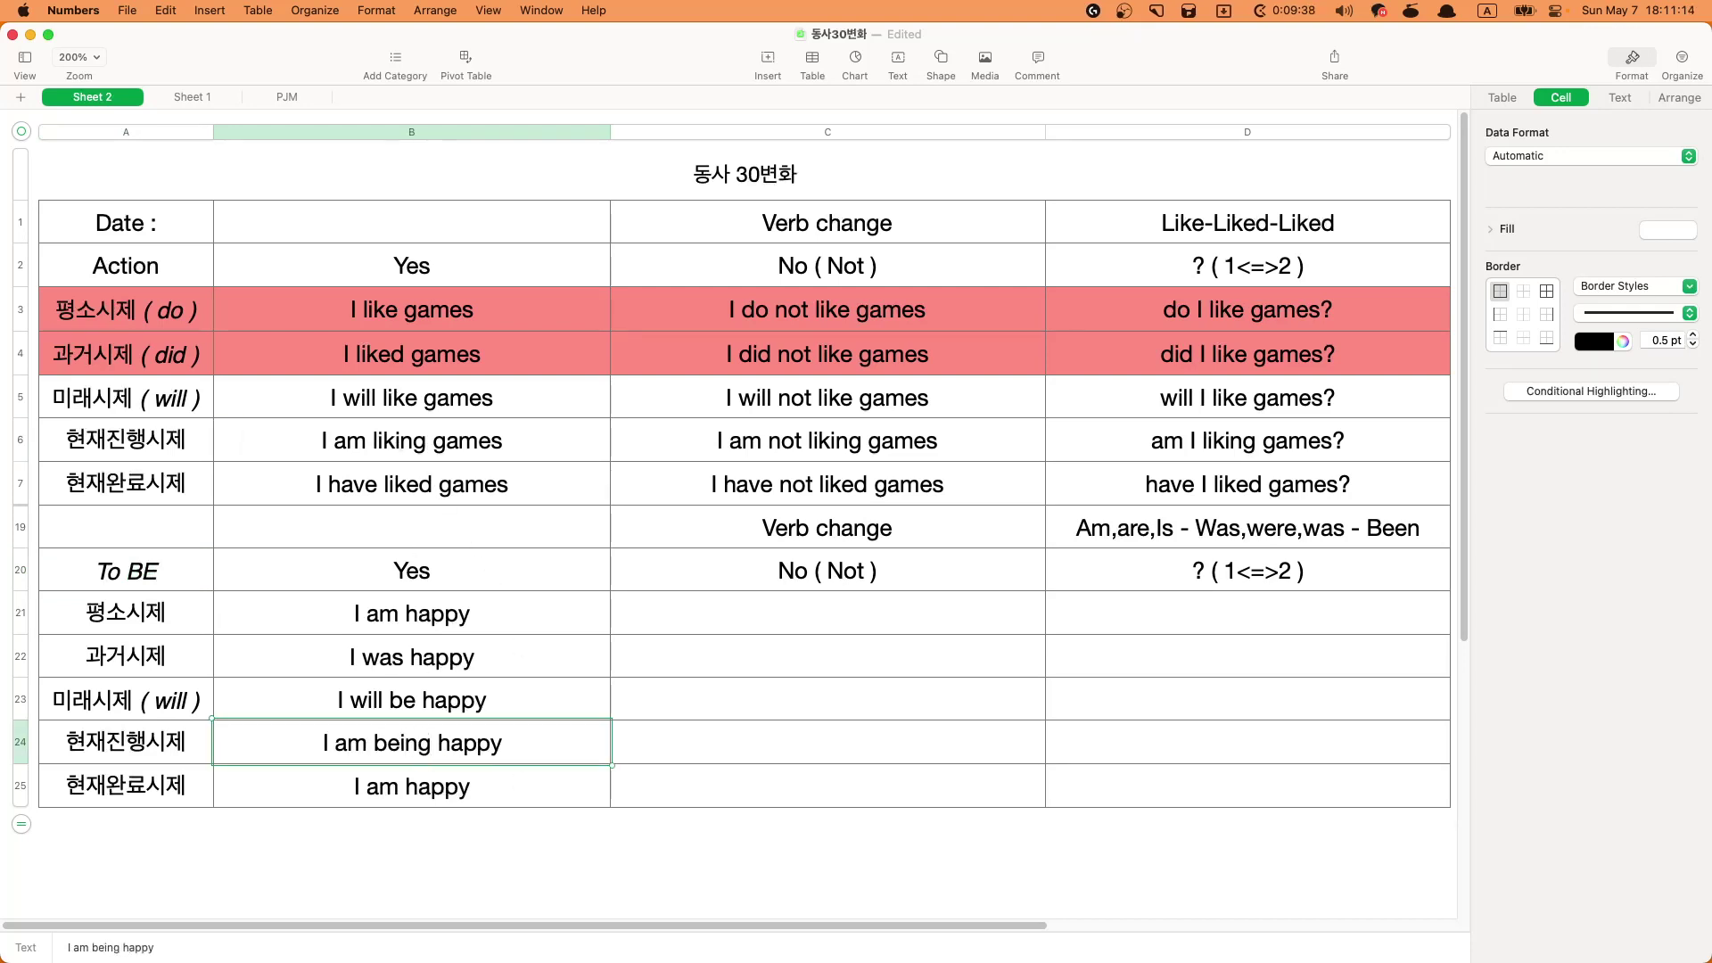
{"action": "key", "text": "Return"}
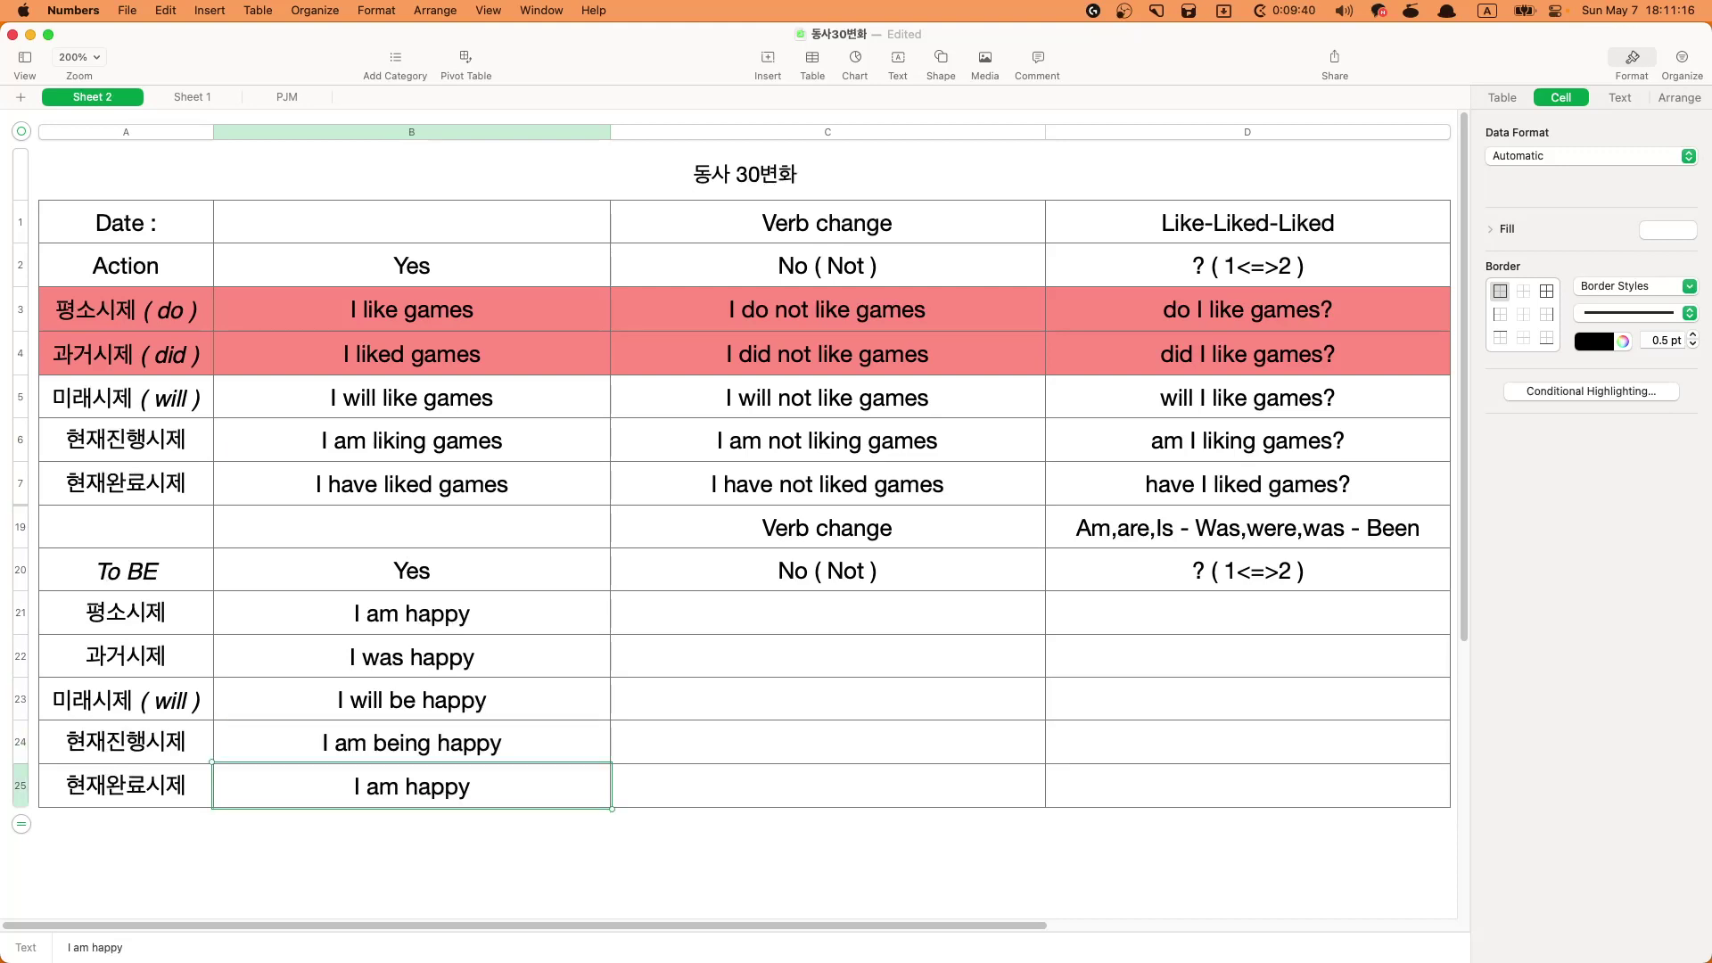
- Insert "have" after "I" in the Yes sentence of the To BE block's 현재완료시제 row
{"action": "left_click", "coordinate": [362, 786]}
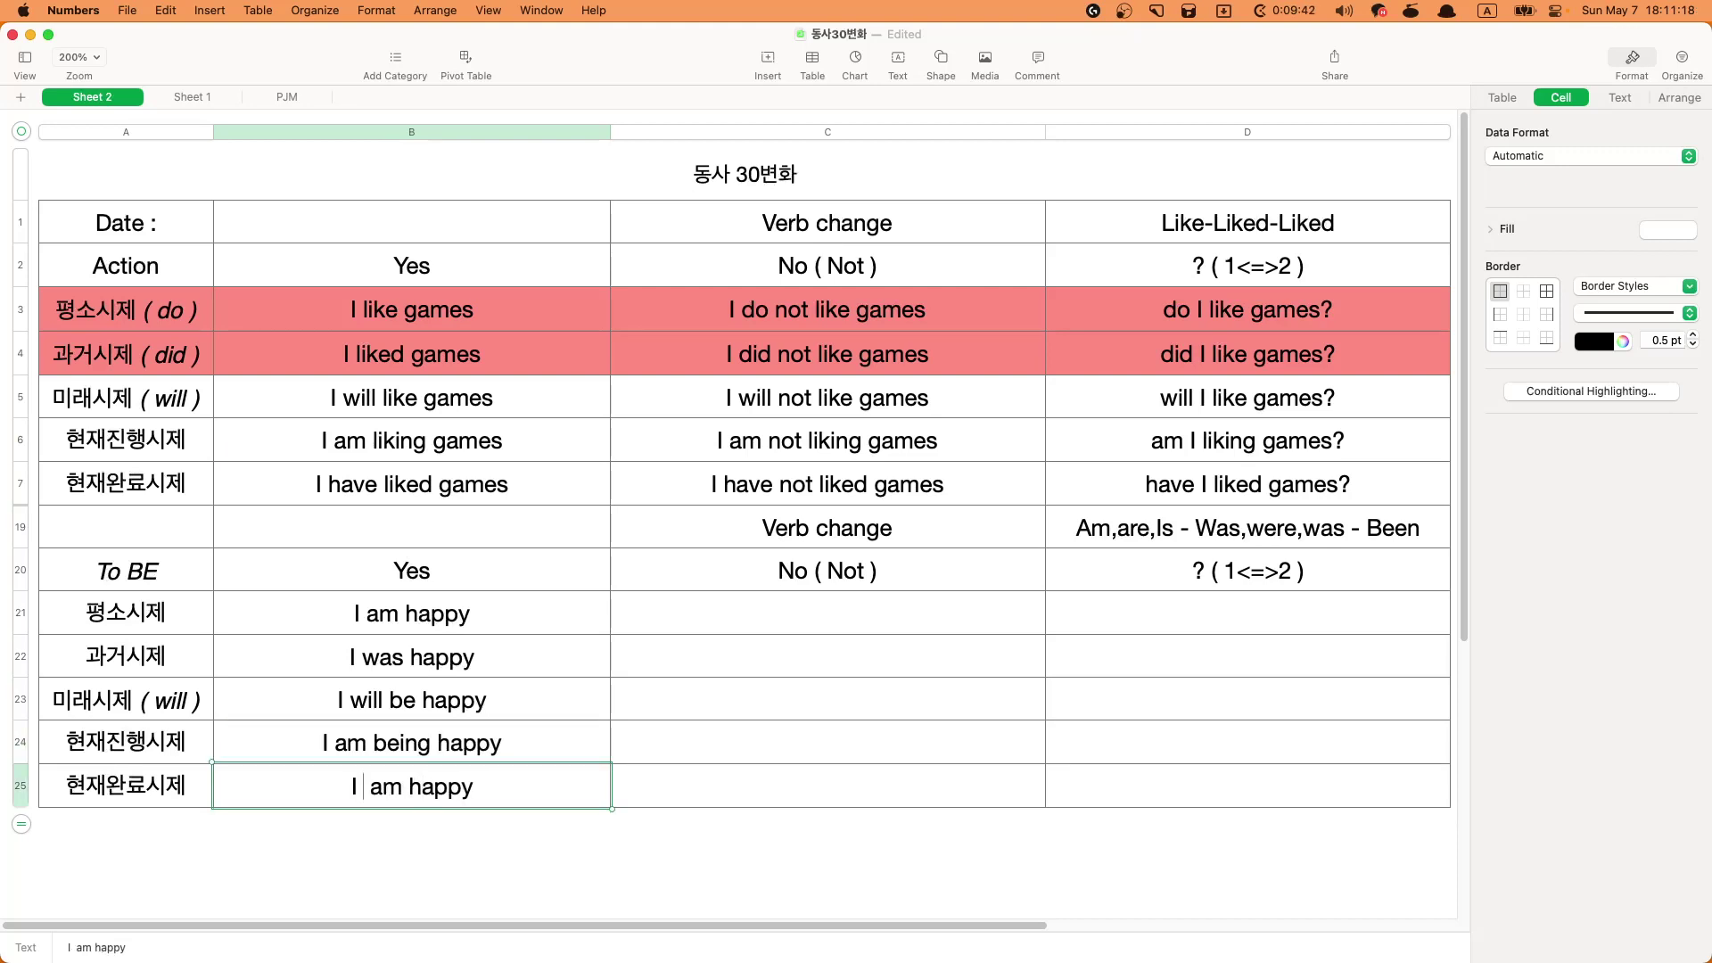
{"action": "type", "text": "( have "}
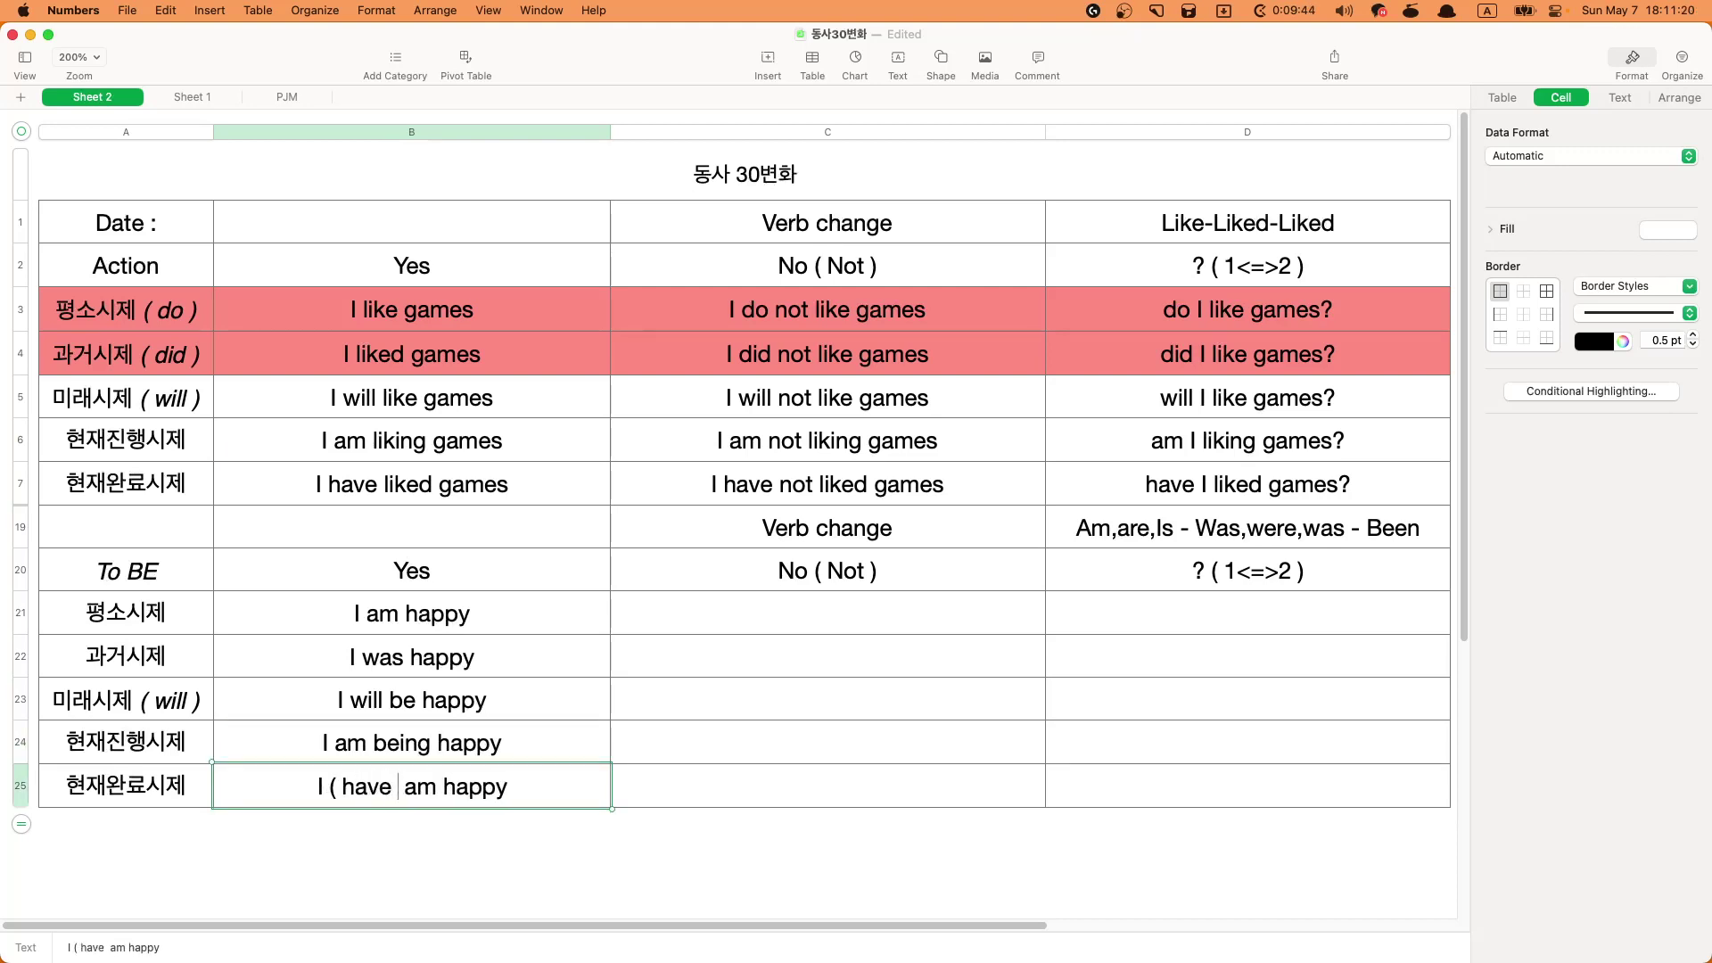
{"action": "type", "text": "/ has )"}
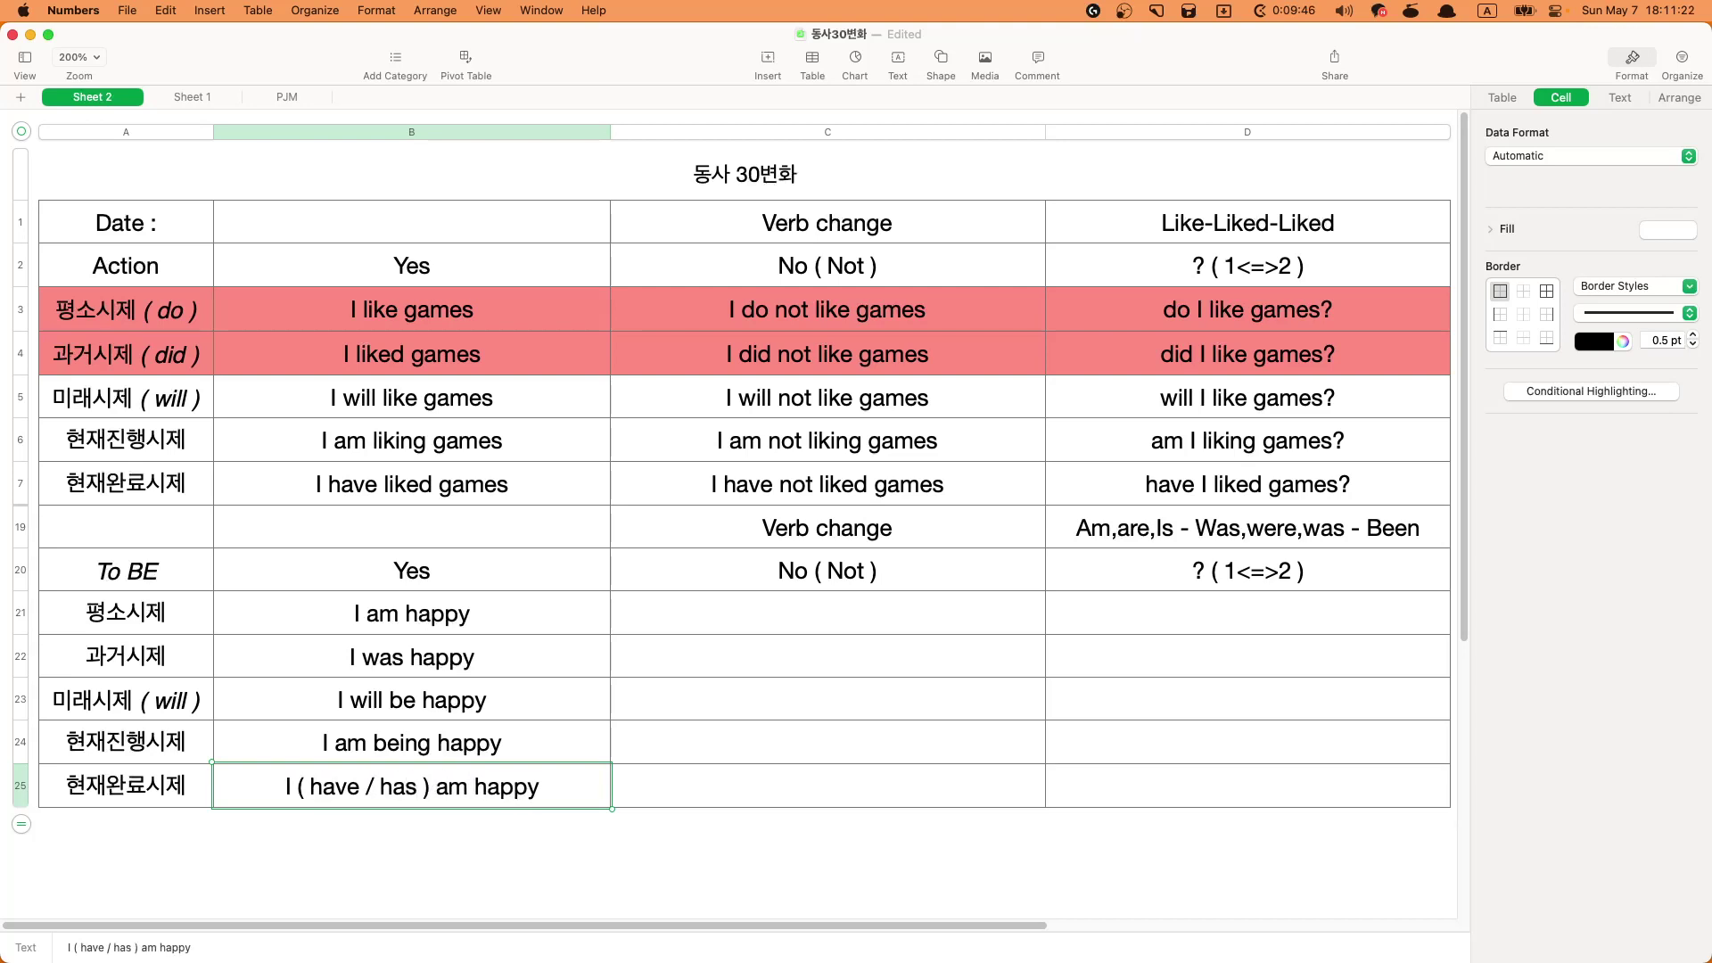
{"action": "key", "text": "Left"}
{"action": "key", "text": "Left"}
{"action": "key", "text": "Left"}
{"action": "key", "text": "Left"}
{"action": "key", "text": "Left"}
{"action": "key", "text": "BackSpace"}
{"action": "key", "text": "BackSpace"}
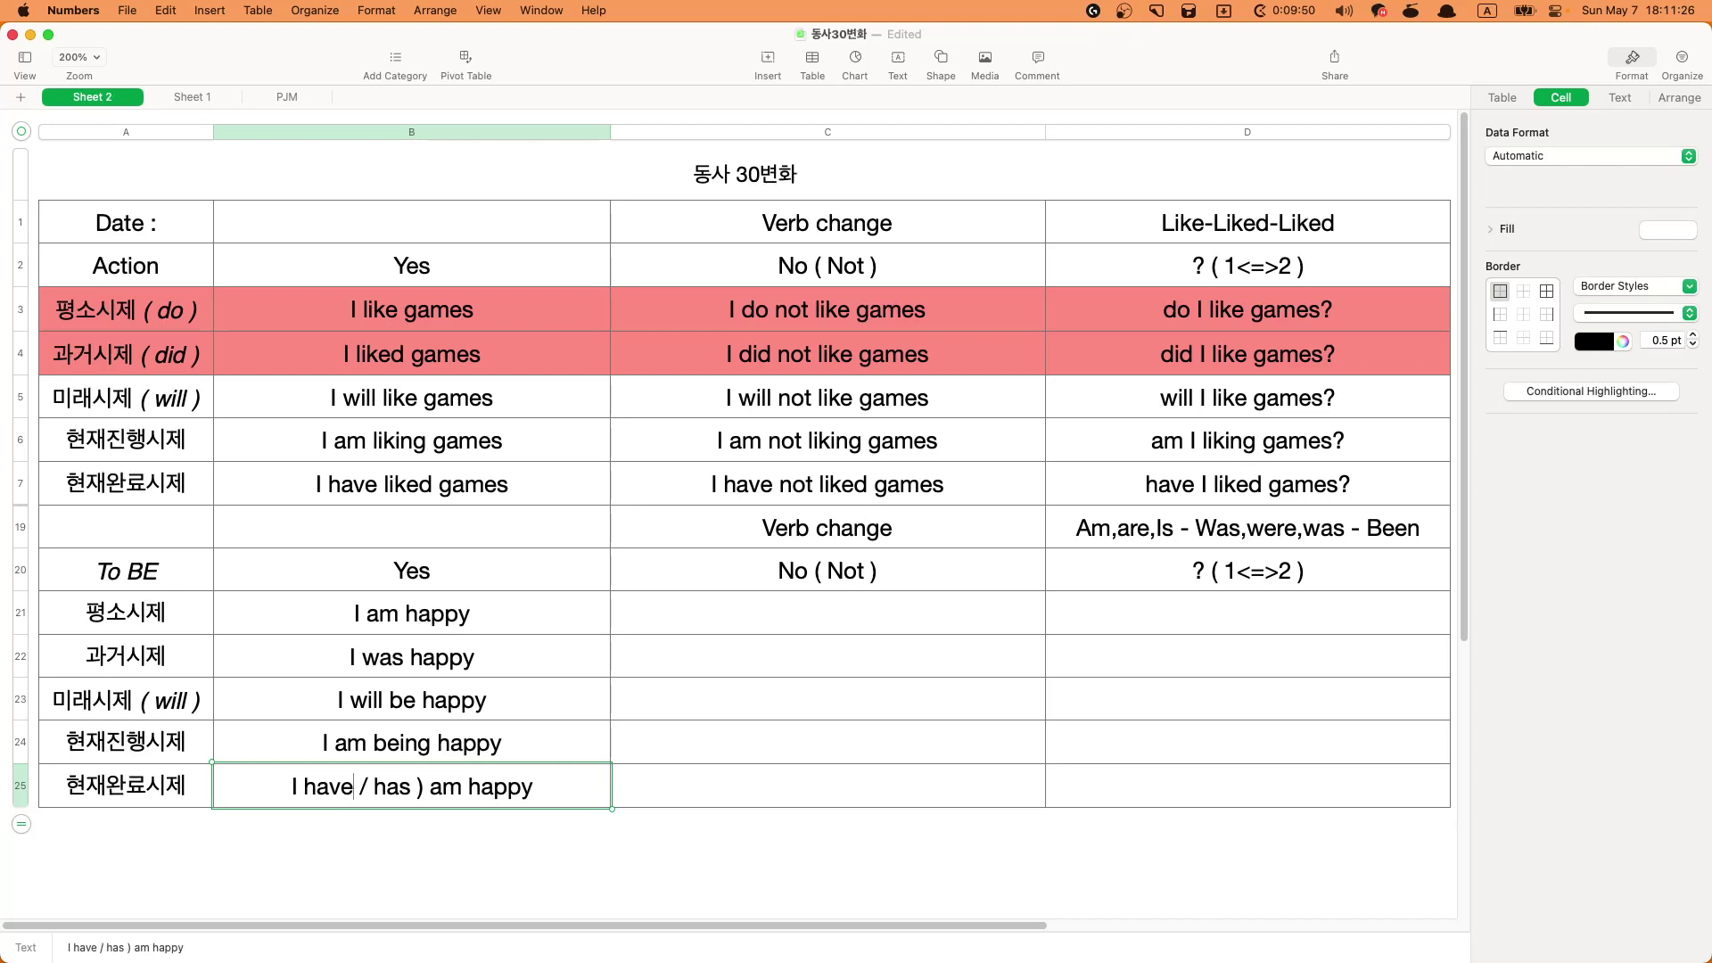
{"action": "key", "text": "Delete"}
{"action": "key", "text": "Delete"}
{"action": "key", "text": "Delete"}
{"action": "key", "text": "Delete"}
{"action": "key", "text": "Delete"}
{"action": "key", "text": "Delete"}
{"action": "key", "text": "Delete"}
{"action": "key", "text": "Delete"}
{"action": "key", "text": "Right"}
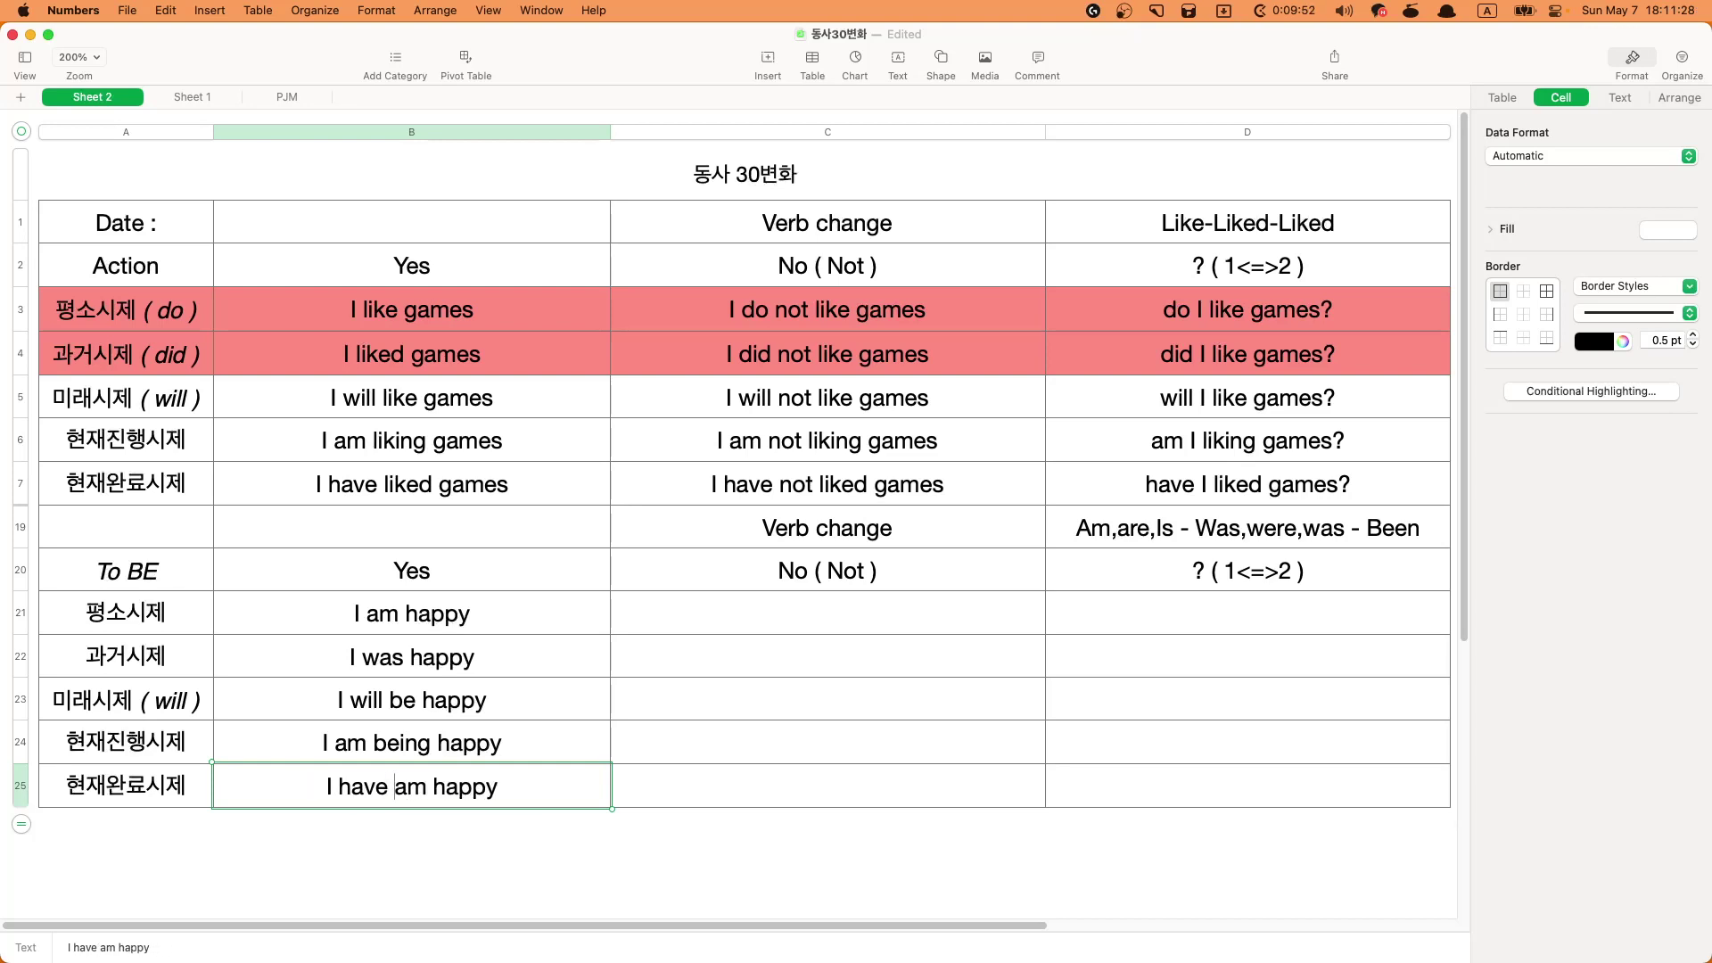
- Replace "am" with "been" in the To BE block's 현재완료시제 Yes sentence, making it "I have been happy"
{"action": "key", "text": "Right"}
{"action": "key", "text": "shift+Left"}
{"action": "key", "text": "shift+Left"}
{"action": "left_click", "coordinate": [1275, 233]}
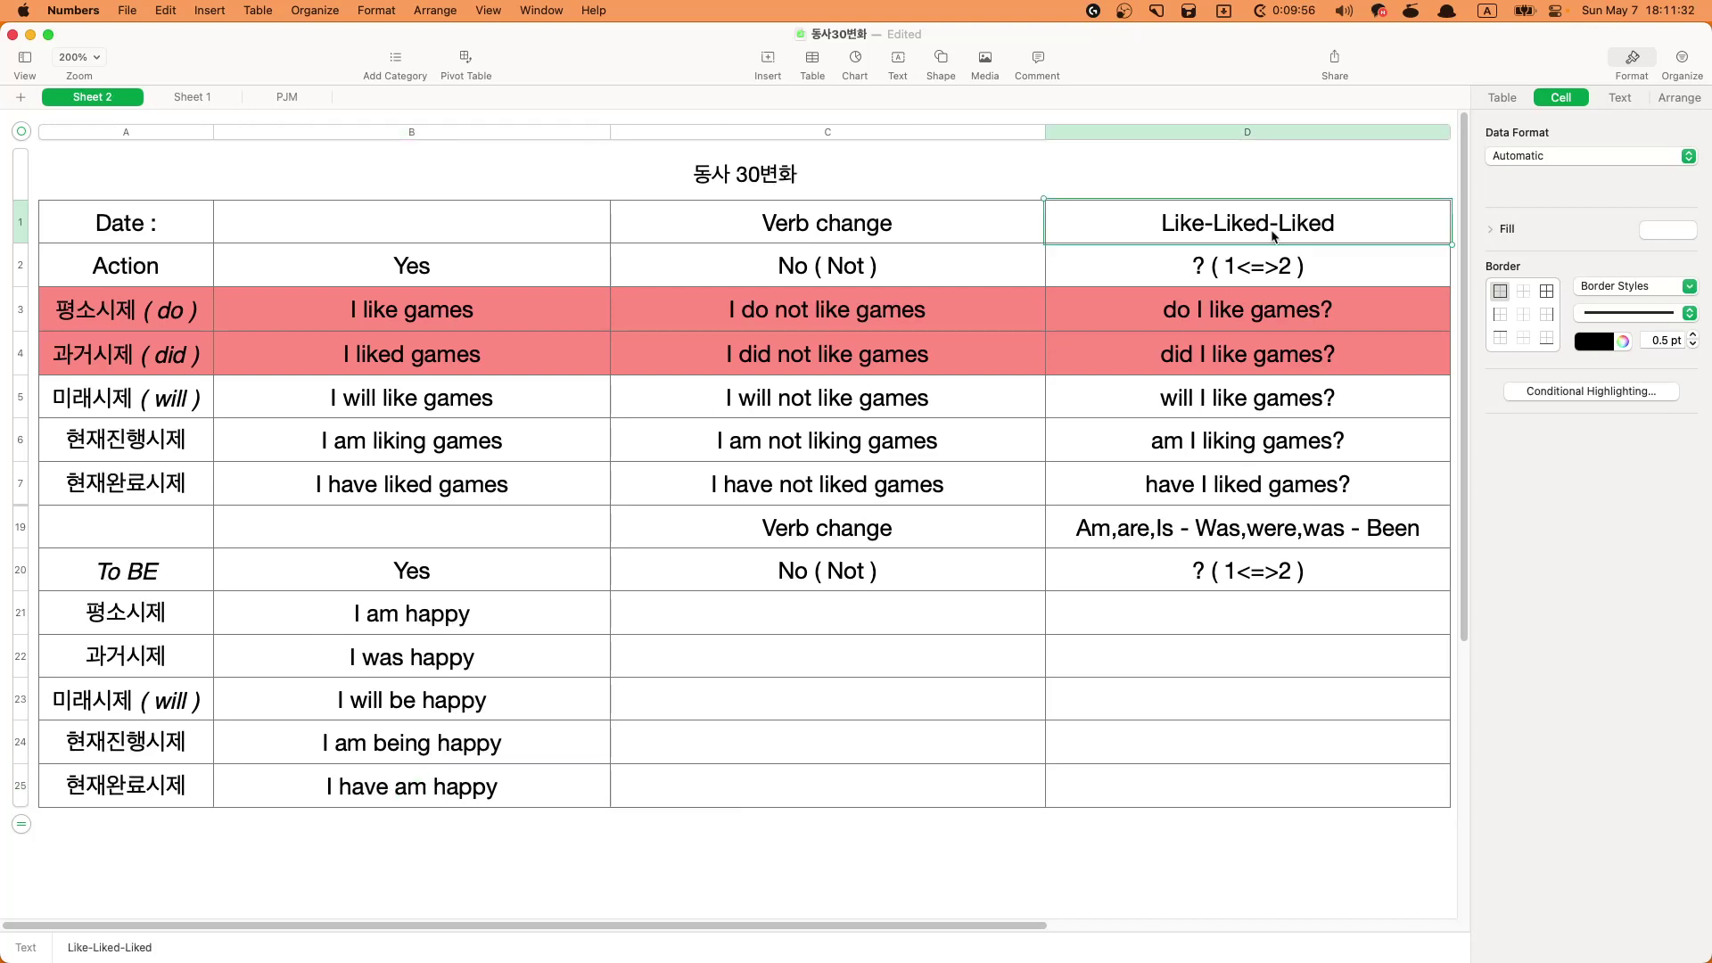
{"action": "double_click", "coordinate": [1297, 230]}
{"action": "left_click", "coordinate": [1241, 544]}
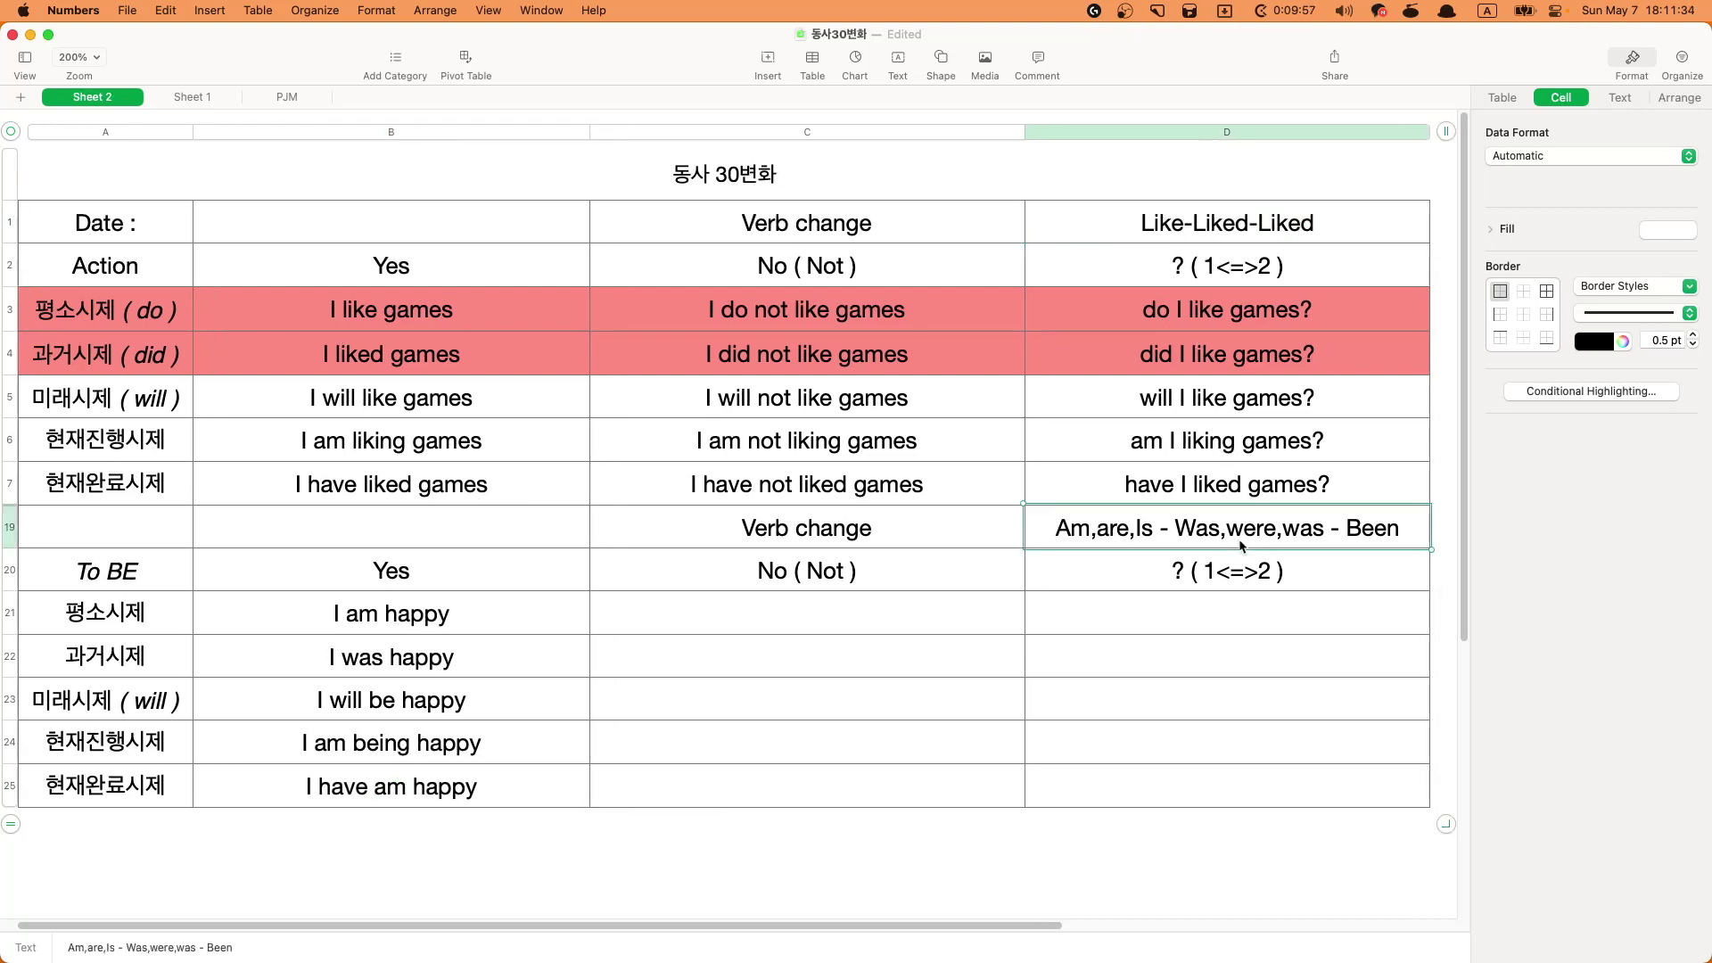
{"action": "double_click", "coordinate": [1367, 532]}
{"action": "left_click", "coordinate": [460, 777]}
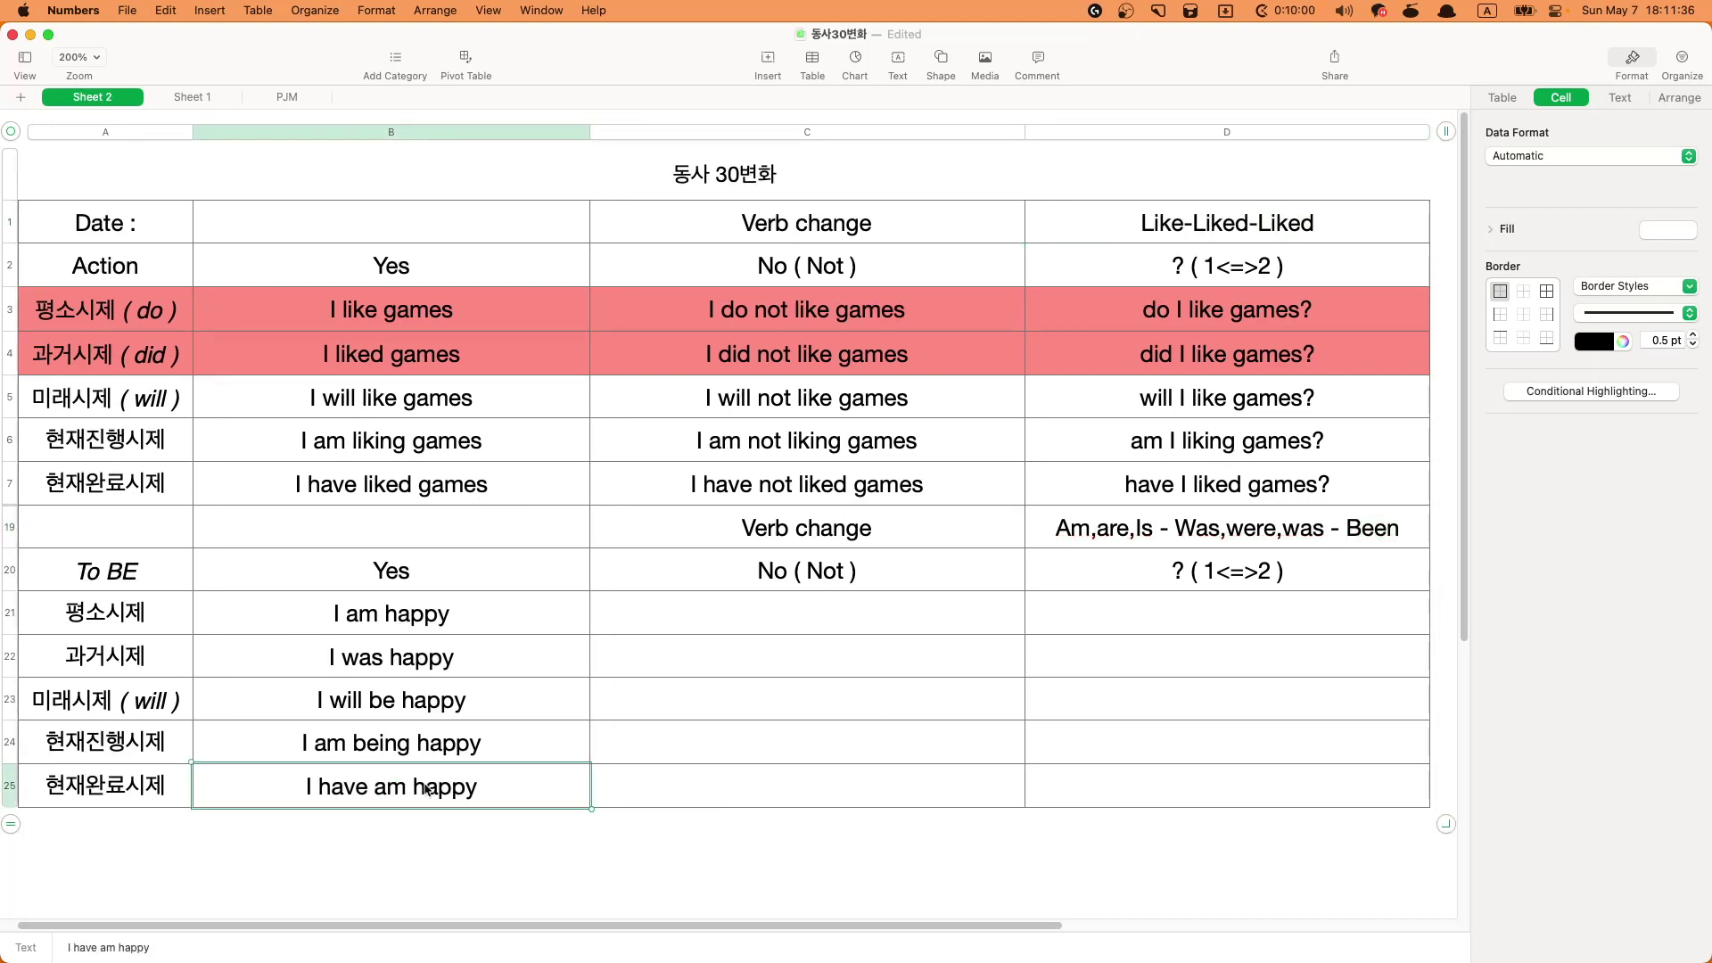
{"action": "left_click", "coordinate": [416, 786]}
{"action": "key", "text": "BackSpace"}
{"action": "key", "text": "BackSpace"}
{"action": "type", "text": "been"}
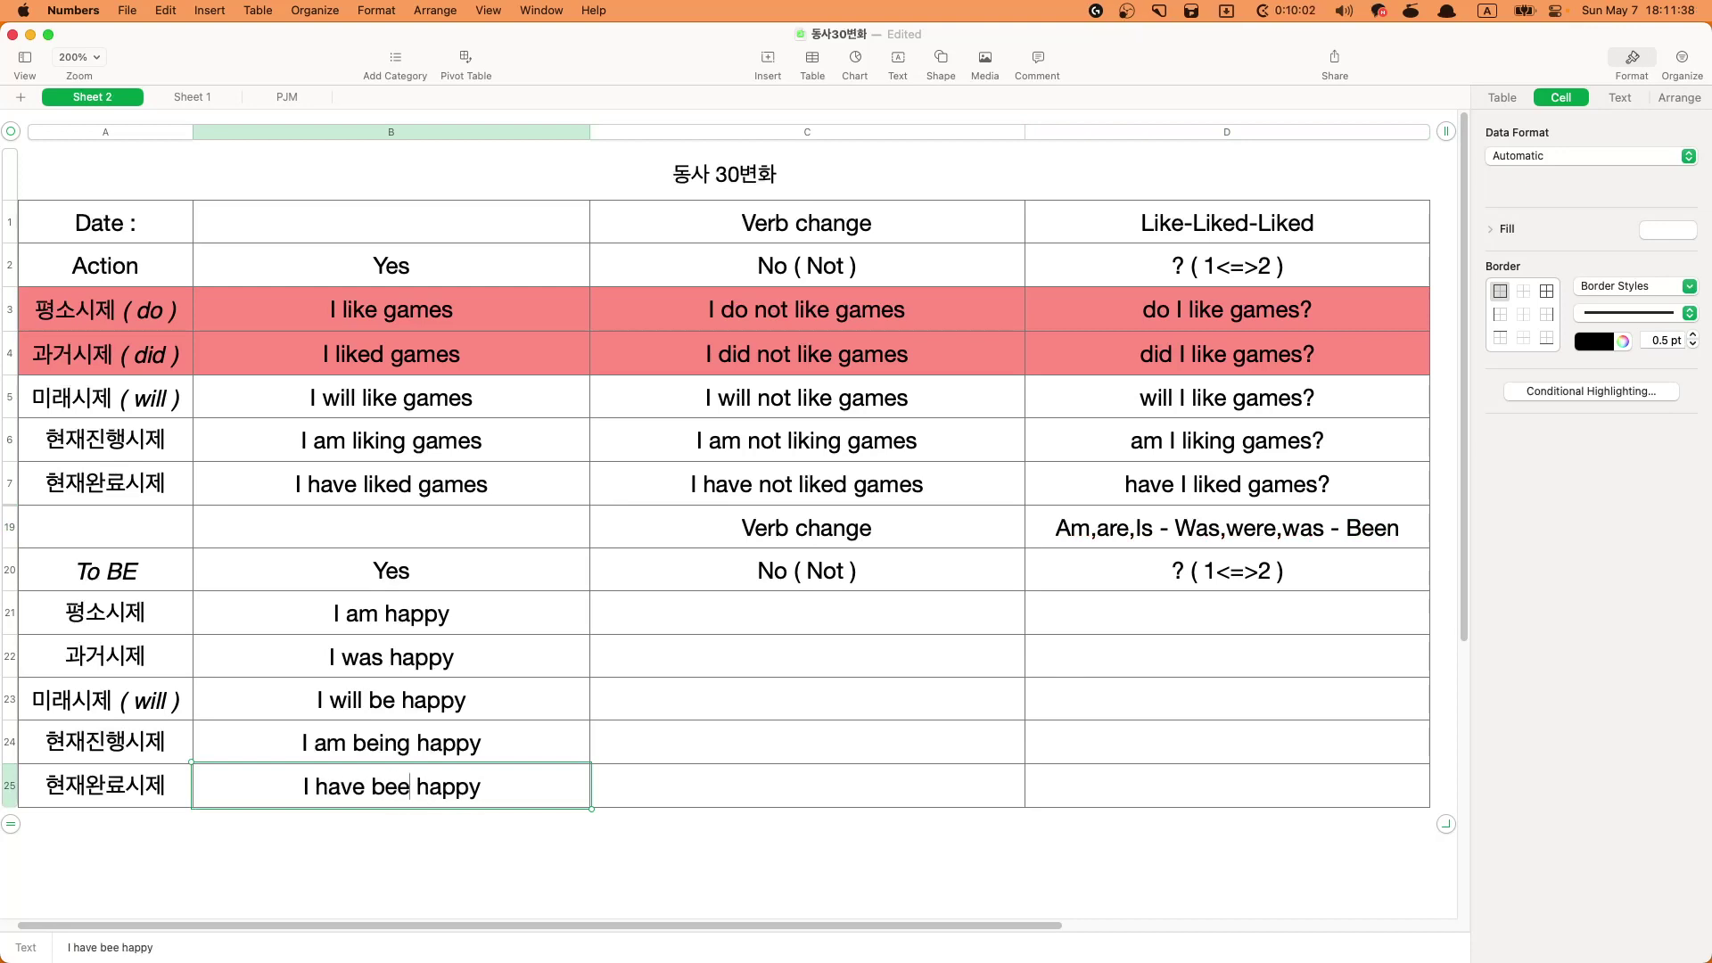
- Copy the To BE block's five Yes sentences into its No ( Not ) column, from the 평소시제 row down
{"action": "left_click", "coordinate": [448, 662]}
{"action": "left_click_drag", "start_coordinate": [464, 620], "coordinate": [459, 789]}
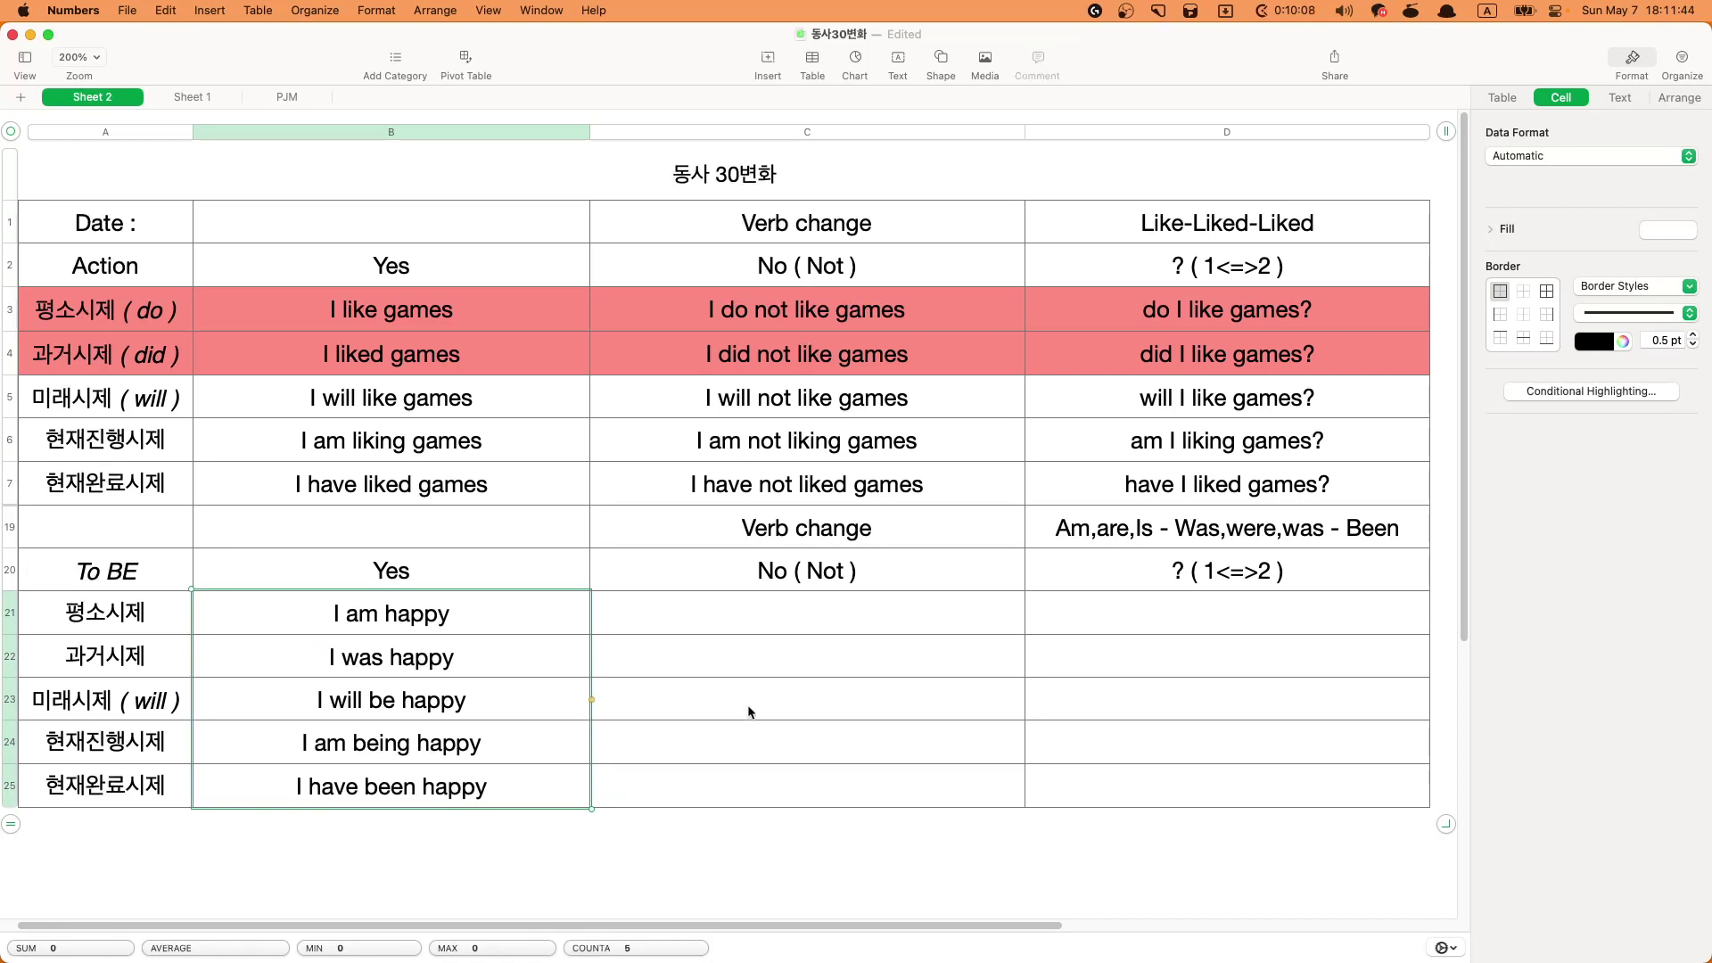
{"action": "key", "text": "cmd+c"}
{"action": "left_click", "coordinate": [714, 623]}
{"action": "key", "text": "cmd+v"}
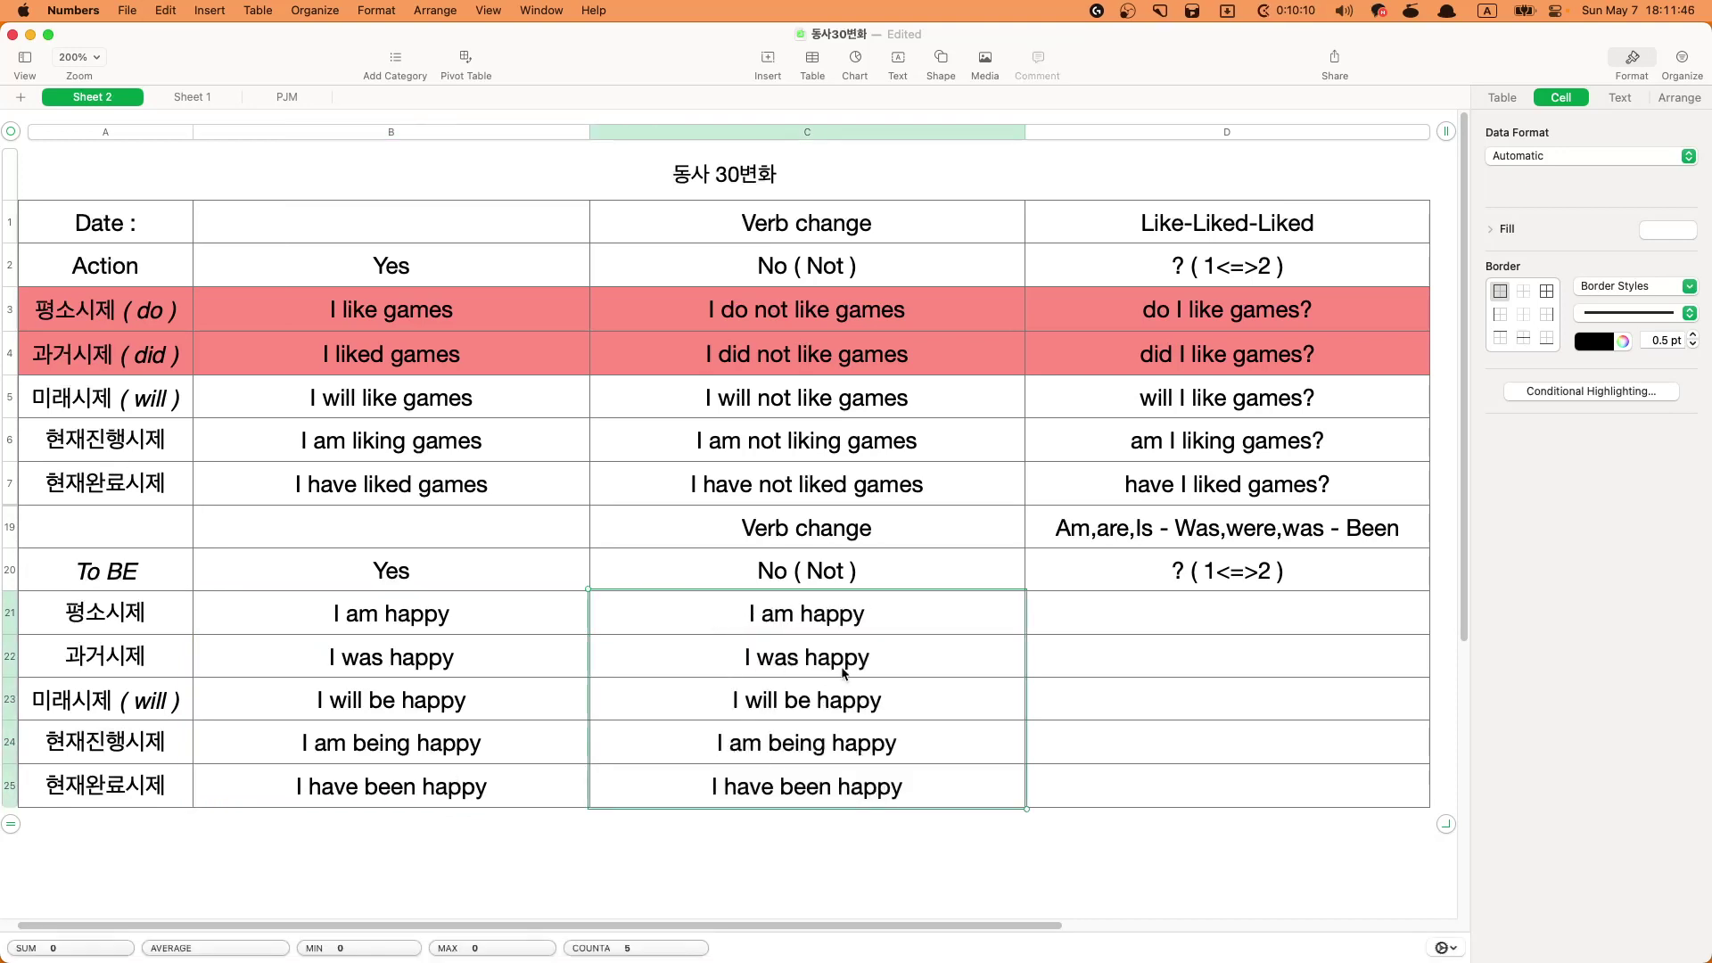
- Turn the No ( Not ) sentence of the To BE block's 평소시제 row into "I am not happy"
{"action": "key", "text": "Down"}
{"action": "double_click", "coordinate": [790, 624]}
{"action": "type", "text": "not"}
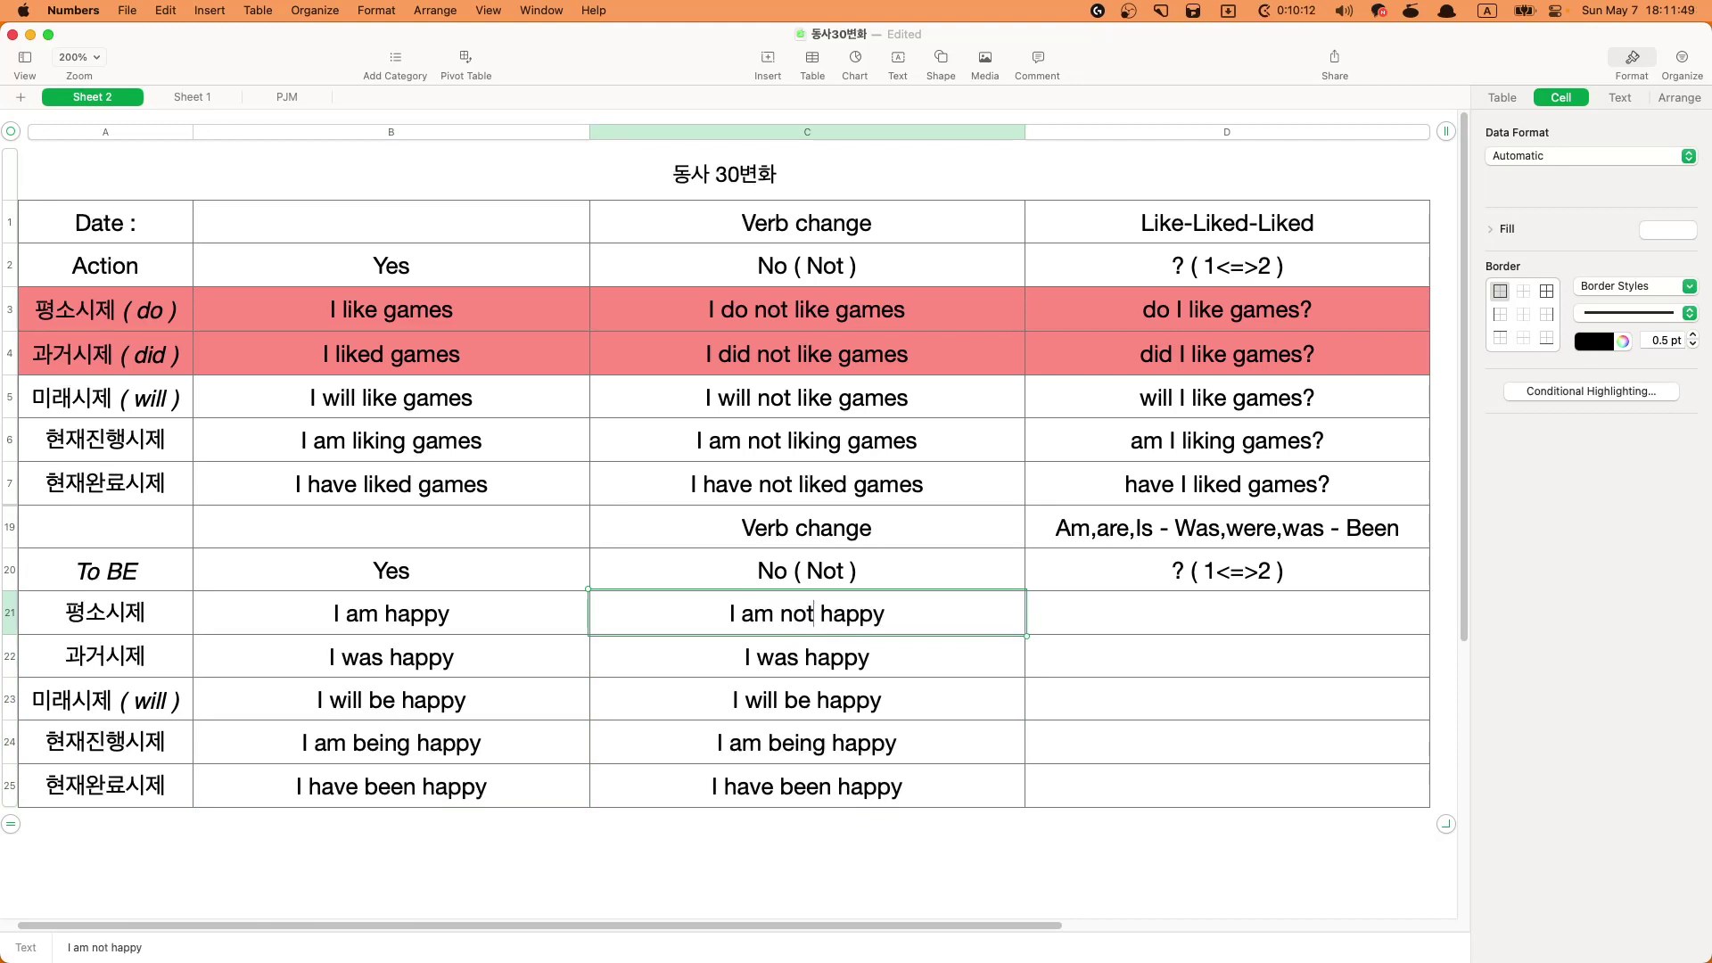
{"action": "key", "text": "Return"}
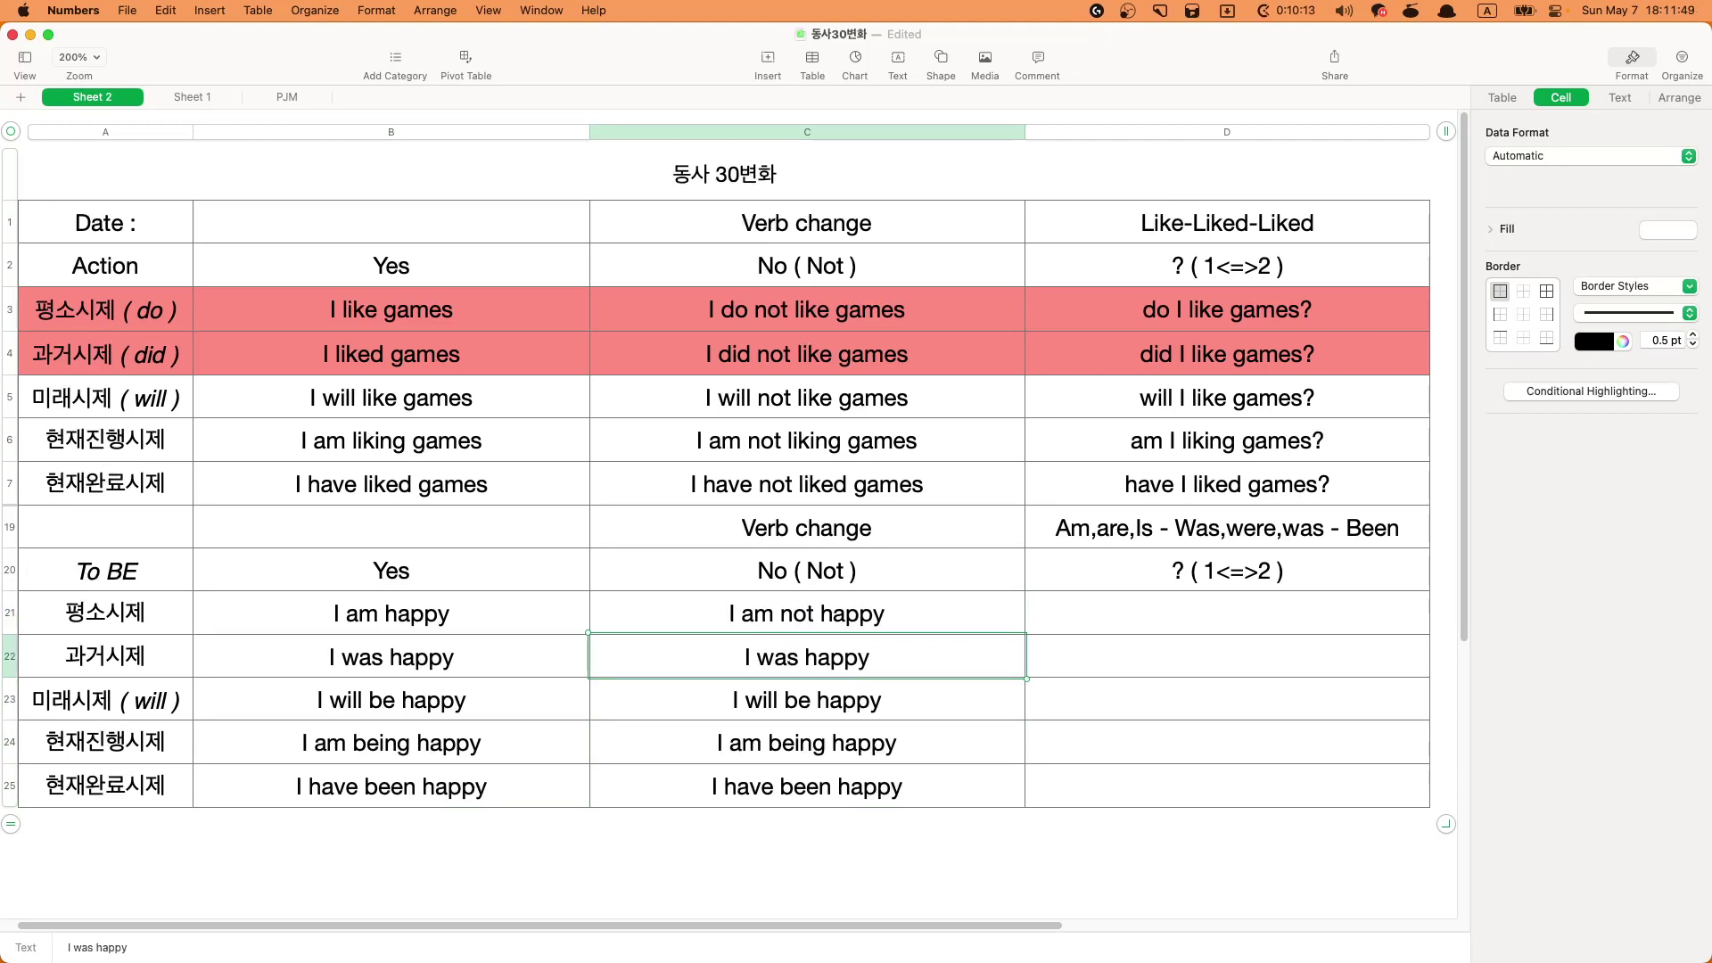
- Turn the No ( Not ) sentence of the To BE block's 과거시제 row into "I was not happy"
{"action": "double_click", "coordinate": [794, 658]}
{"action": "type", "text": "not"}
{"action": "key", "text": "Return"}
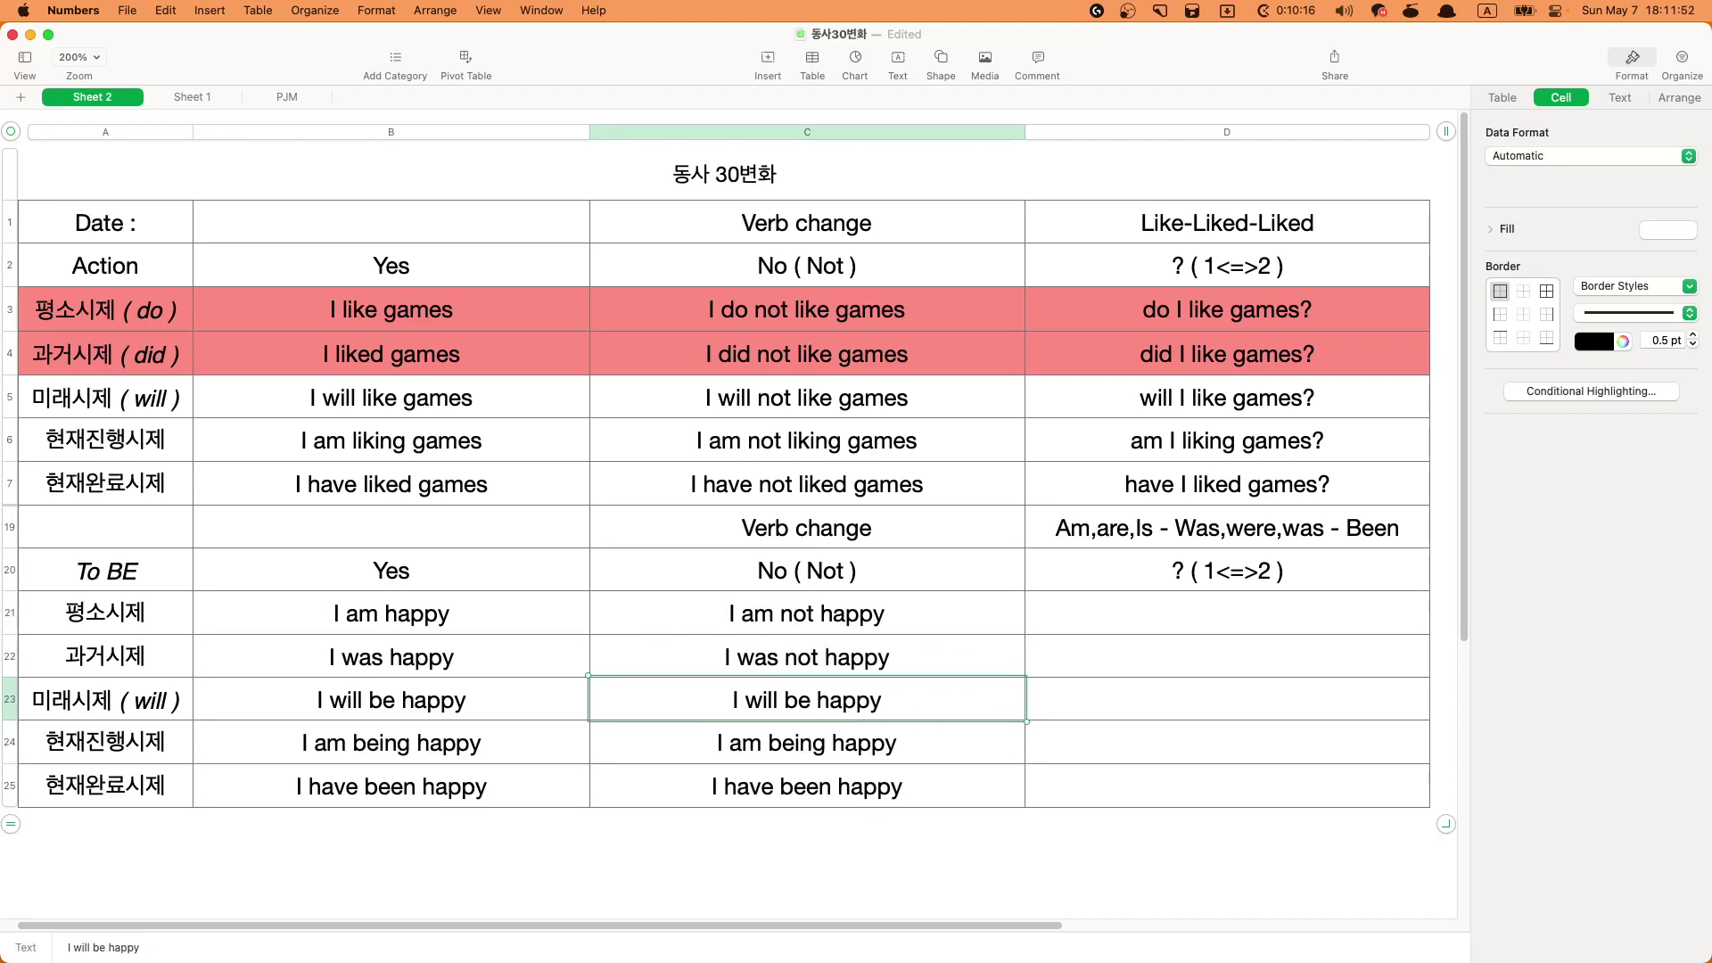
- Turn the No ( Not ) sentence of the To BE block's 미래시제 row into "I will not be happy"
{"action": "double_click", "coordinate": [786, 698]}
{"action": "type", "text": "not"}
{"action": "key", "text": "Return"}
- Add "not" to the To BE block's 현재진행시제 and 현재완료시제 No sentences, making "I am not being happy" and "I have not been happy"
{"action": "double_click", "coordinate": [778, 745]}
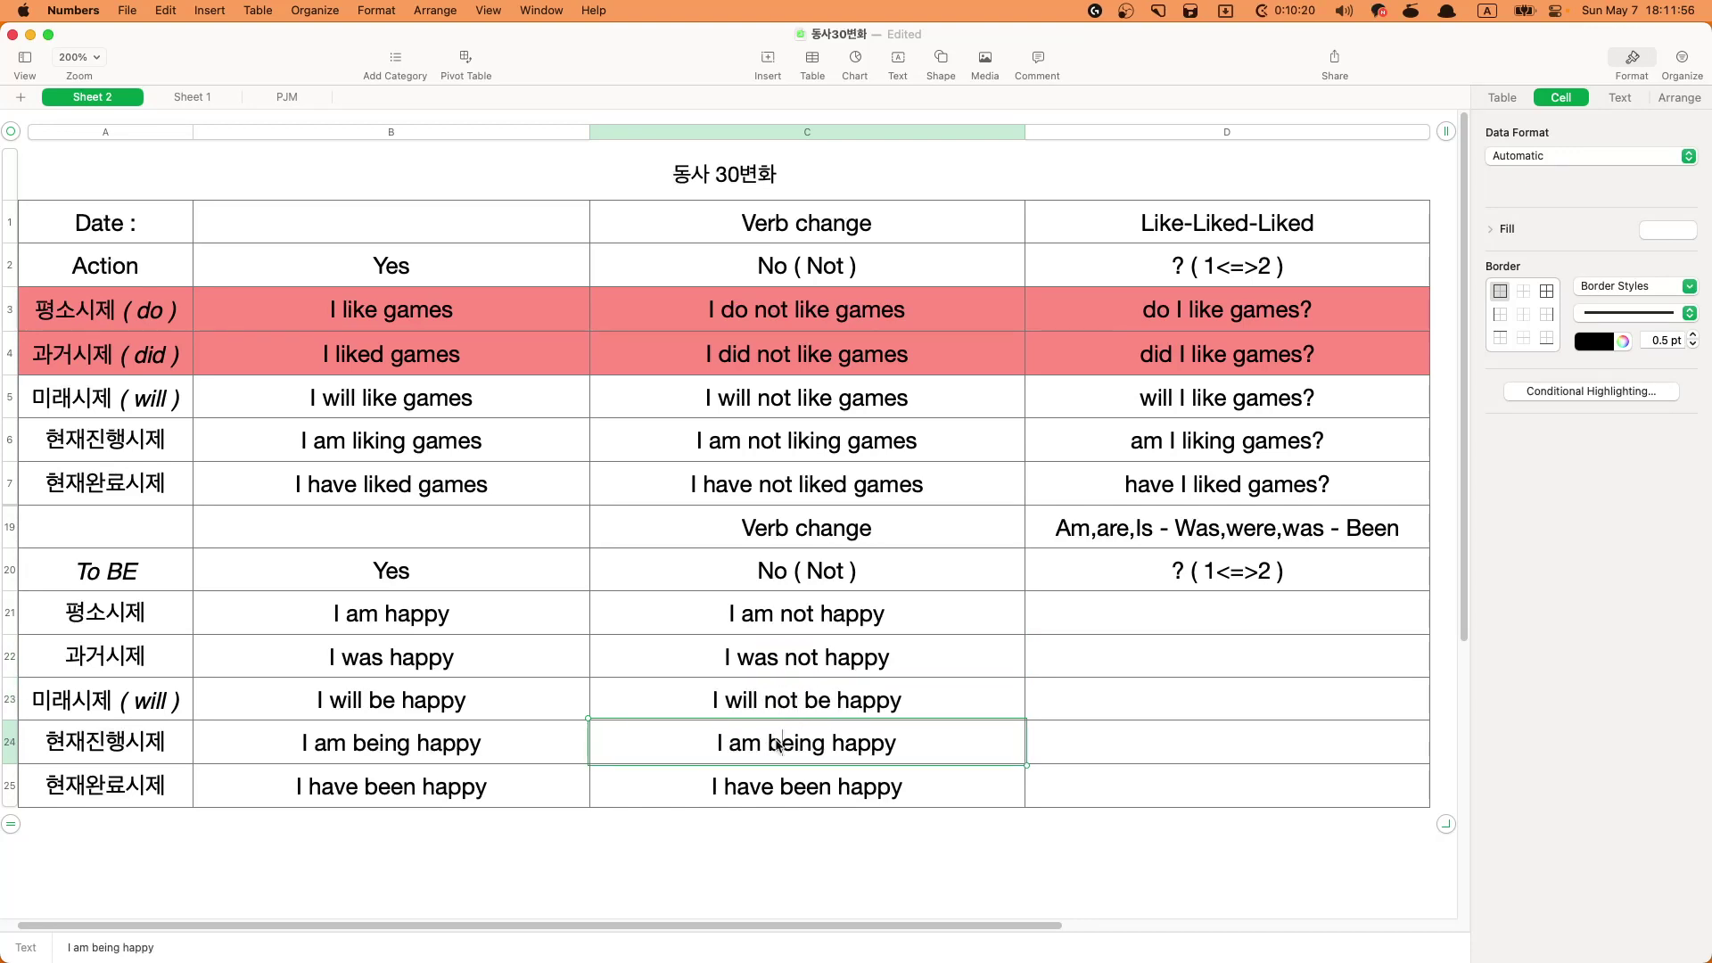
{"action": "type", "text": "not"}
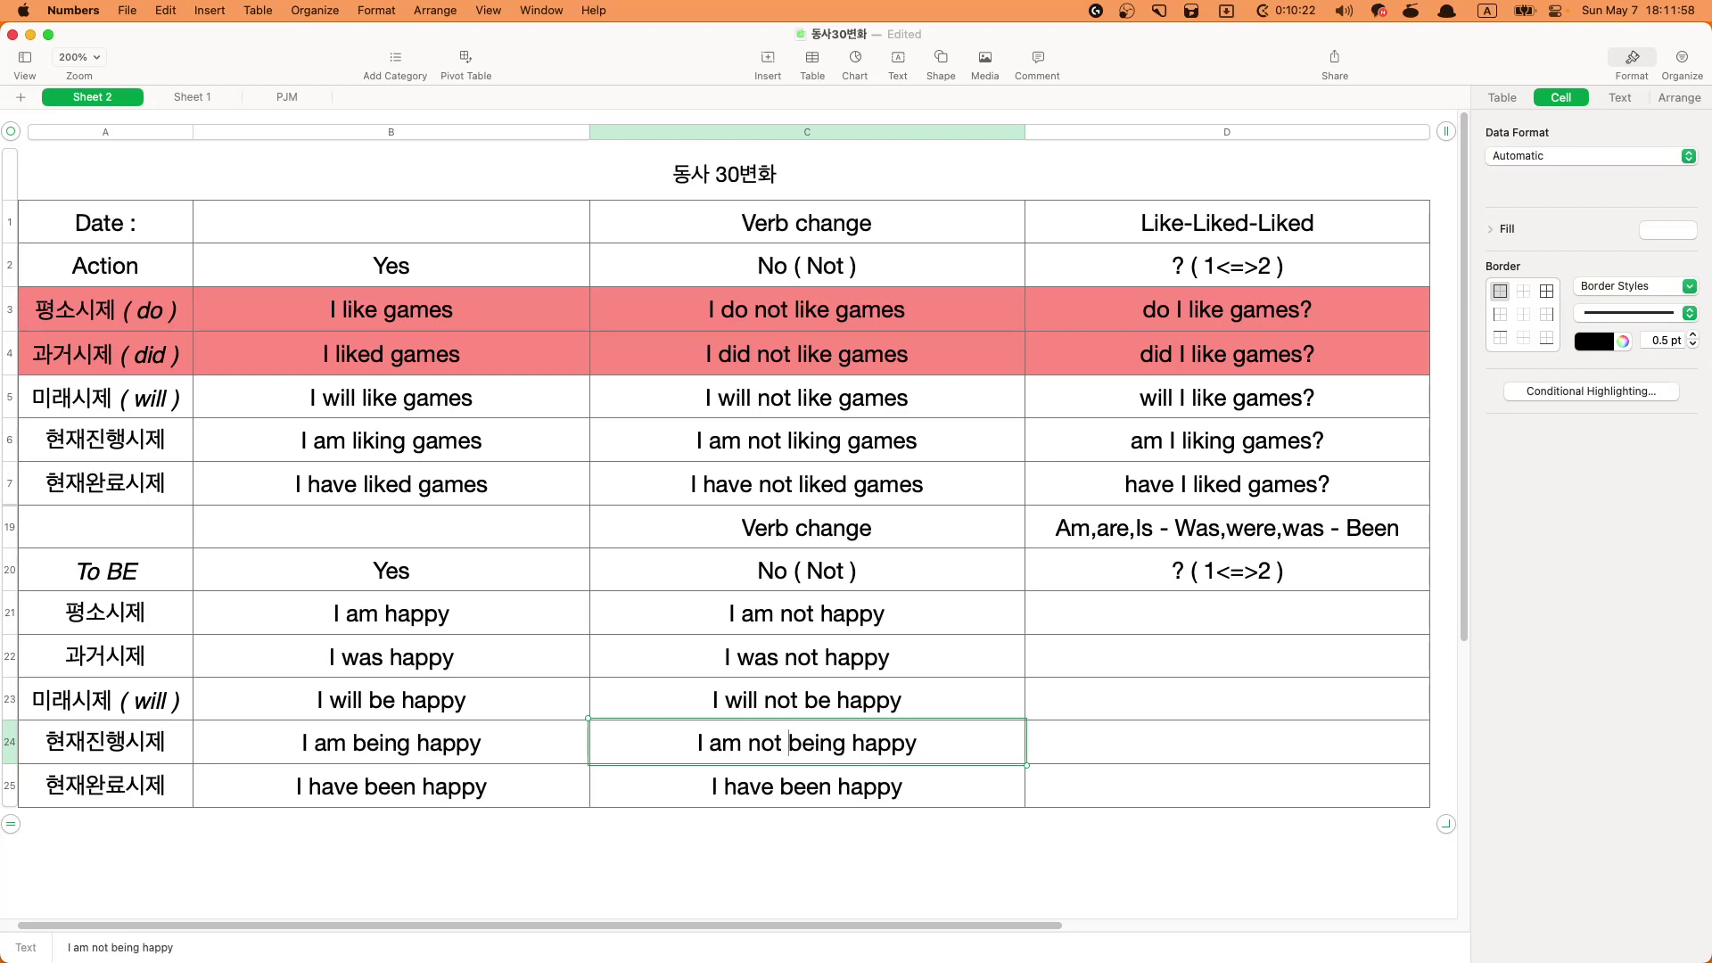
{"action": "key", "text": "Return"}
{"action": "left_click", "coordinate": [771, 788]}
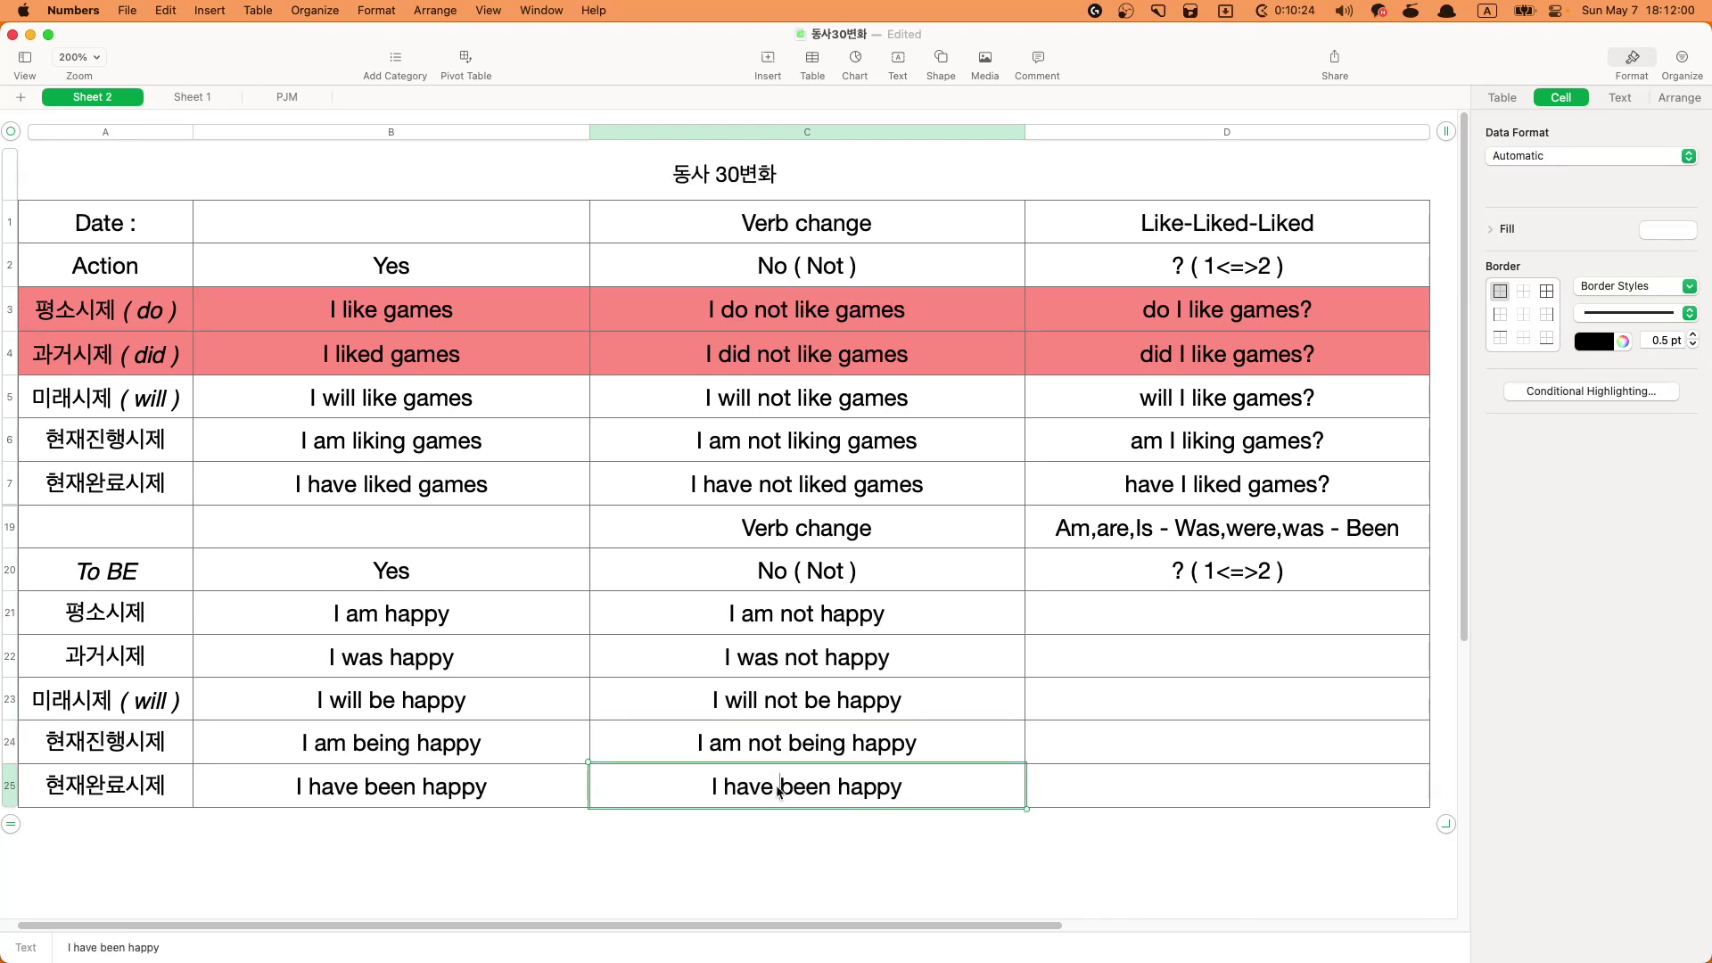
{"action": "type", "text": "not"}
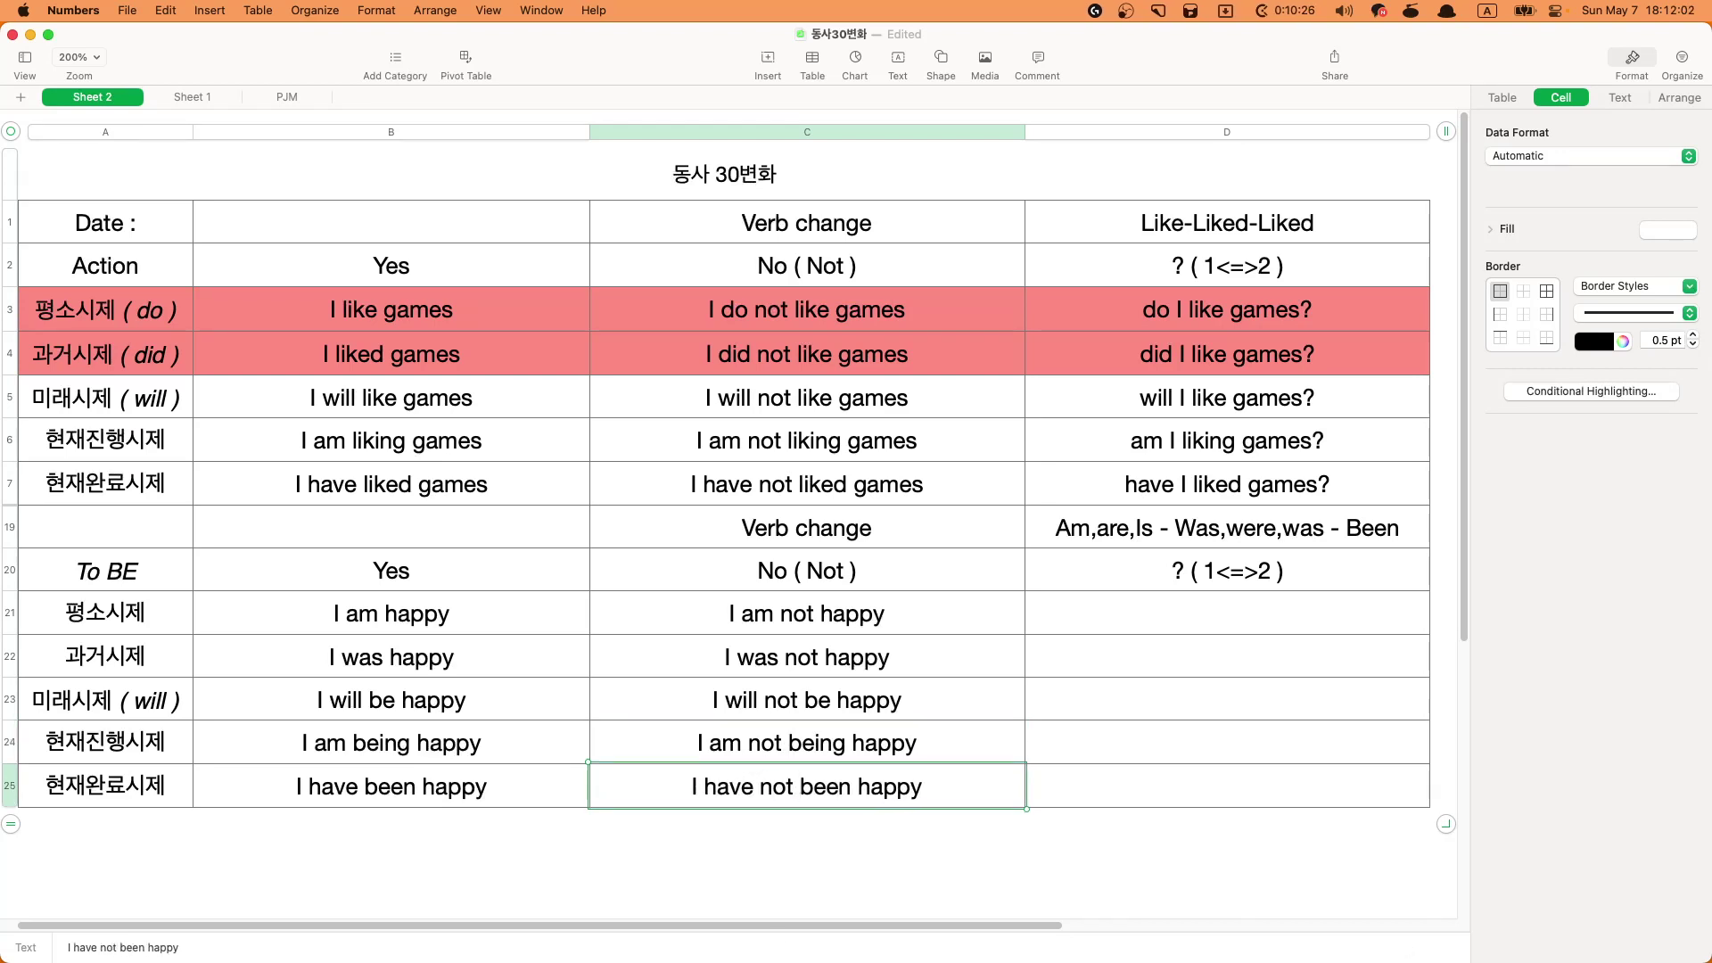
- Copy the To BE block's five No ( Not ) sentences into its ? ( 1<=>2 ) column, from the 평소시제 row down
{"action": "left_click", "coordinate": [869, 617]}
{"action": "left_click_drag", "start_coordinate": [908, 624], "coordinate": [872, 782]}
{"action": "key", "text": "super+c"}
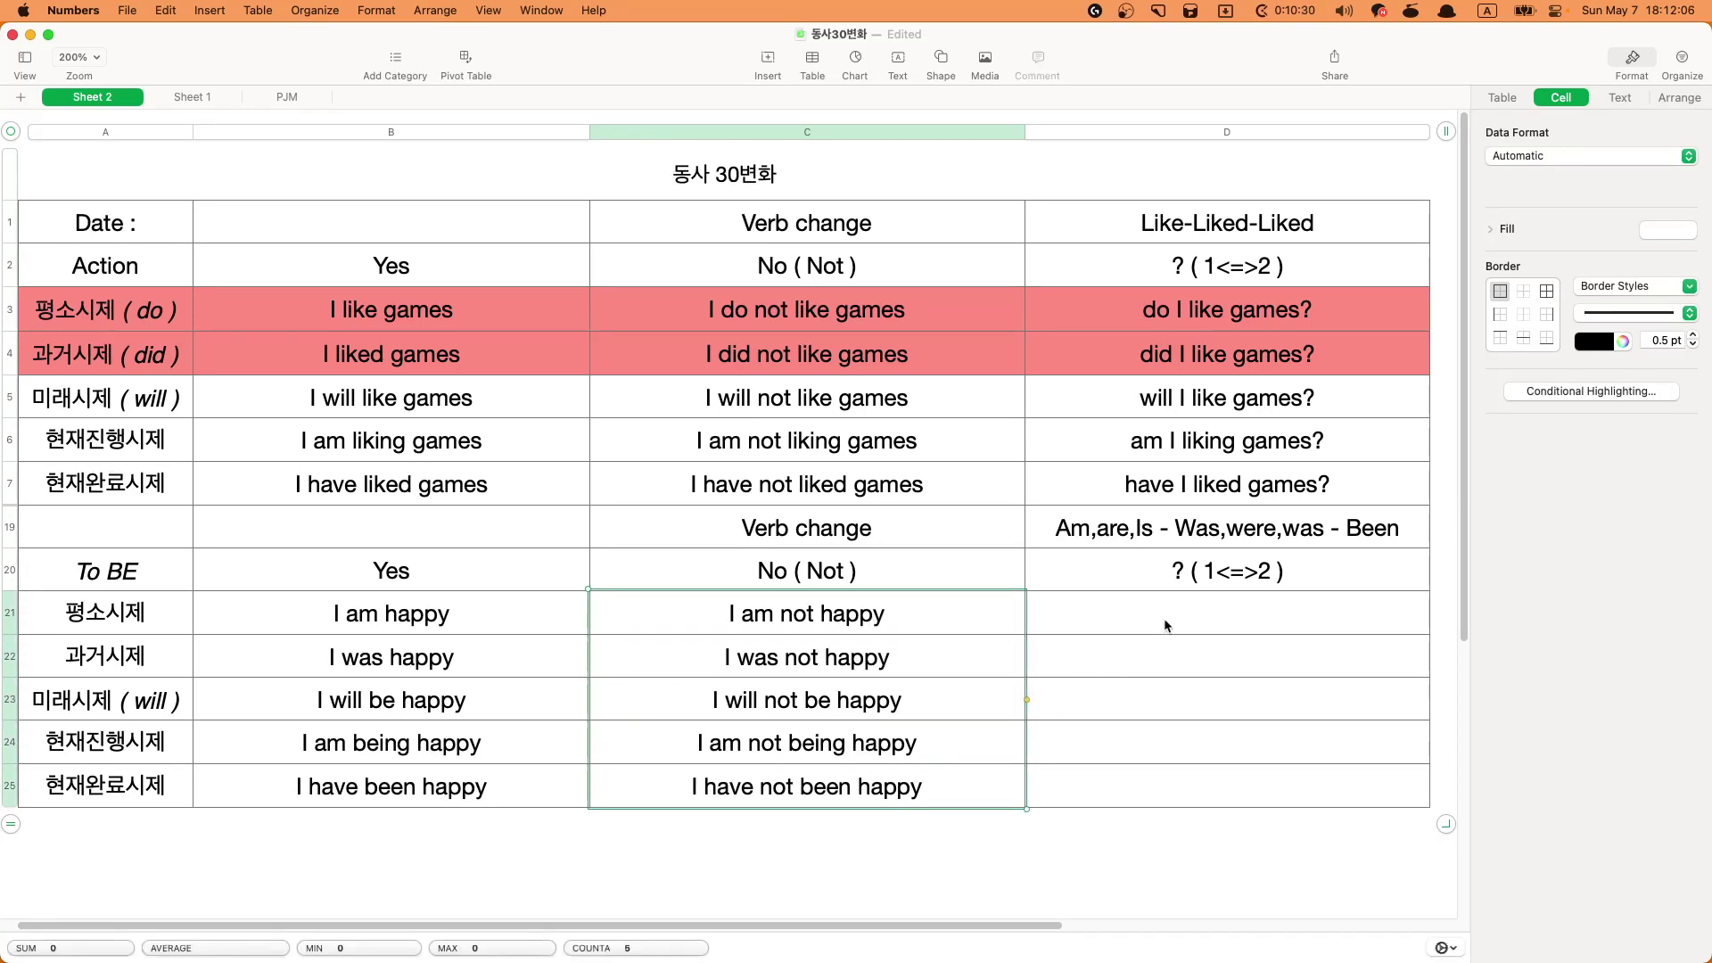
{"action": "left_click", "coordinate": [1223, 625]}
{"action": "key", "text": "super+v"}
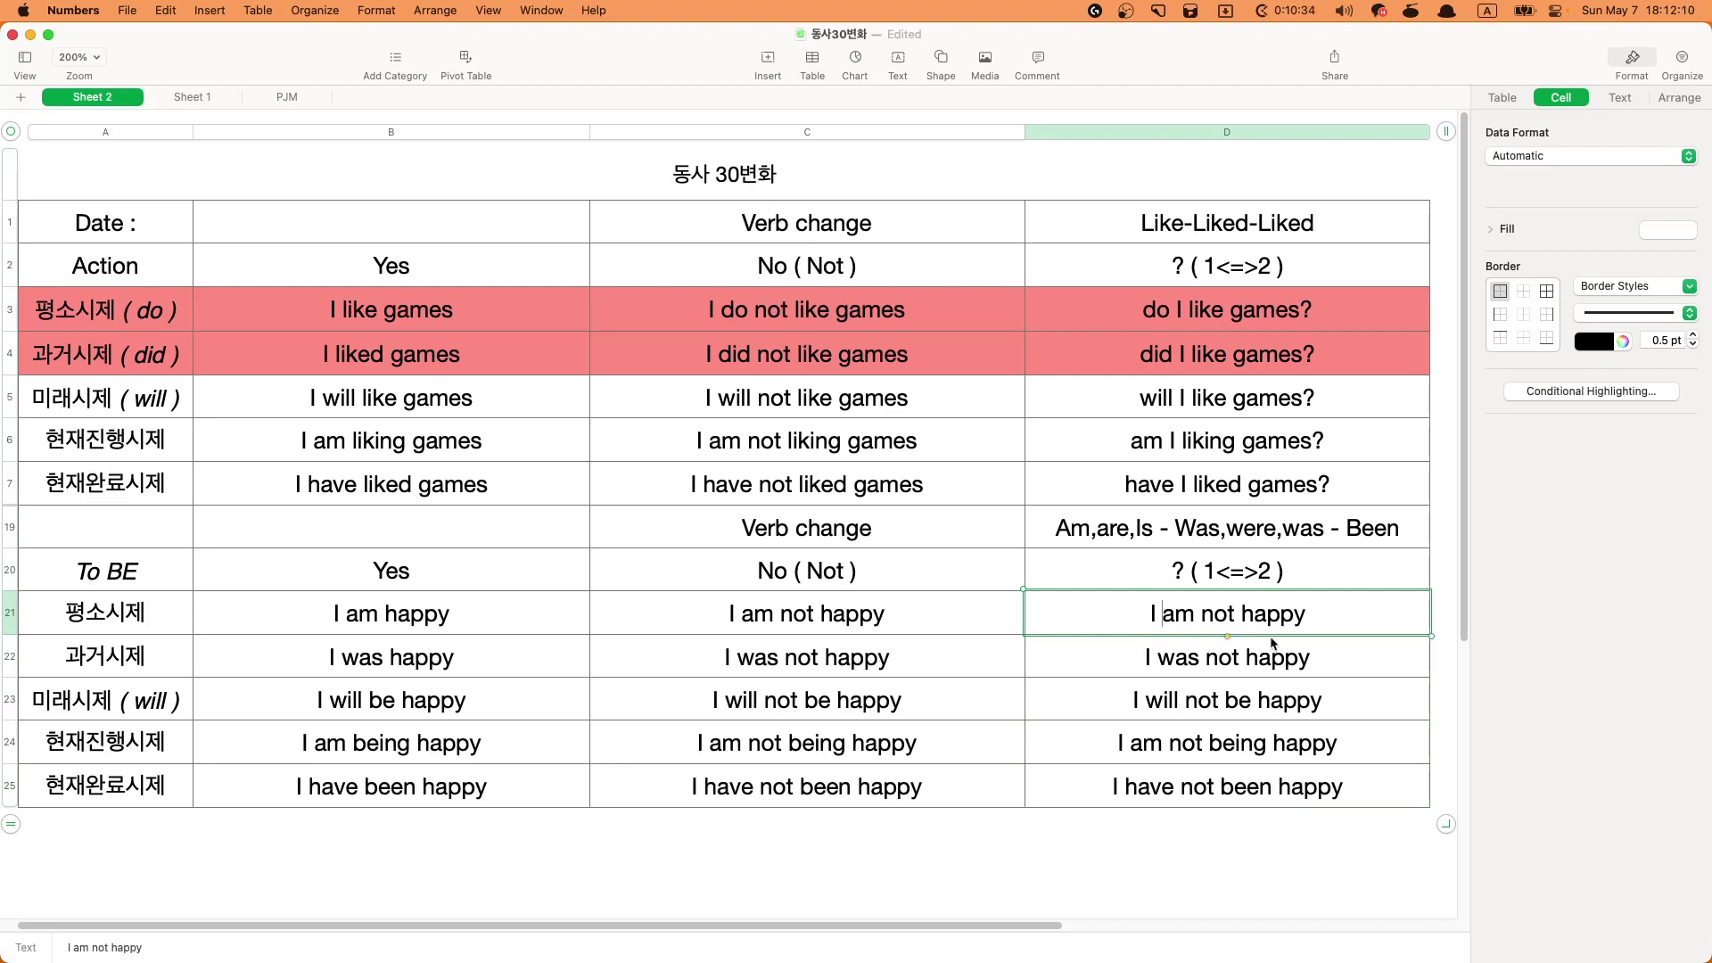
- Turn the ? ( 1<=>2 ) sentence of the To BE block's 평소시제 row into "am I happy?"
{"action": "key", "text": "BackSpace"}
{"action": "key", "text": "BackSpace"}
{"action": "key", "text": "Right"}
{"action": "type", "text": "O"}
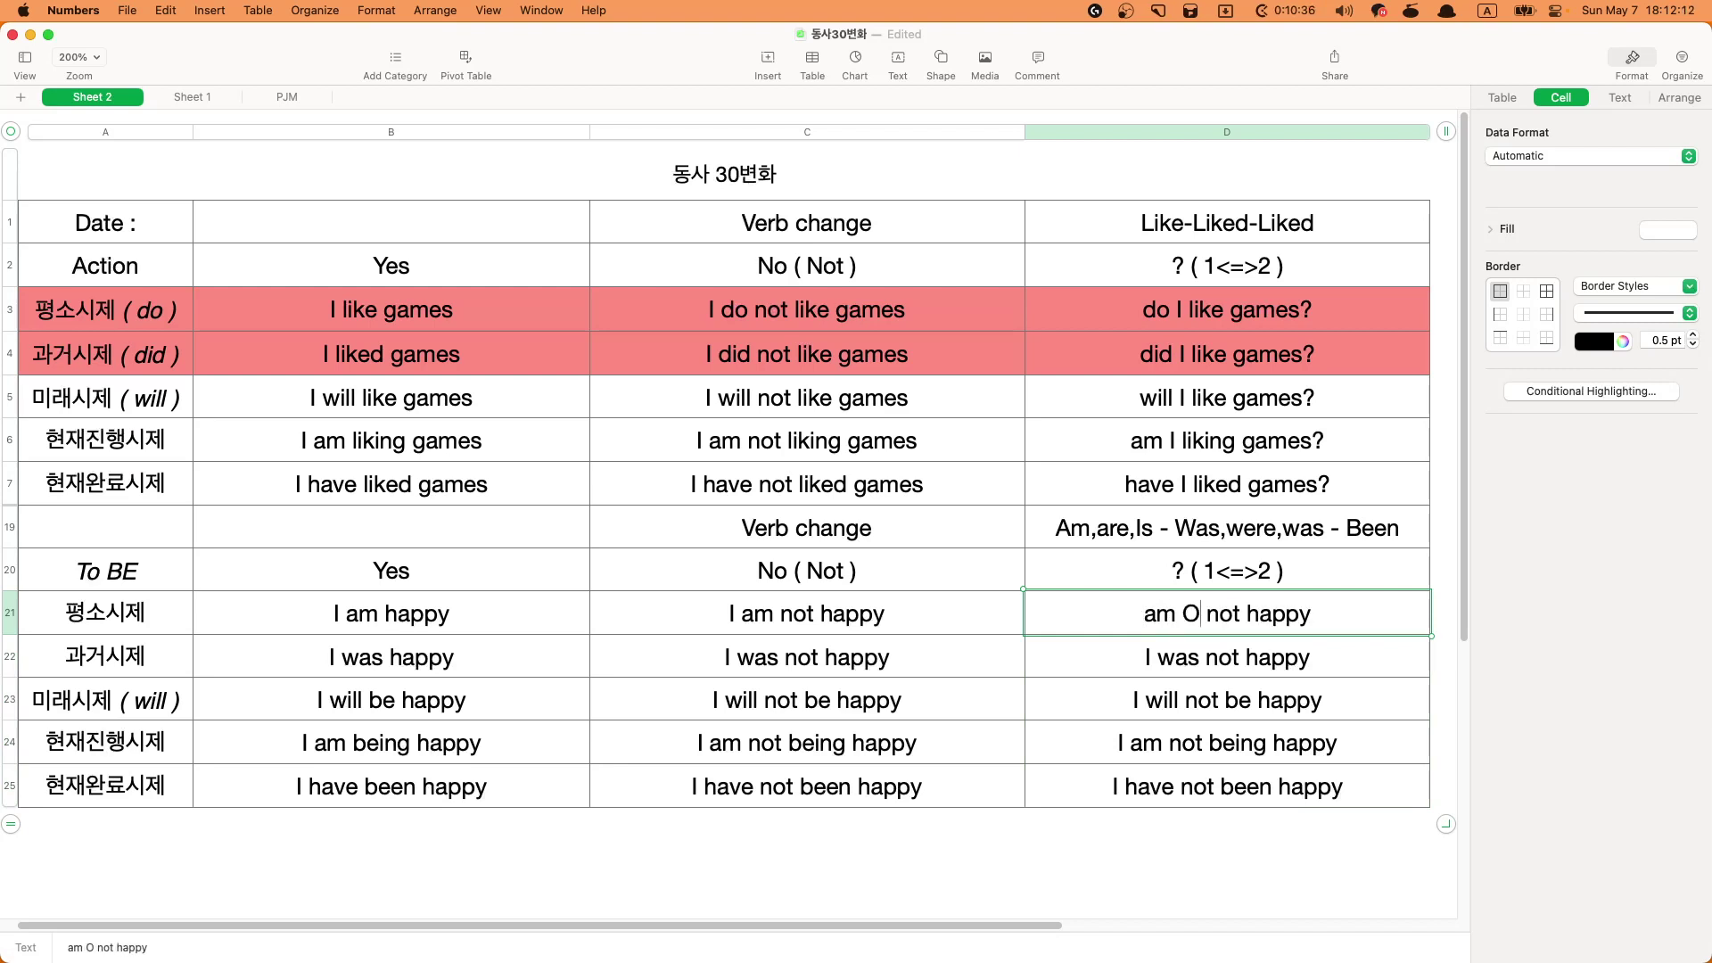
{"action": "key", "text": "BackSpace"}
{"action": "type", "text": "I"}
{"action": "key", "text": "BackSpace"}
{"action": "key", "text": "BackSpace"}
{"action": "key", "text": "BackSpace"}
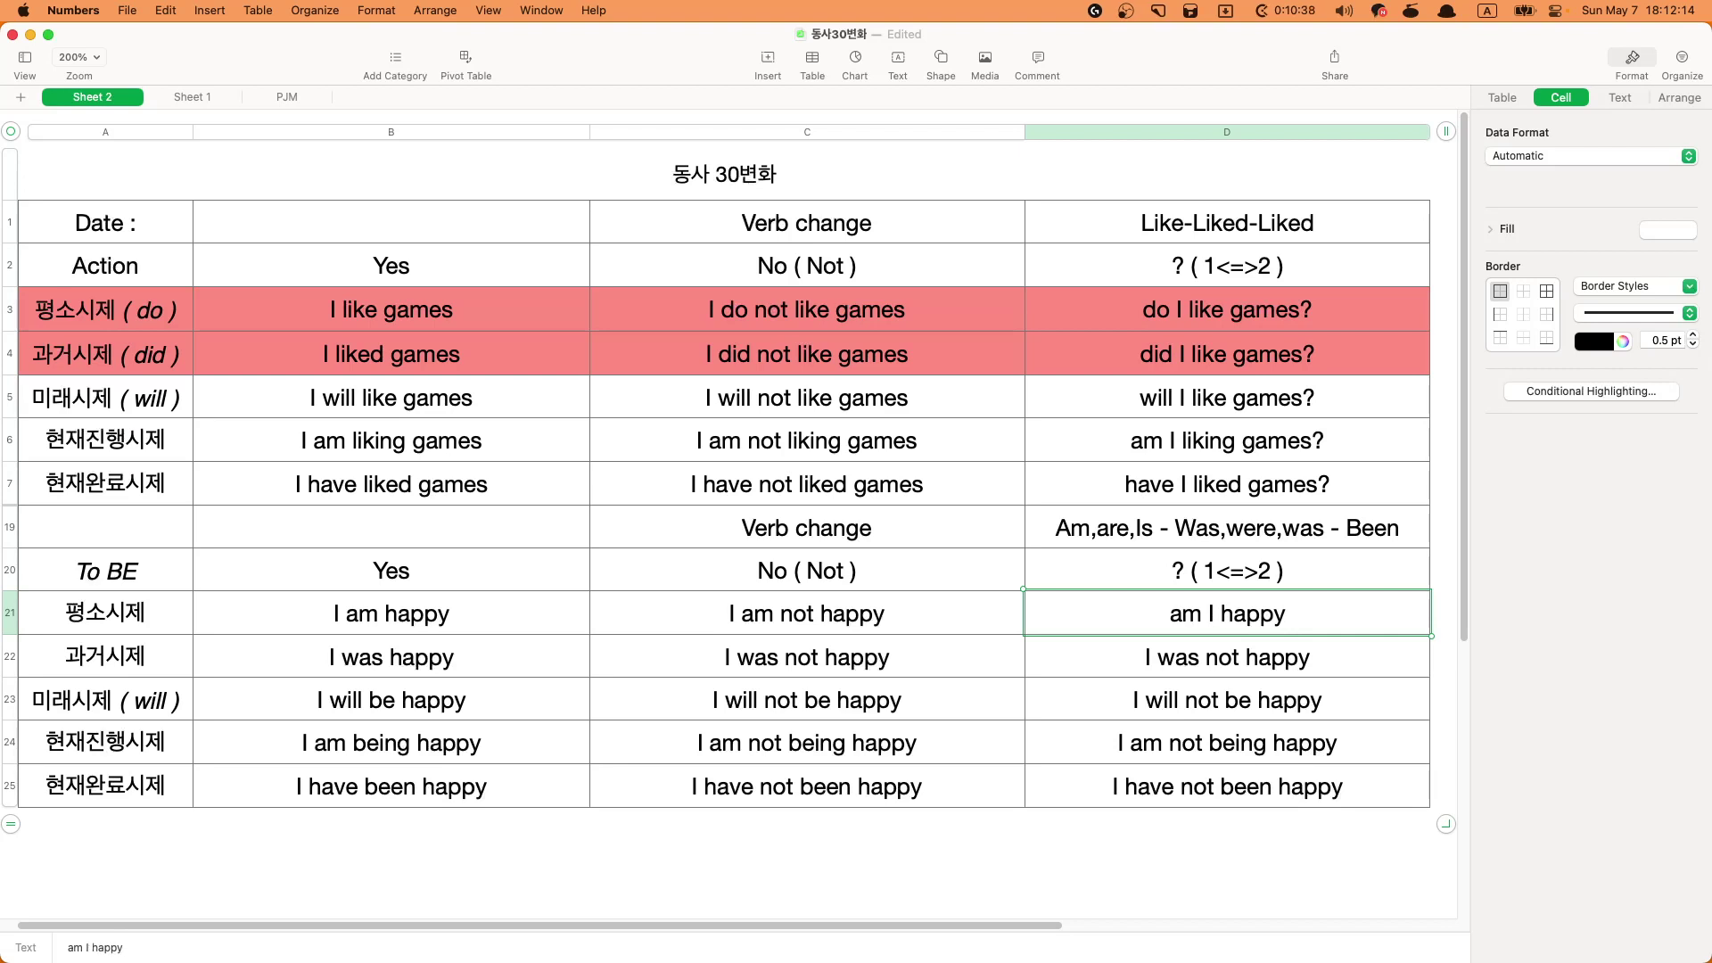
{"action": "type", "text": "?"}
{"action": "key", "text": "Return"}
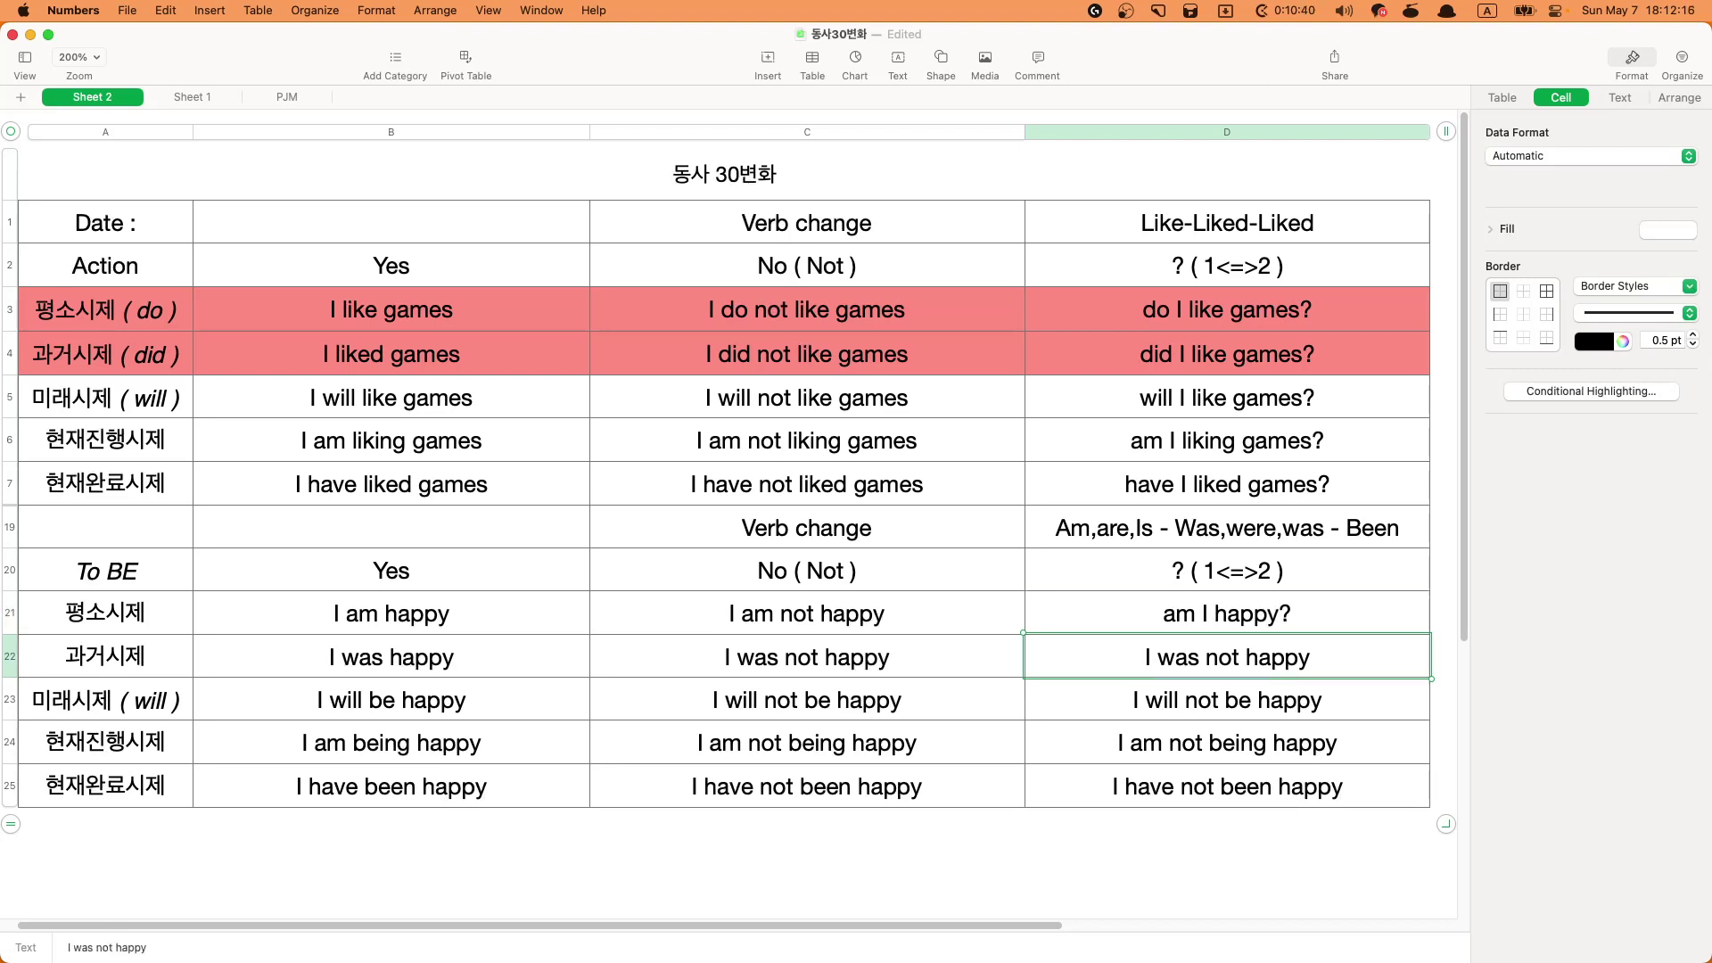
- Turn the ? ( 1<=>2 ) sentence of the To BE block's 과거시제 row into "was I happy?"
{"action": "double_click", "coordinate": [1157, 658]}
{"action": "key", "text": "BackSpace"}
{"action": "key", "text": "BackSpace"}
{"action": "key", "text": "Right"}
{"action": "key", "text": "Right"}
{"action": "key", "text": "Right"}
{"action": "type", "text": "I"}
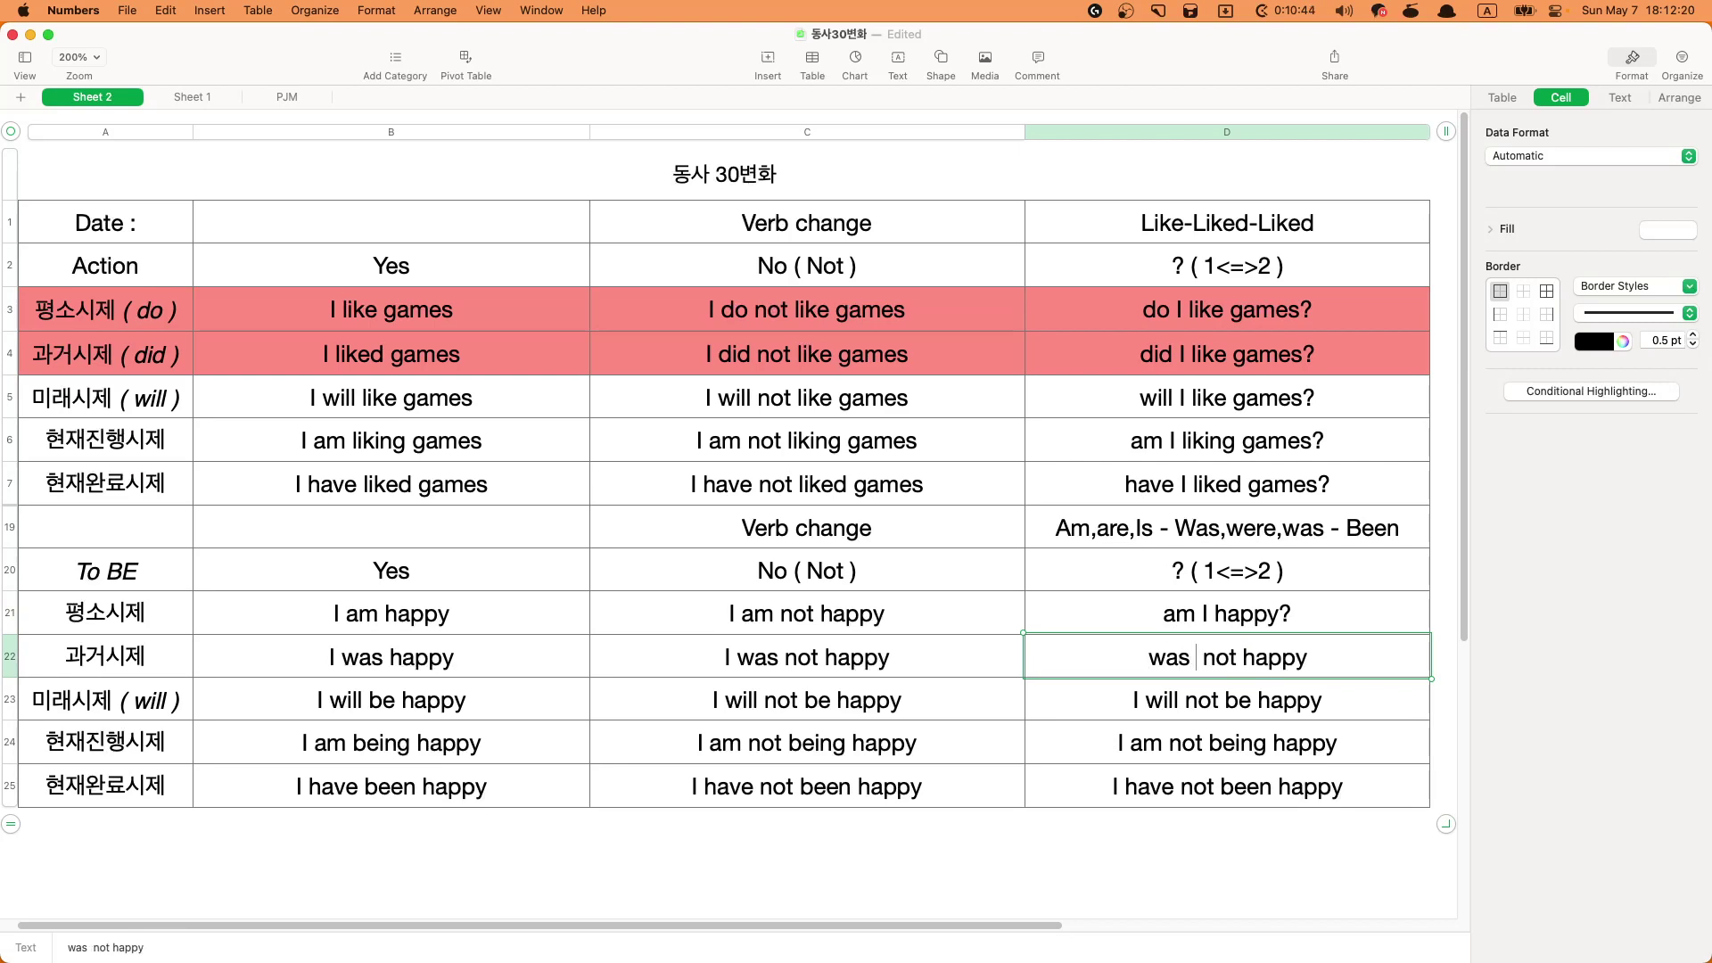
{"action": "key", "text": "Delete"}
{"action": "key", "text": "Delete"}
{"action": "key", "text": "Delete"}
{"action": "key", "text": "Delete"}
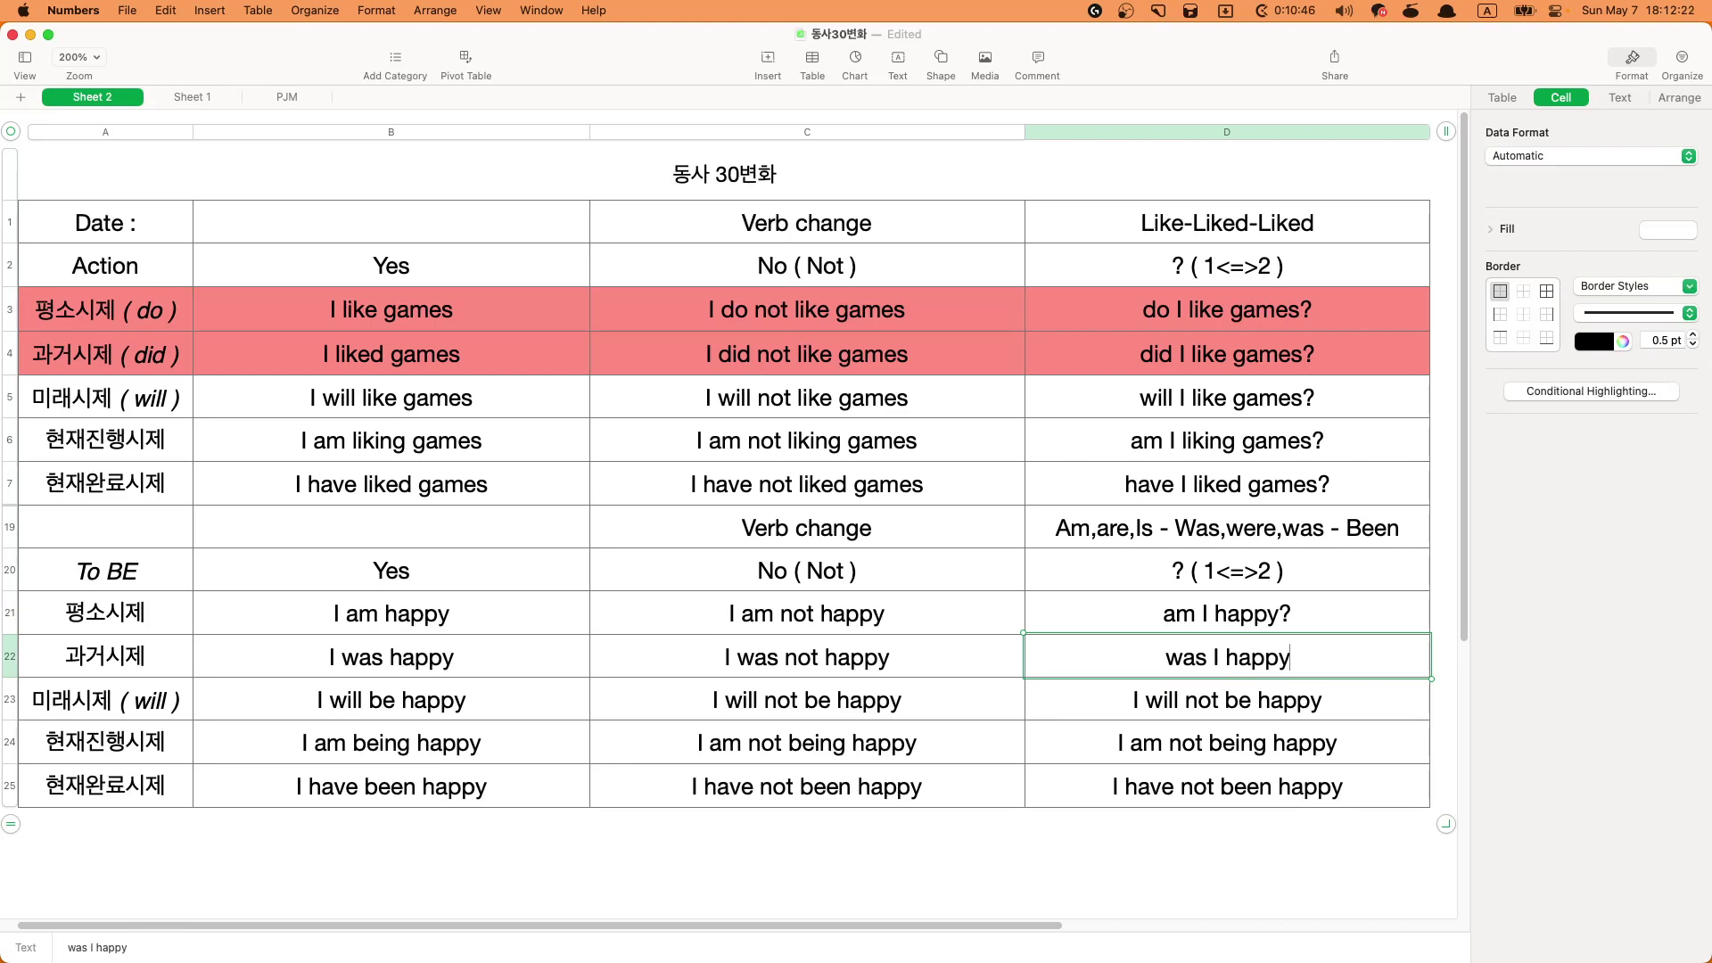
{"action": "type", "text": "?"}
{"action": "key", "text": "Return"}
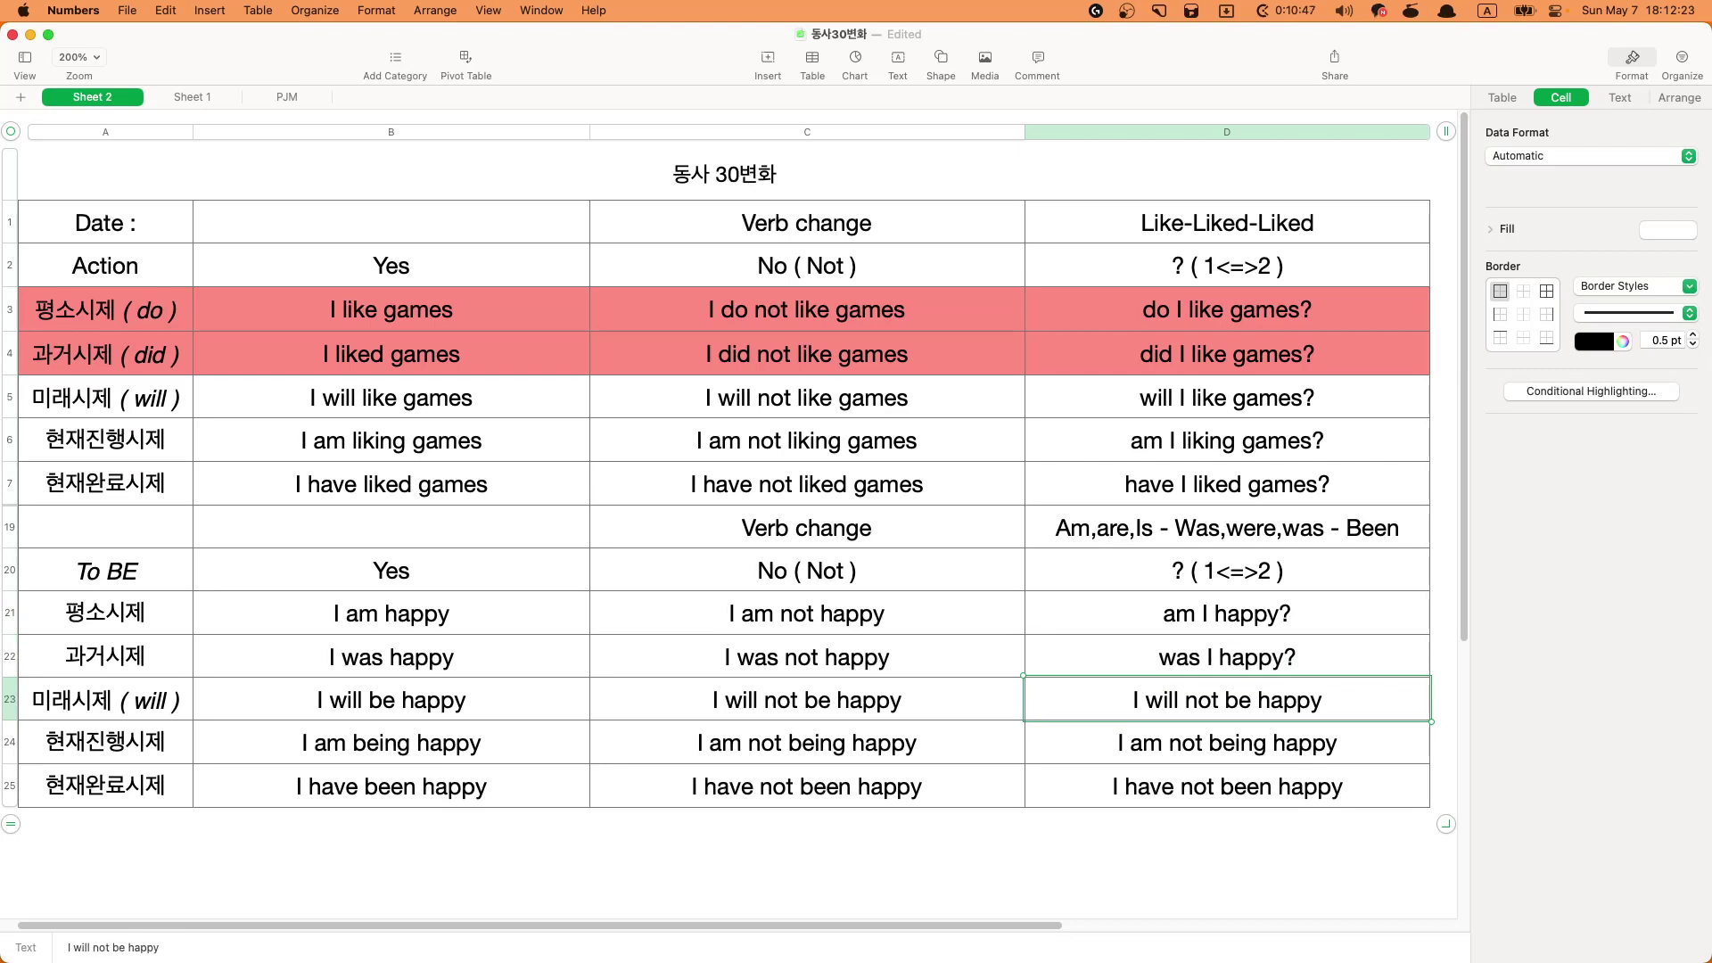
- Turn the ? ( 1<=>2 ) sentence of the To BE block's 미래시제 row into "will I be happy?"
{"action": "left_click", "coordinate": [1148, 703]}
{"action": "key", "text": "BackSpace"}
{"action": "key", "text": "BackSpace"}
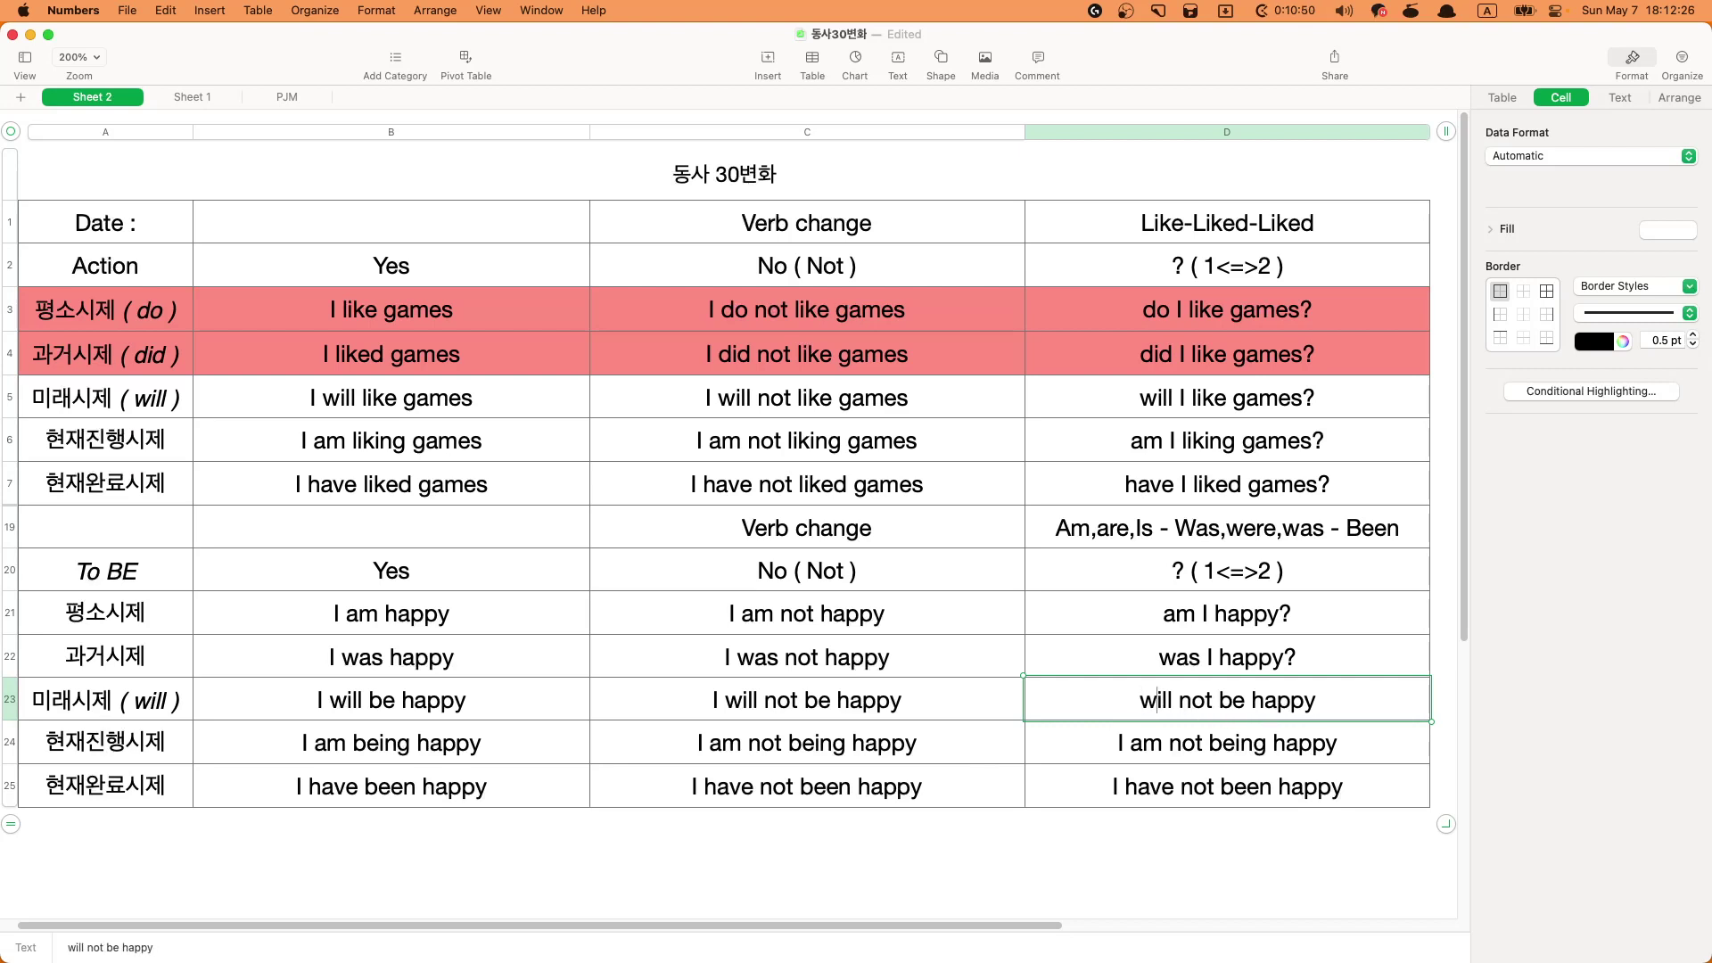
{"action": "key", "text": "Right"}
{"action": "type", "text": "I"}
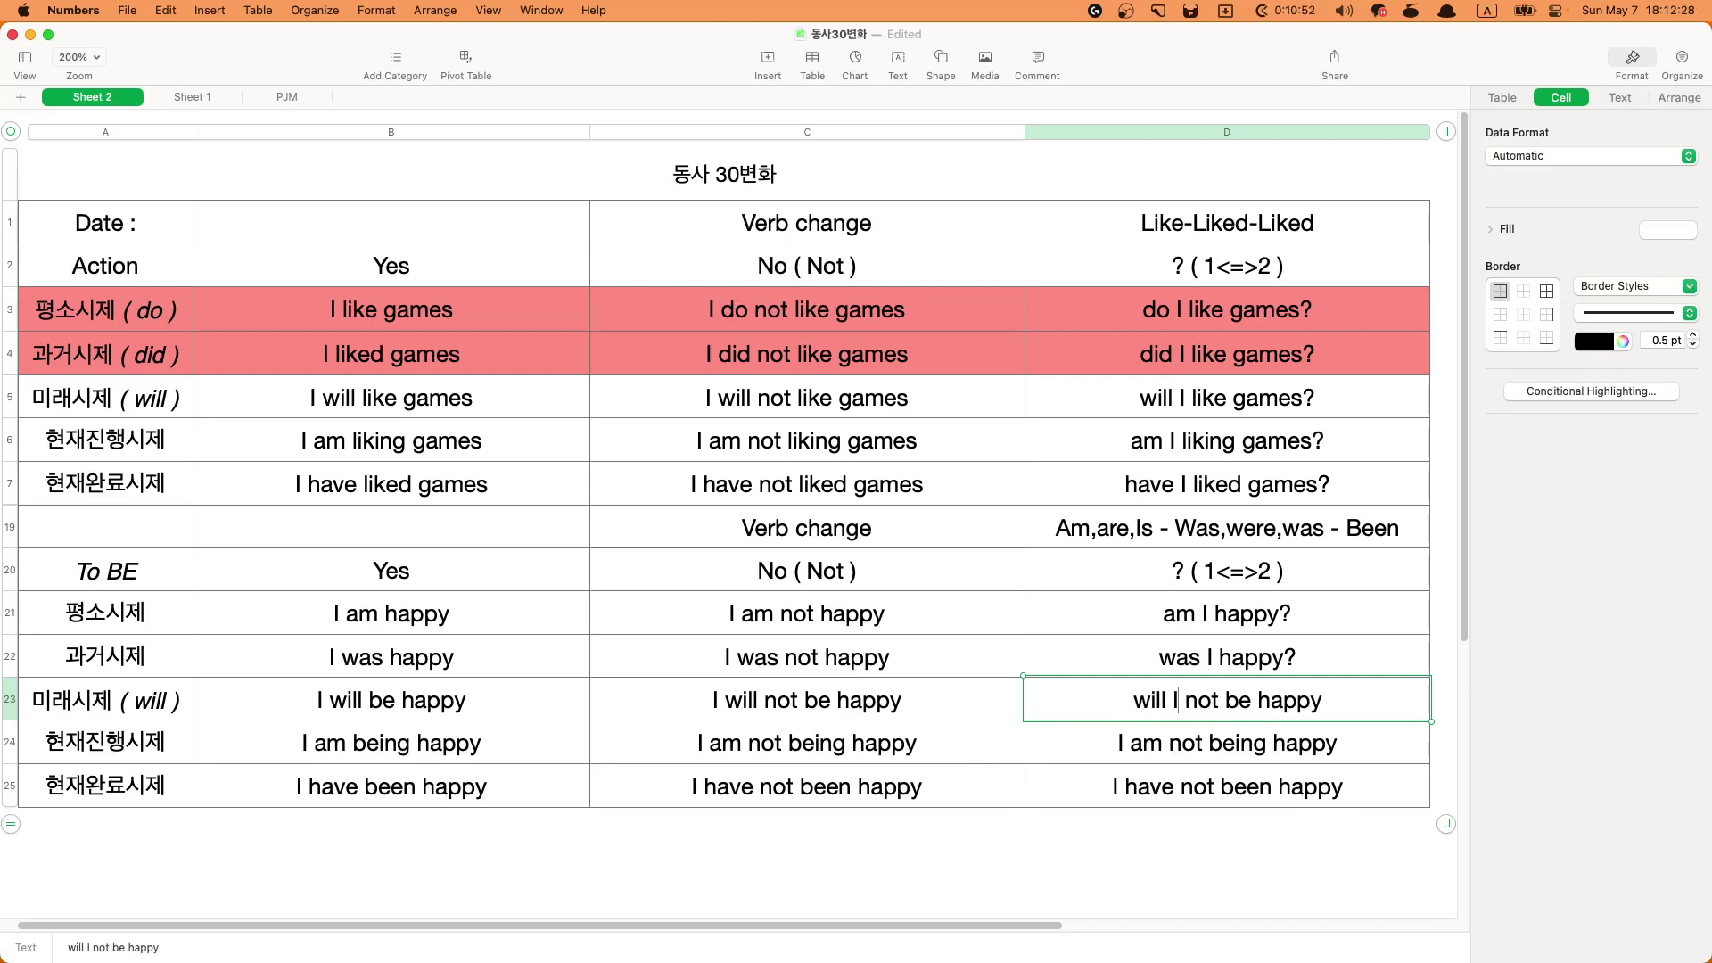
{"action": "key", "text": "Right"}
{"action": "key", "text": "Delete"}
{"action": "key", "text": "Delete"}
{"action": "key", "text": "Delete"}
{"action": "key", "text": "Delete"}
{"action": "type", "text": "?"}
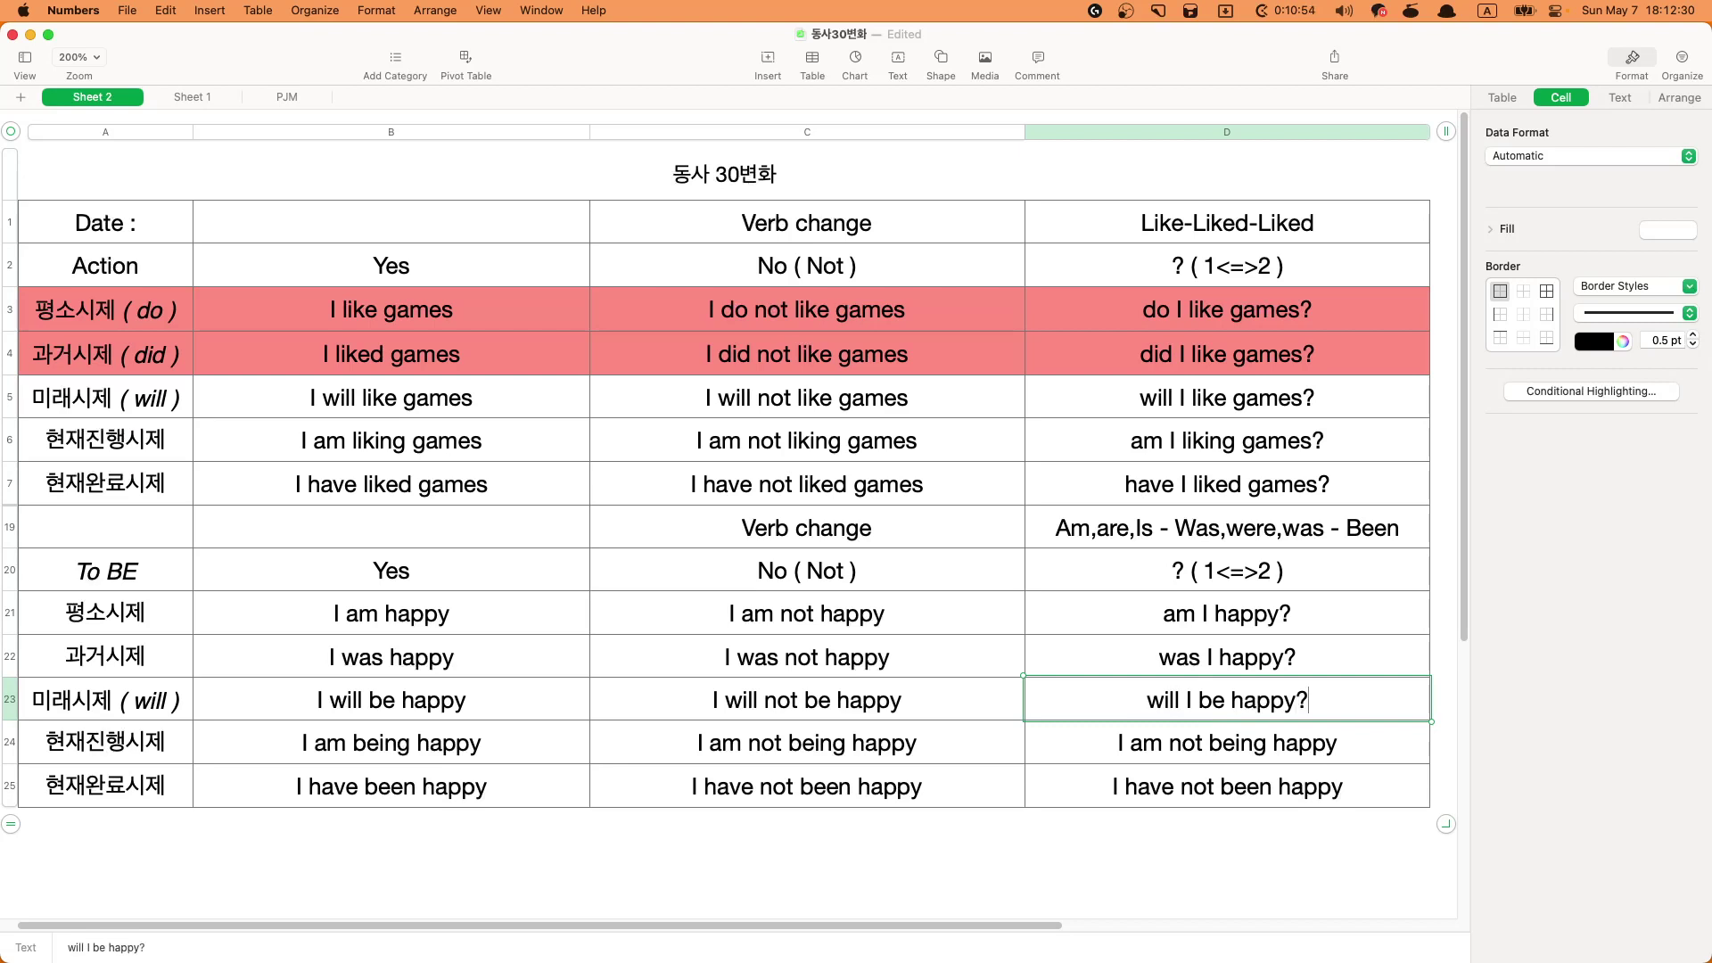
{"action": "key", "text": "Return"}
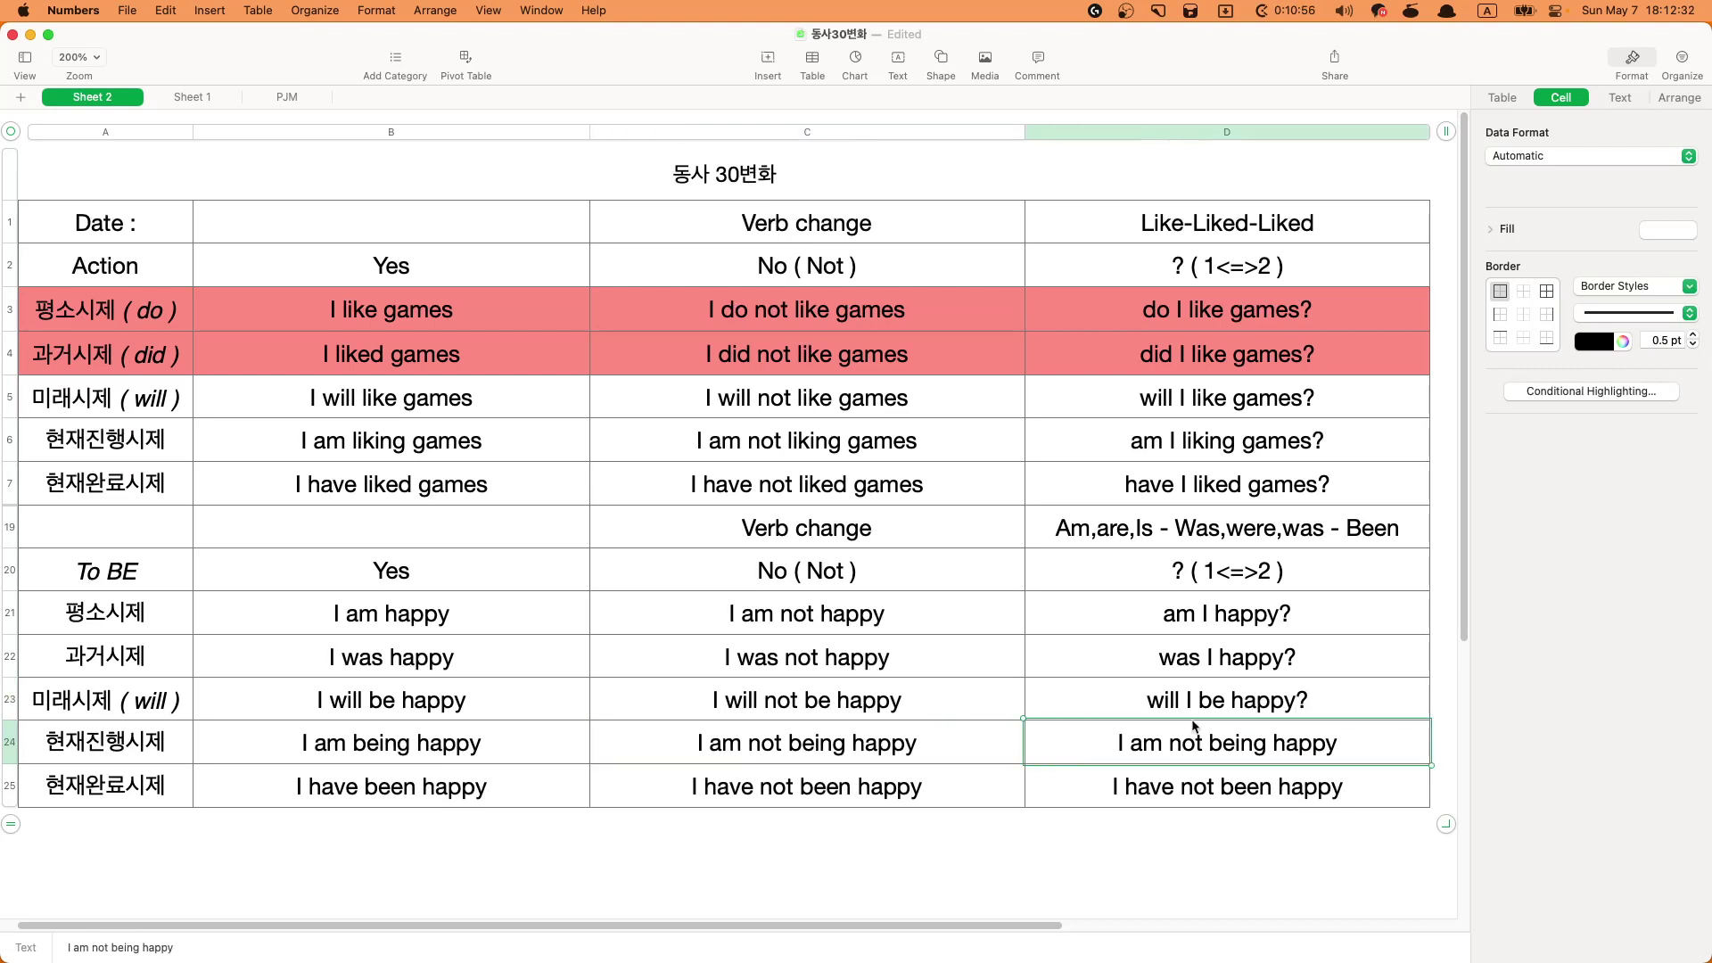
- Turn the ? ( 1<=>2 ) sentence of the To BE block's 현재진행시제 row into "am I being happy?"
{"action": "left_click", "coordinate": [1133, 745]}
{"action": "key", "text": "BackSpace"}
{"action": "key", "text": "BackSpace"}
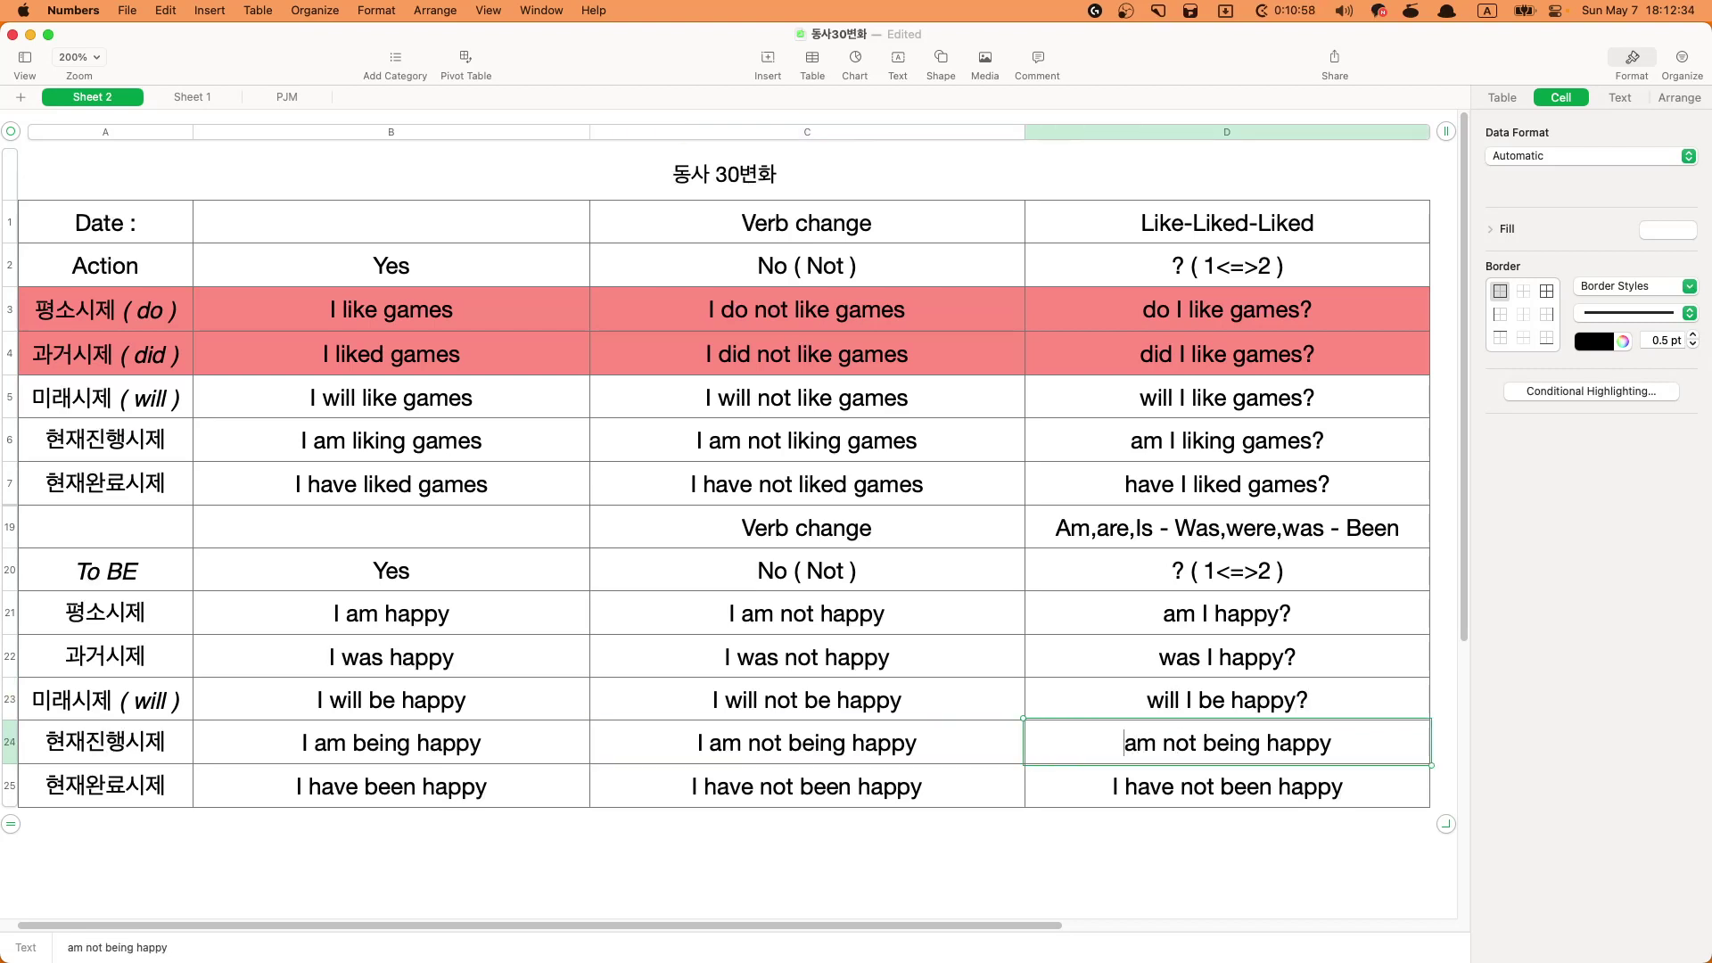
{"action": "type", "text": "I\\"}
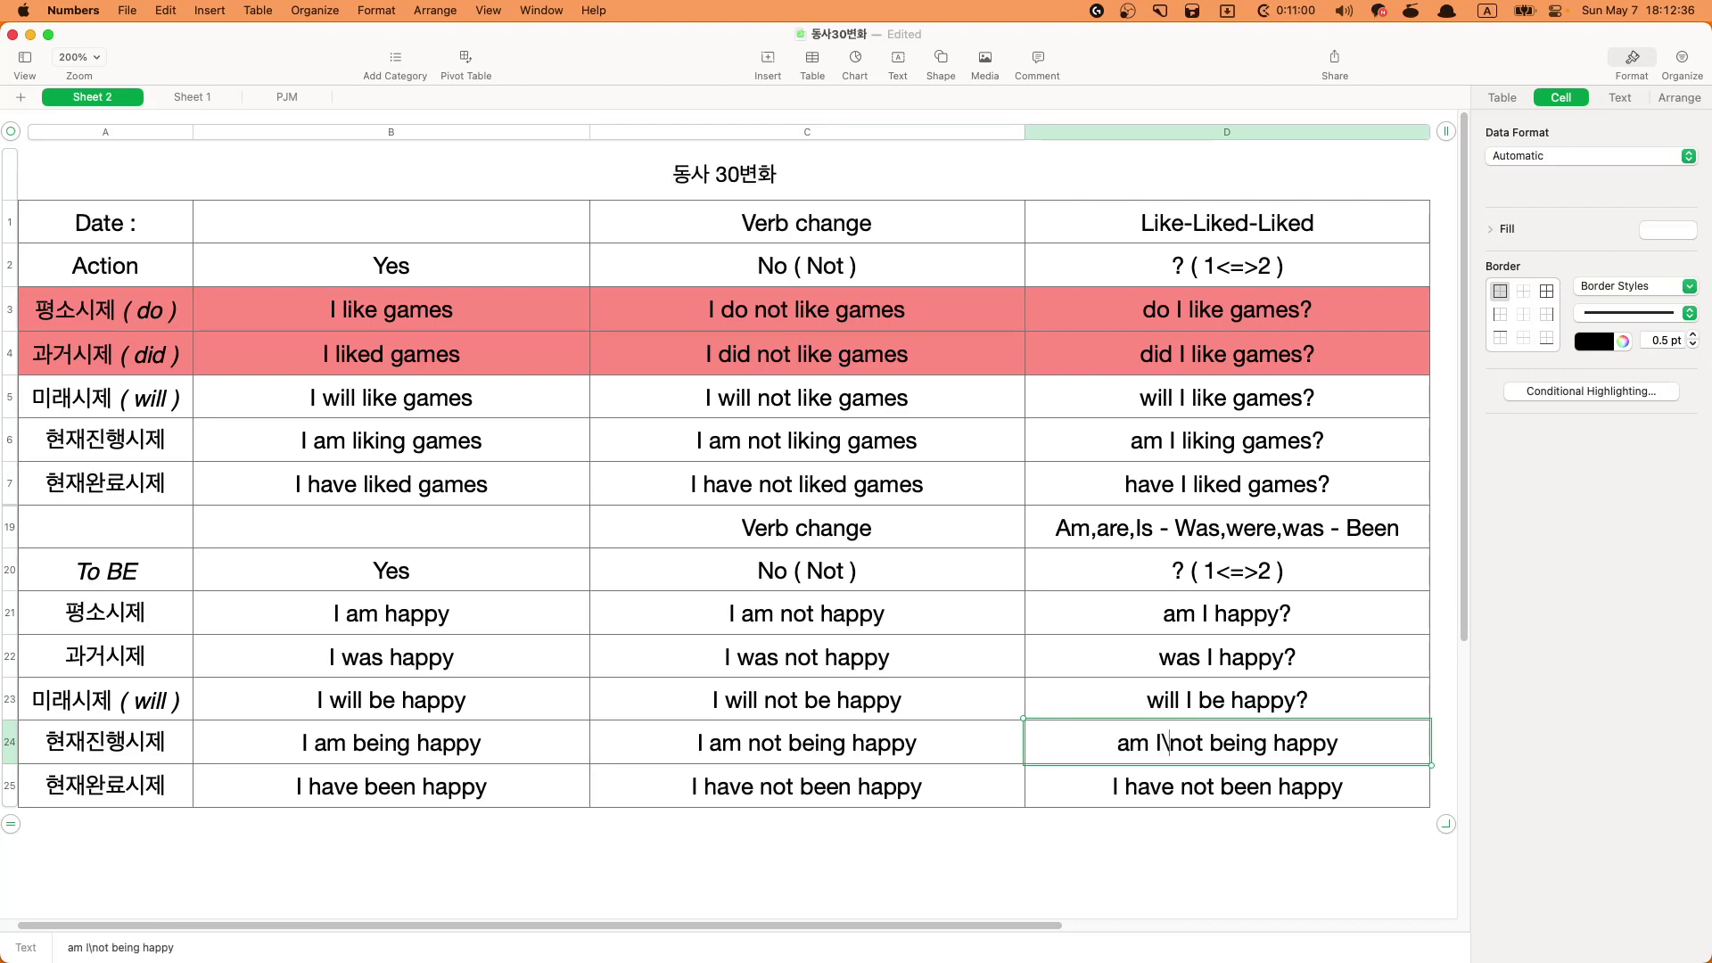
{"action": "key", "text": "Delete"}
{"action": "key", "text": "Delete"}
{"action": "key", "text": "Delete"}
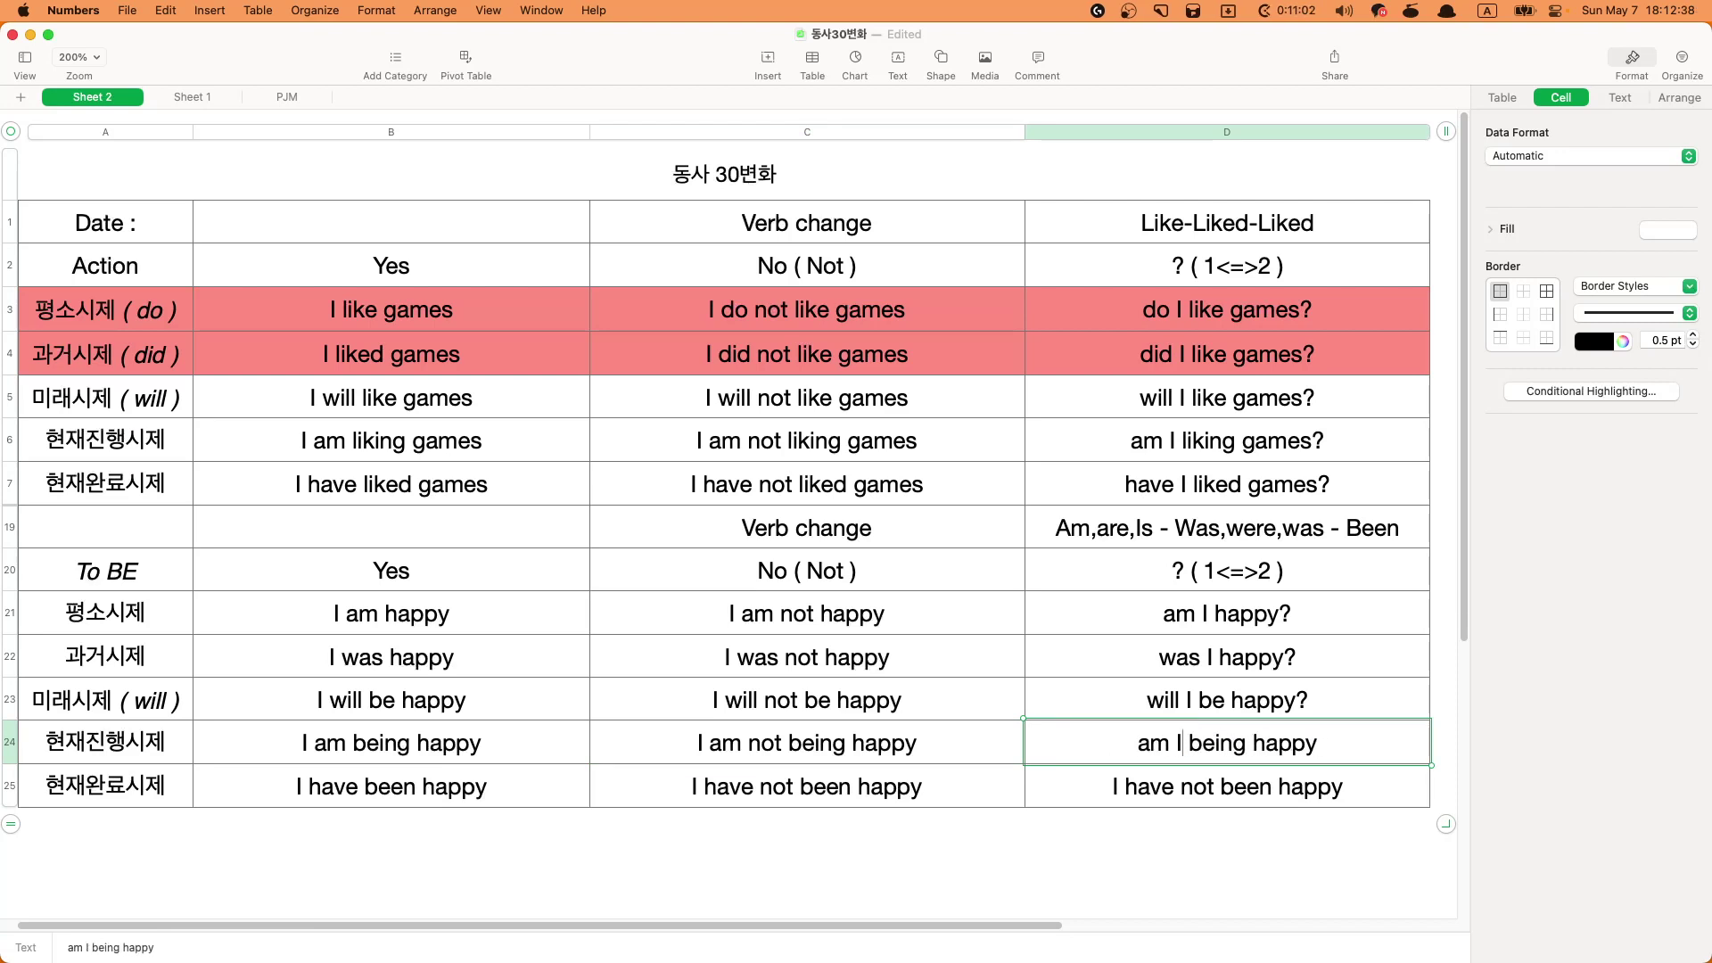
{"action": "type", "text": "?"}
{"action": "key", "text": "Return"}
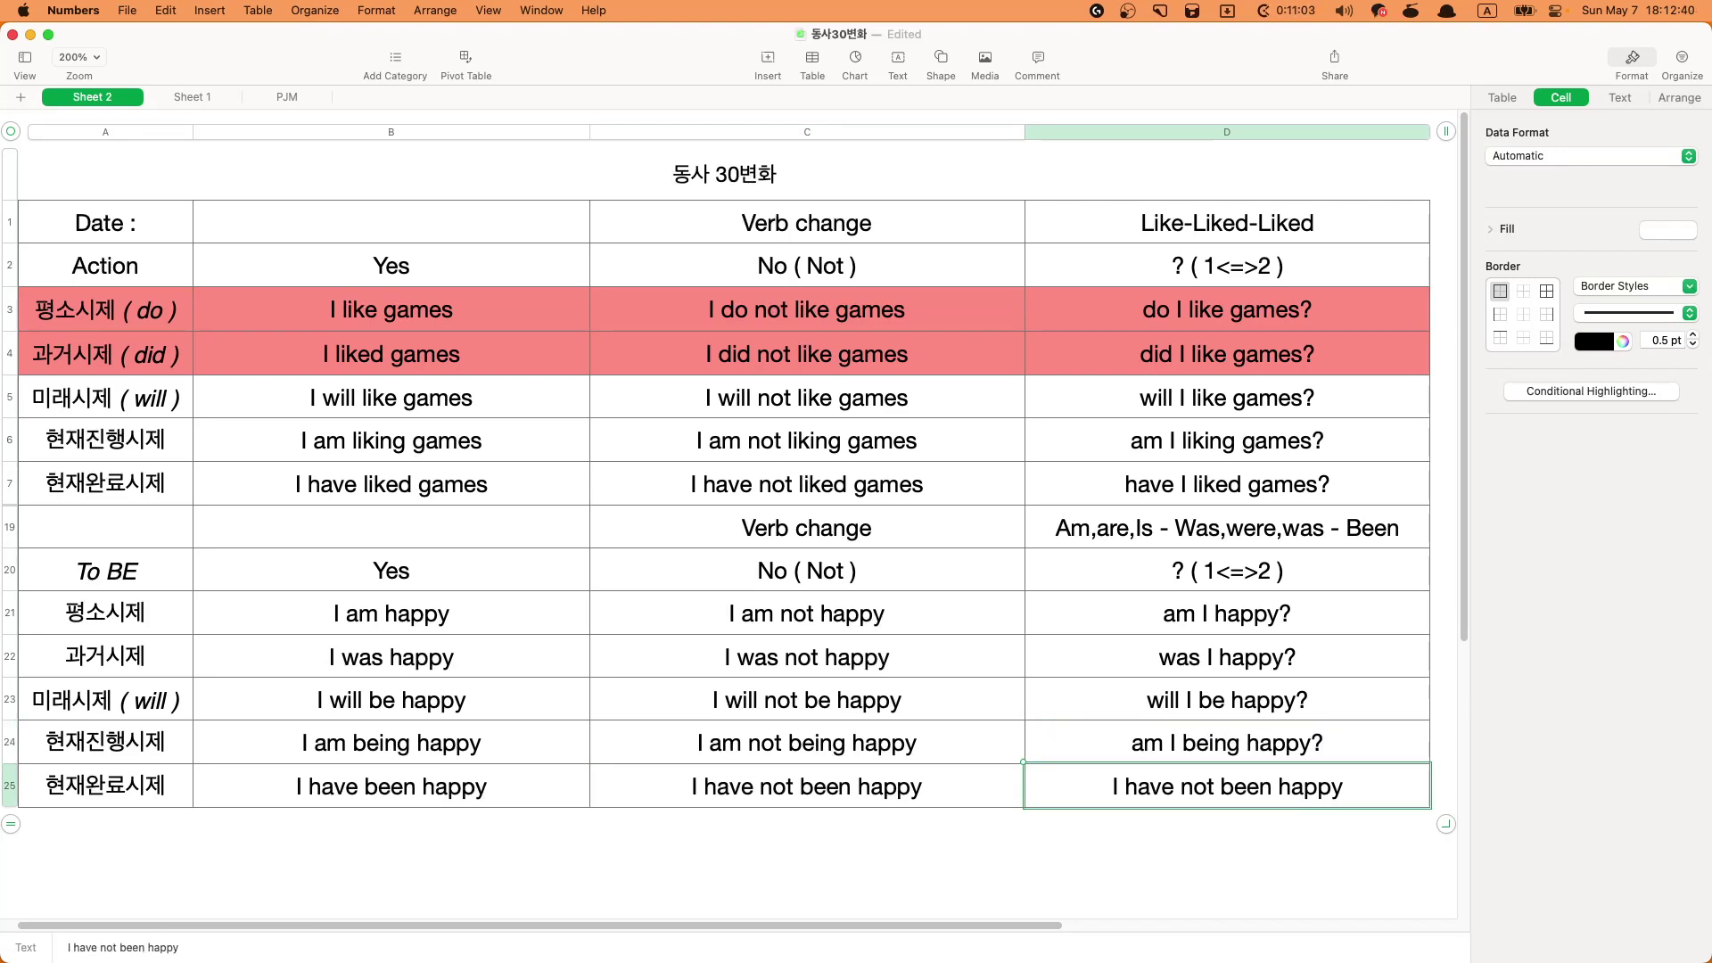
- Turn the ? ( 1<=>2 ) sentence of the To BE block's 현재완료시제 row into "have I been happy?"
{"action": "double_click", "coordinate": [1157, 787]}
{"action": "key", "text": "Left"}
{"action": "key", "text": "Left"}
{"action": "key", "text": "BackSpace"}
{"action": "key", "text": "BackSpace"}
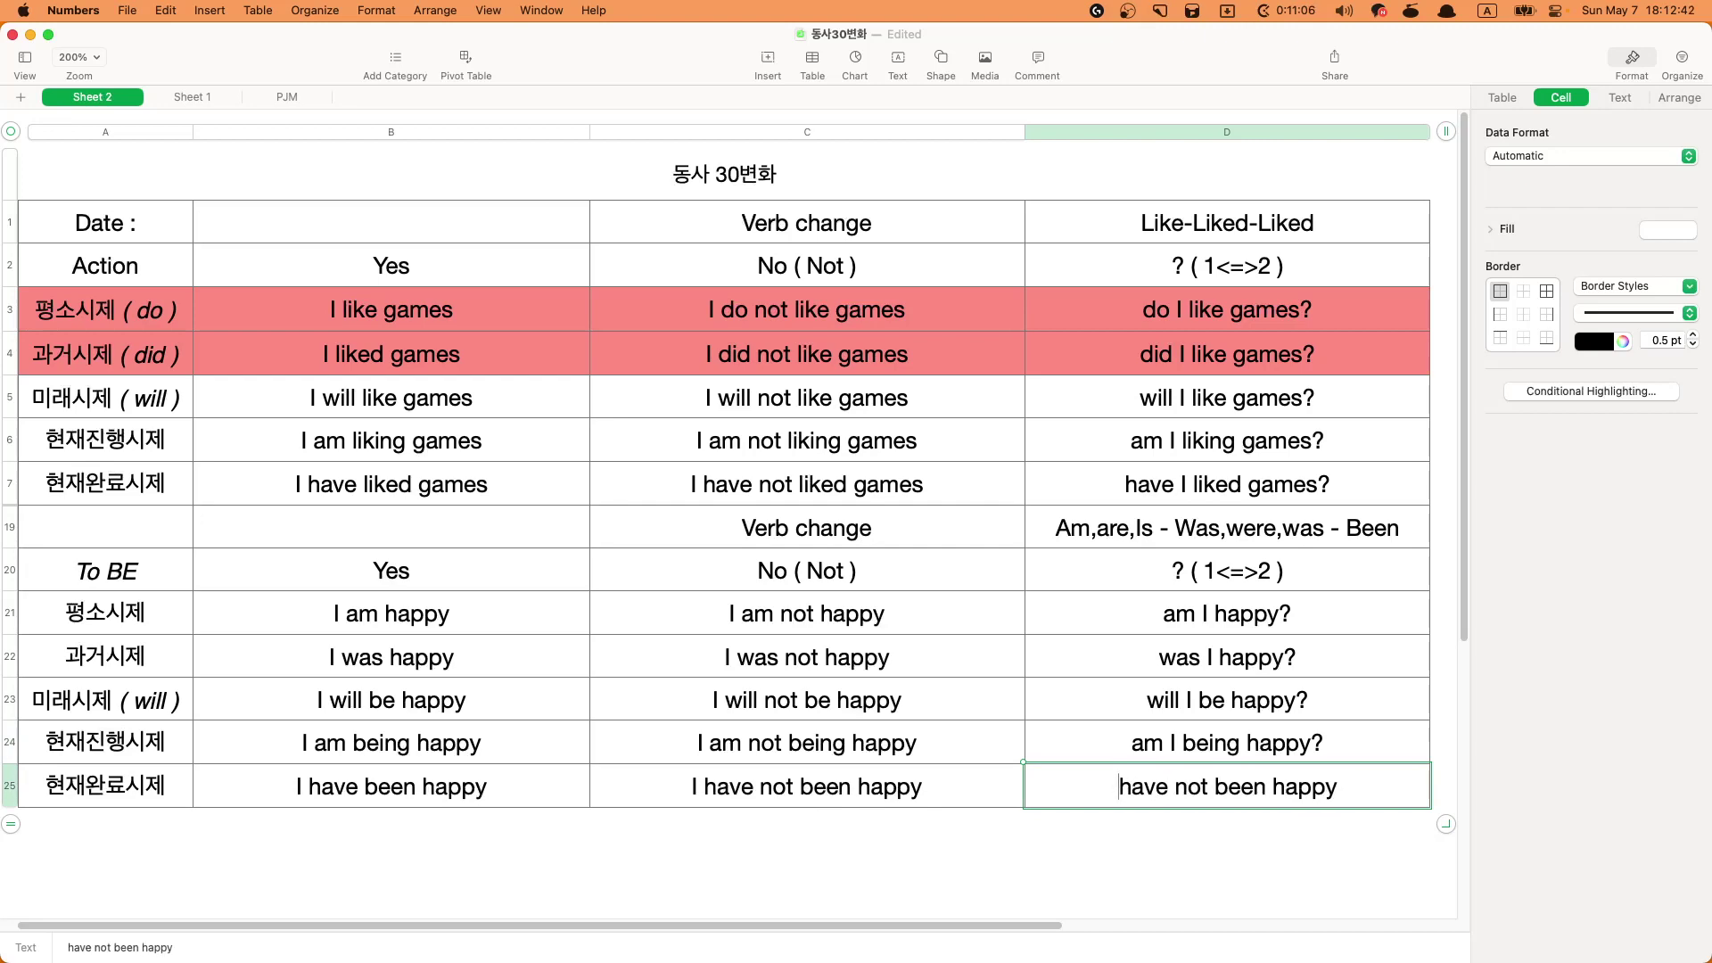
{"action": "key", "text": "Right"}
{"action": "key", "text": "Right"}
{"action": "type", "text": "I"}
{"action": "scroll", "coordinate": [731, 514], "scroll_direction": "down", "scroll_amount": 5}
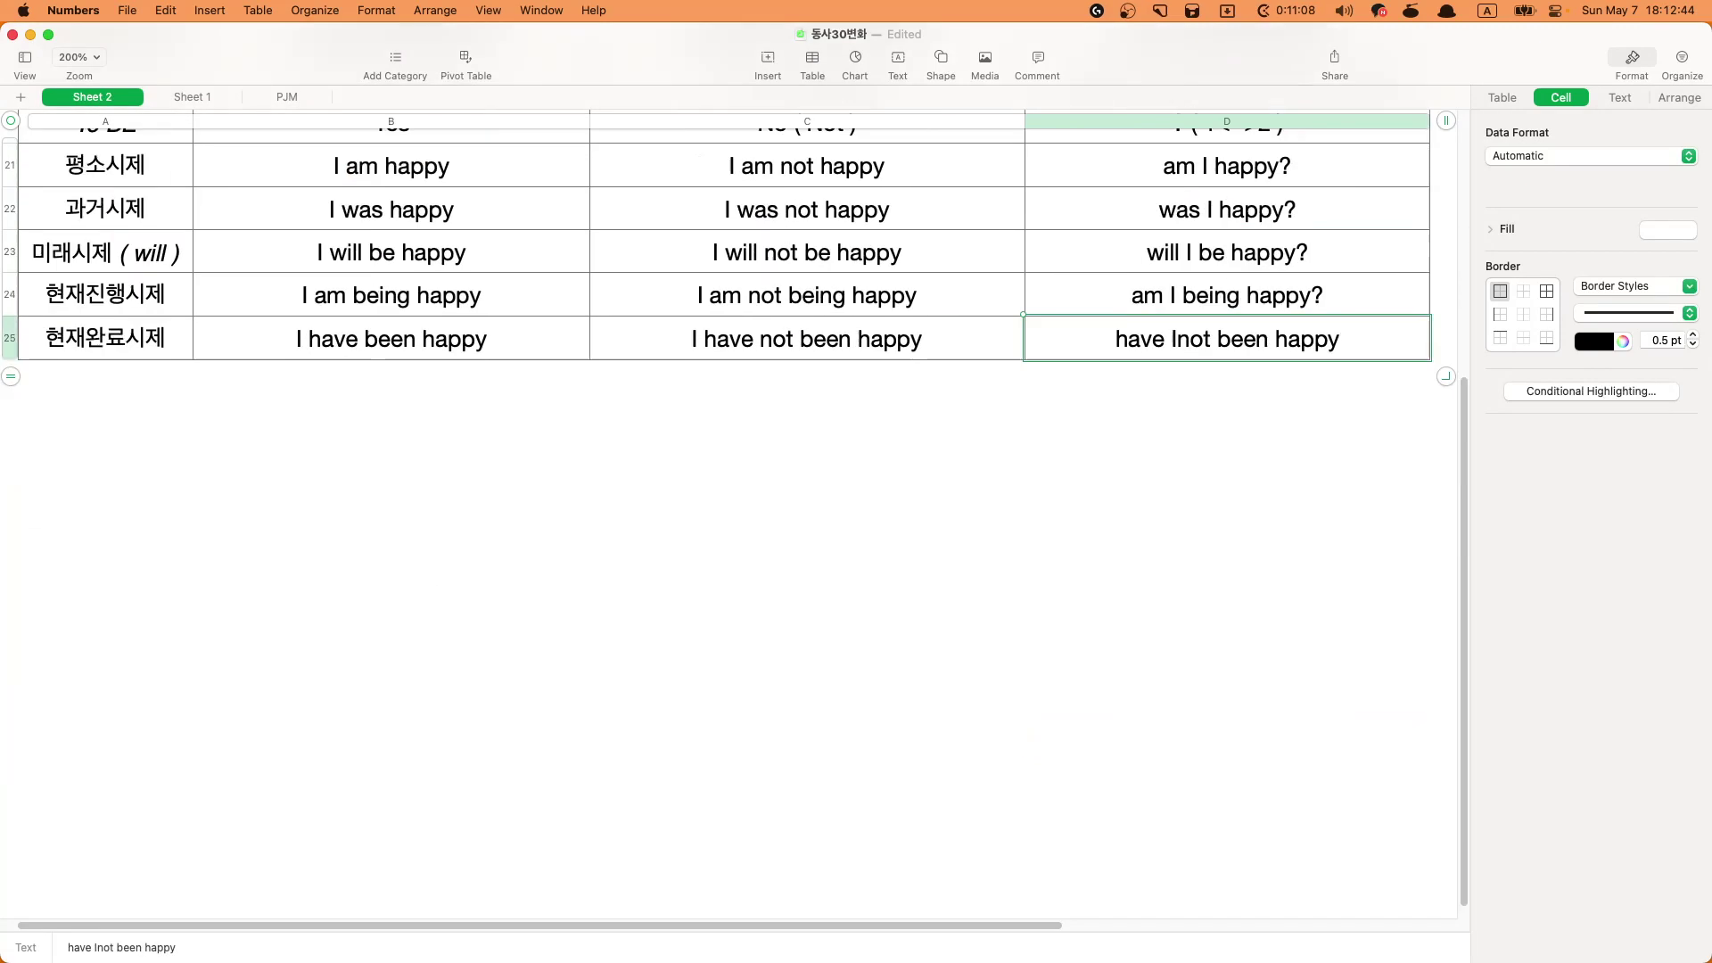
{"action": "scroll", "coordinate": [731, 513], "scroll_direction": "up", "scroll_amount": 5}
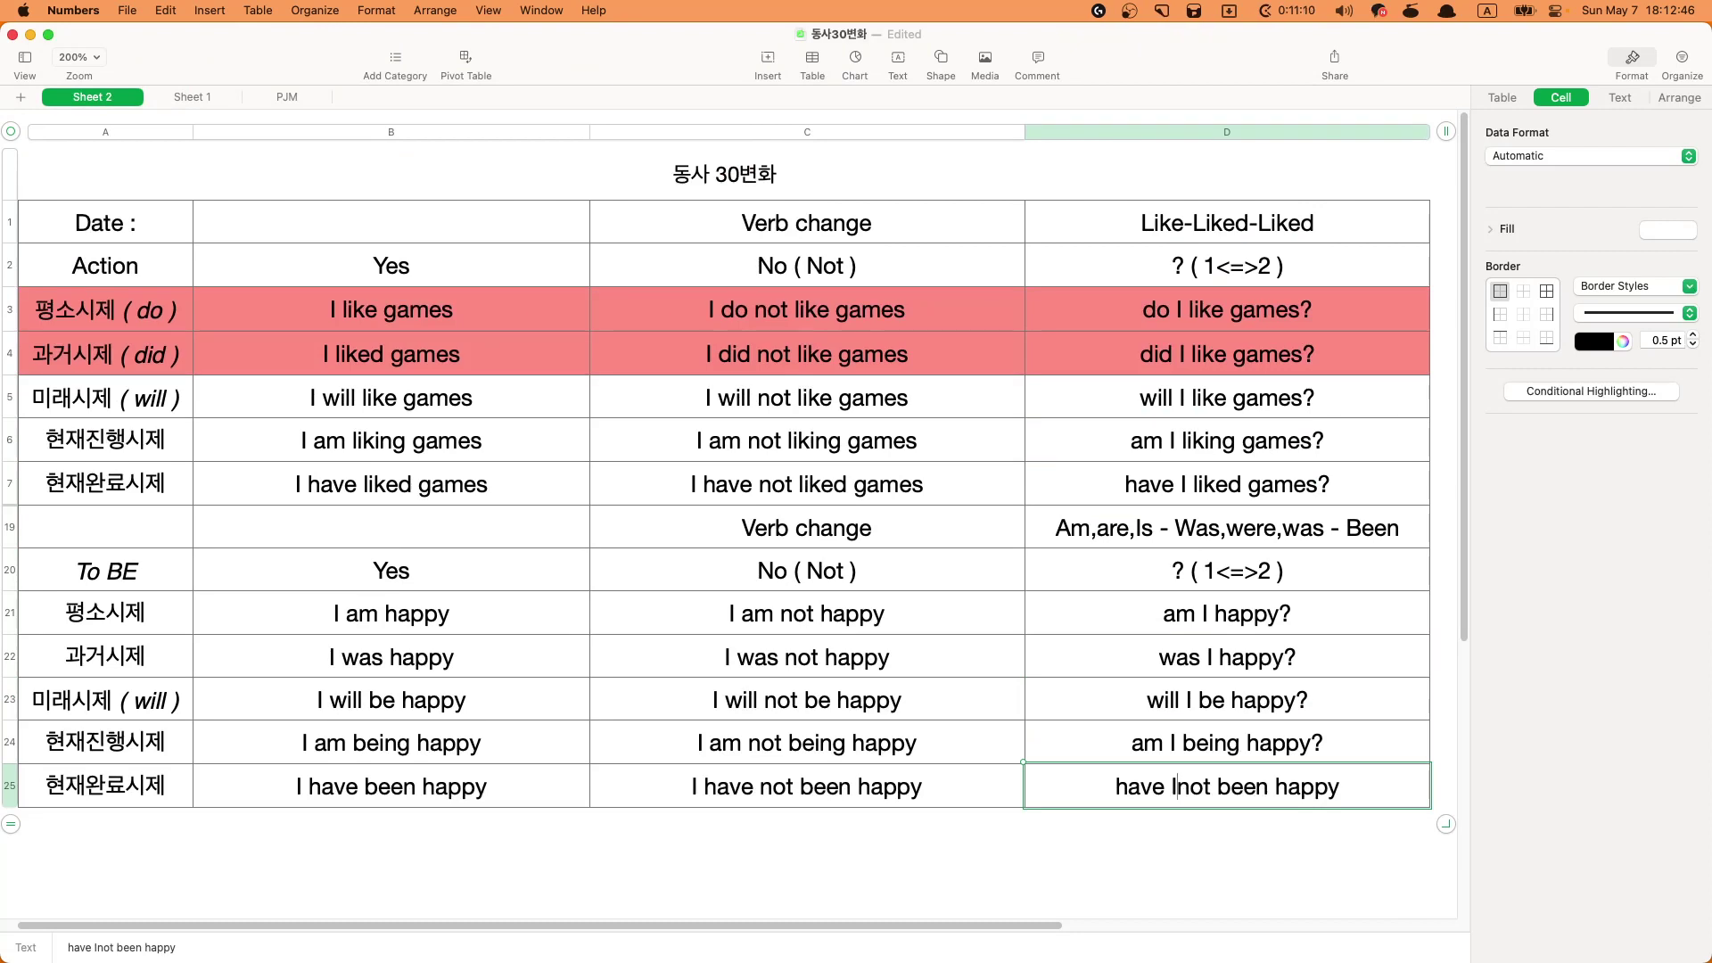
{"action": "key", "text": "Delete"}
{"action": "key", "text": "Delete"}
{"action": "key", "text": "Delete"}
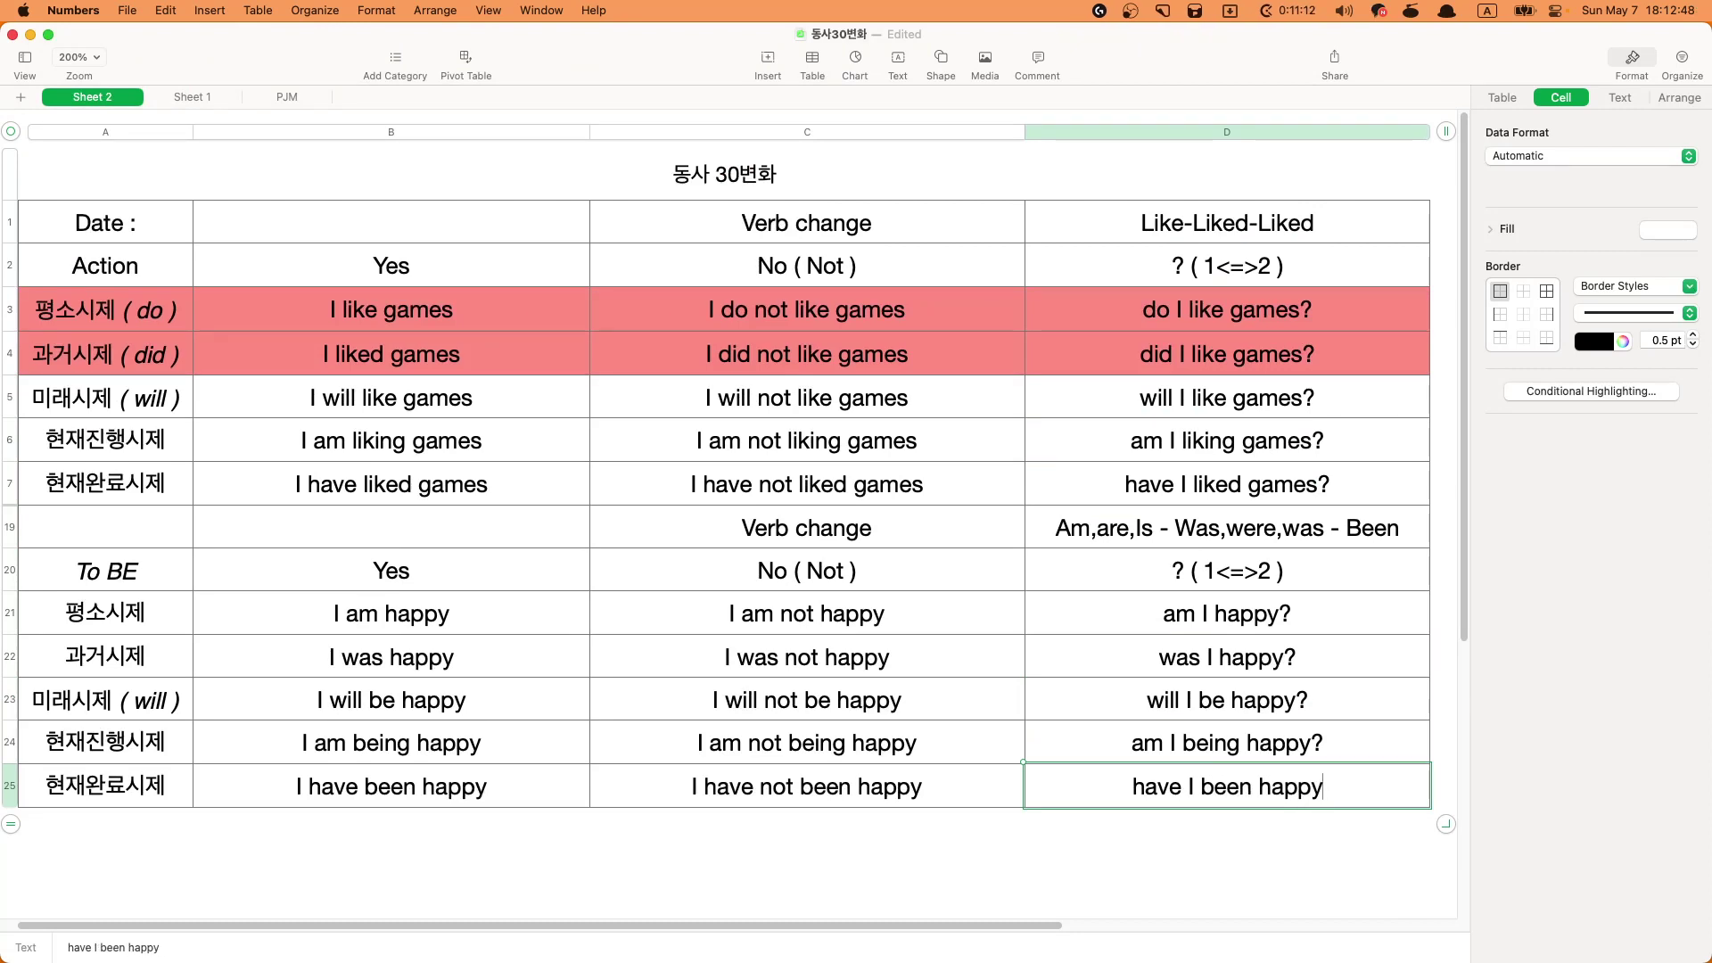
{"action": "key", "text": "super+Right"}
{"action": "type", "text": "?"}
{"action": "left_click", "coordinate": [899, 735]}
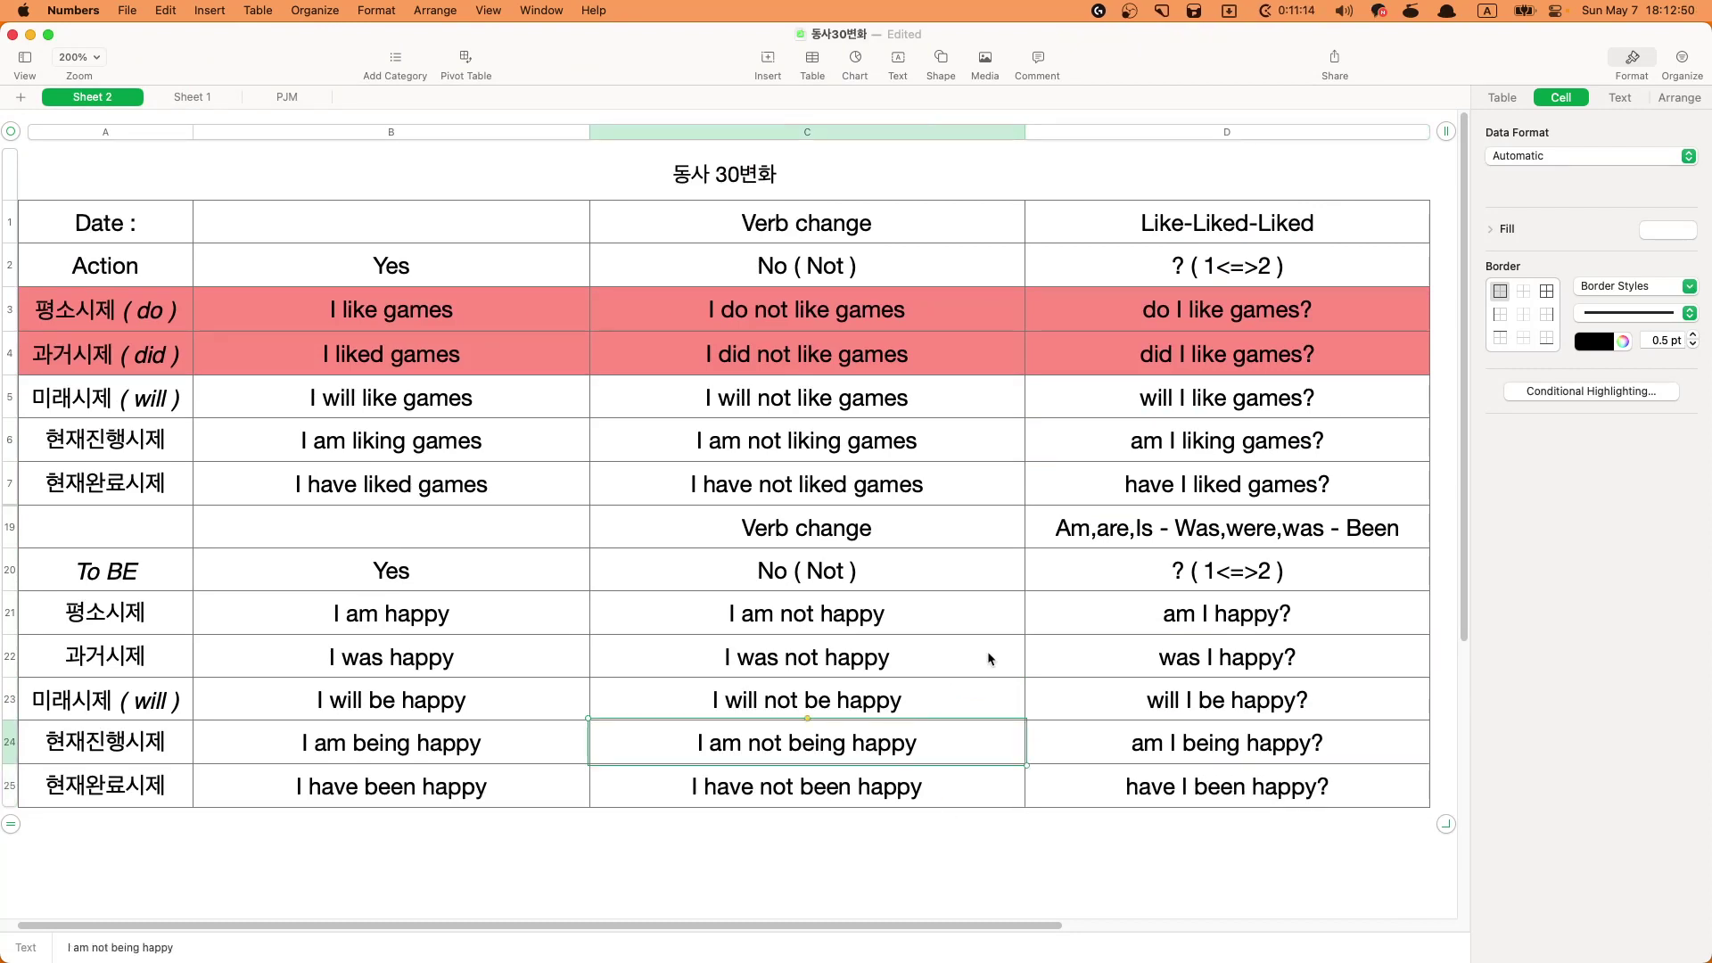
{"action": "left_click", "coordinate": [997, 615]}
{"action": "left_click", "coordinate": [995, 473]}
{"action": "left_click", "coordinate": [1156, 485]}
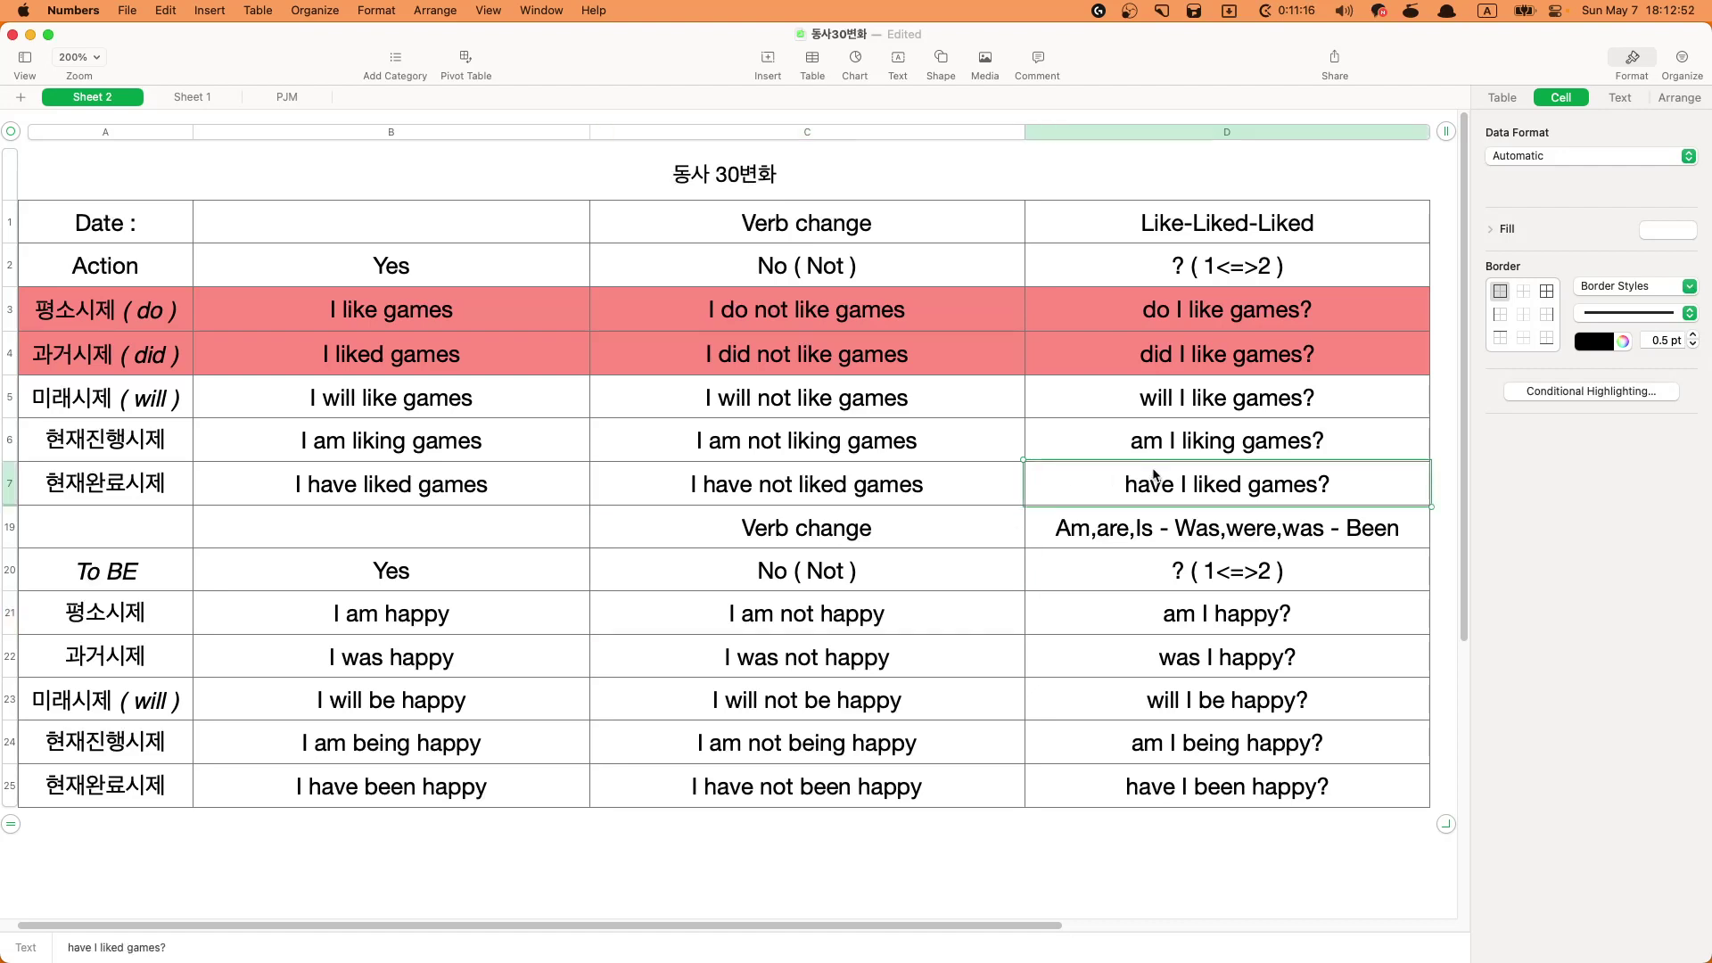
{"action": "left_click", "coordinate": [1155, 456]}
{"action": "left_click", "coordinate": [1156, 412]}
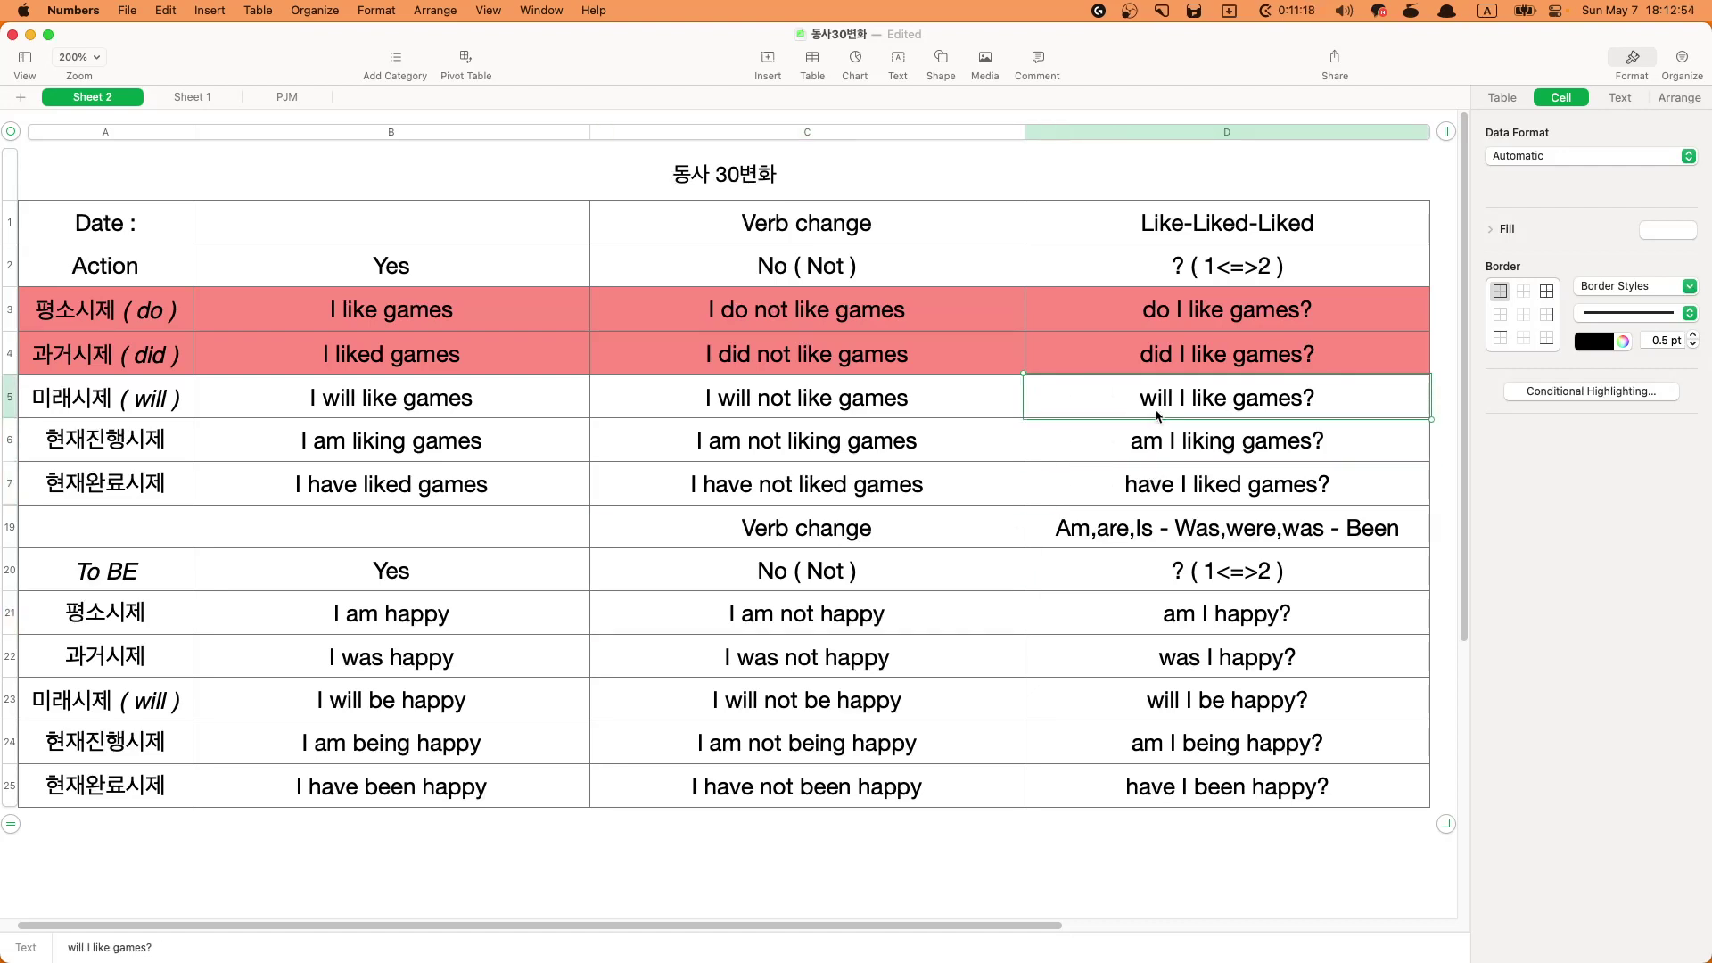
{"action": "left_click", "coordinate": [1161, 479]}
{"action": "left_click", "coordinate": [393, 328]}
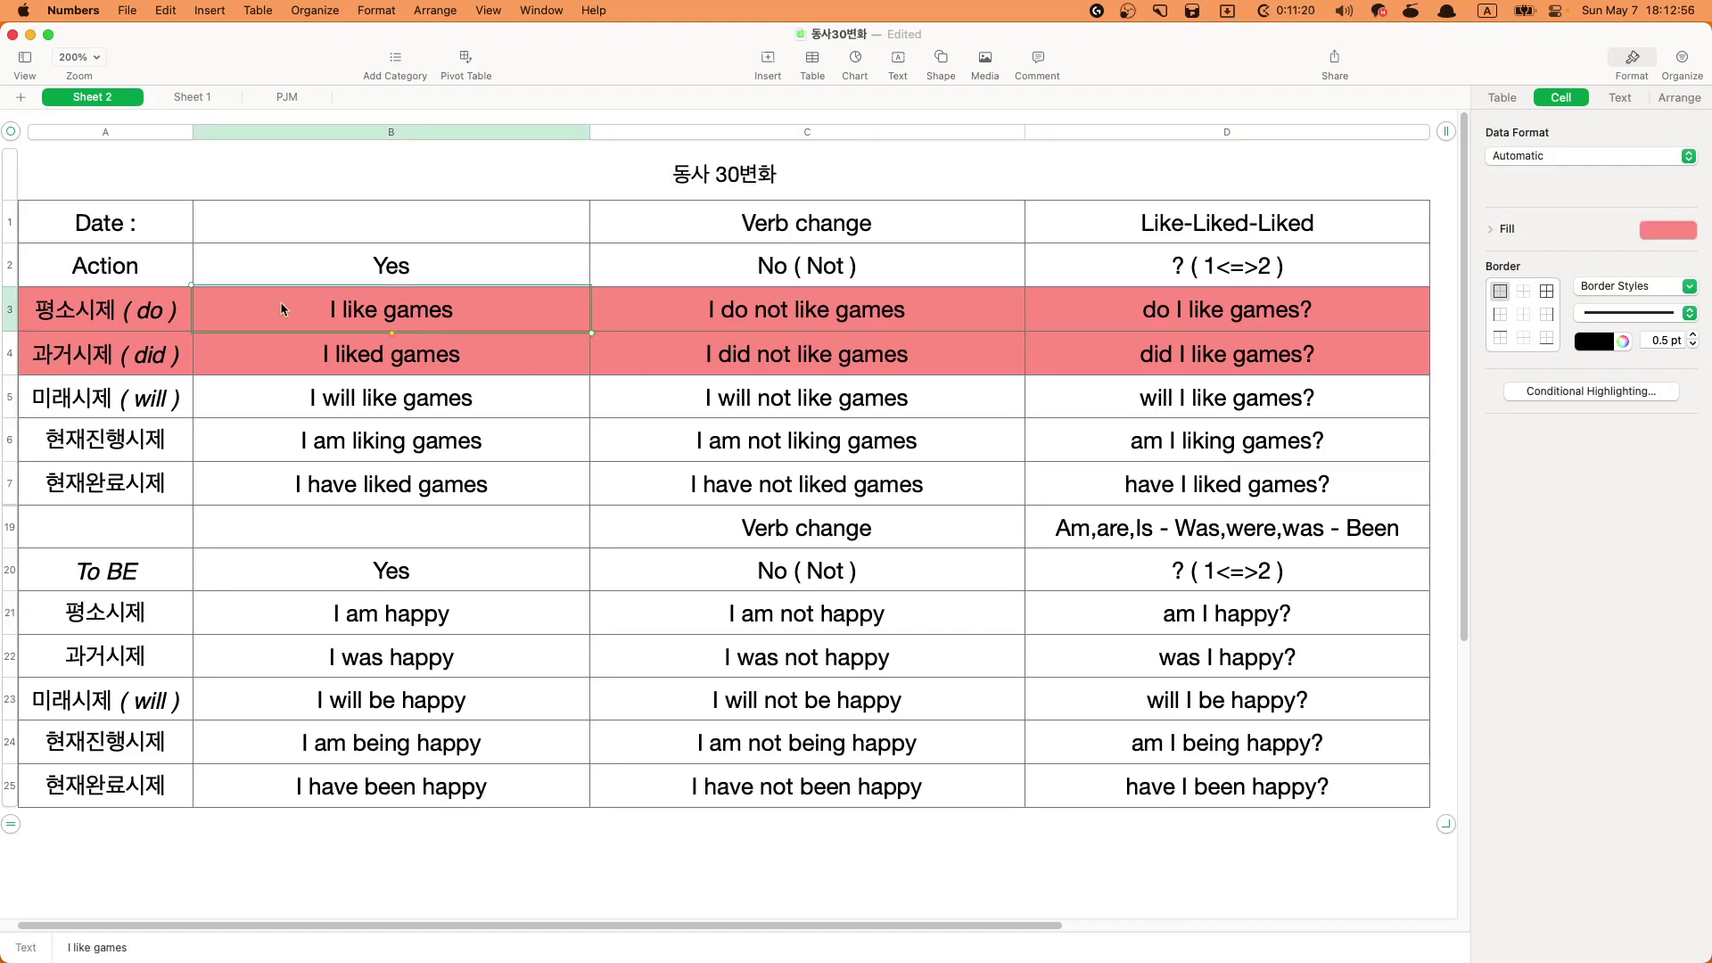
{"action": "left_click_drag", "start_coordinate": [134, 225], "coordinate": [1225, 817]}
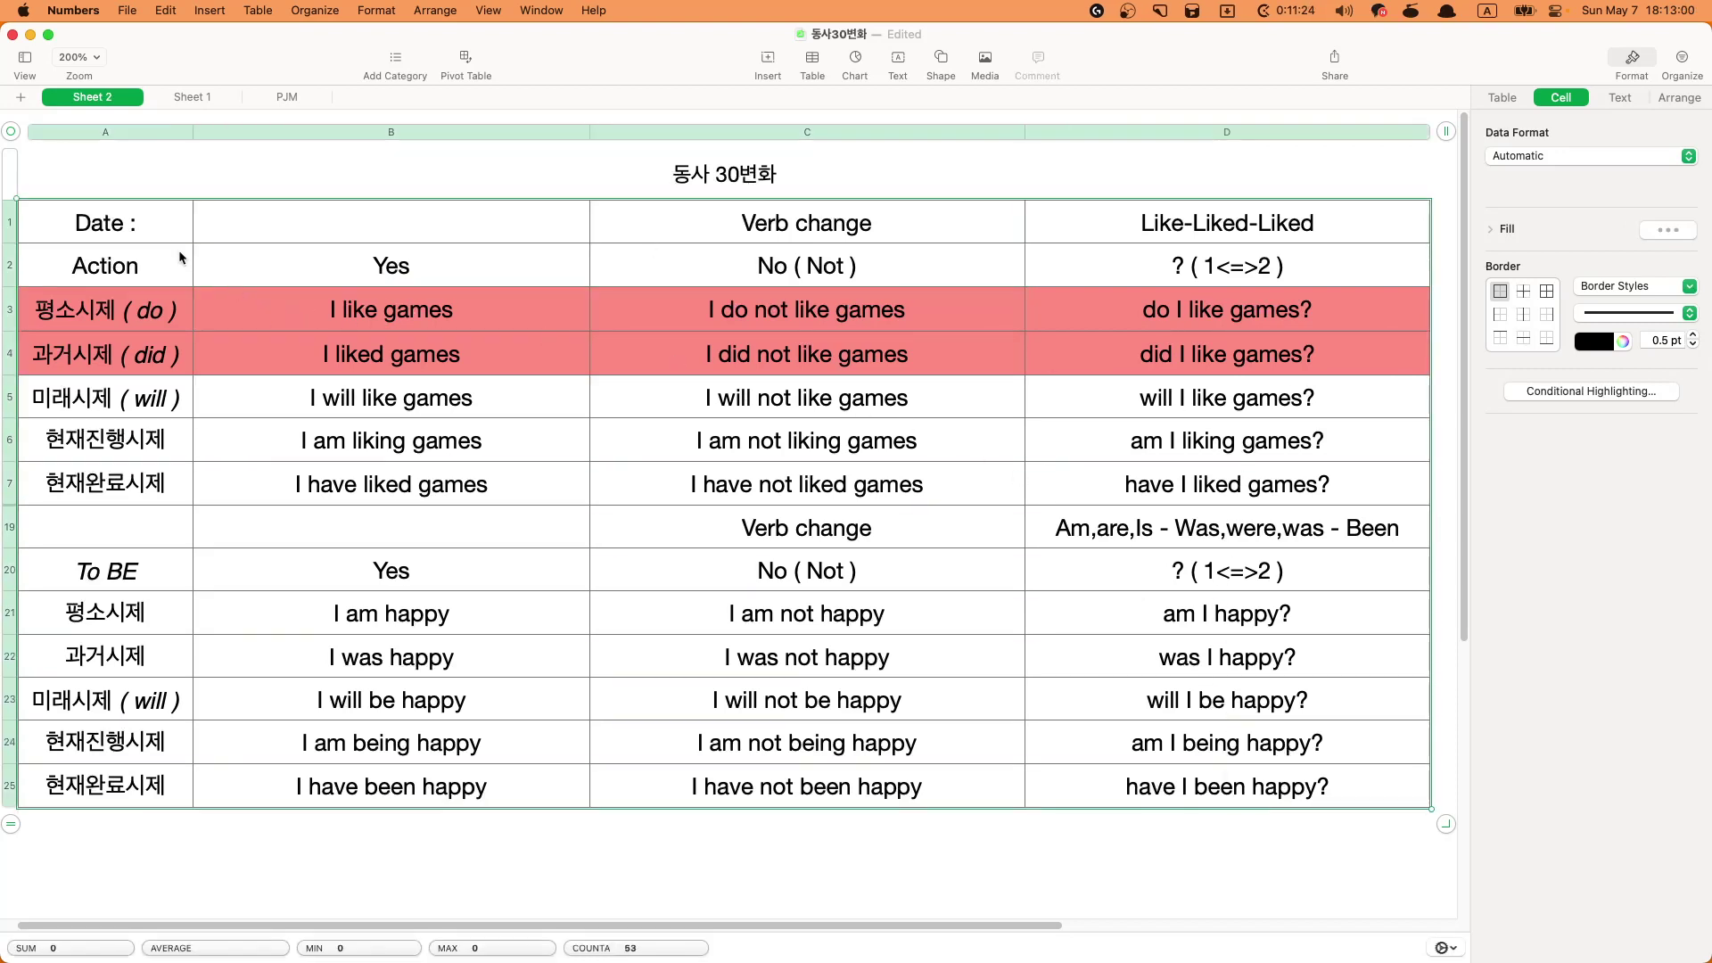
{"action": "left_click", "coordinate": [252, 276]}
{"action": "left_click_drag", "start_coordinate": [157, 214], "coordinate": [1302, 781]}
{"action": "left_click", "coordinate": [142, 230]}
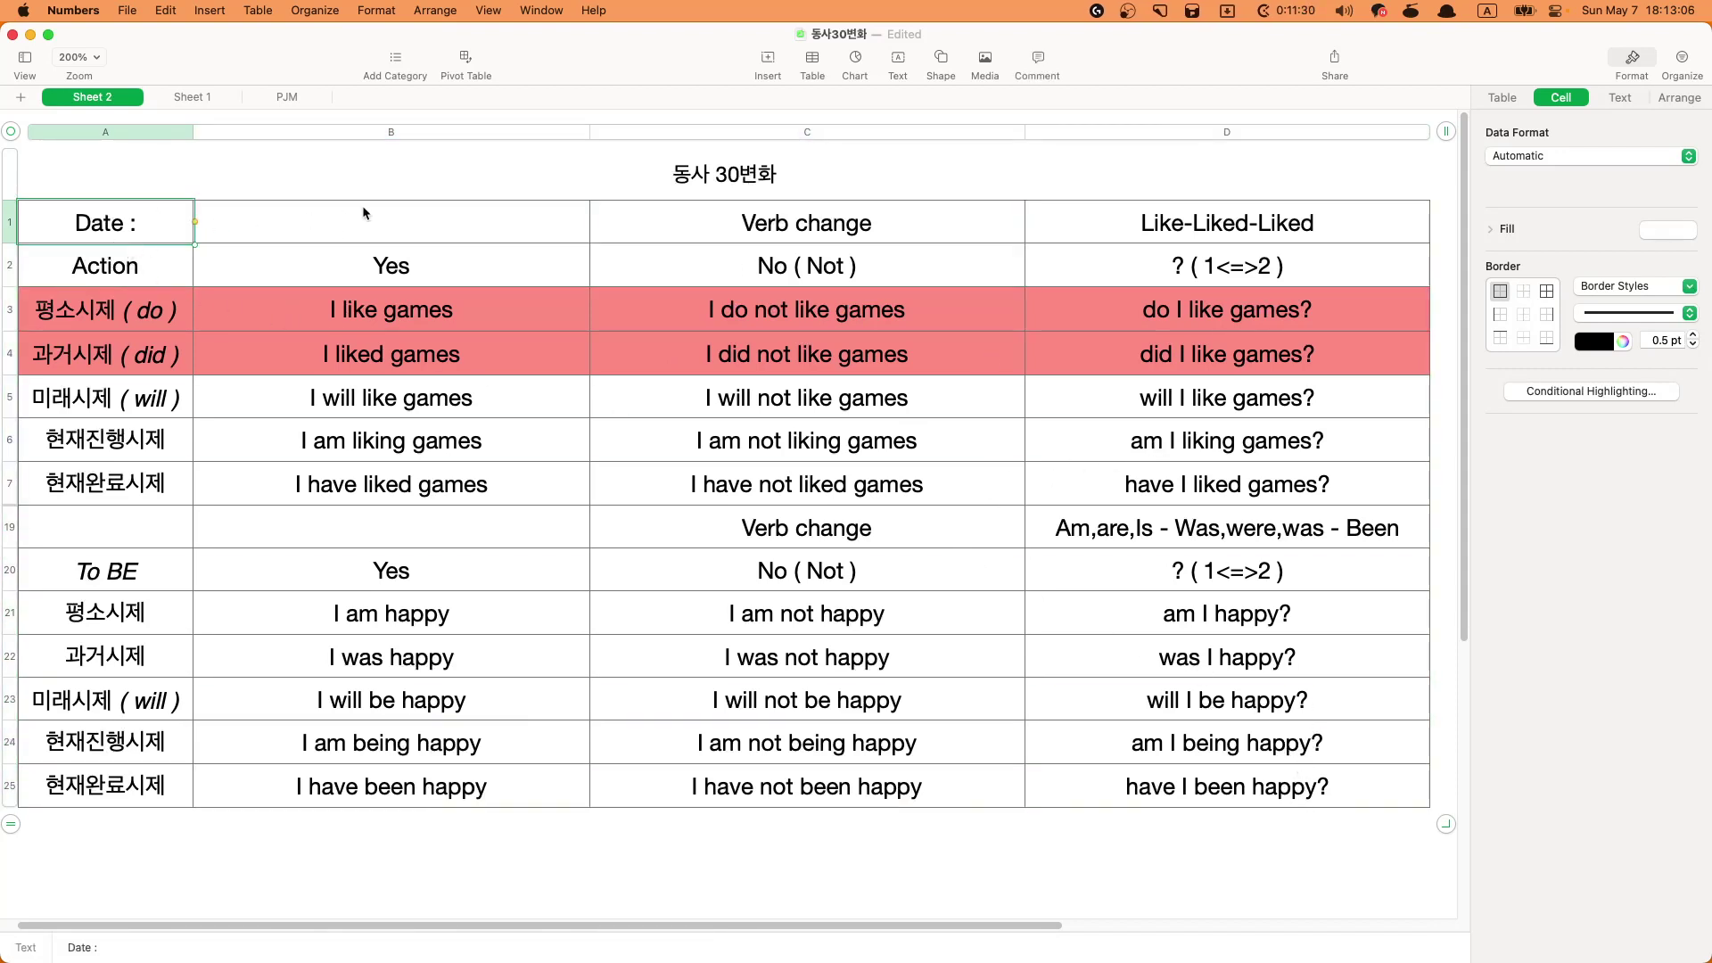
{"action": "left_click", "coordinate": [758, 241]}
{"action": "left_click", "coordinate": [1146, 243]}
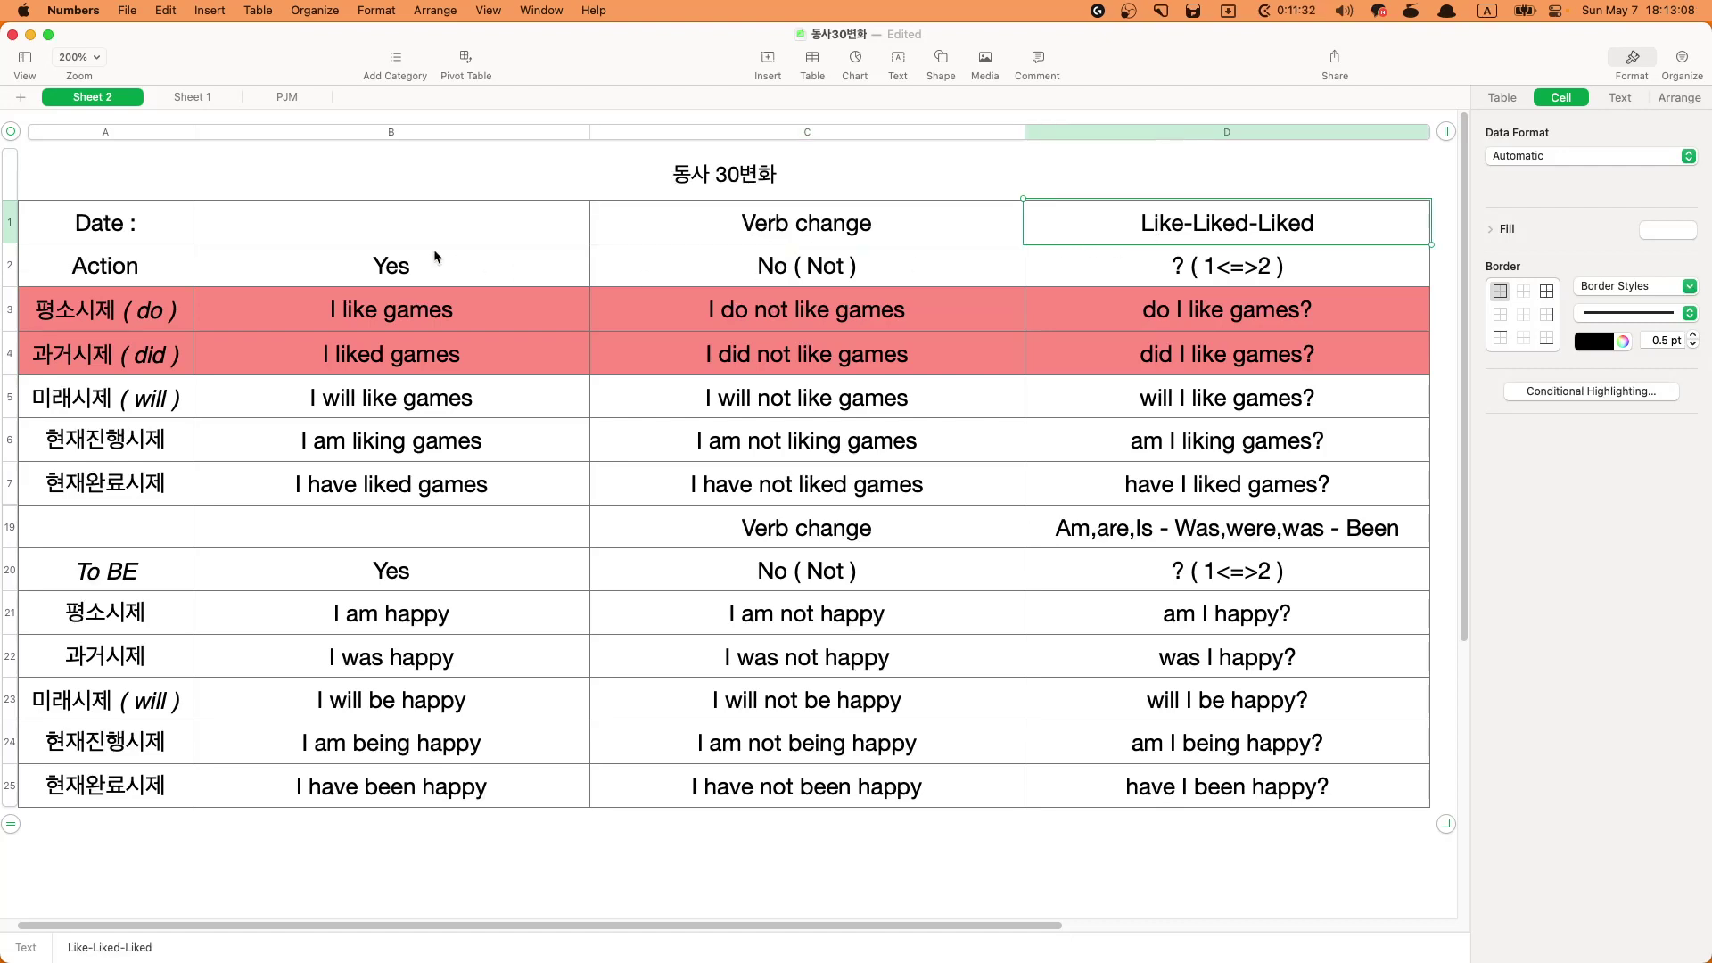
{"action": "left_click", "coordinate": [151, 241]}
{"action": "left_click", "coordinate": [249, 234]}
{"action": "left_click", "coordinate": [708, 236]}
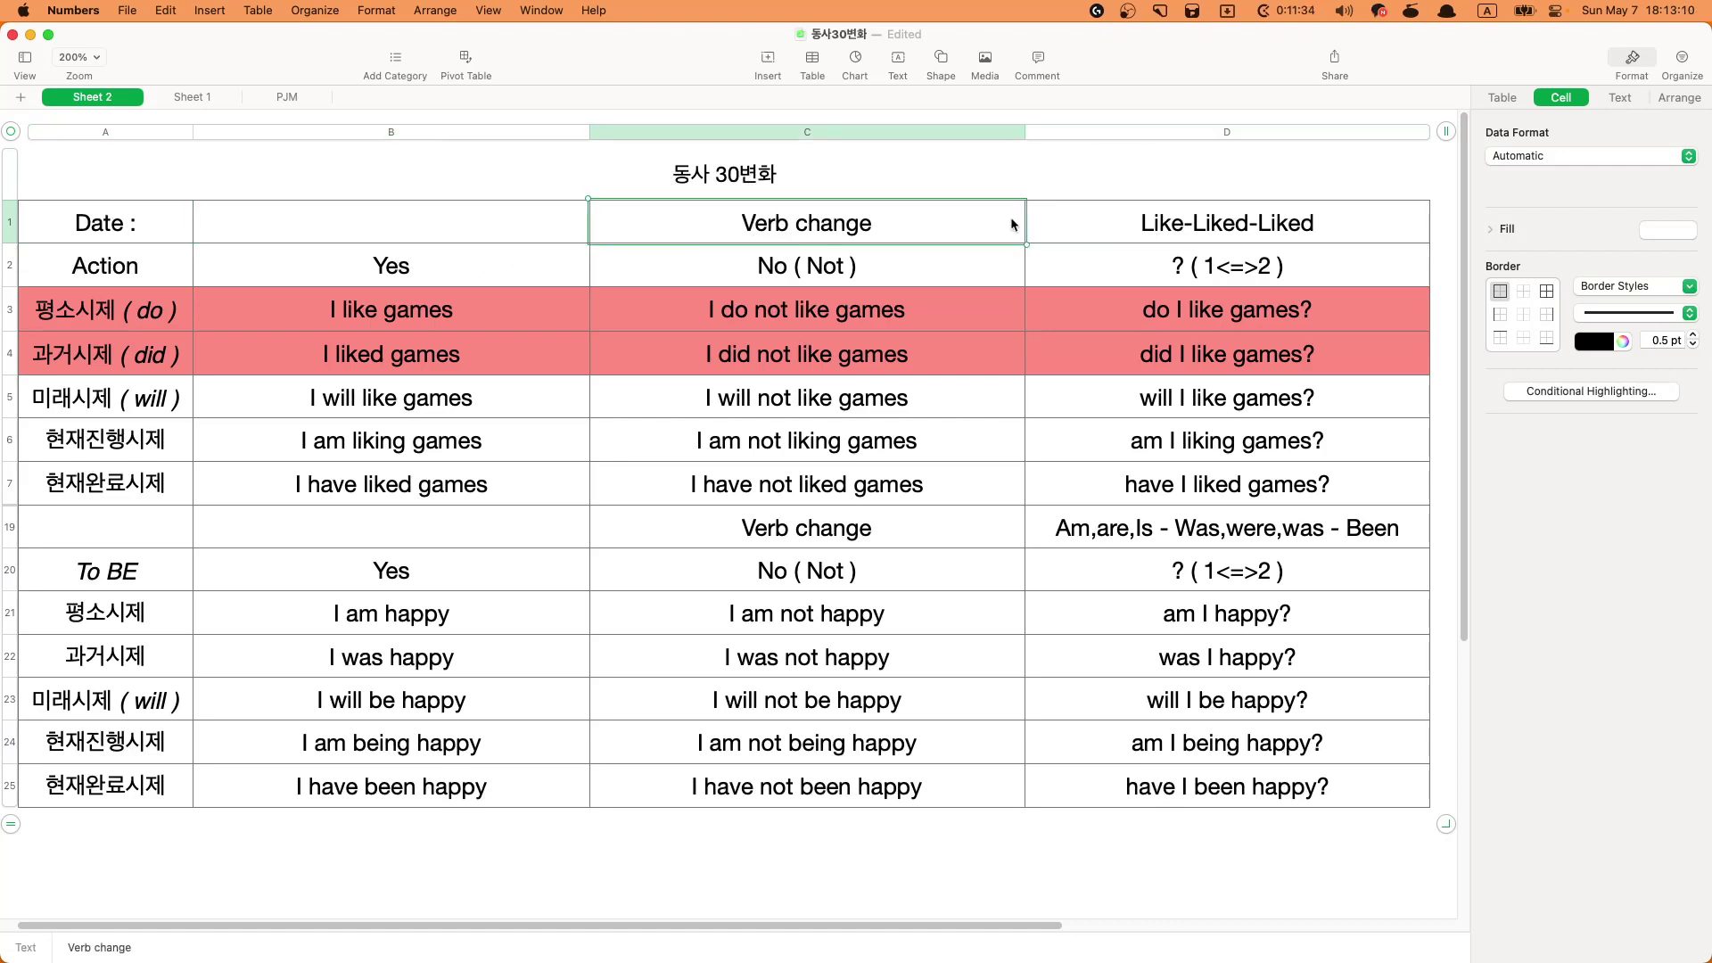
{"action": "left_click", "coordinate": [1116, 214]}
{"action": "left_click", "coordinate": [900, 219]}
{"action": "left_click", "coordinate": [482, 241]}
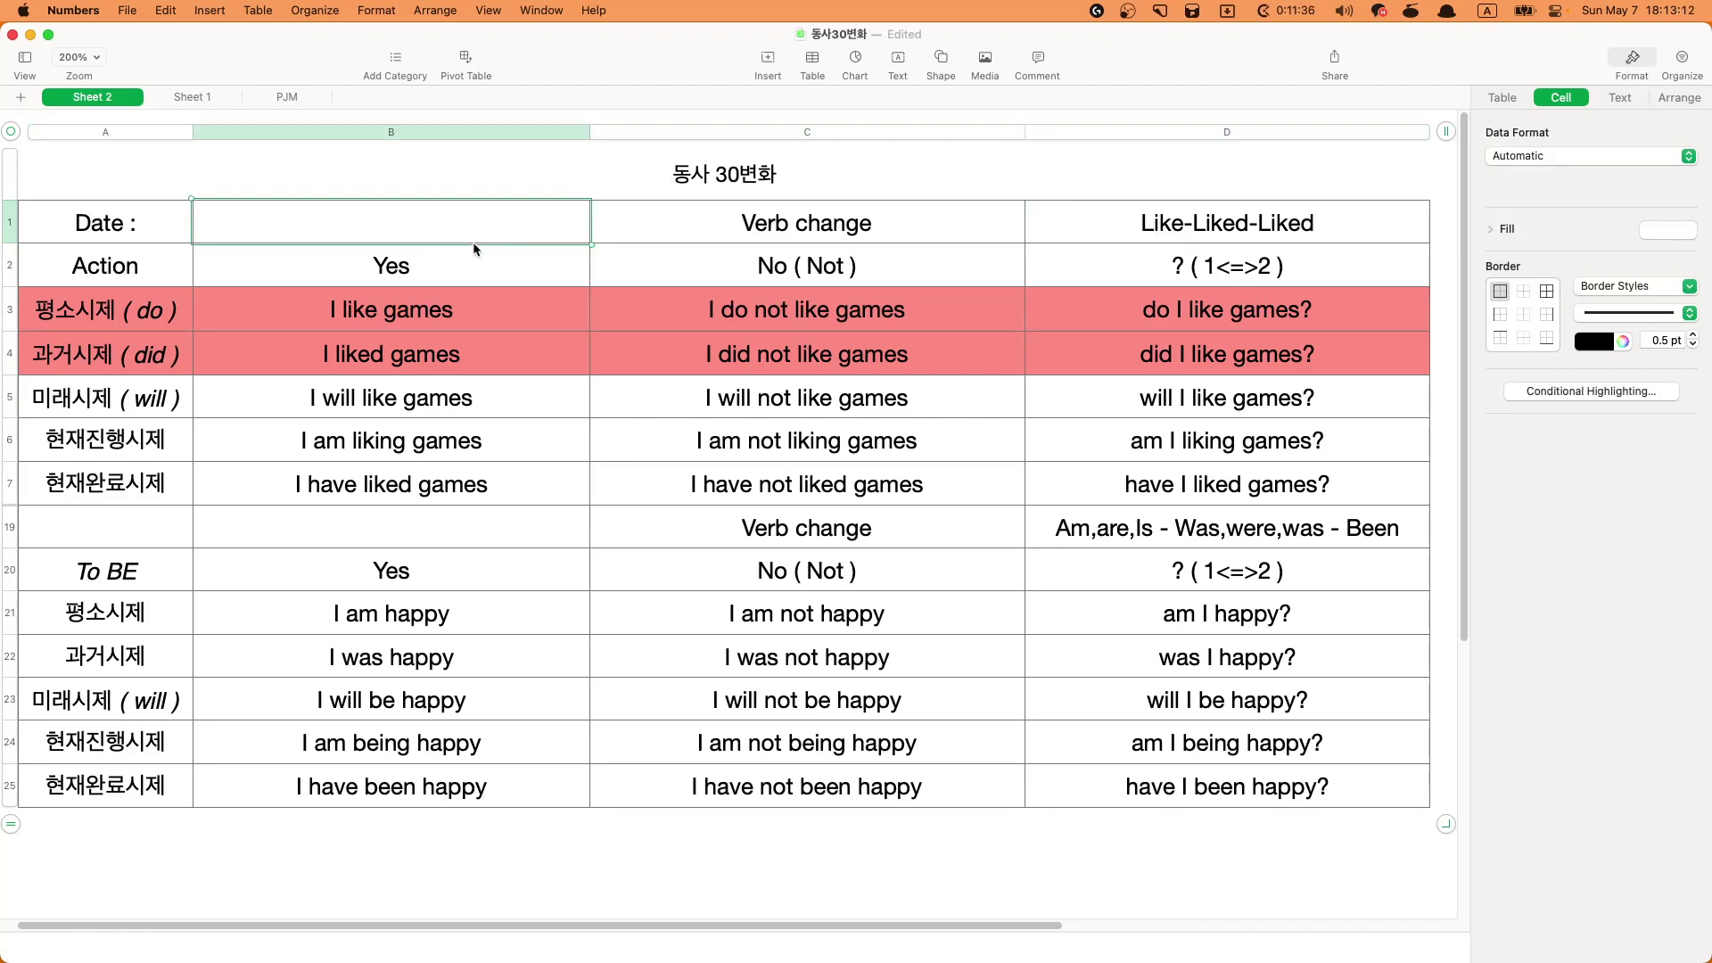
{"action": "left_click", "coordinate": [122, 236]}
{"action": "left_click_drag", "start_coordinate": [122, 236], "coordinate": [1125, 774]}
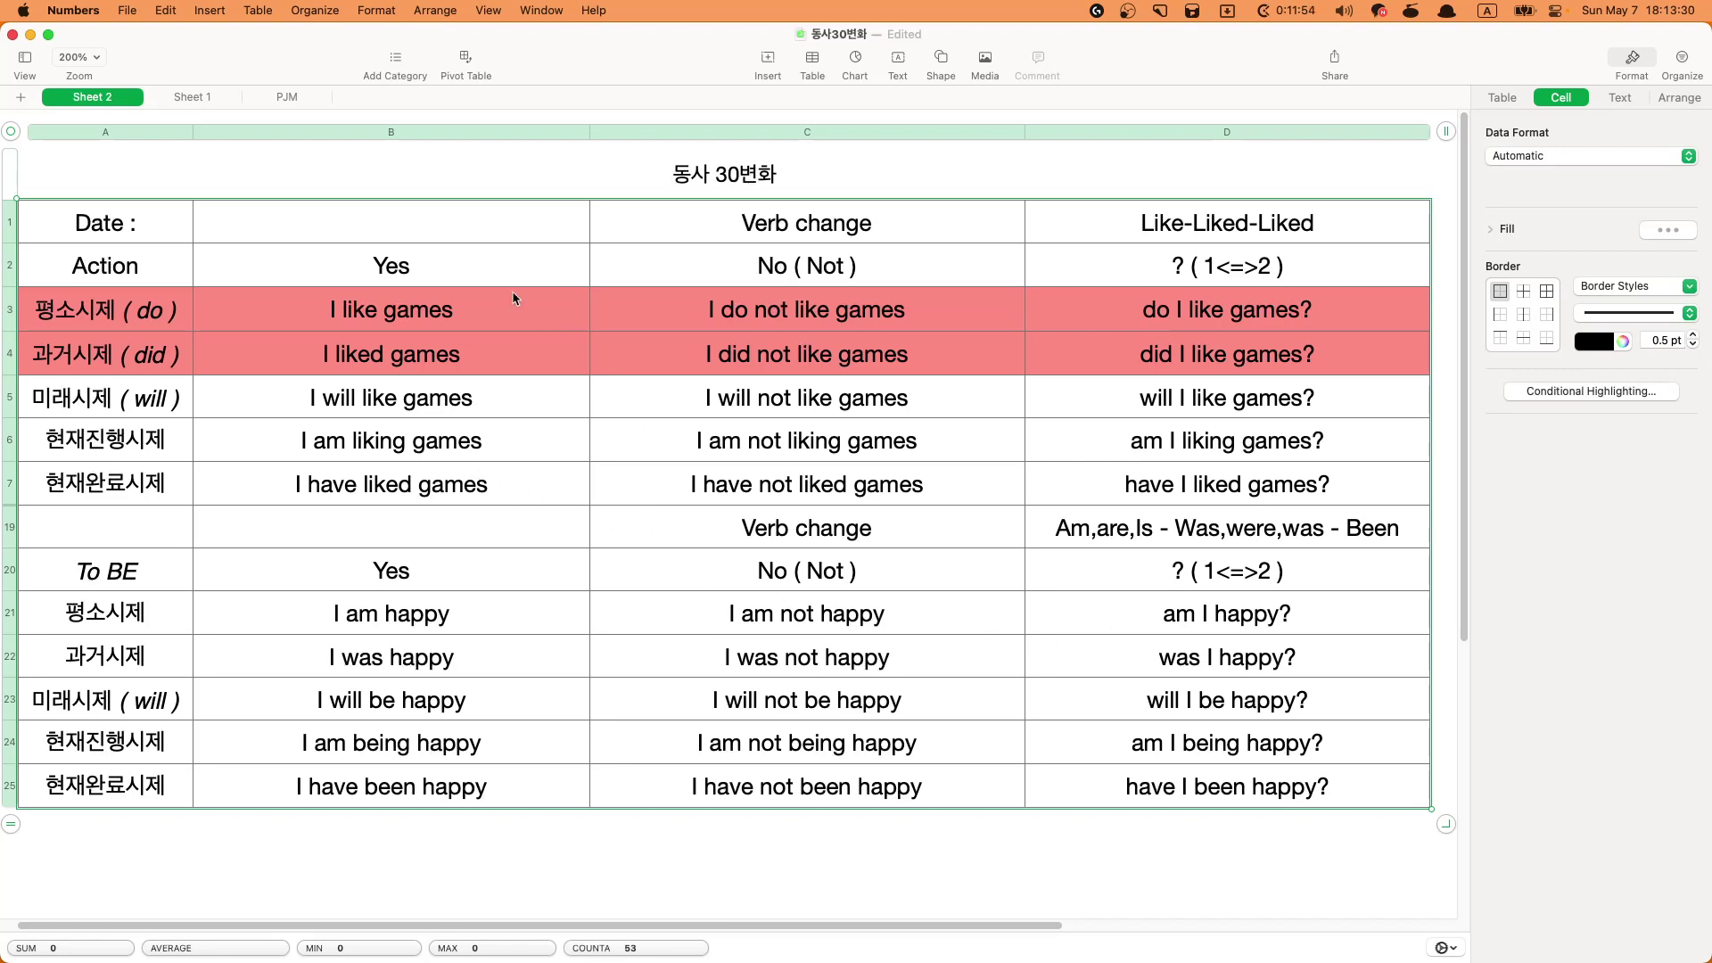
{"action": "left_click", "coordinate": [435, 230]}
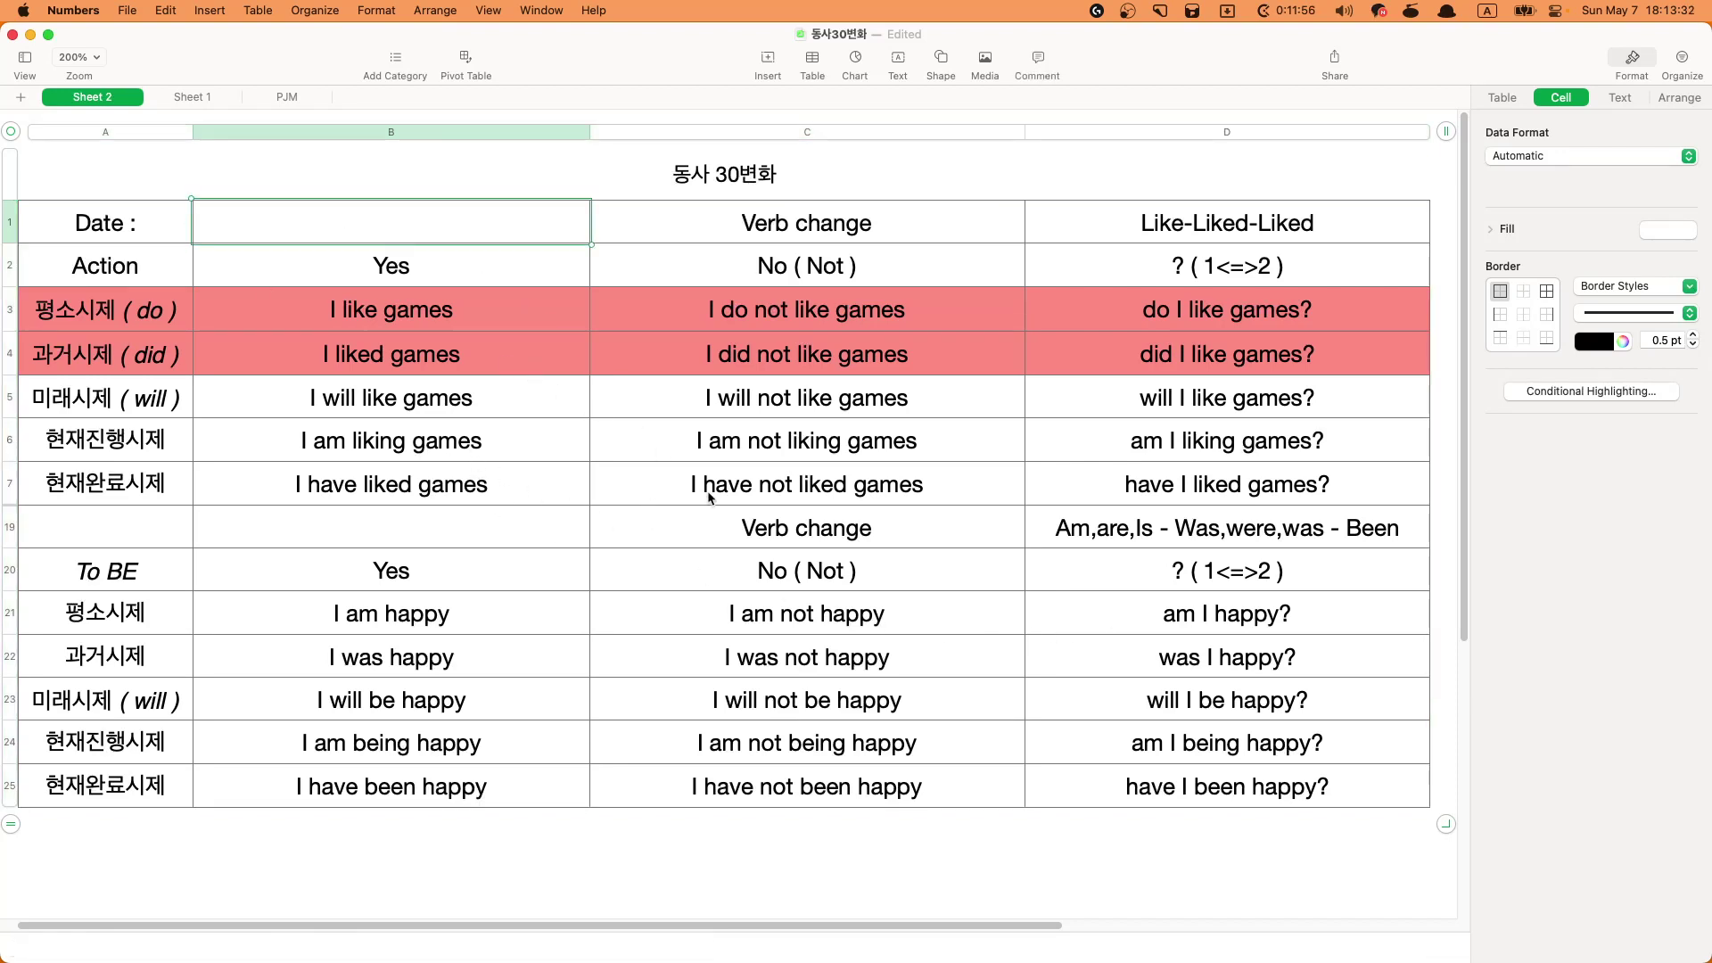